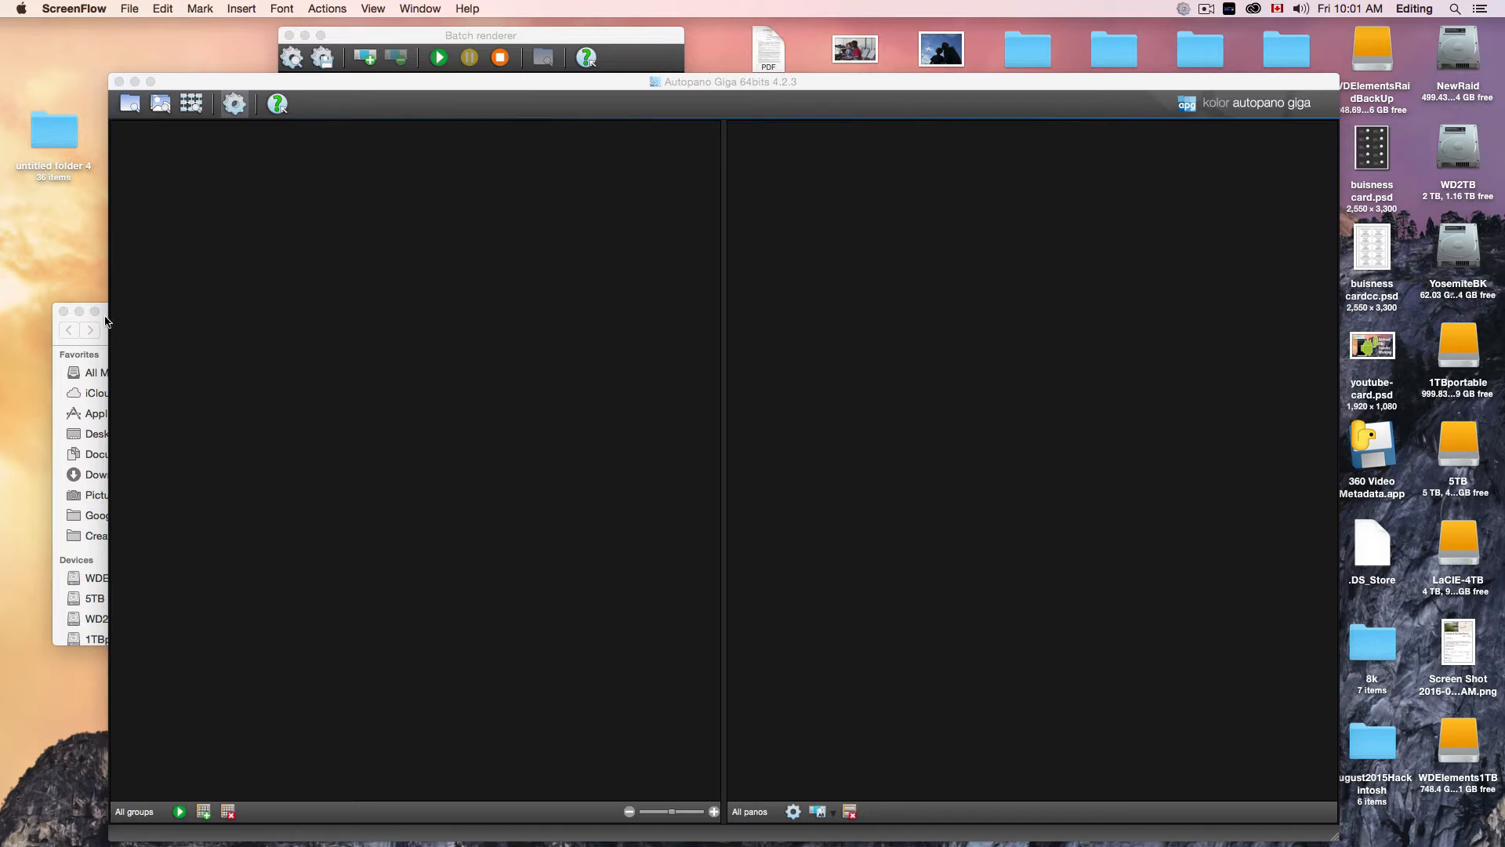
Start the Thyme stopwatch and load the selected photos DSC_0585.JPG to DSC_0596.JPG into Autopano Giga as an image group.
{"action": "left_click", "coordinate": [104, 322]}
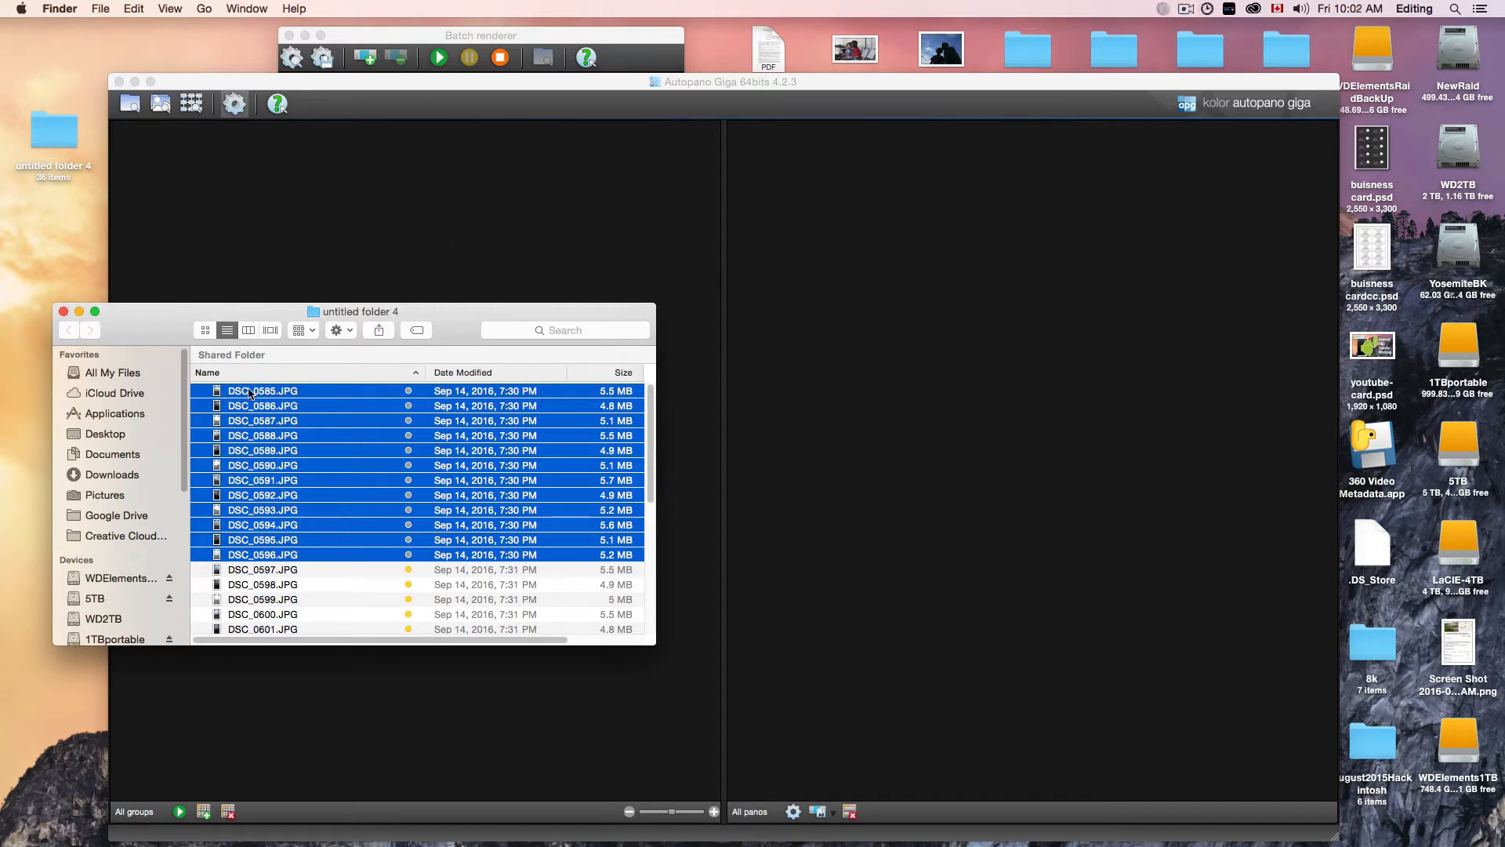
{"action": "left_click", "coordinate": [1207, 10]}
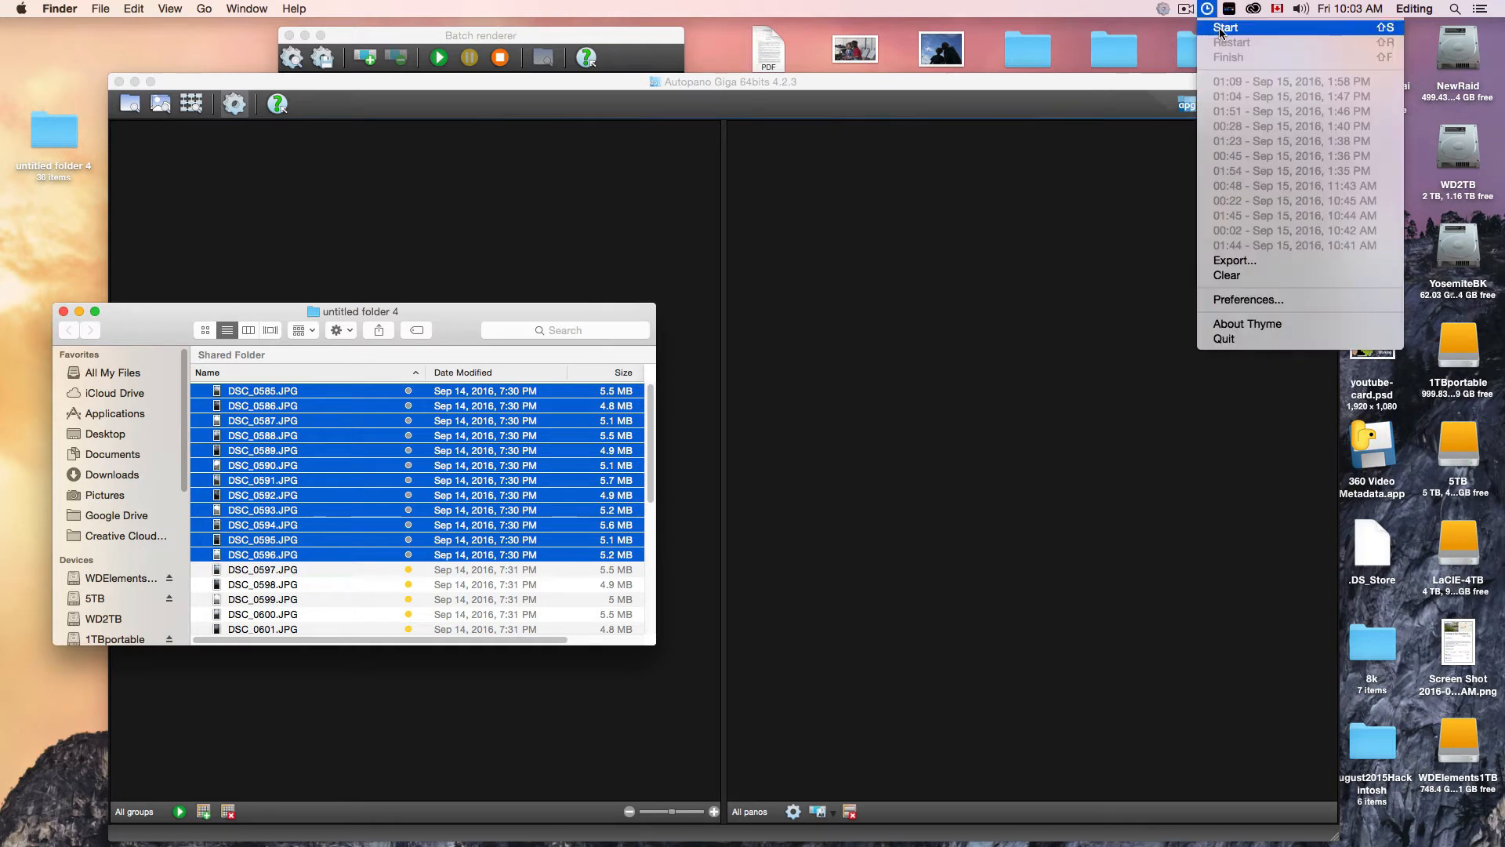
{"action": "left_click", "coordinate": [1221, 29]}
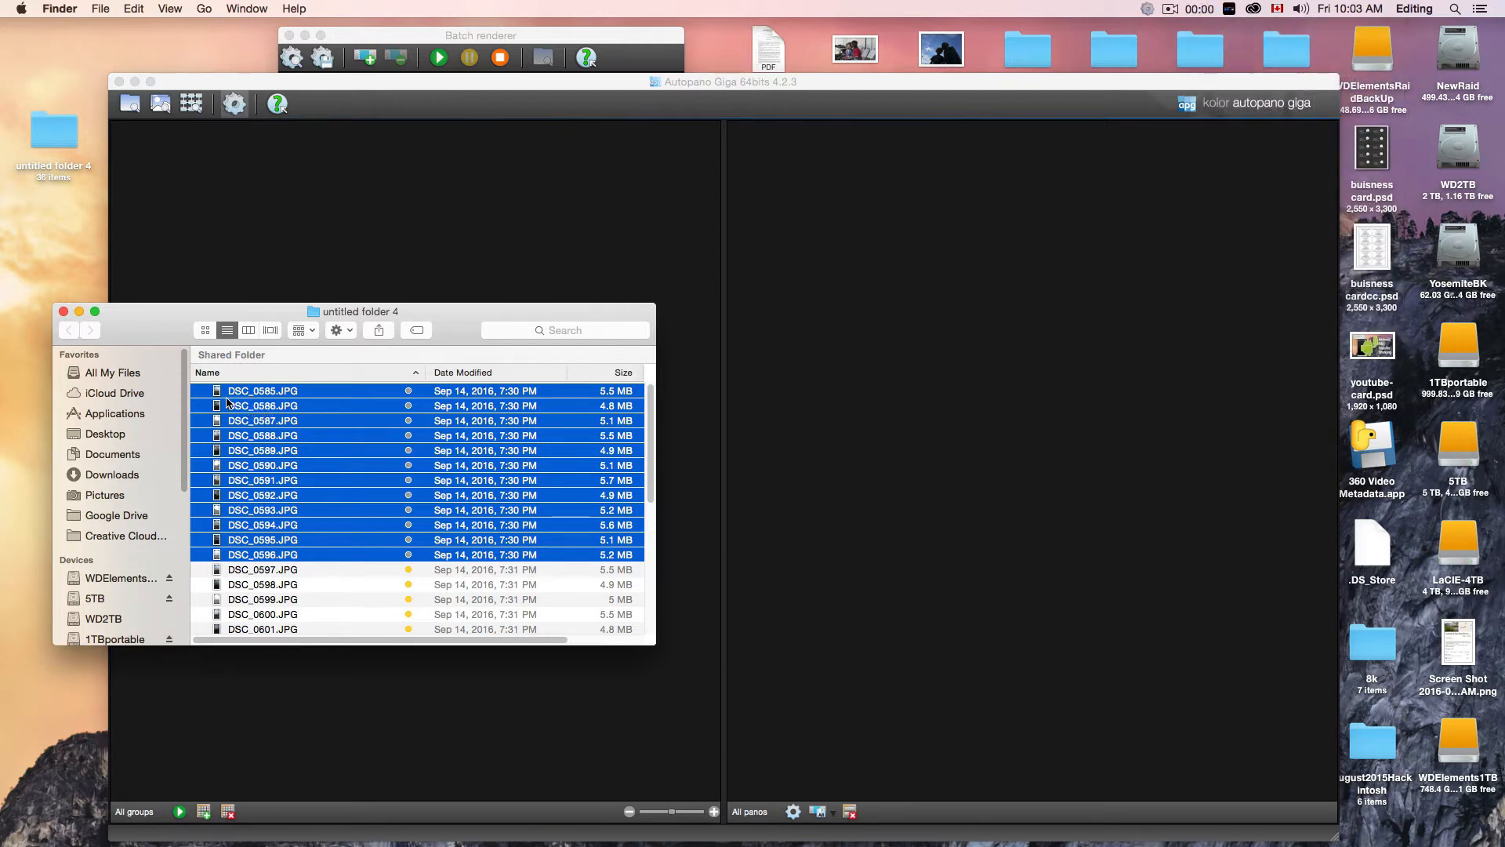
{"action": "left_click_drag", "start_coordinate": [233, 402], "coordinate": [268, 202]}
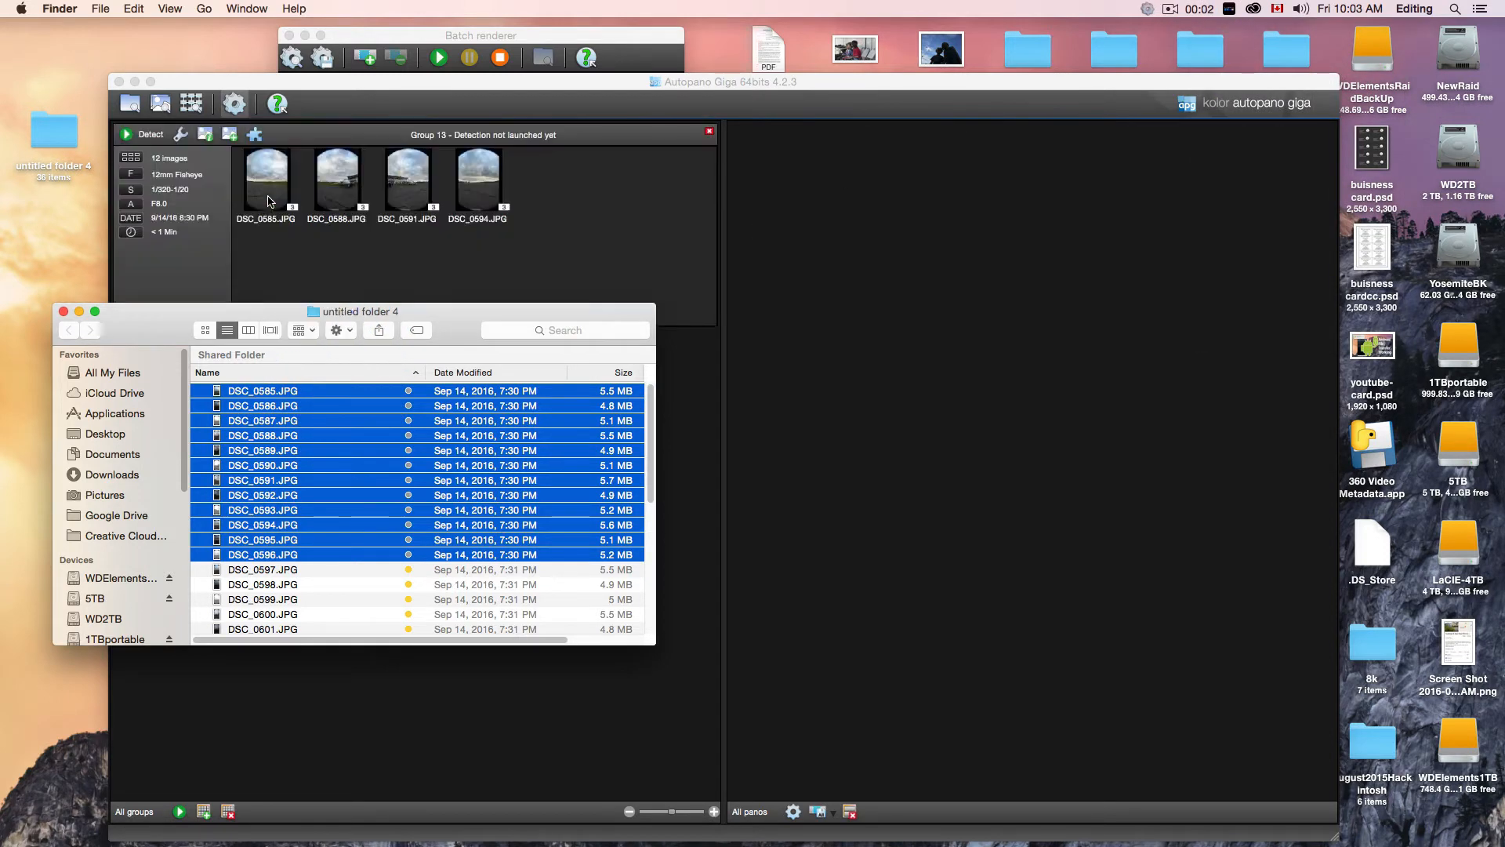
Detect the panorama in the loaded image group and render it with the existing Anti-ghost JPEG settings.
{"action": "left_click", "coordinate": [146, 135]}
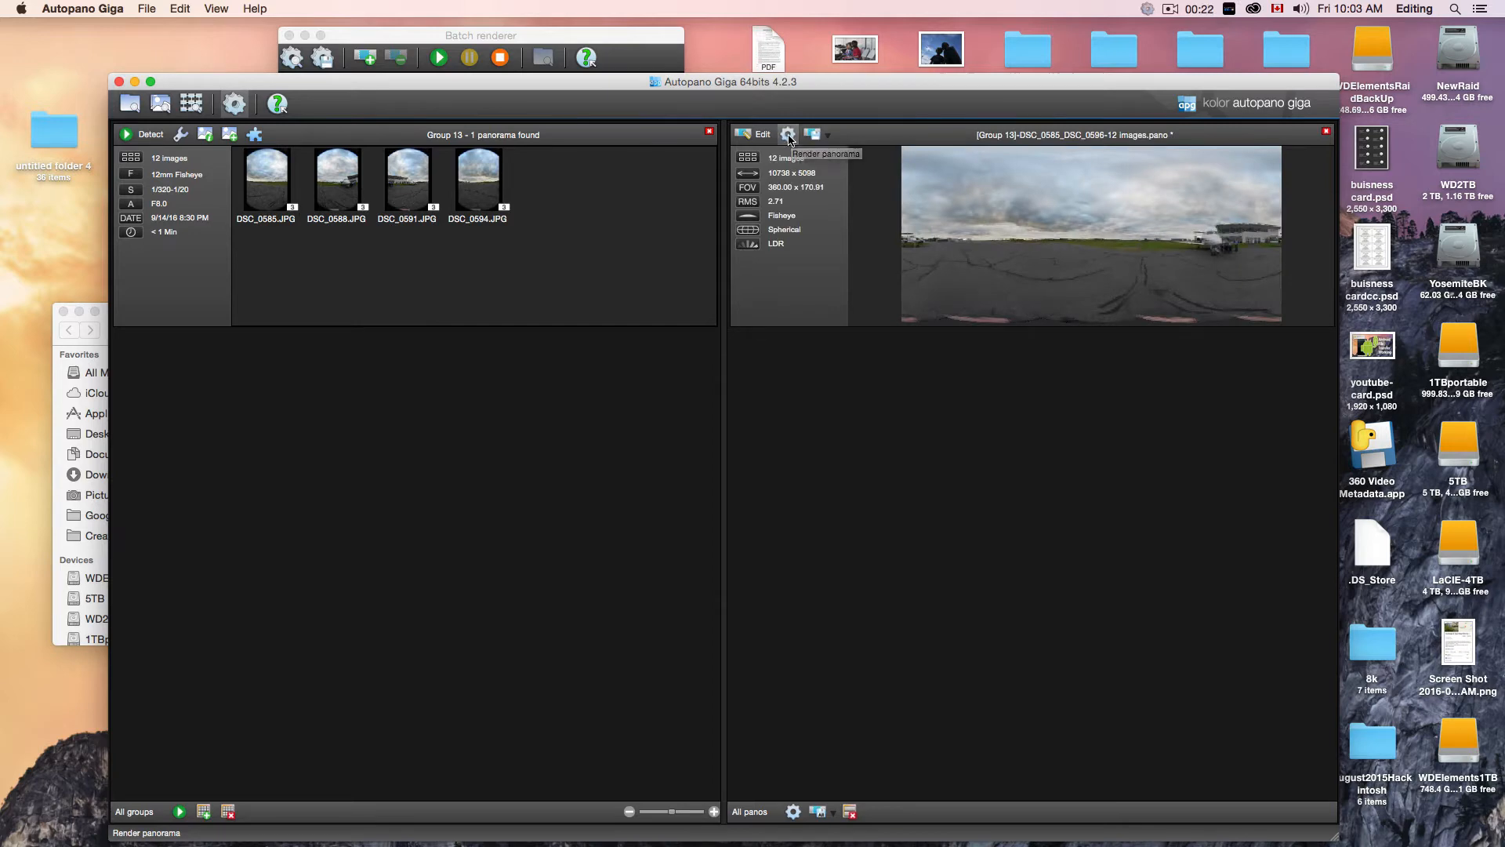
{"action": "left_click", "coordinate": [787, 135]}
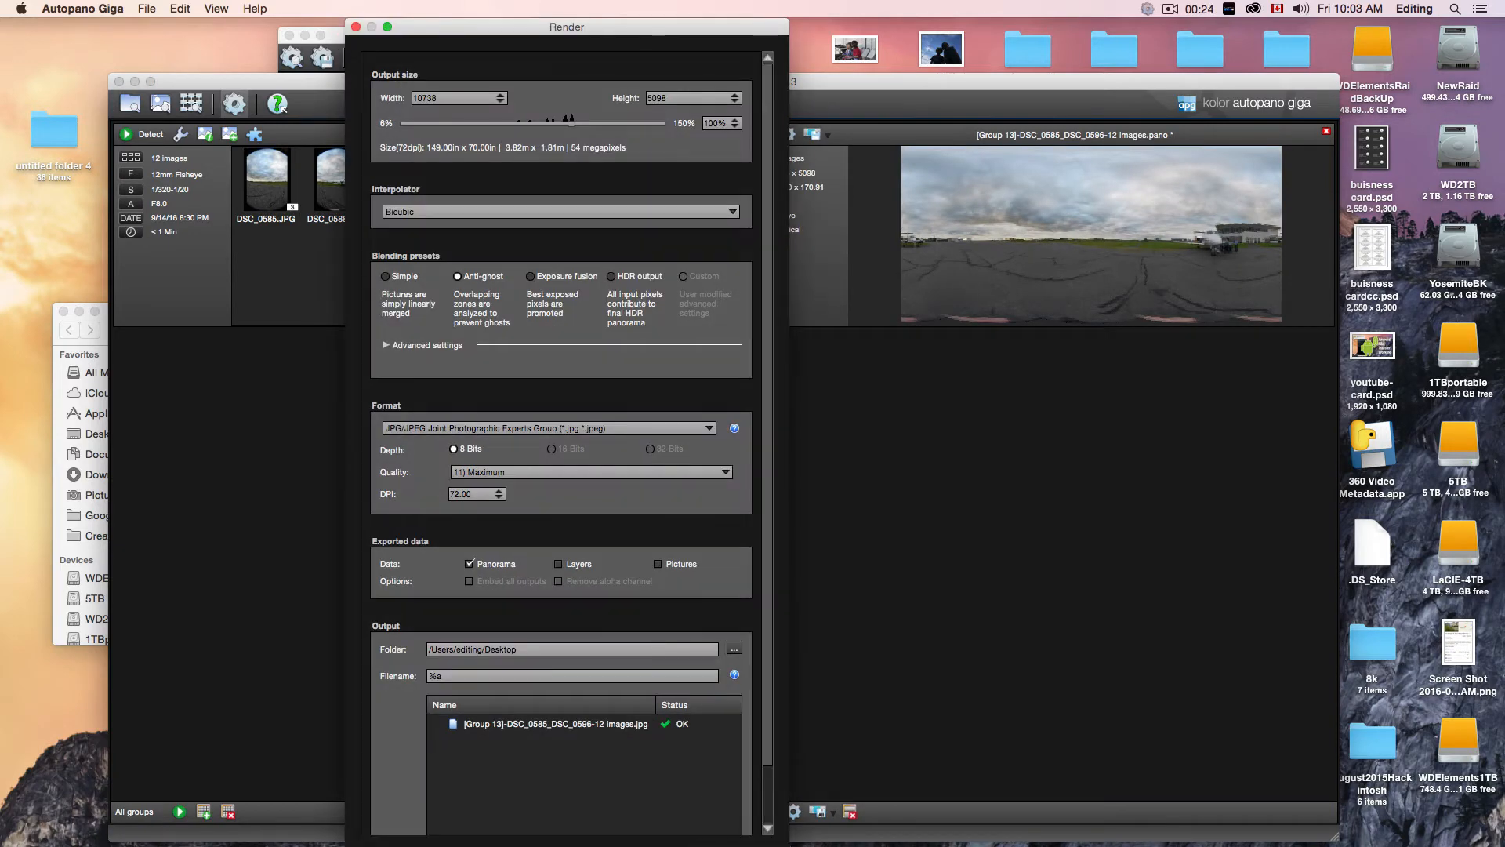
{"action": "key", "text": "Return"}
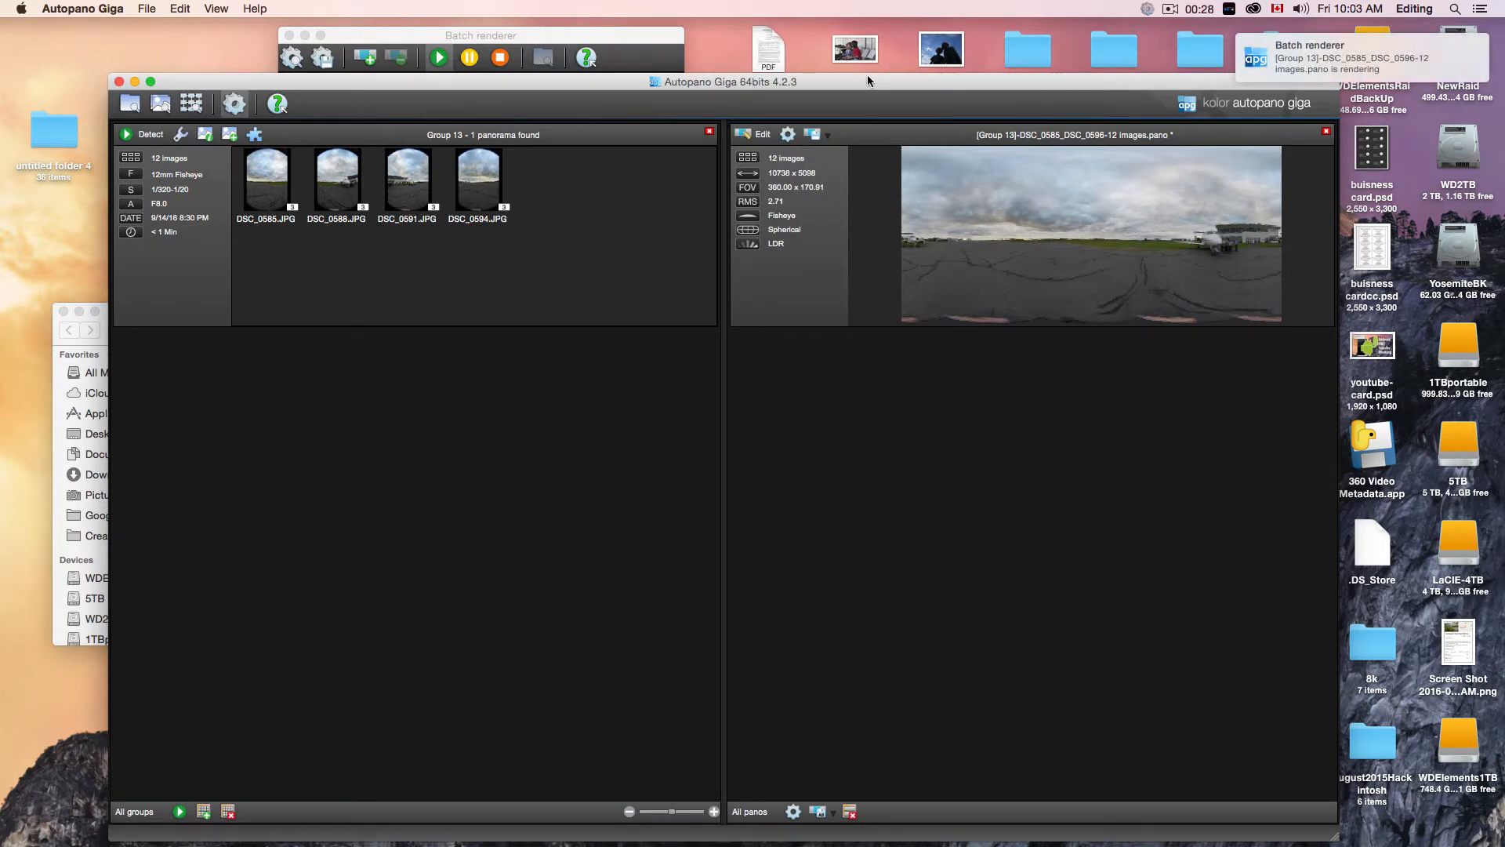
Move the Batch renderer window away from the image group and check the progress of the panorama render.
{"action": "left_click", "coordinate": [584, 41]}
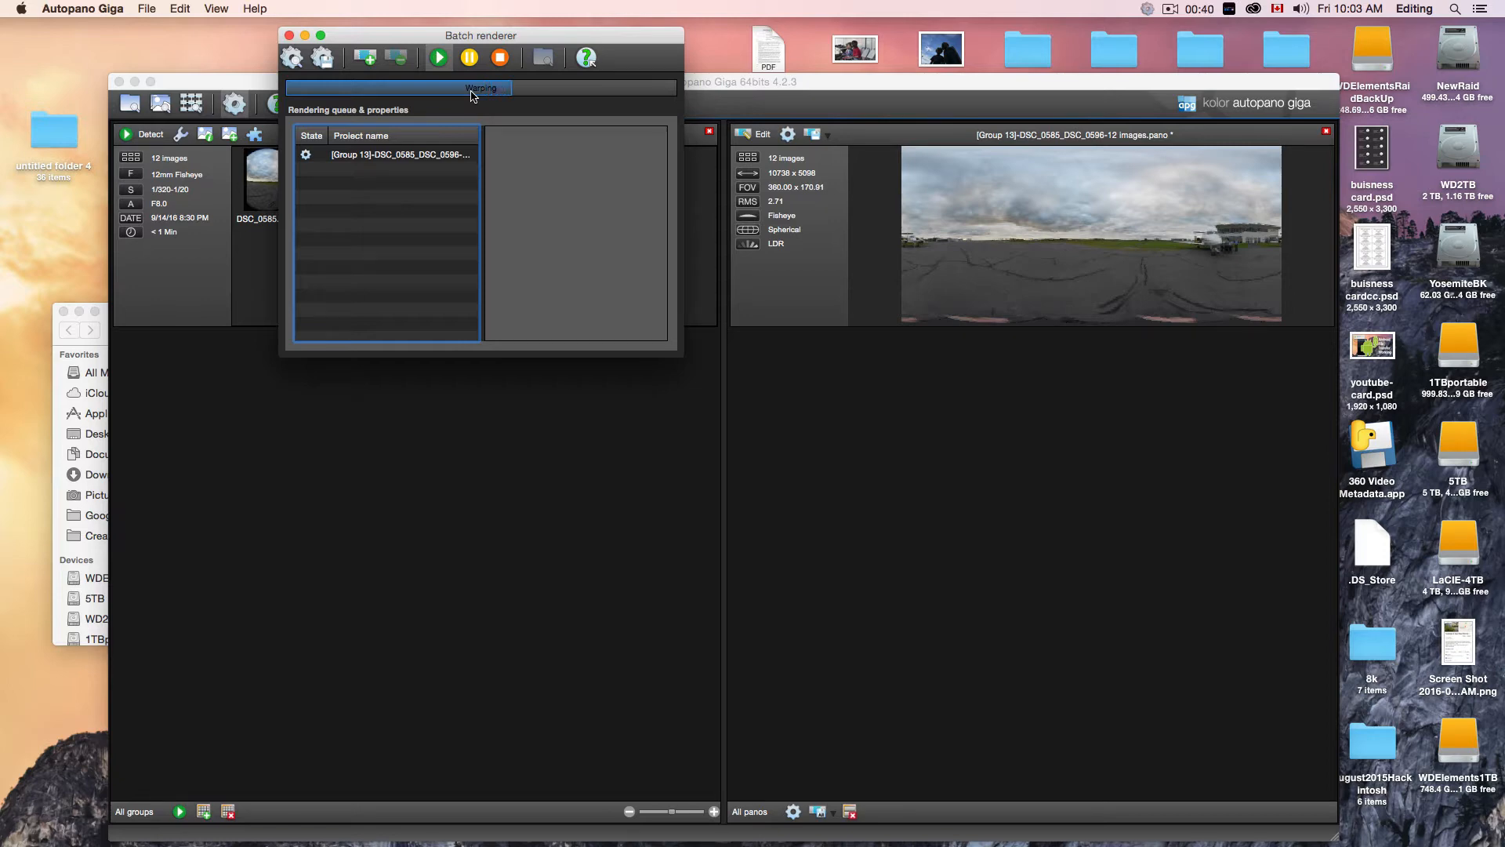
{"action": "left_click_drag", "start_coordinate": [580, 44], "coordinate": [1256, 39]}
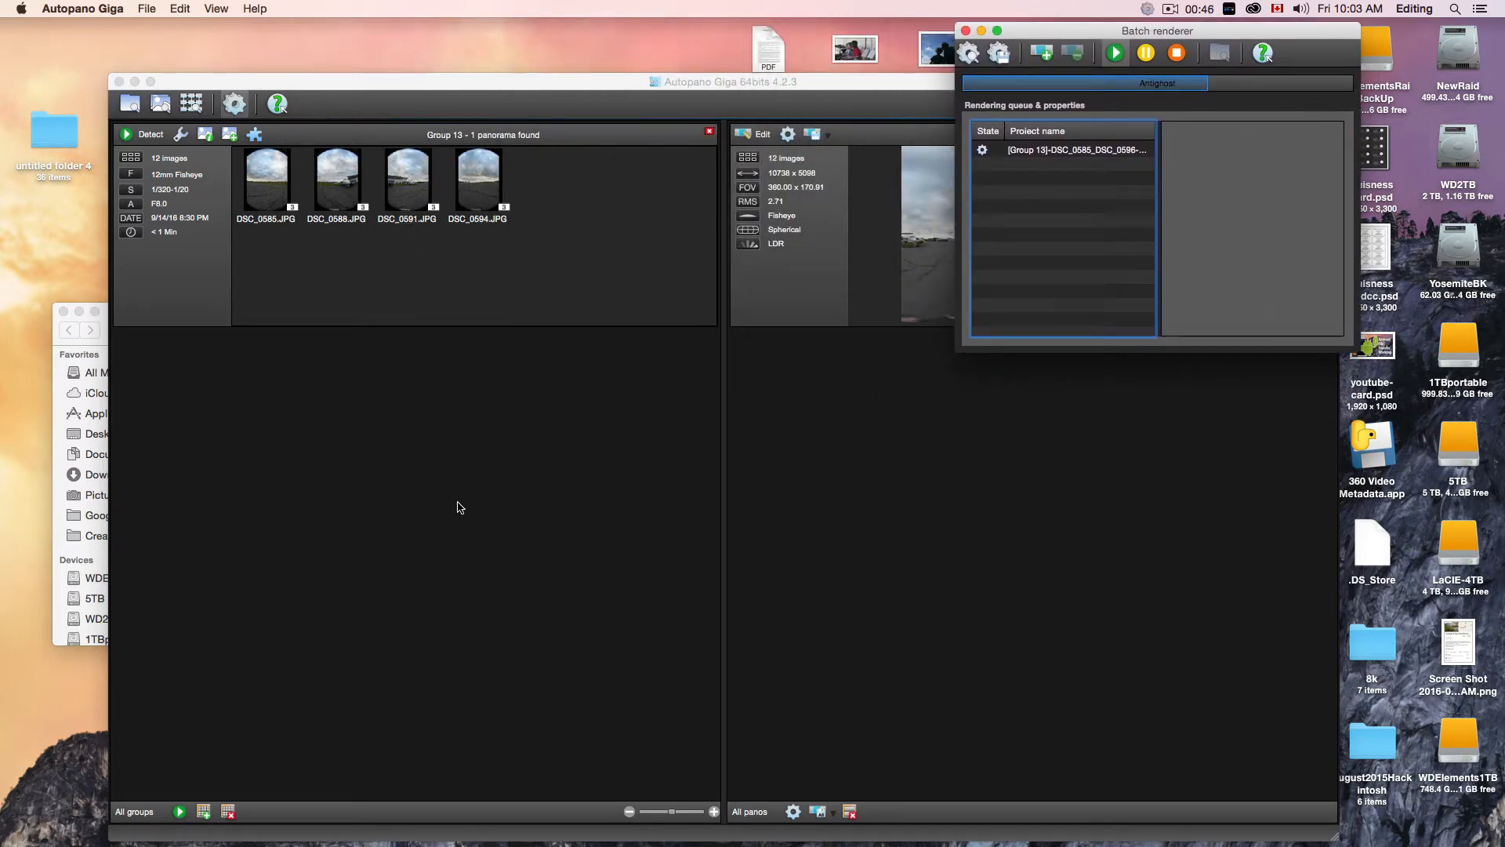
{"action": "mouse_move", "coordinate": [1076, 33]}
{"action": "left_mouse_down"}
{"action": "mouse_move", "coordinate": [1036, 33]}
{"action": "mouse_move", "coordinate": [1057, 30]}
{"action": "left_mouse_up"}
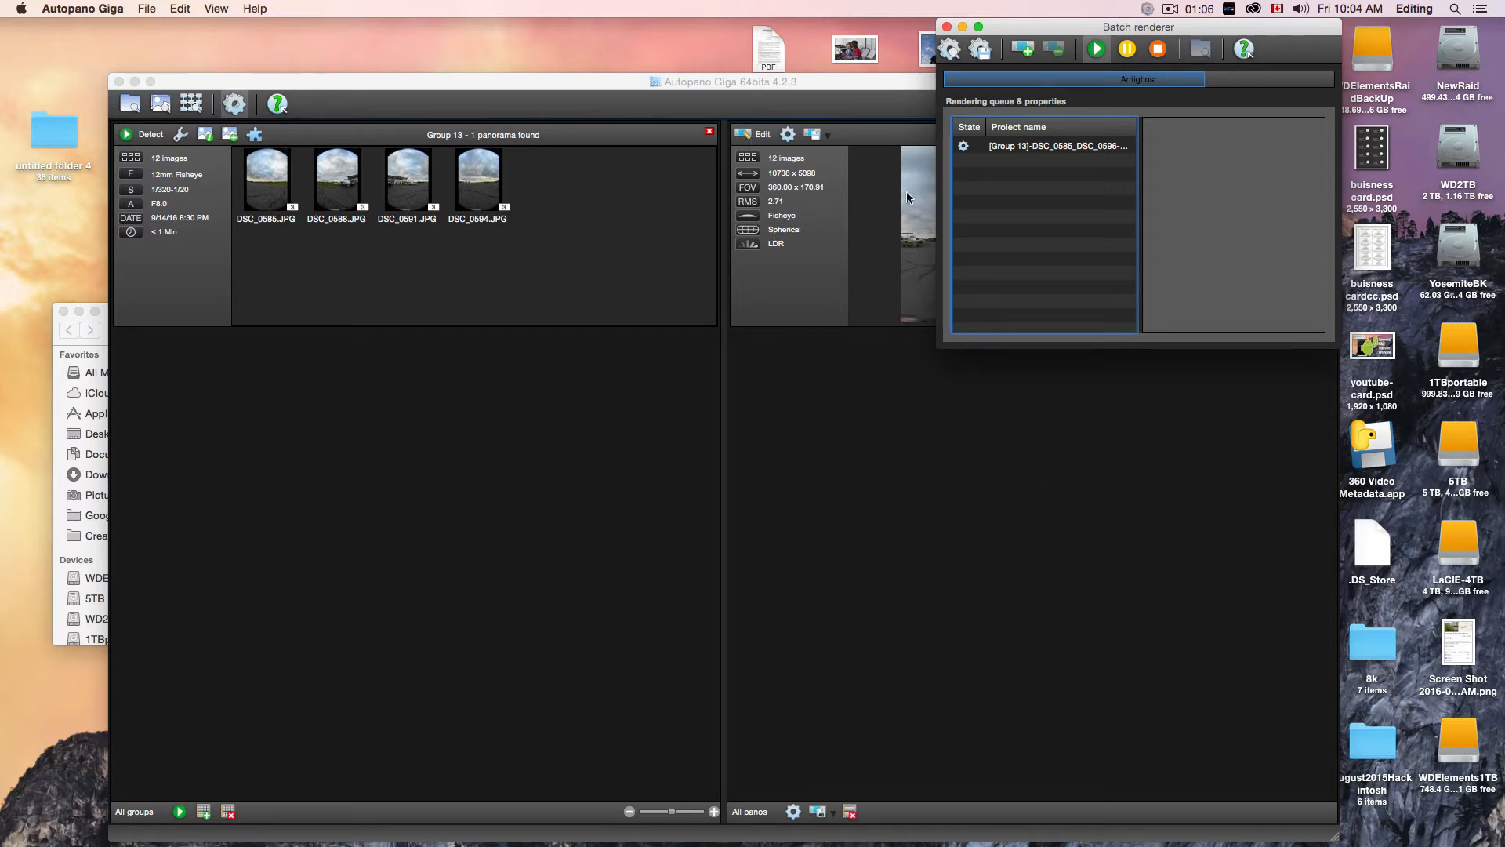
{"action": "left_click", "coordinate": [880, 112]}
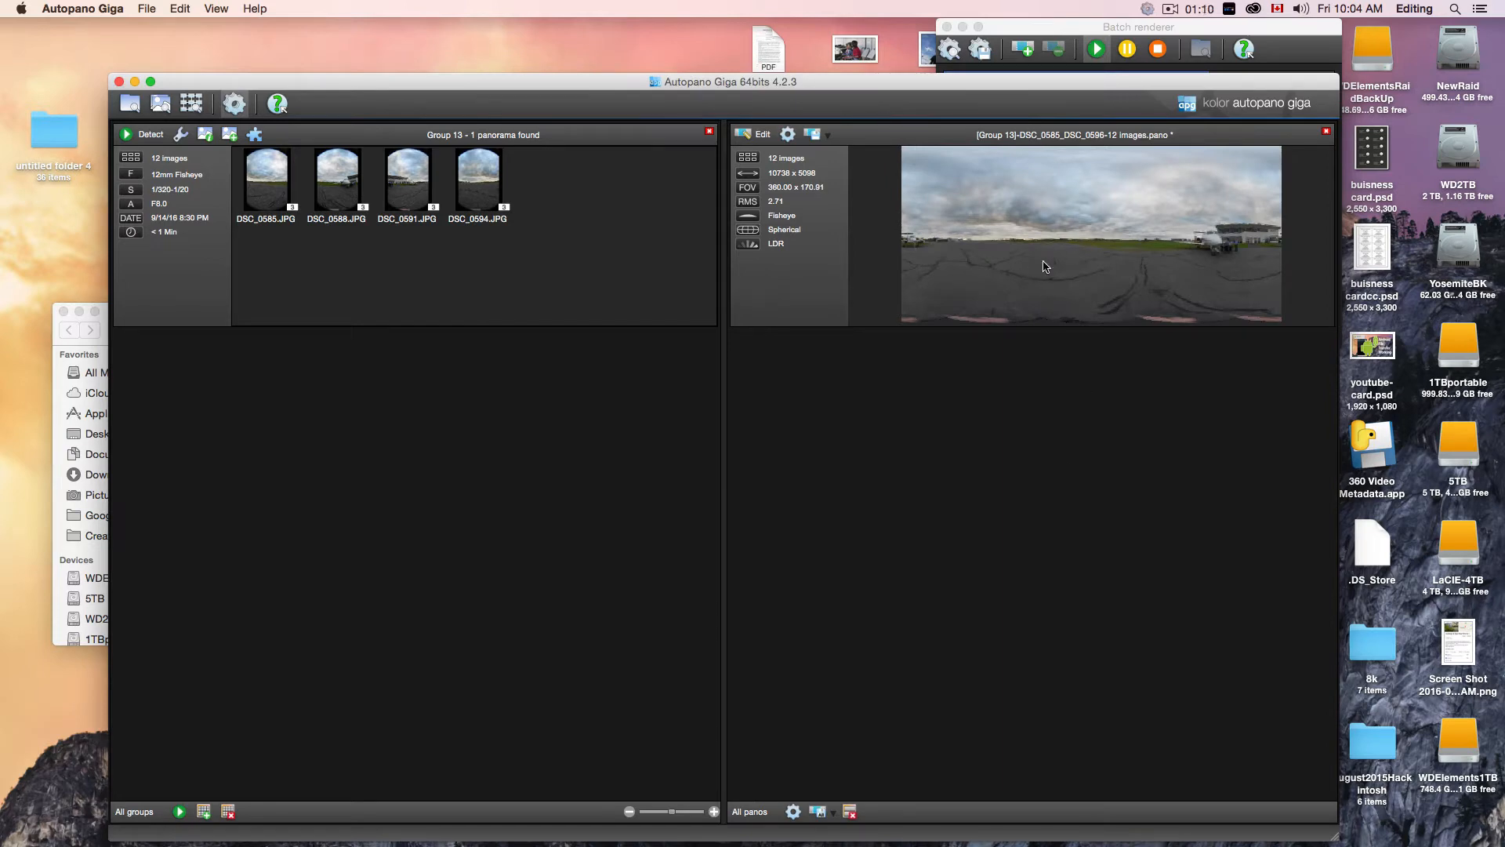
{"action": "left_click", "coordinate": [1053, 29]}
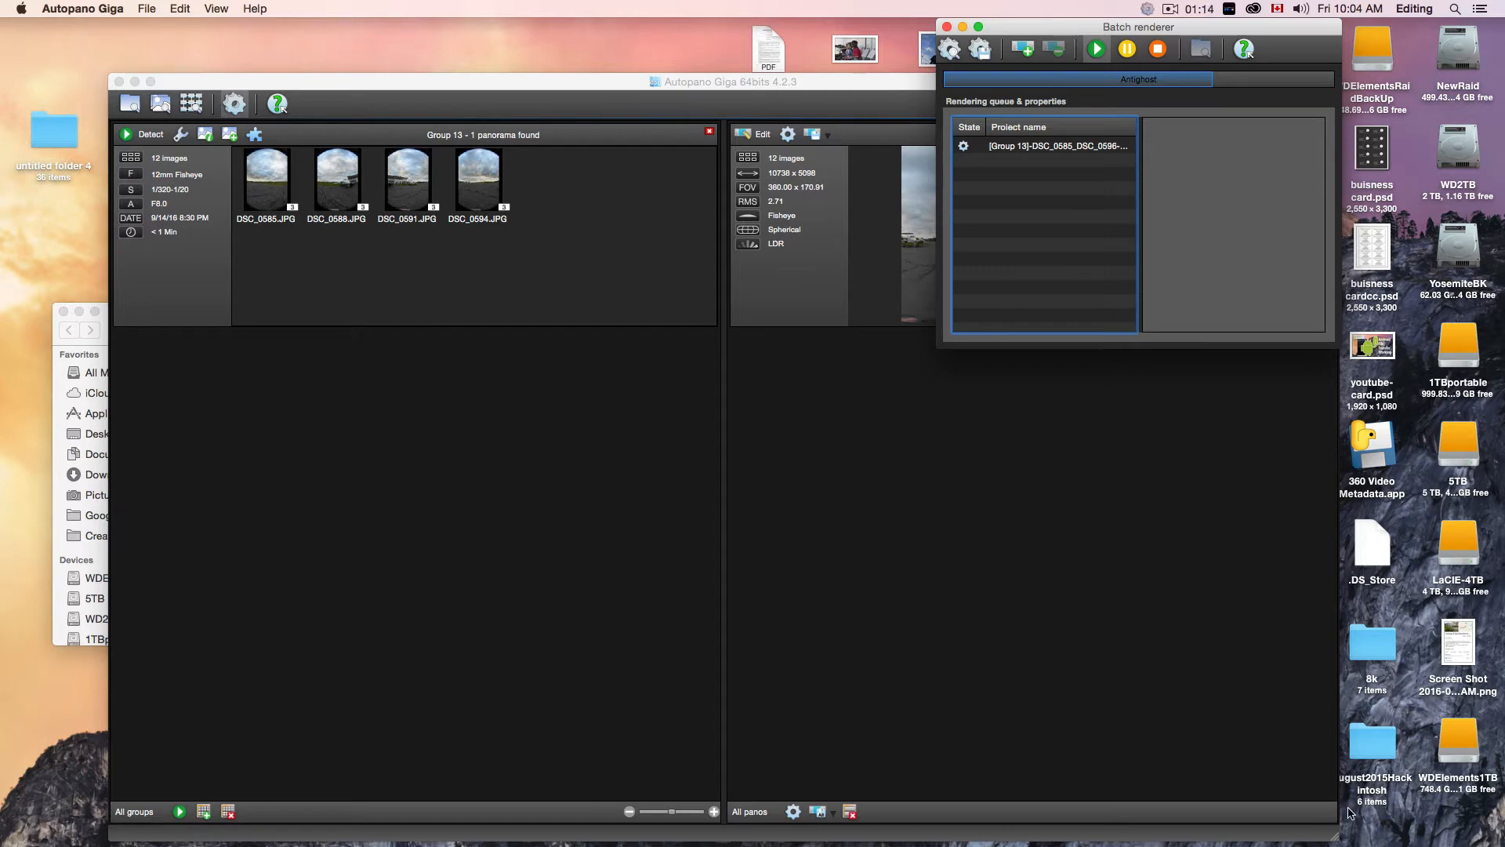
Switch to PTGui Pro, reset the project's advanced settings by changing to Simple mode, and return to Advanced mode.
{"action": "left_click", "coordinate": [1332, 843]}
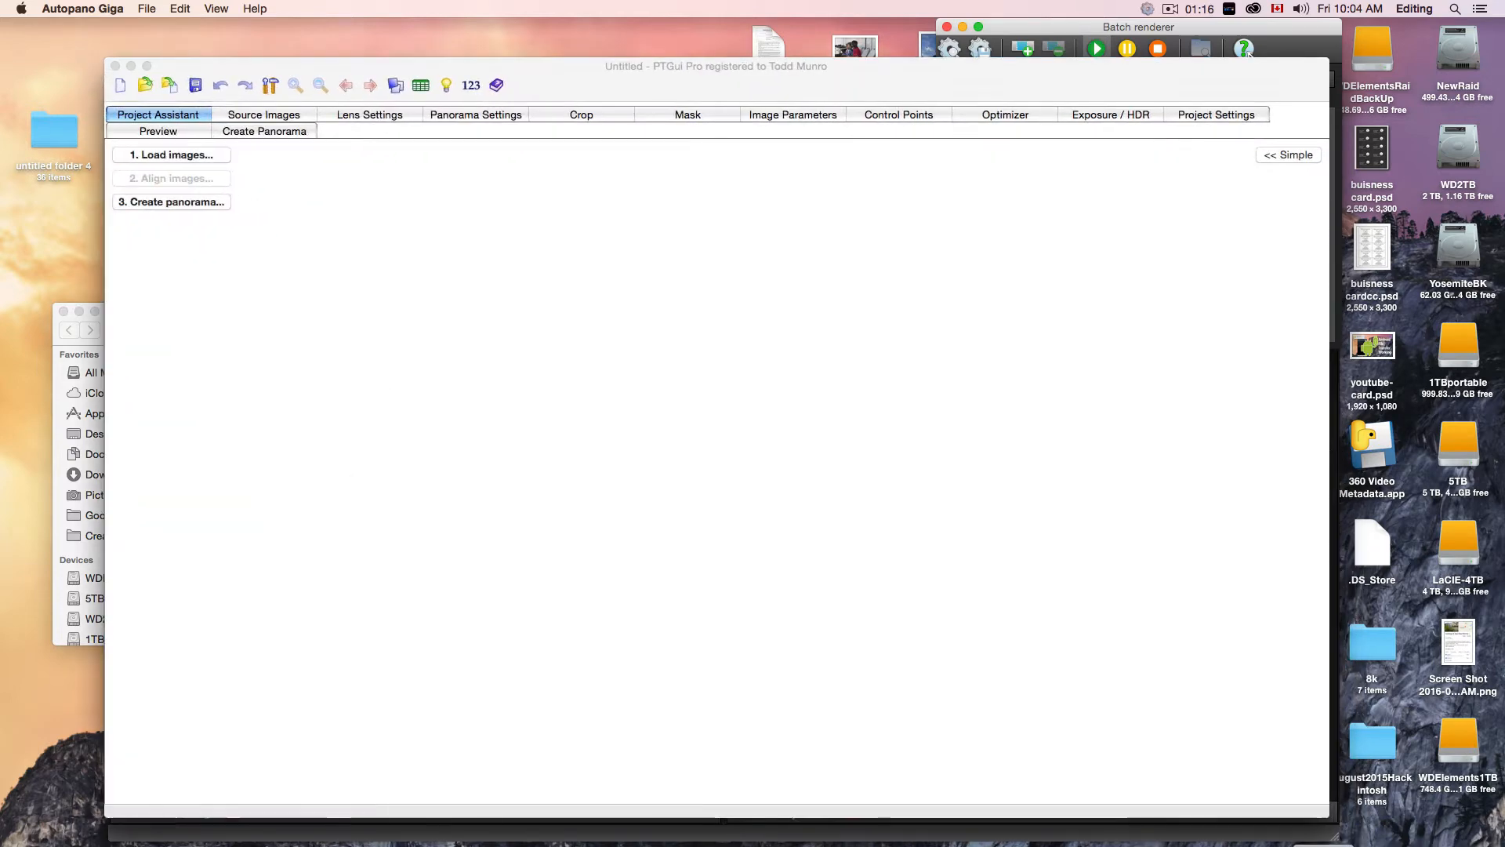
{"action": "left_click_drag", "start_coordinate": [847, 85], "coordinate": [872, 145]}
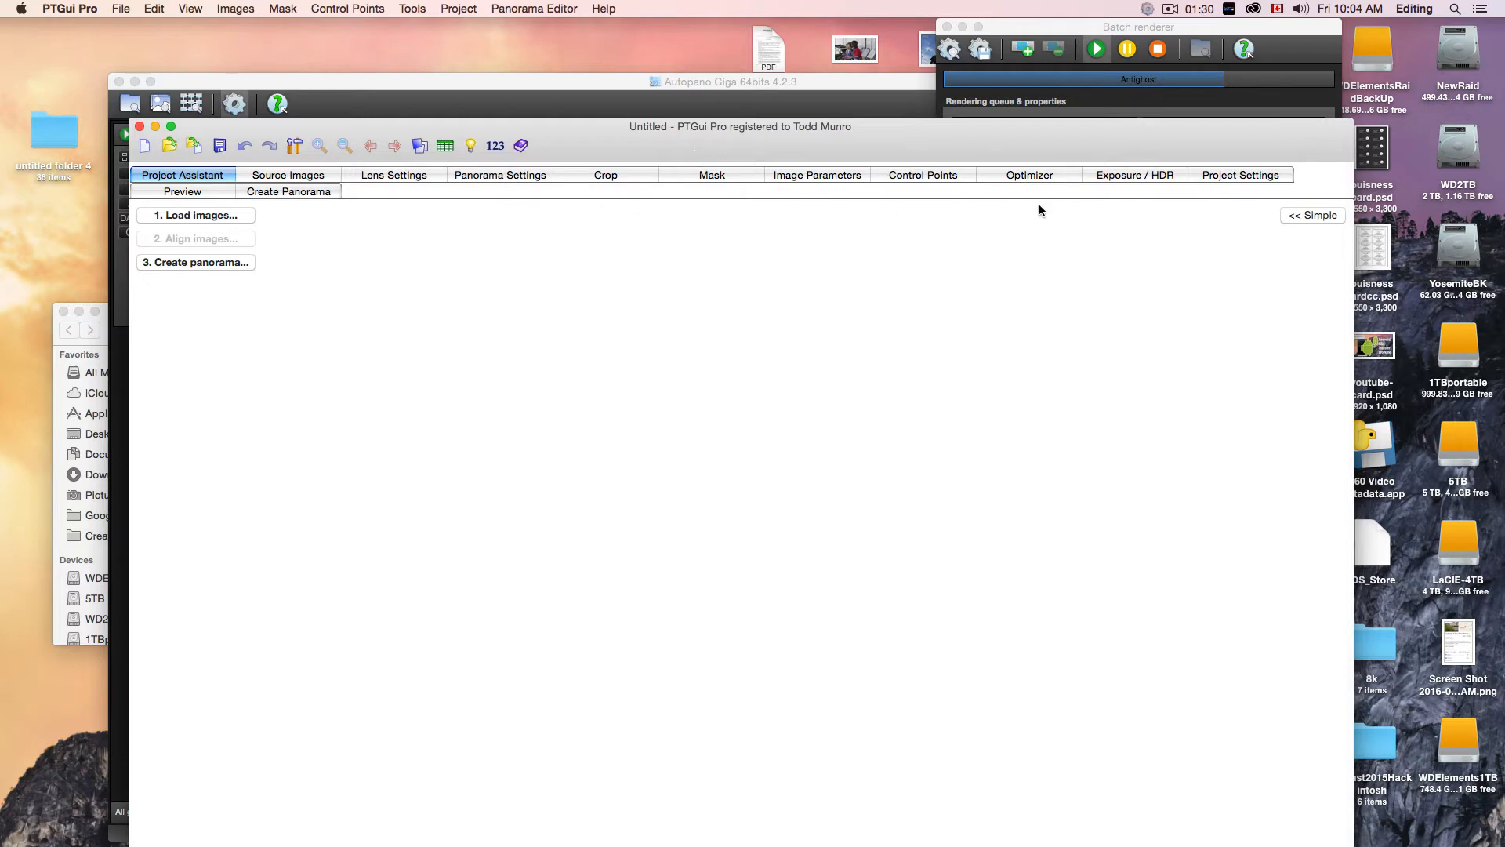
{"action": "left_click", "coordinate": [1308, 216]}
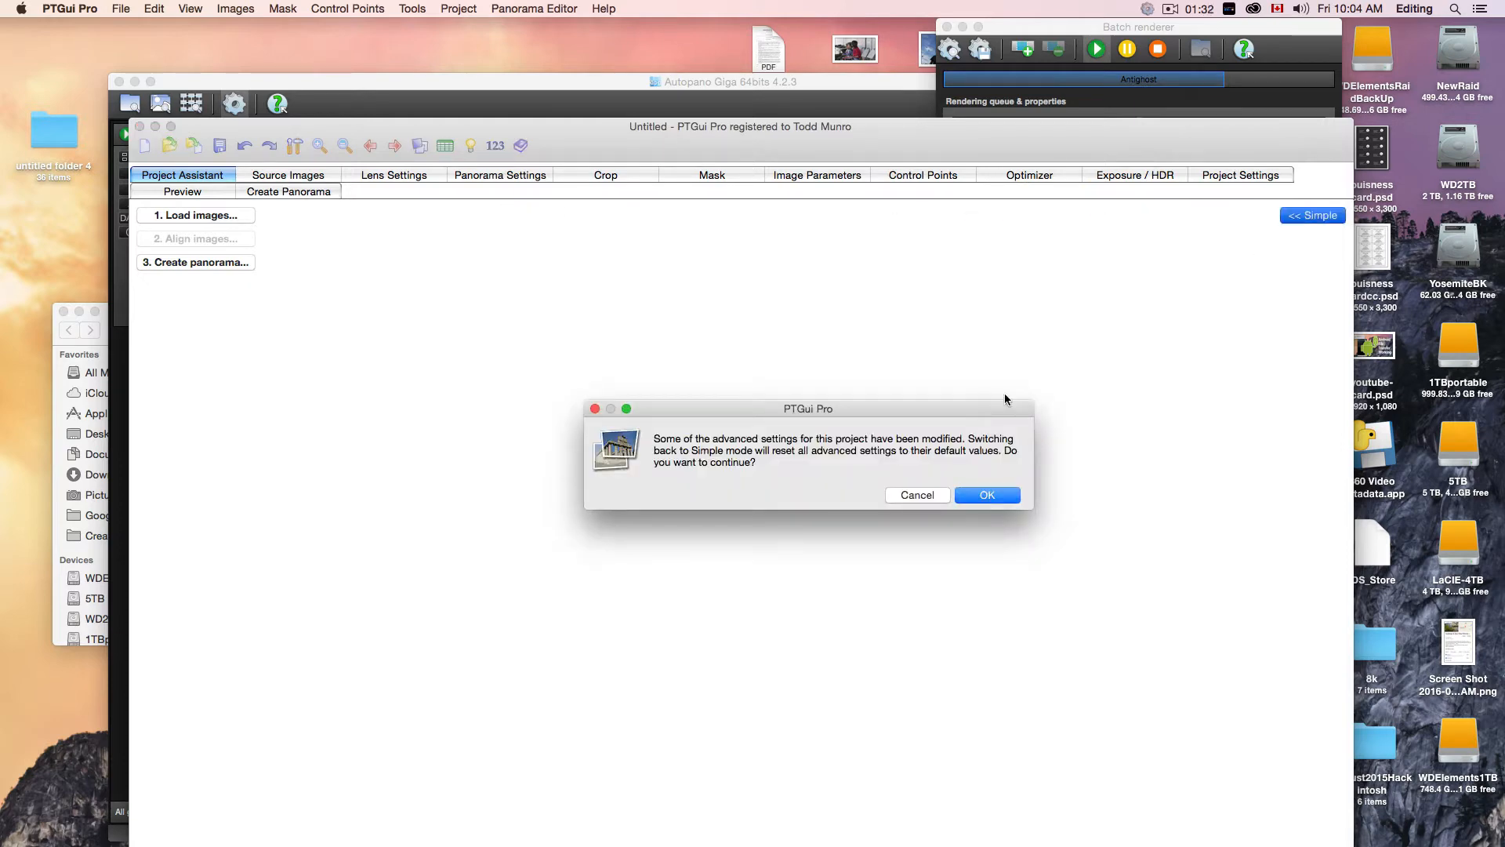
{"action": "left_click", "coordinate": [986, 496]}
{"action": "left_click", "coordinate": [1307, 199]}
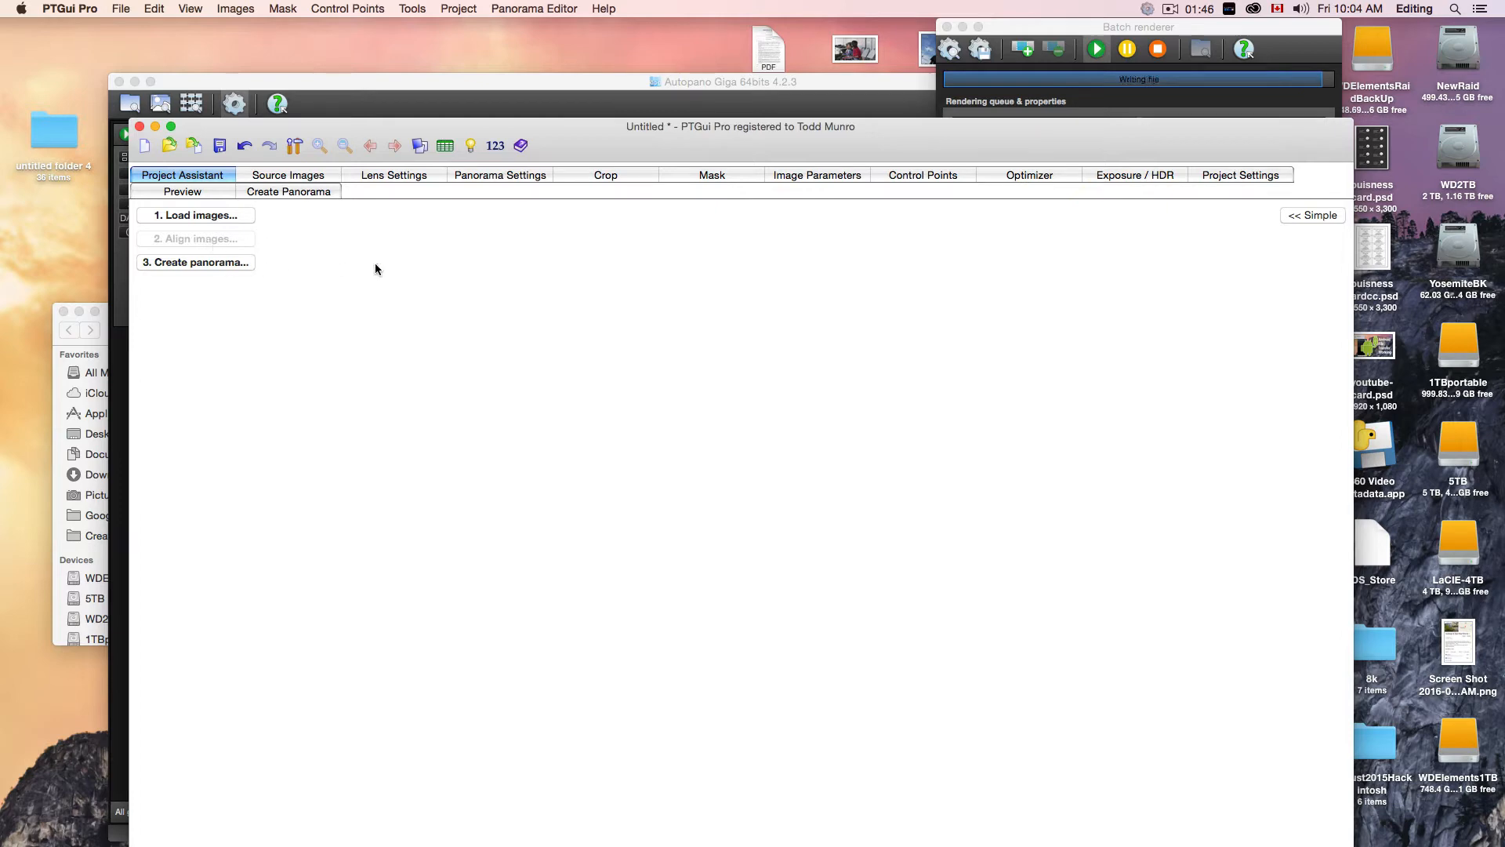
Pause the Thyme stopwatch and bring Autopano Giga forward to view the stitched panorama.
{"action": "left_click", "coordinate": [1200, 10]}
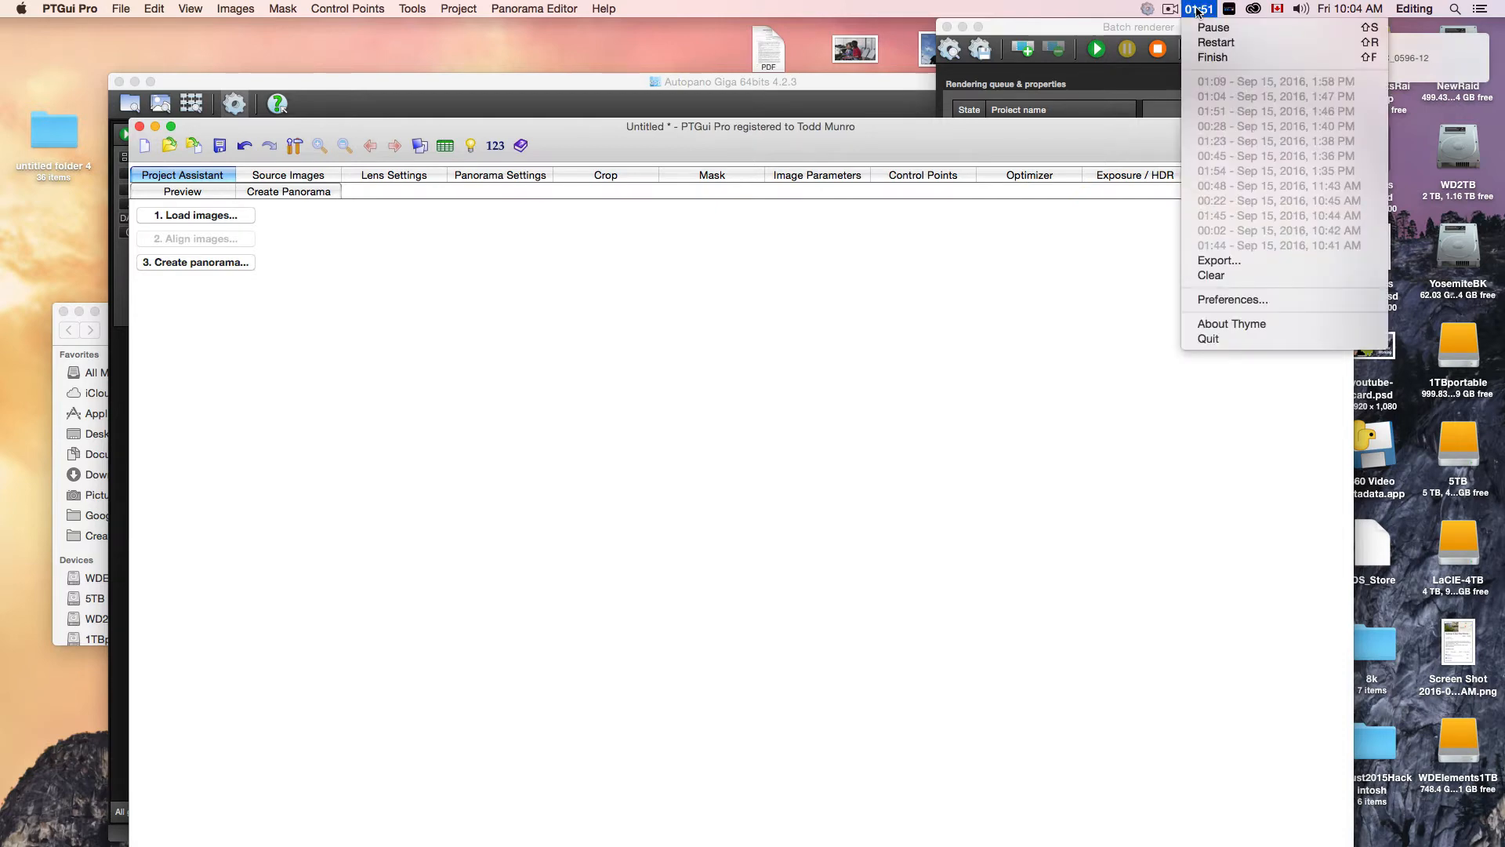
{"action": "left_click", "coordinate": [1209, 29]}
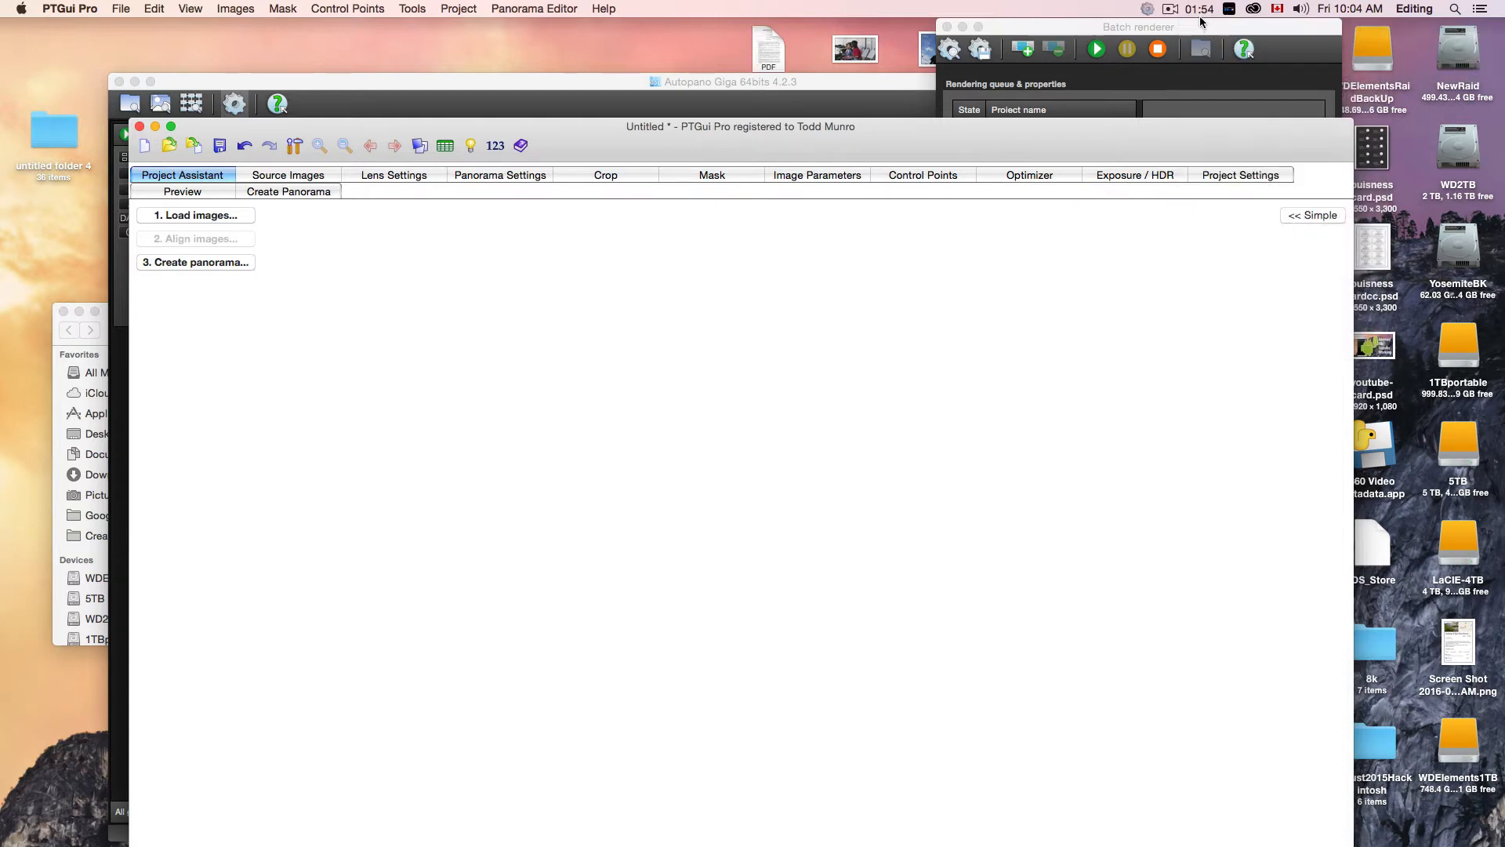
{"action": "left_click", "coordinate": [874, 82]}
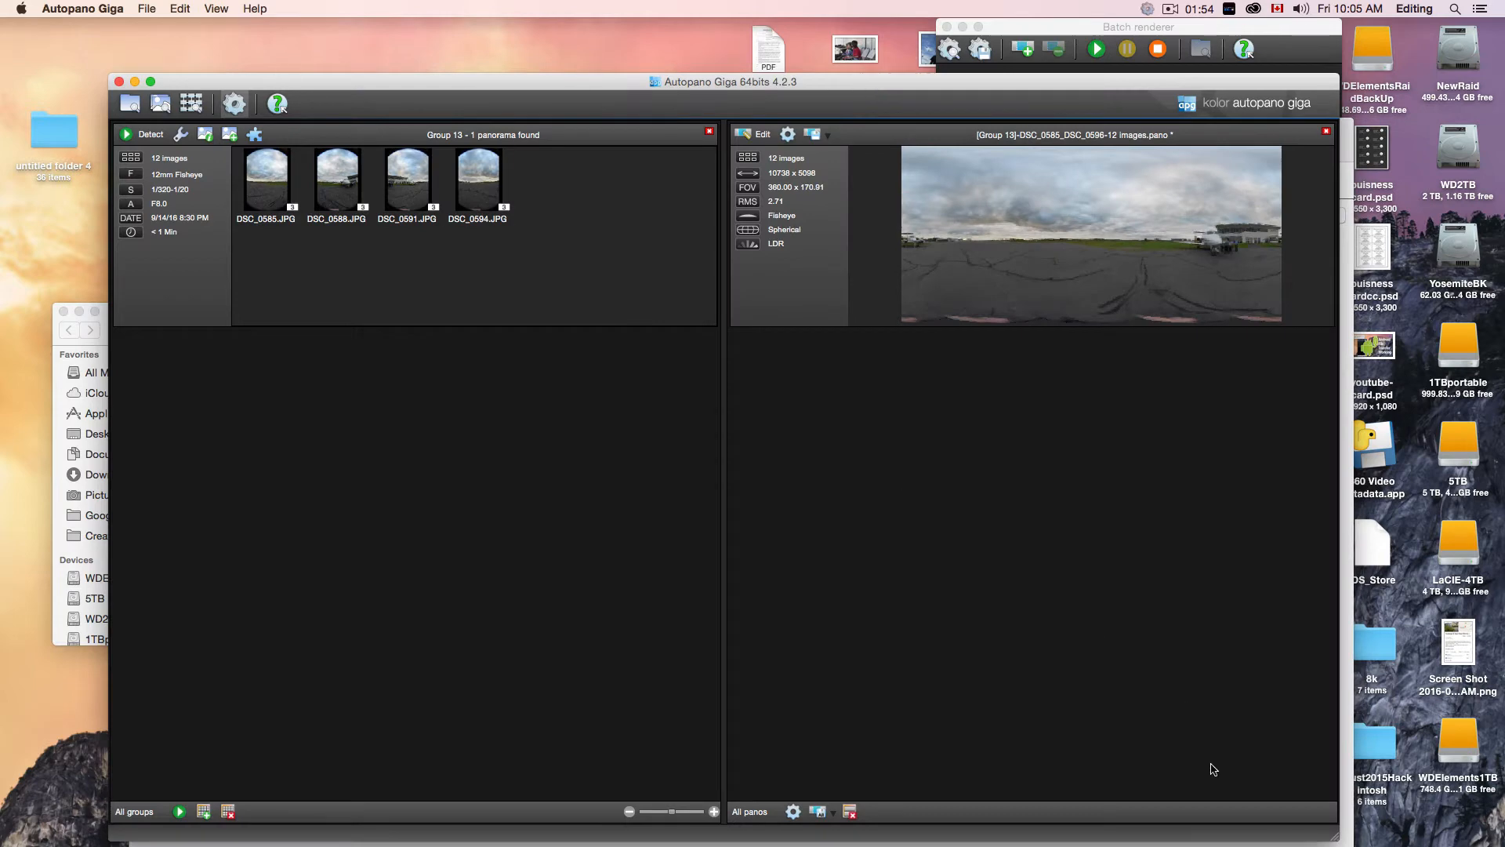
Switch back to PTGui Pro, finish the paused stopwatch session and start a new one.
{"action": "key", "text": "super+Tab"}
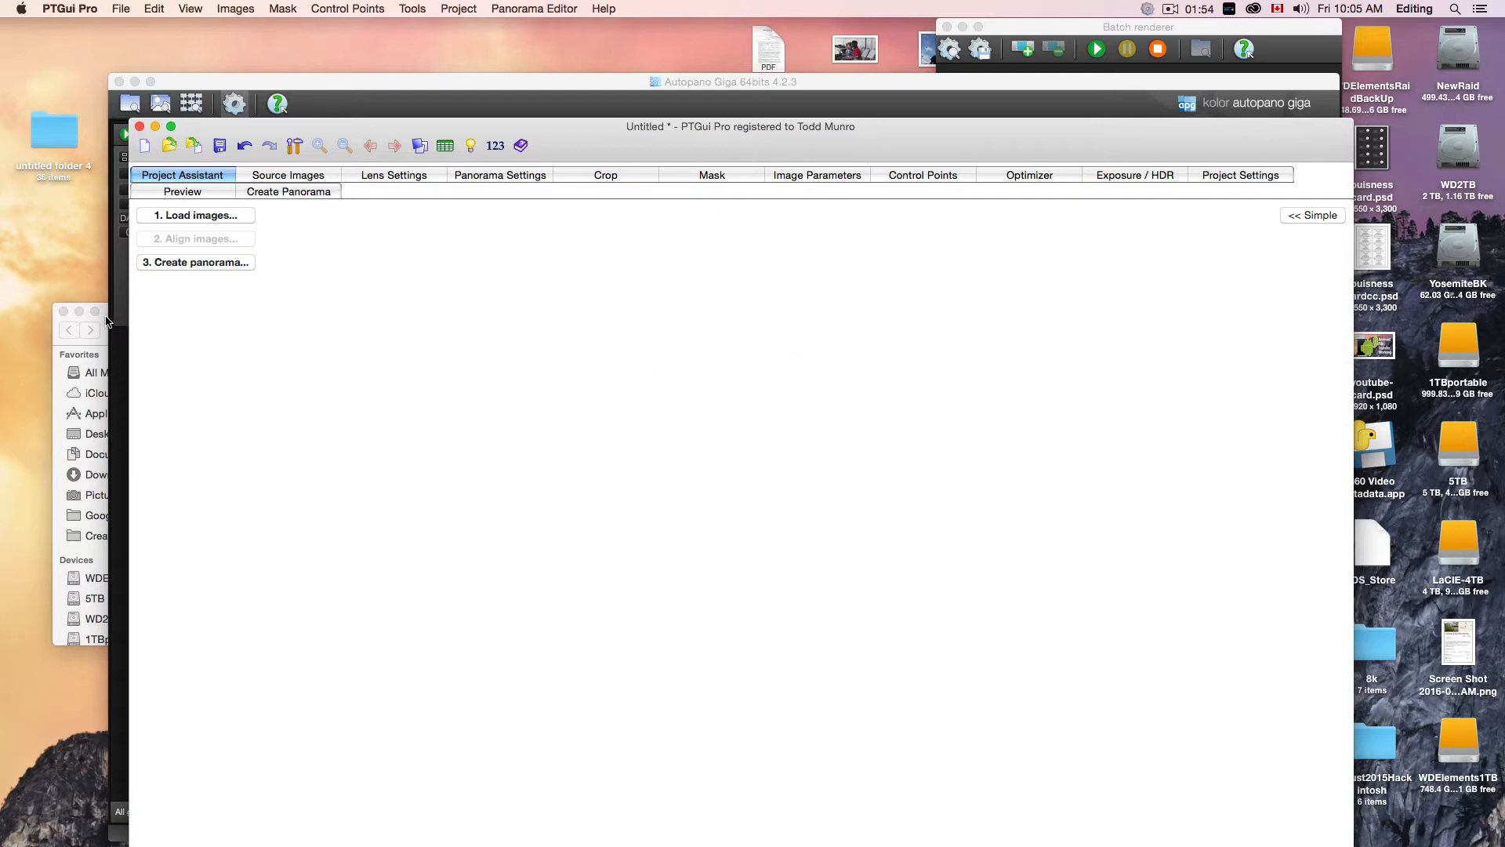
{"action": "key", "text": "super+h"}
{"action": "left_click_drag", "start_coordinate": [107, 317], "coordinate": [656, 317]}
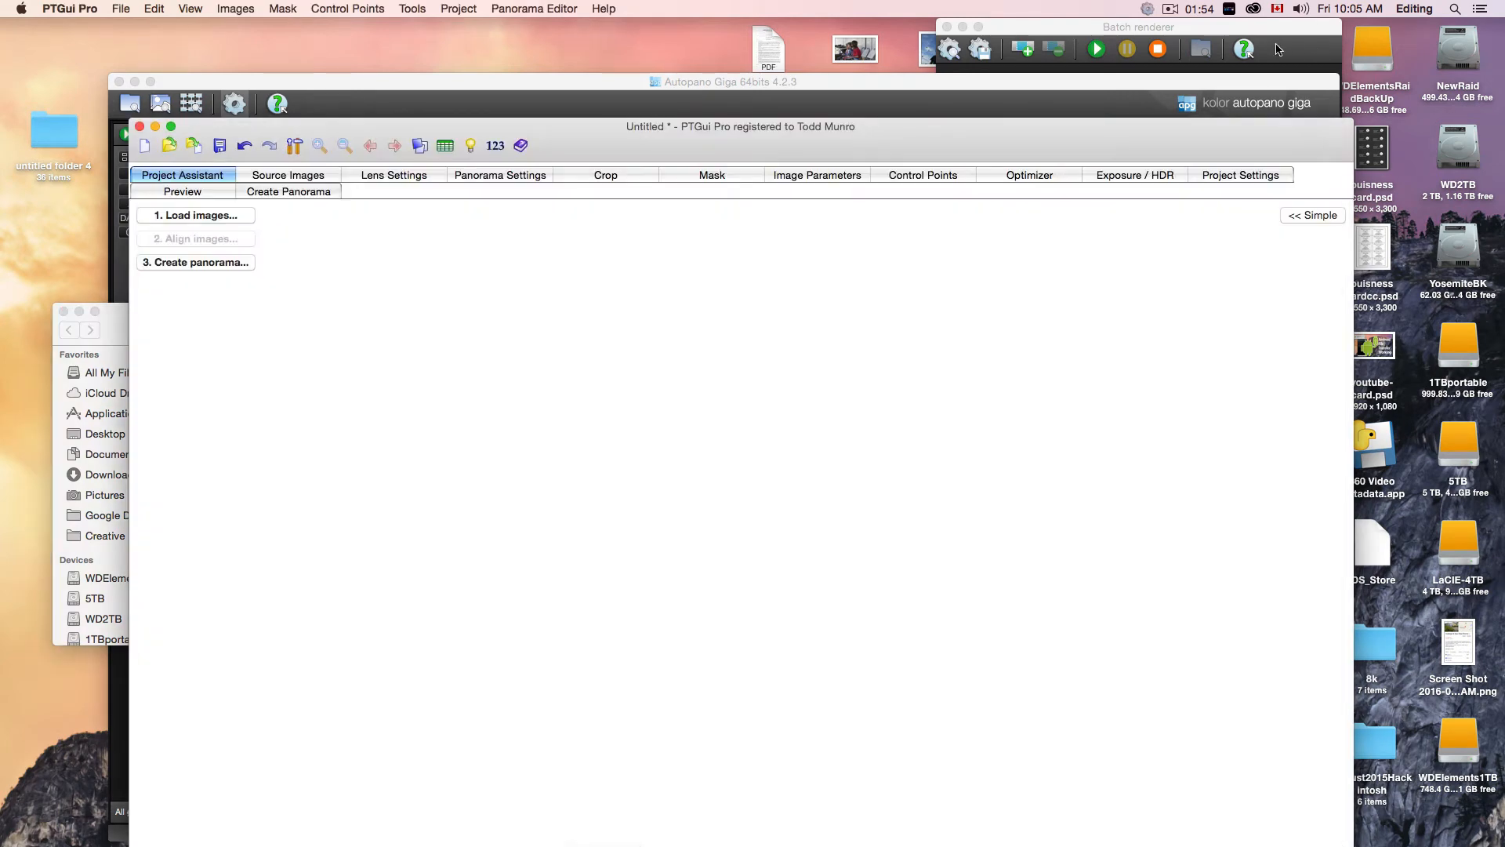
{"action": "left_click", "coordinate": [1197, 10]}
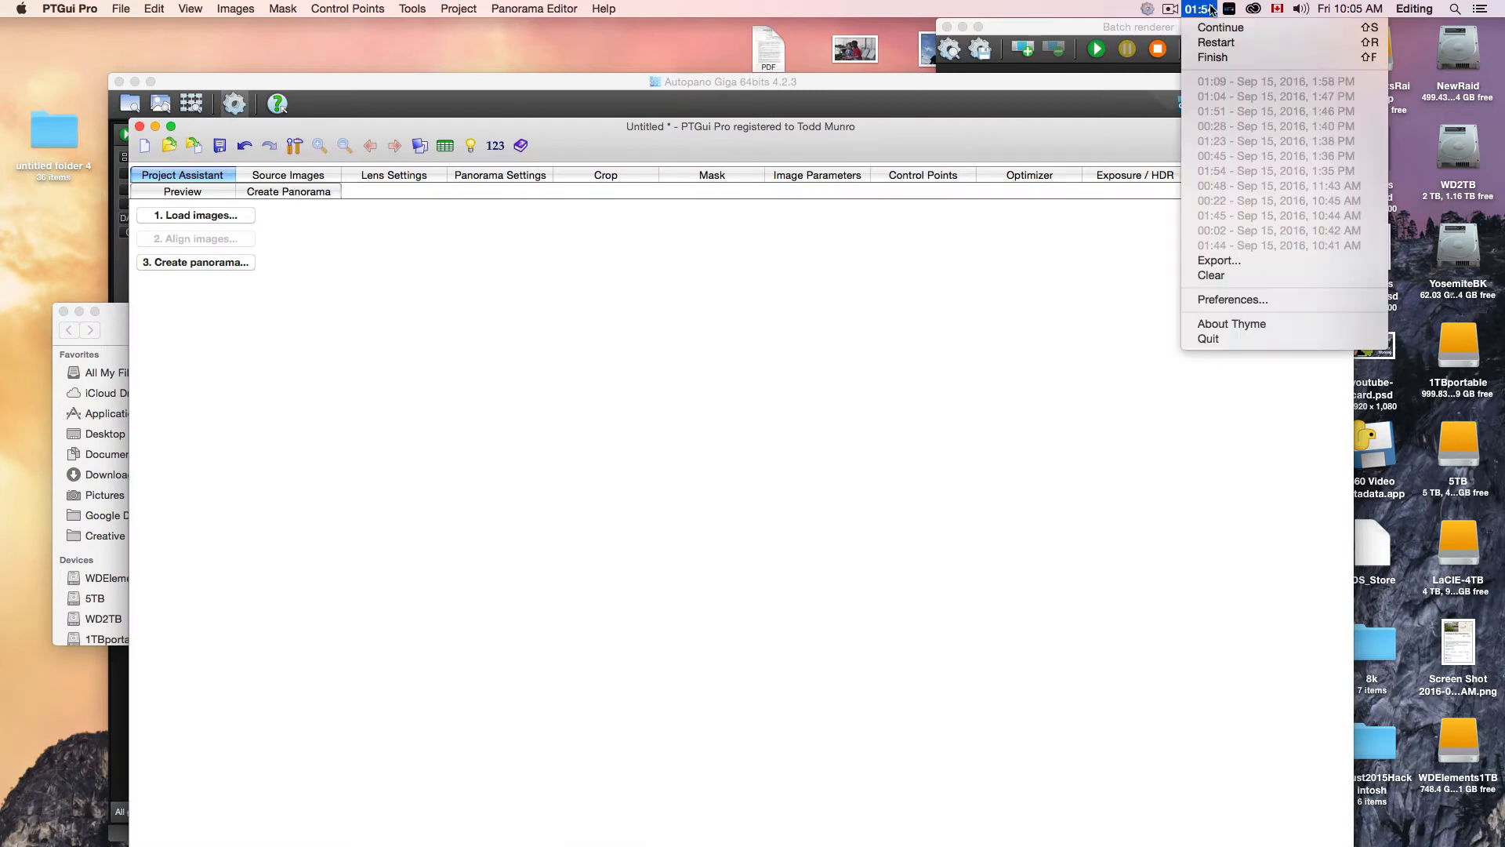
{"action": "left_click", "coordinate": [1214, 60]}
Load the selected photos DSC_0585.JPG to DSC_0596.JPG from untitled folder 4 into the PTGui Pro project.
{"action": "left_click", "coordinate": [109, 326]}
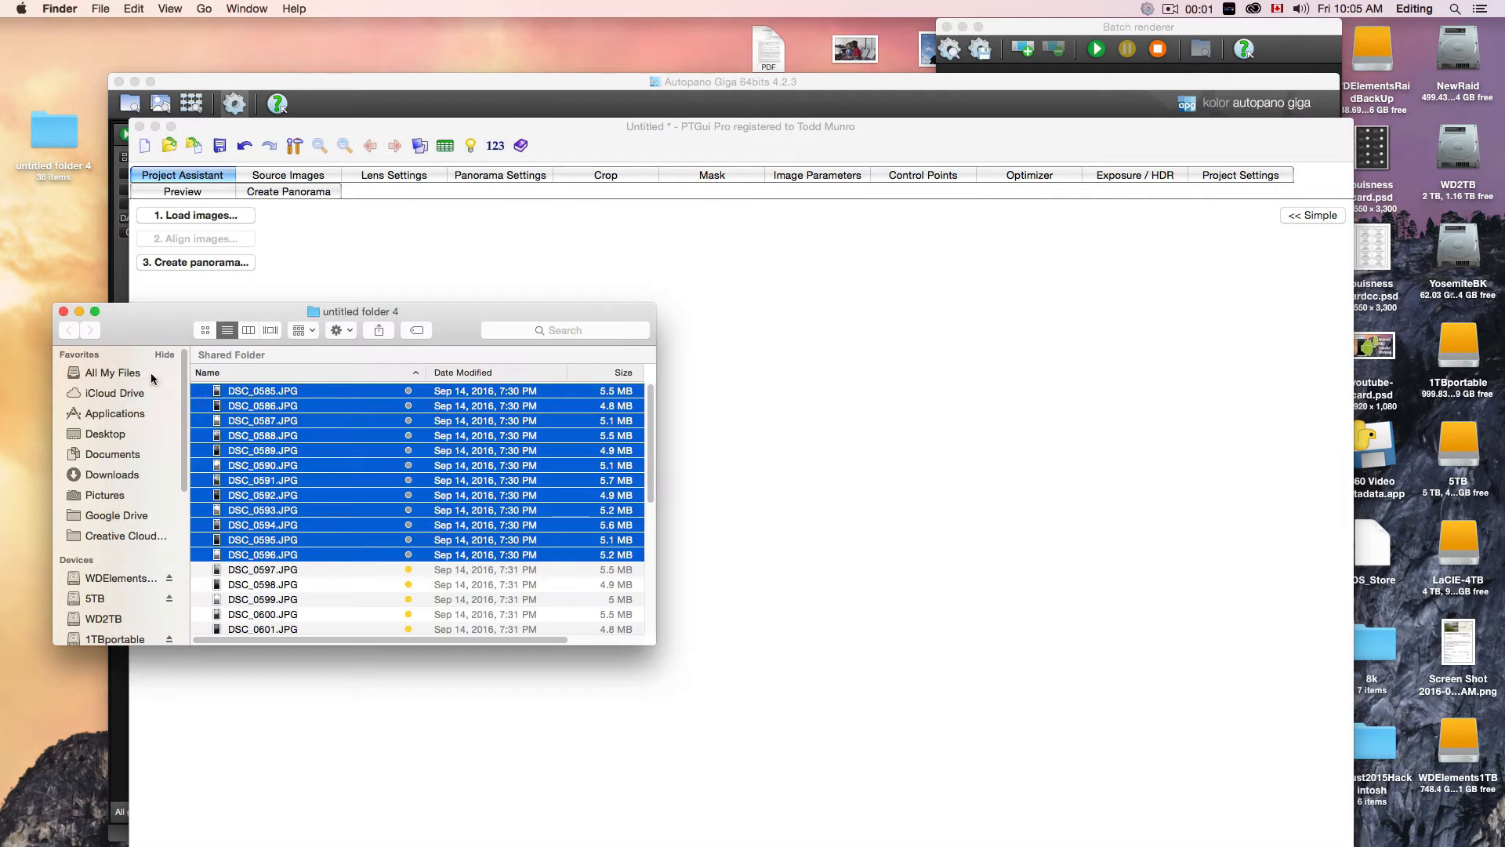
{"action": "left_click_drag", "start_coordinate": [235, 398], "coordinate": [419, 271]}
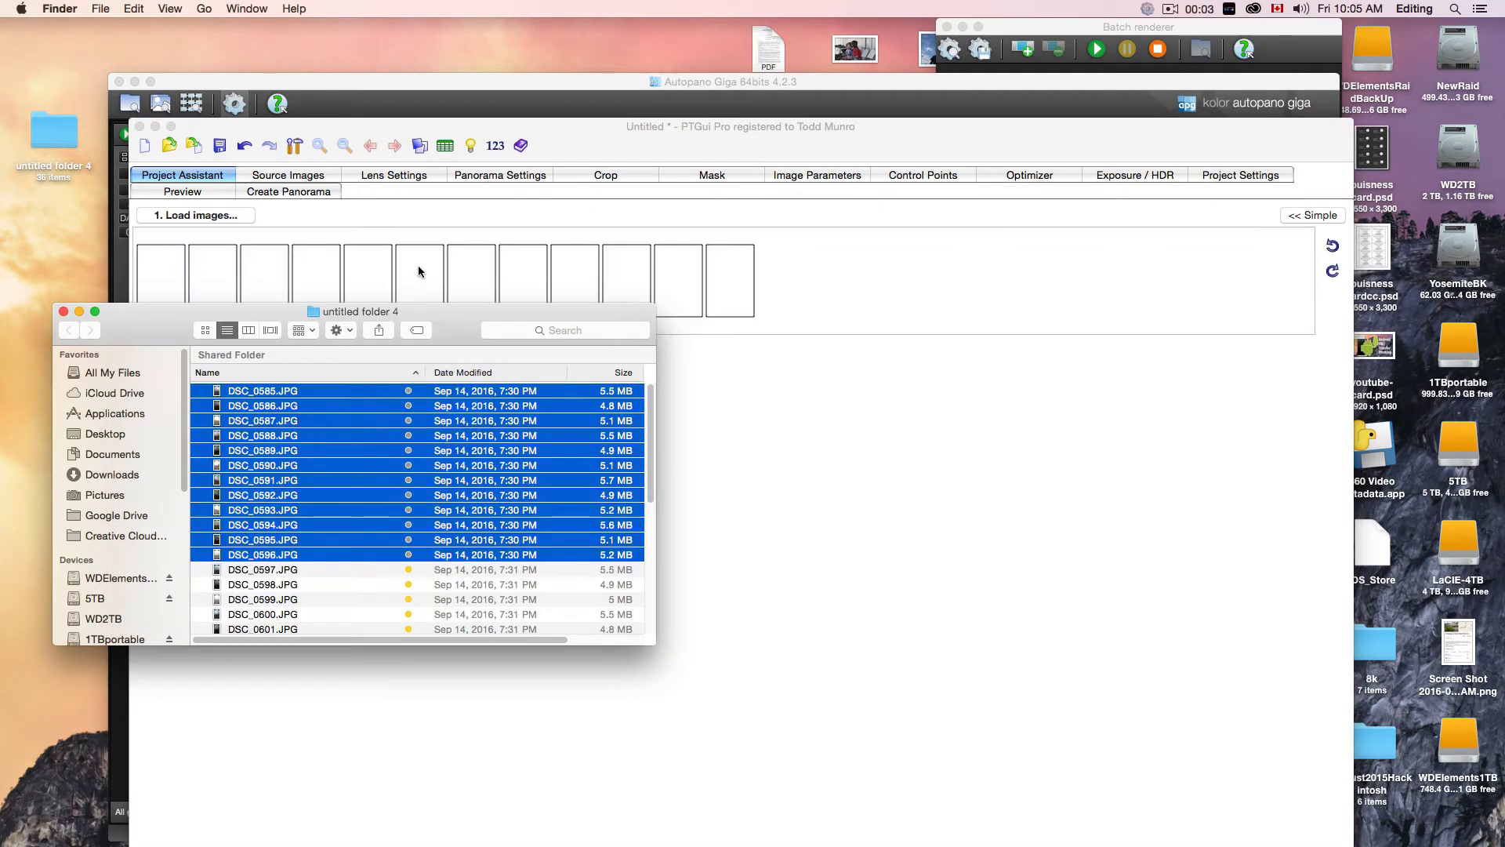
{"action": "left_click", "coordinate": [830, 400]}
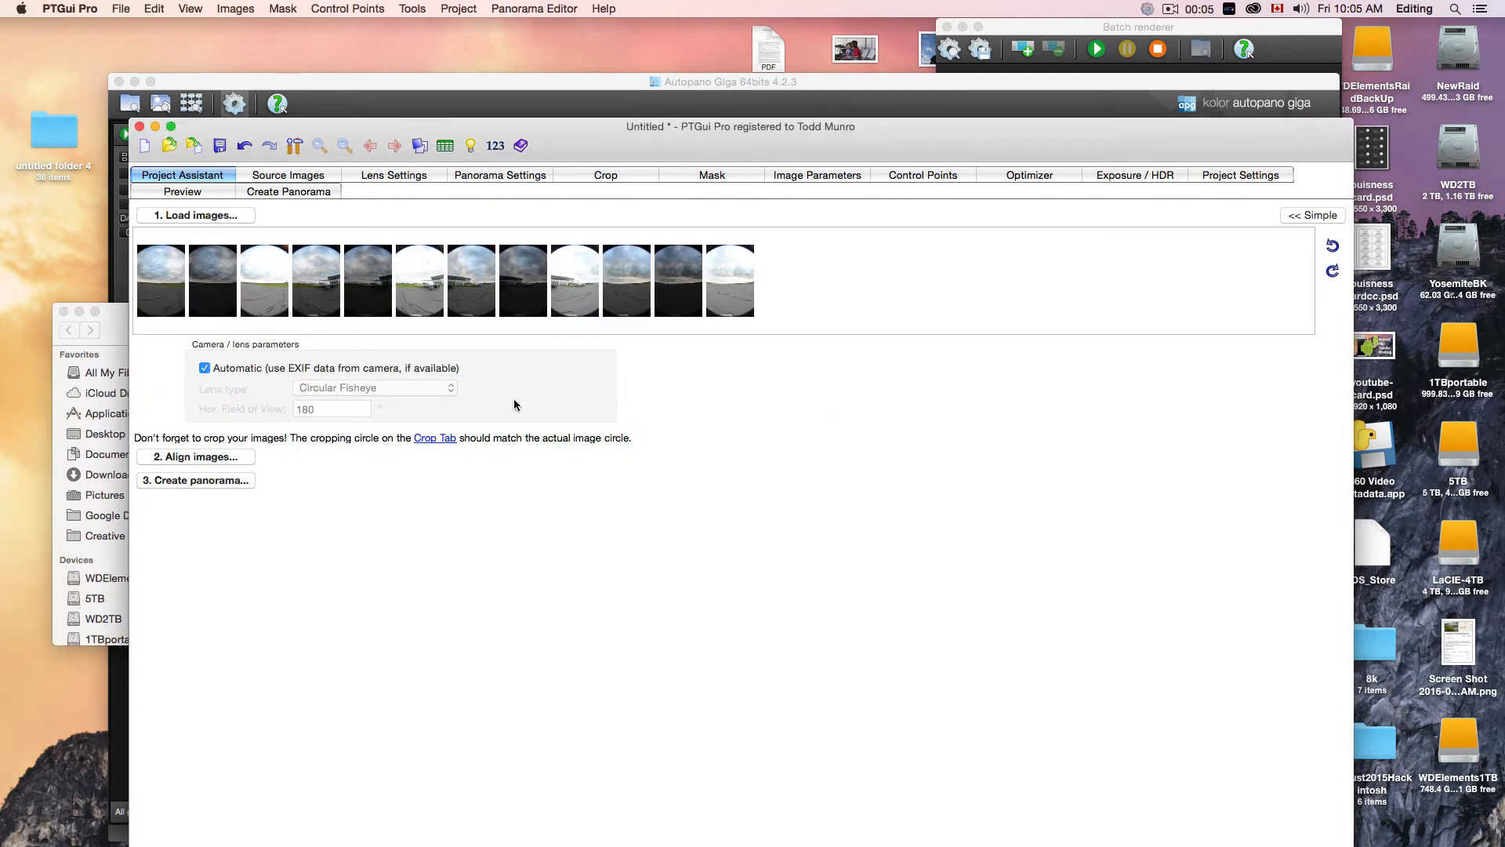
Align the images with HDR mode enabled but unlinked, using Exposure Fusion, and return to the Project Assistant.
{"action": "left_click", "coordinate": [185, 458]}
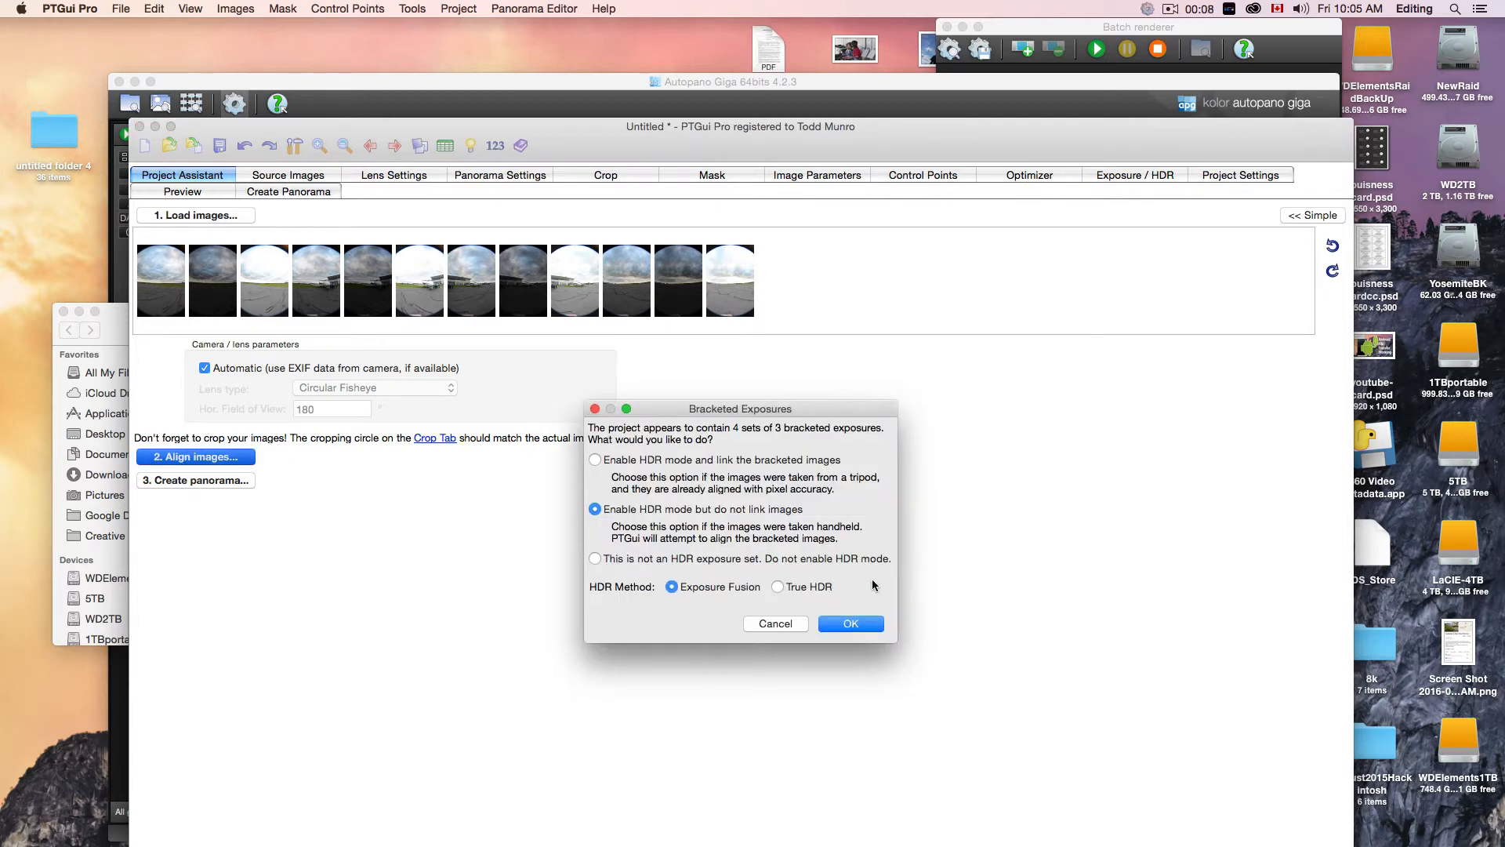
{"action": "left_click", "coordinate": [847, 625]}
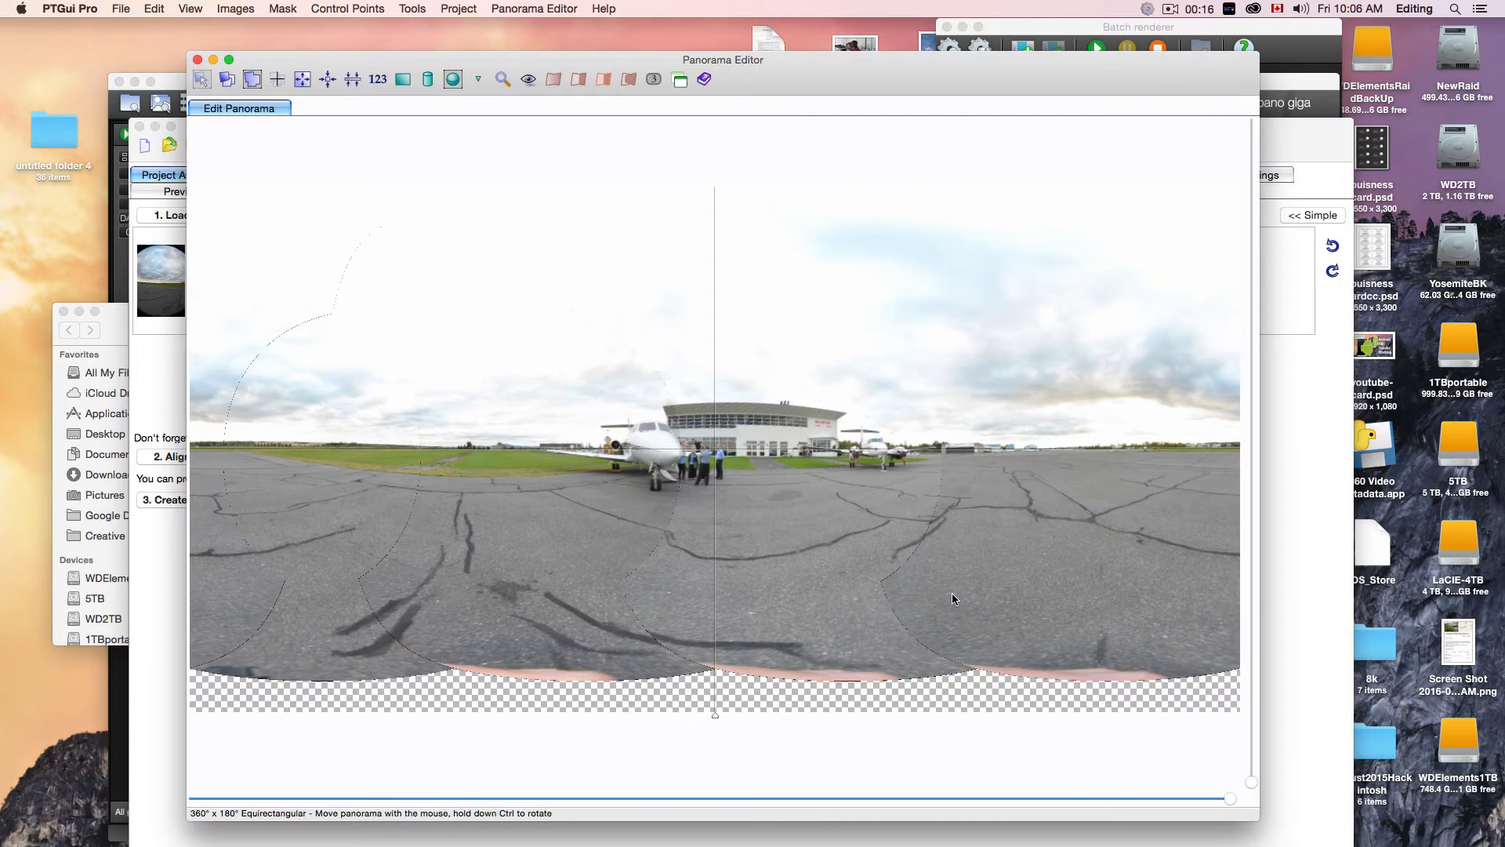
{"action": "left_click", "coordinate": [164, 560]}
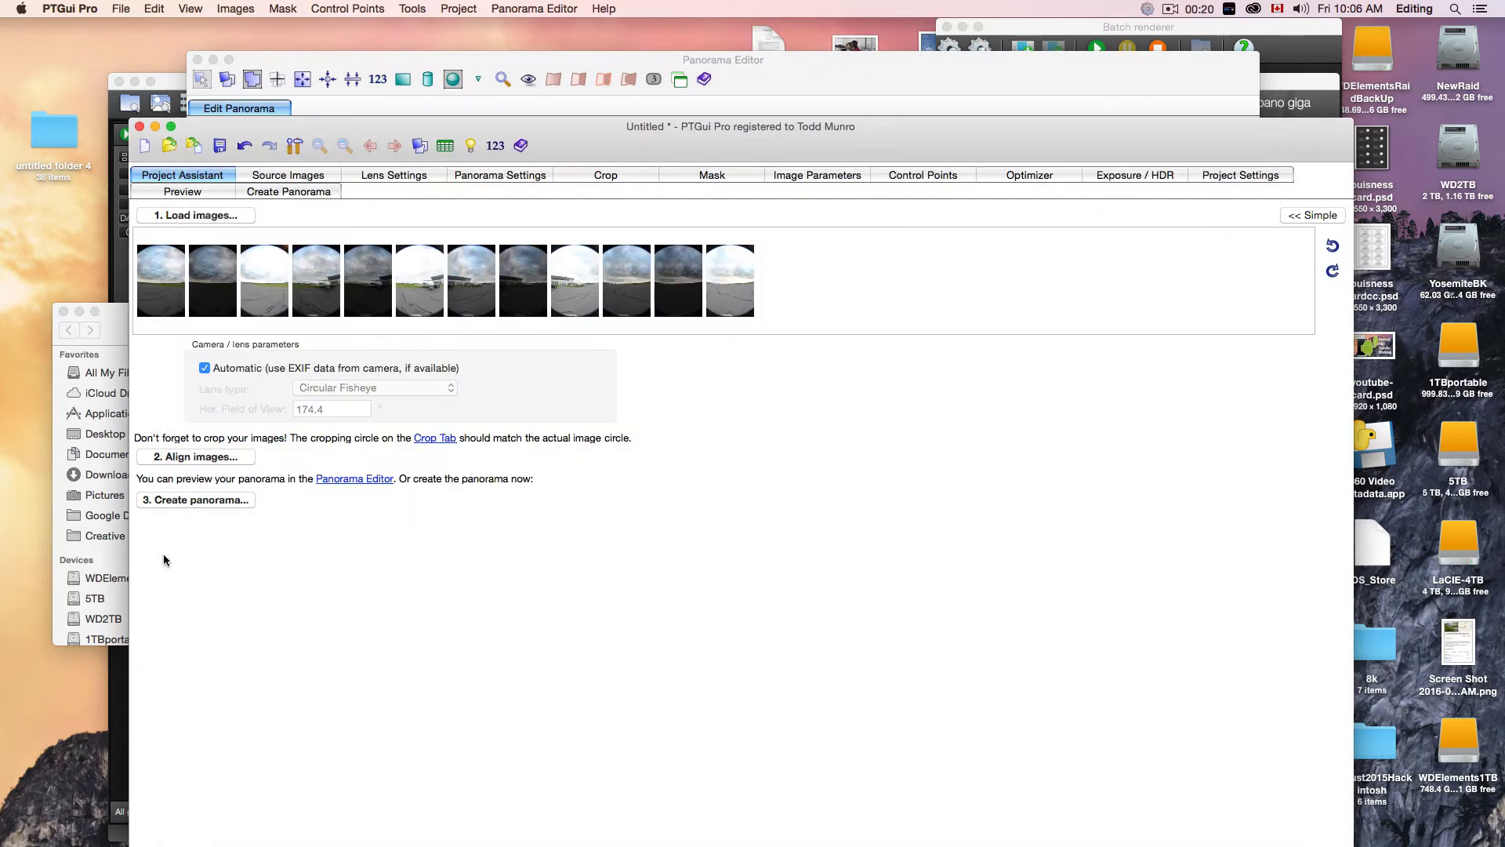
Create the exposure-fused JPEG panorama at 9760 × 4880 pixels and pause the stopwatch.
{"action": "left_click", "coordinate": [182, 500]}
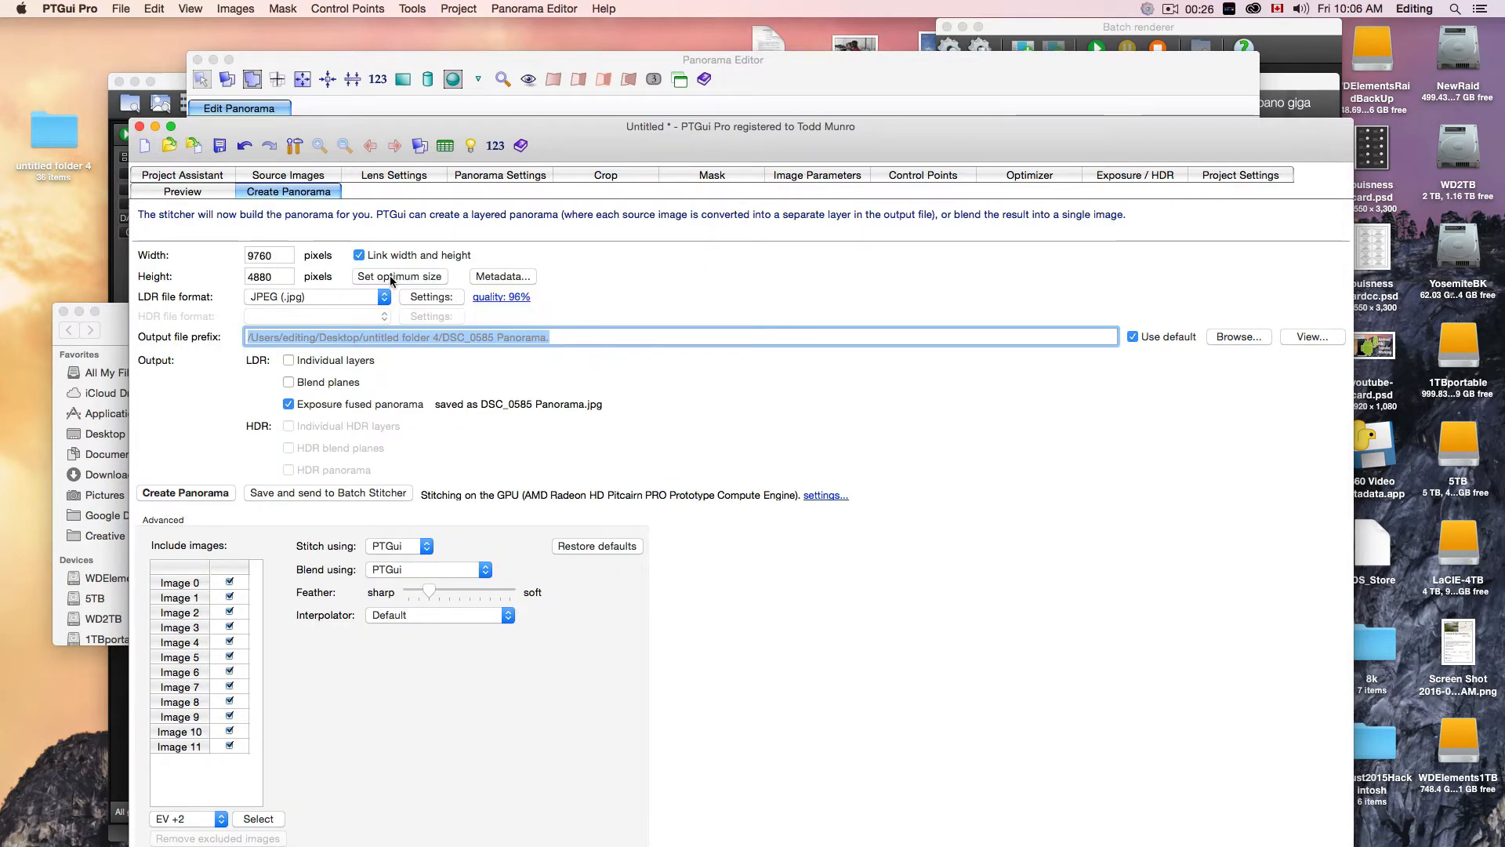
{"action": "left_click", "coordinate": [209, 493]}
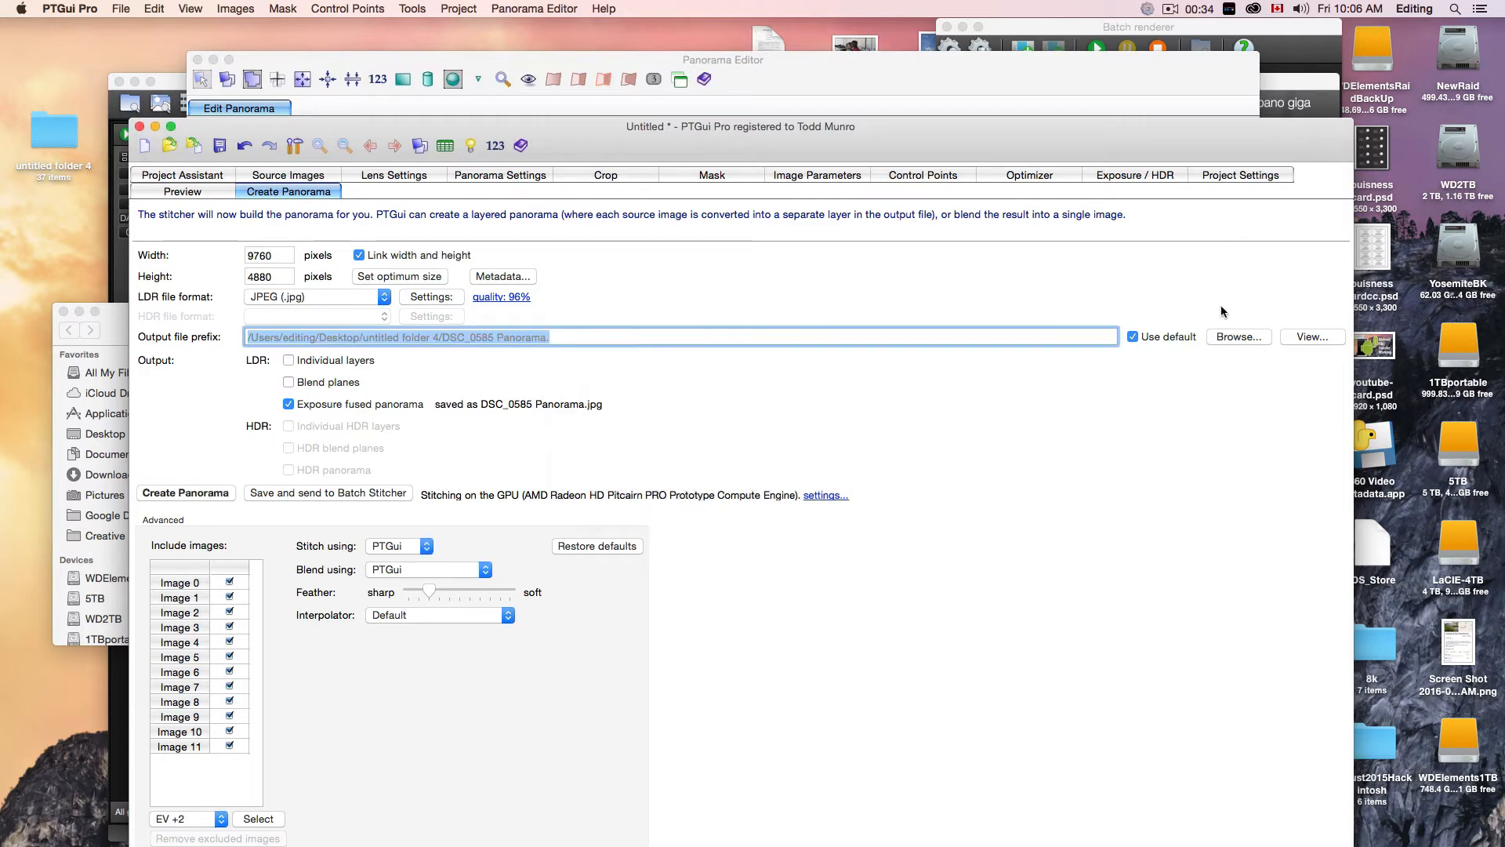
{"action": "left_click", "coordinate": [1199, 11]}
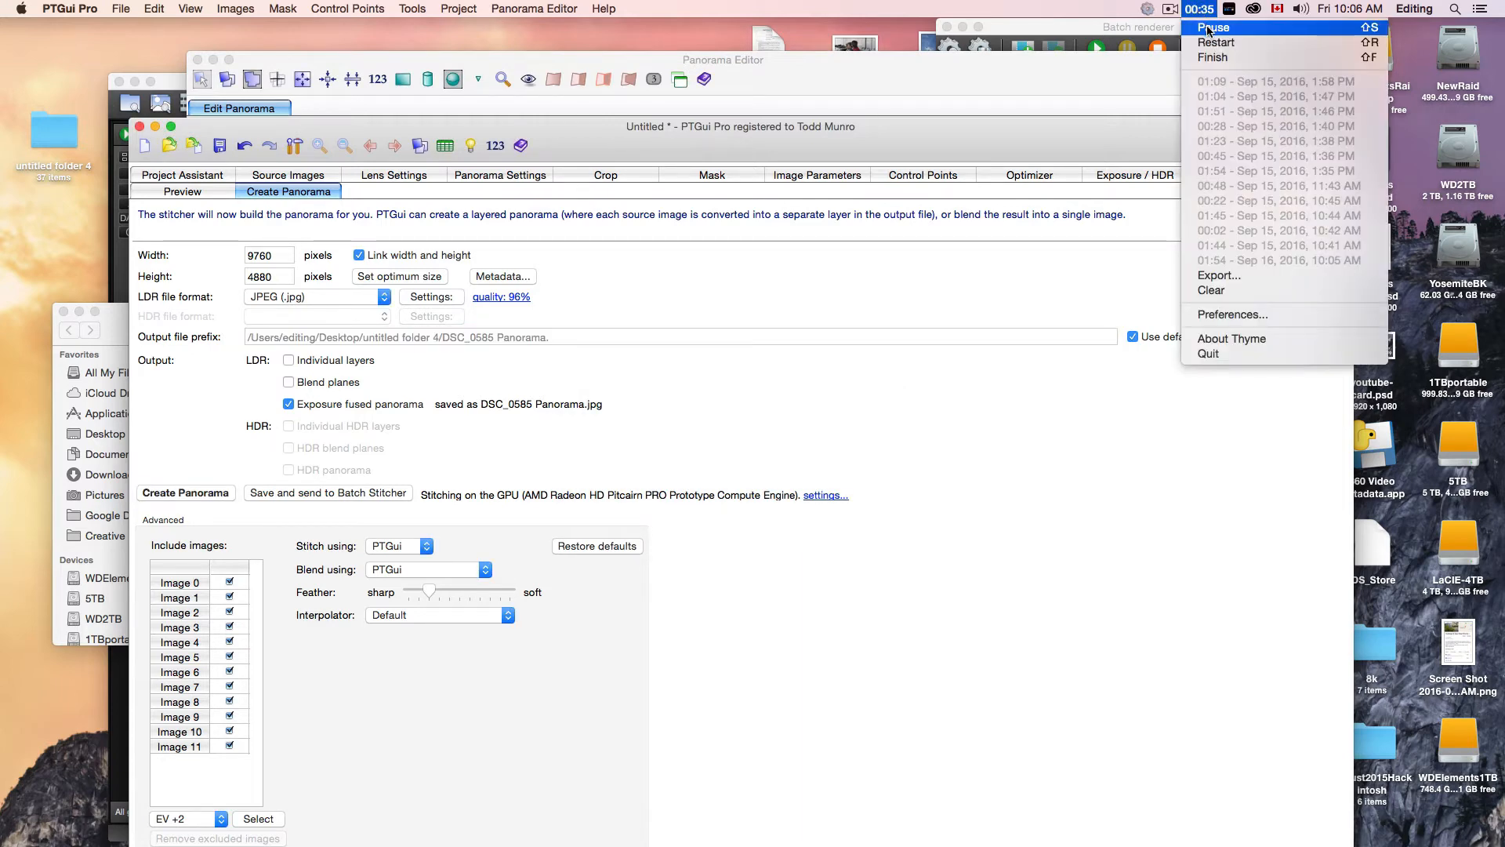
{"action": "left_click", "coordinate": [1198, 511]}
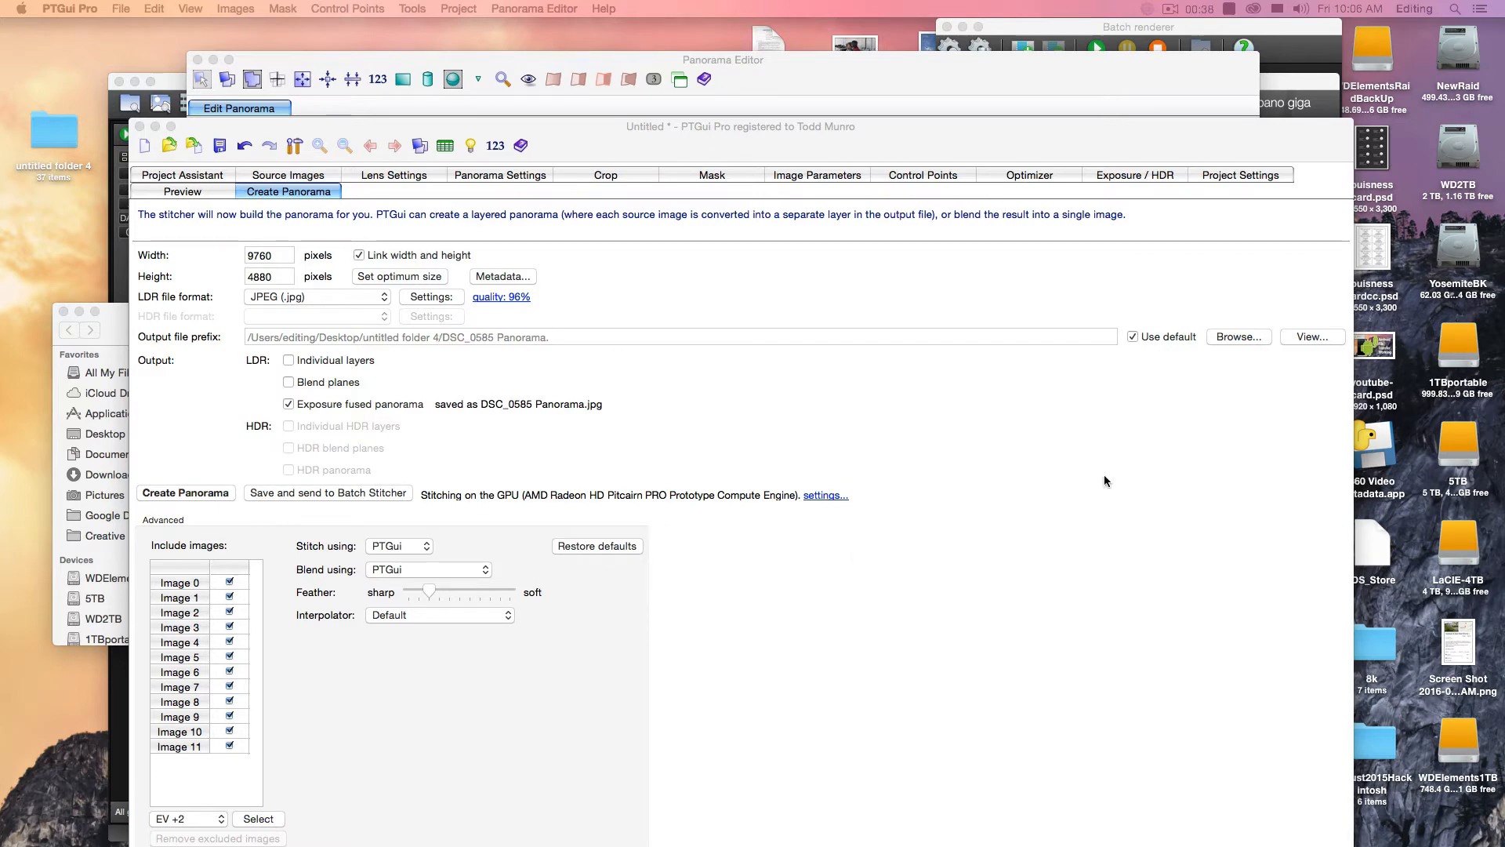
Minimize the Panorama Editor, PTGui Pro and Autopano Giga windows to expose the photo folder and desktop.
{"action": "left_click", "coordinate": [702, 31]}
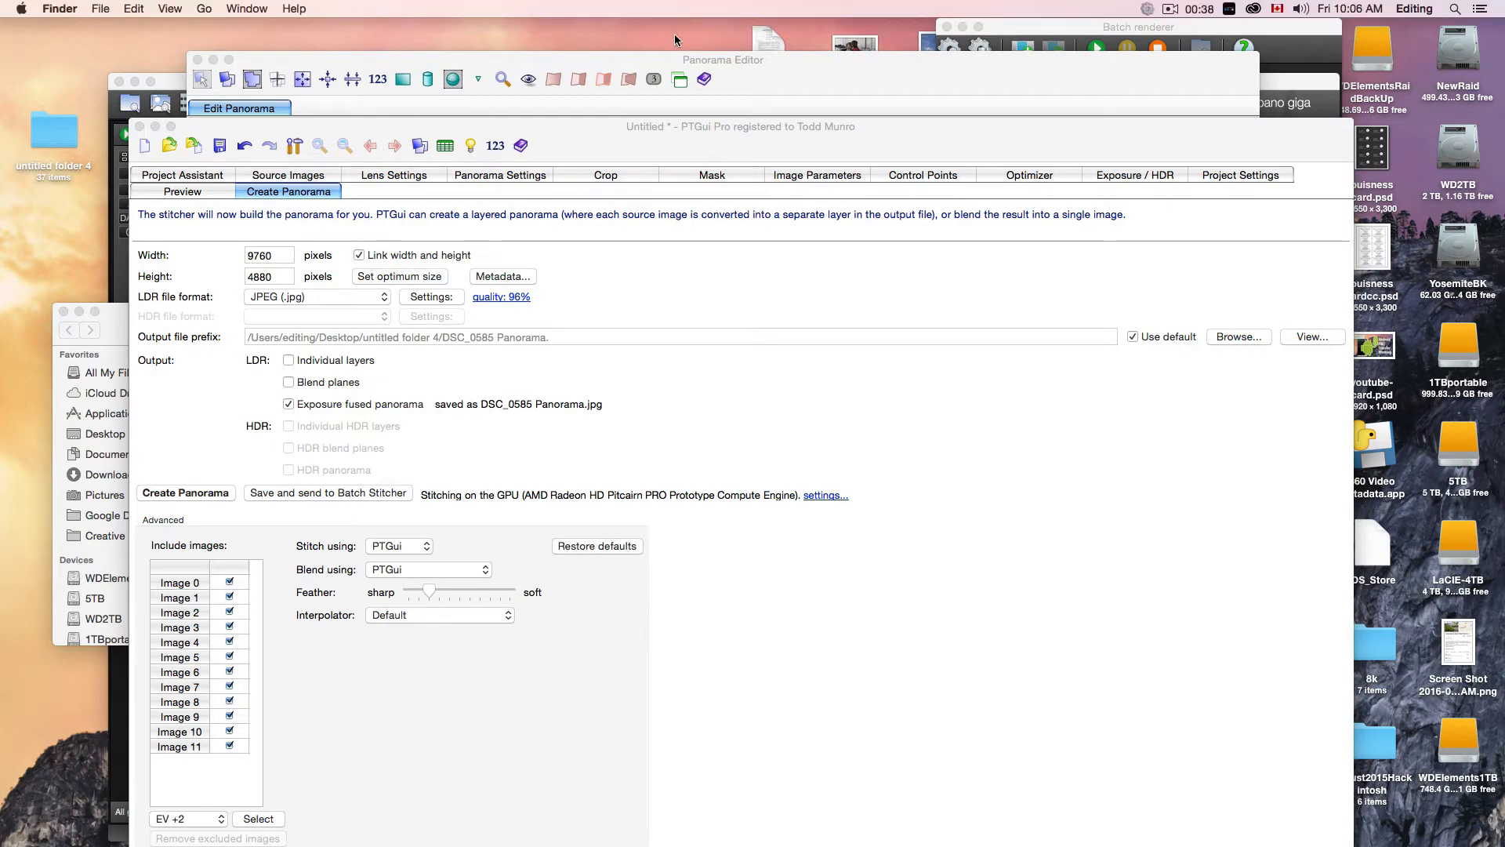
{"action": "left_click", "coordinate": [213, 60]}
{"action": "left_click", "coordinate": [155, 126]}
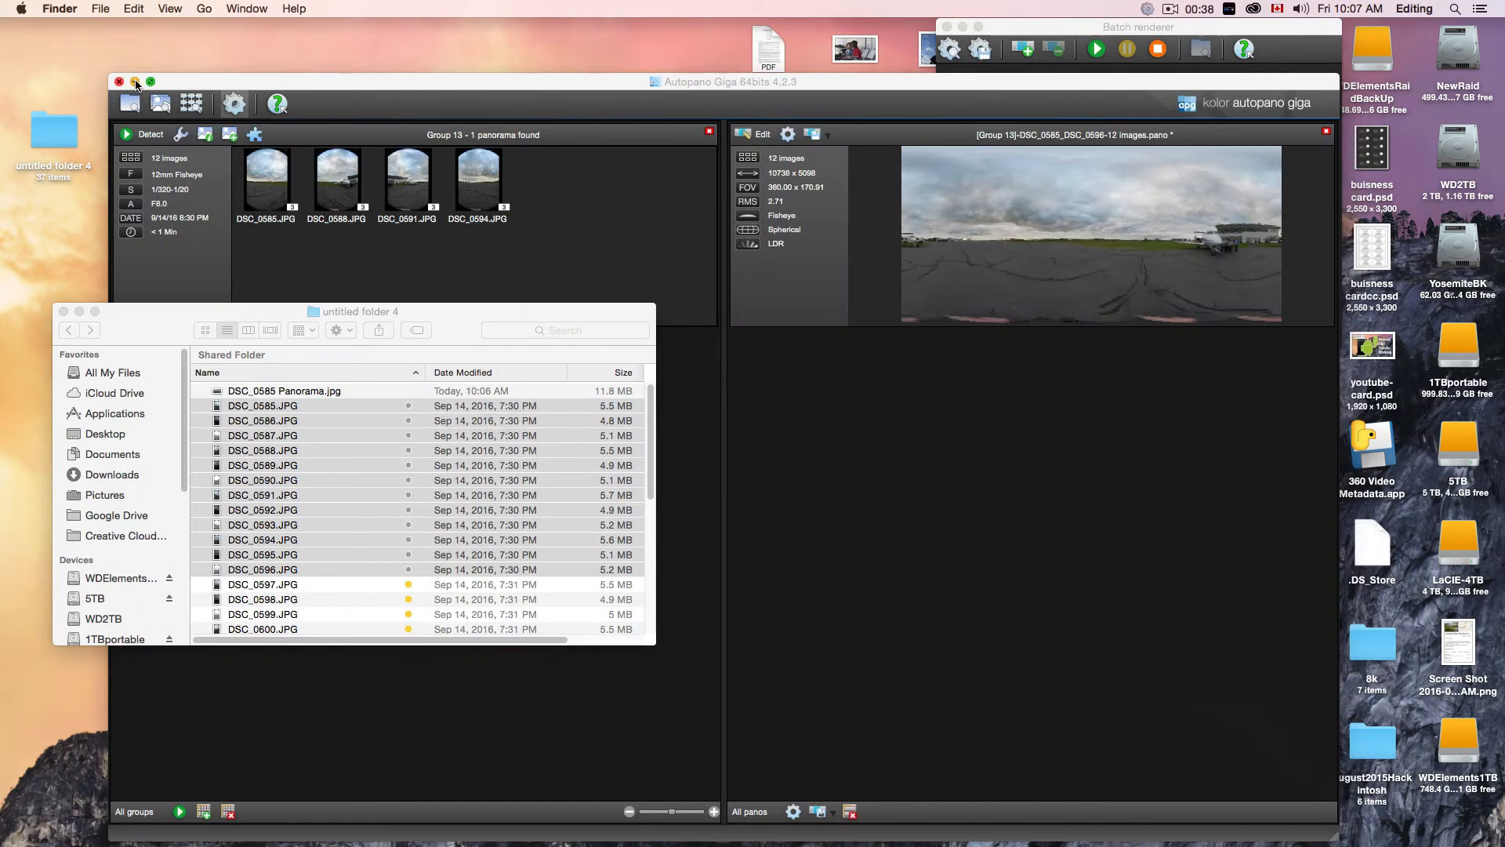
{"action": "left_click", "coordinate": [134, 82]}
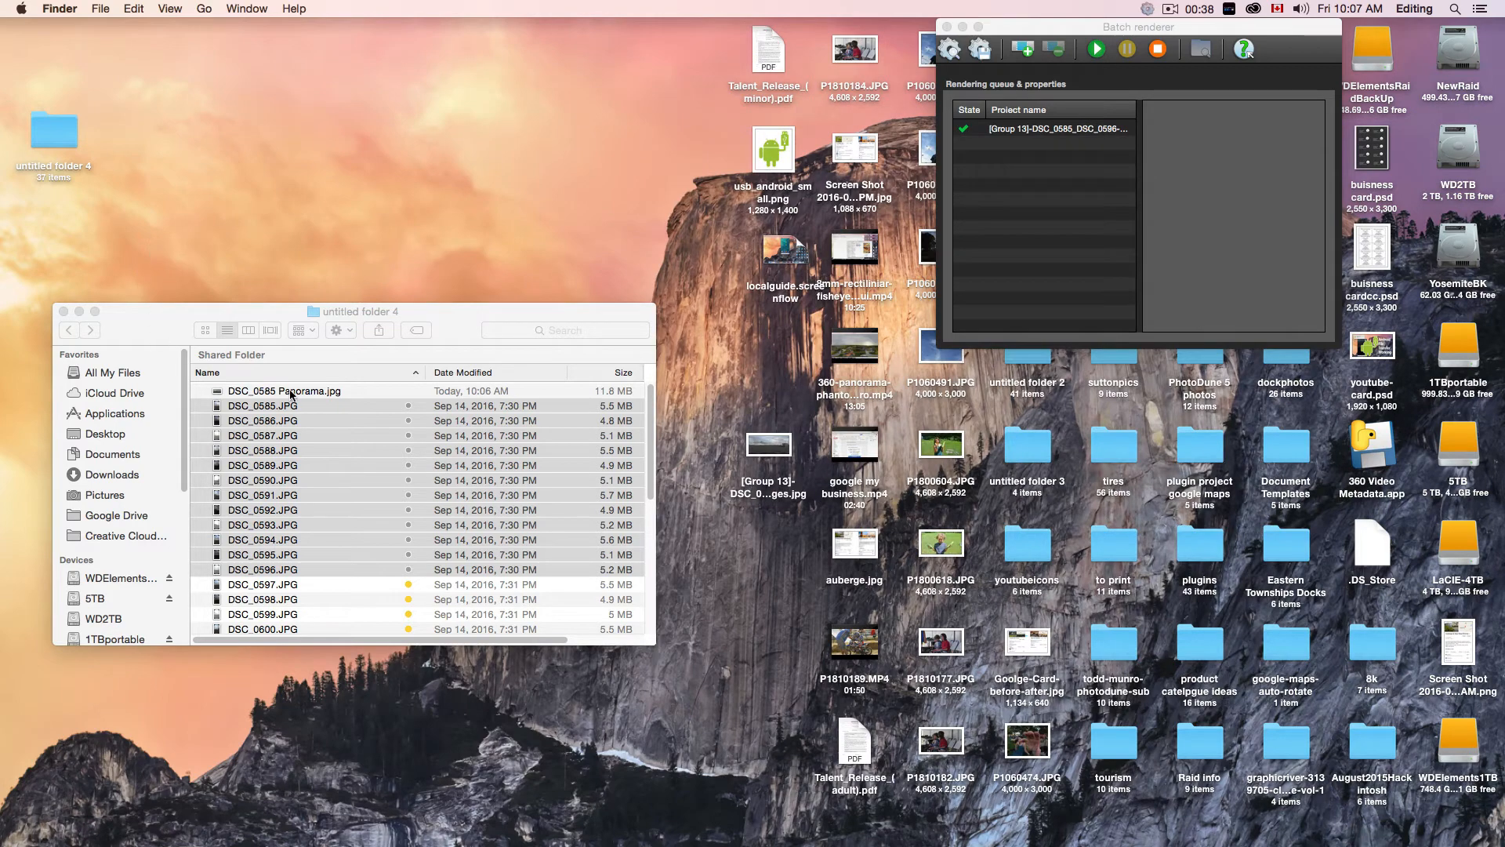
Open DSC_0585 Panorama.jpg from untitled folder 4 in Preview and examine the whole stitched image.
{"action": "left_click", "coordinate": [235, 392]}
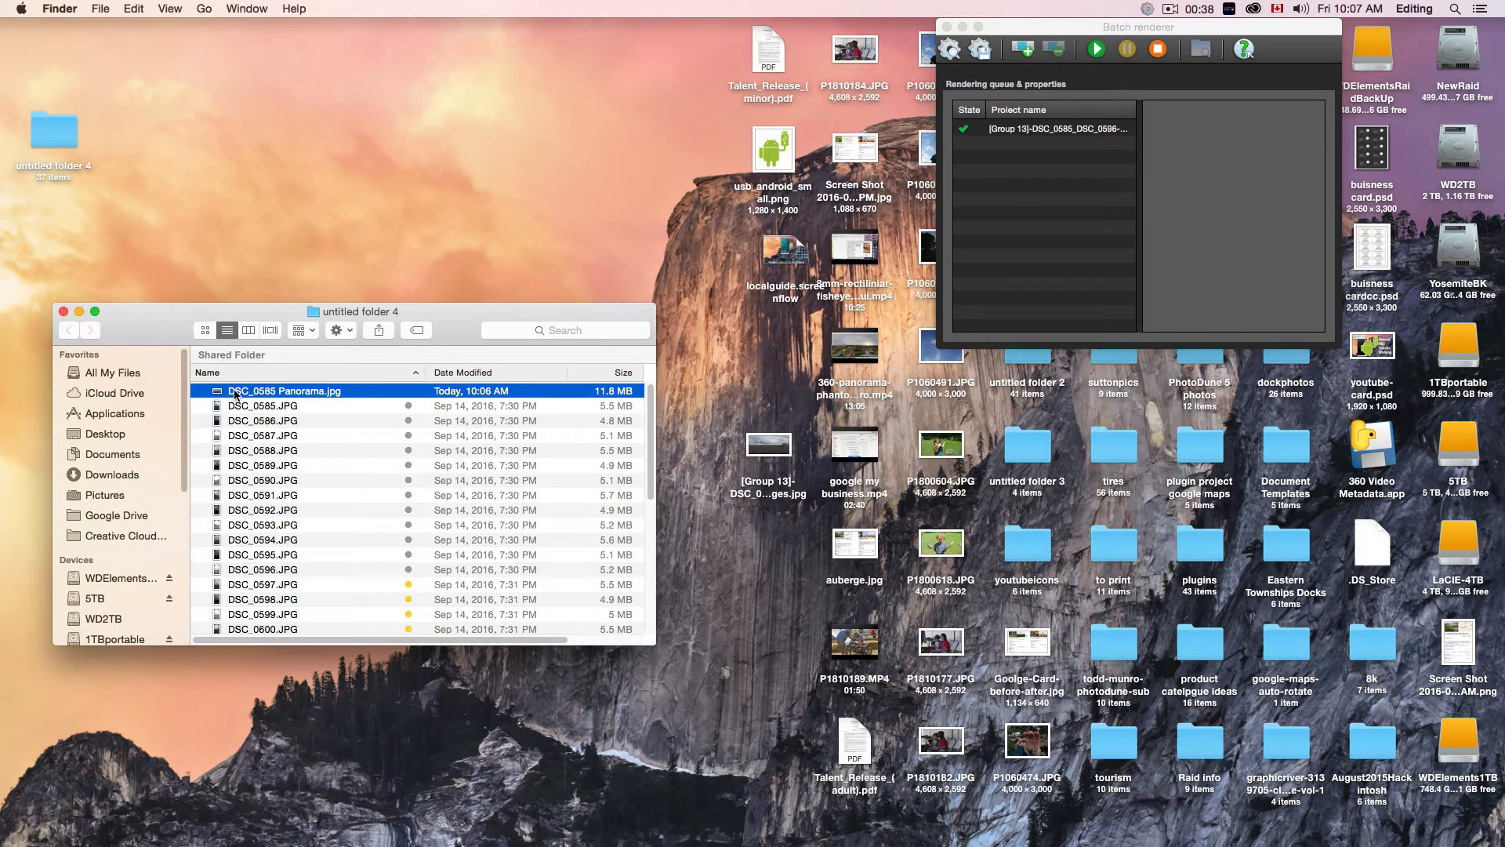
{"action": "double_click", "coordinate": [235, 392]}
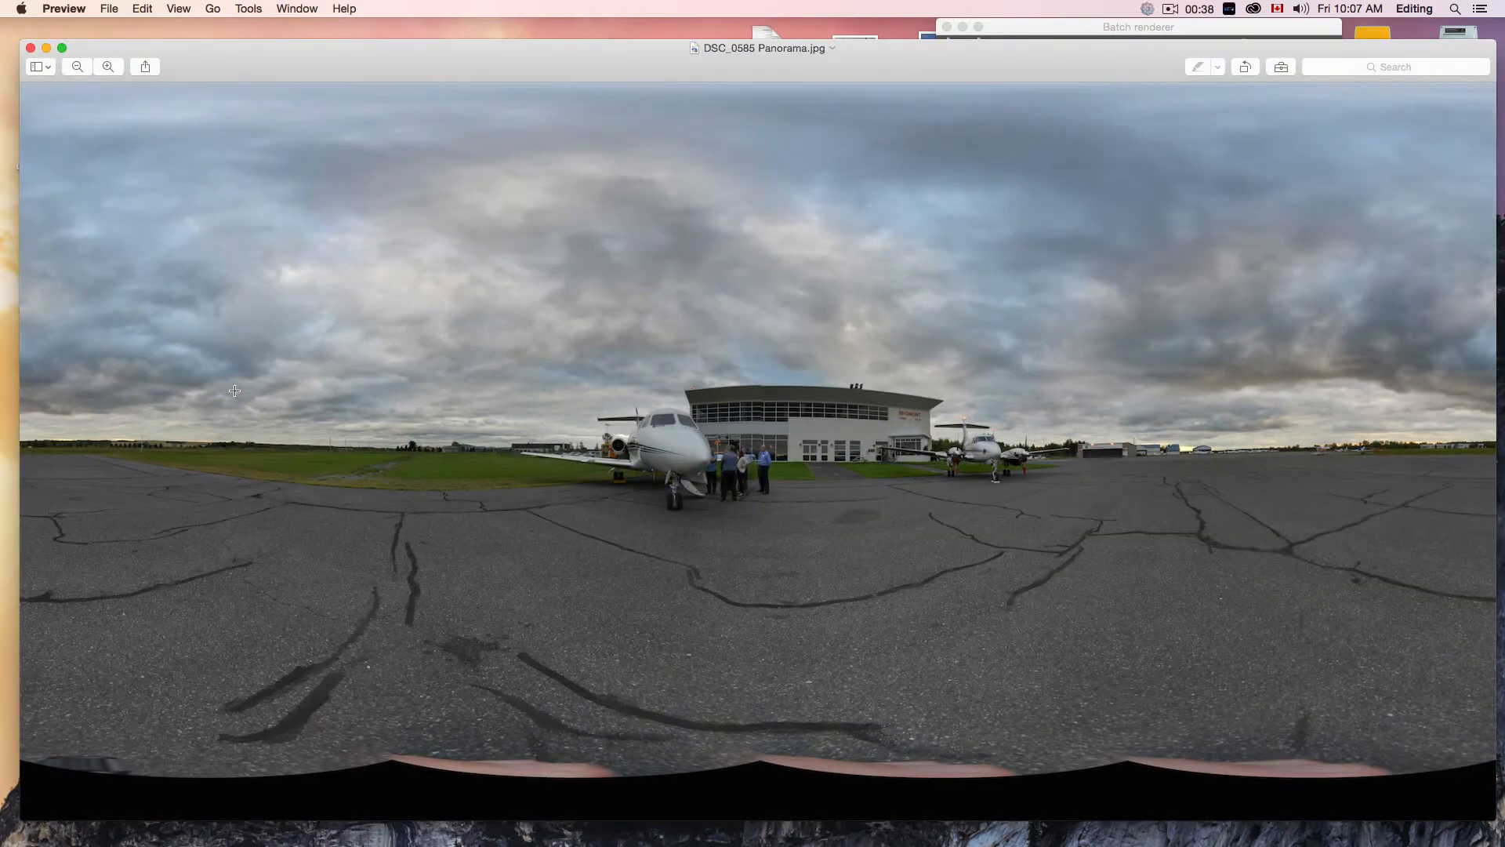
{"action": "left_click_drag", "start_coordinate": [867, 69], "coordinate": [379, 45]}
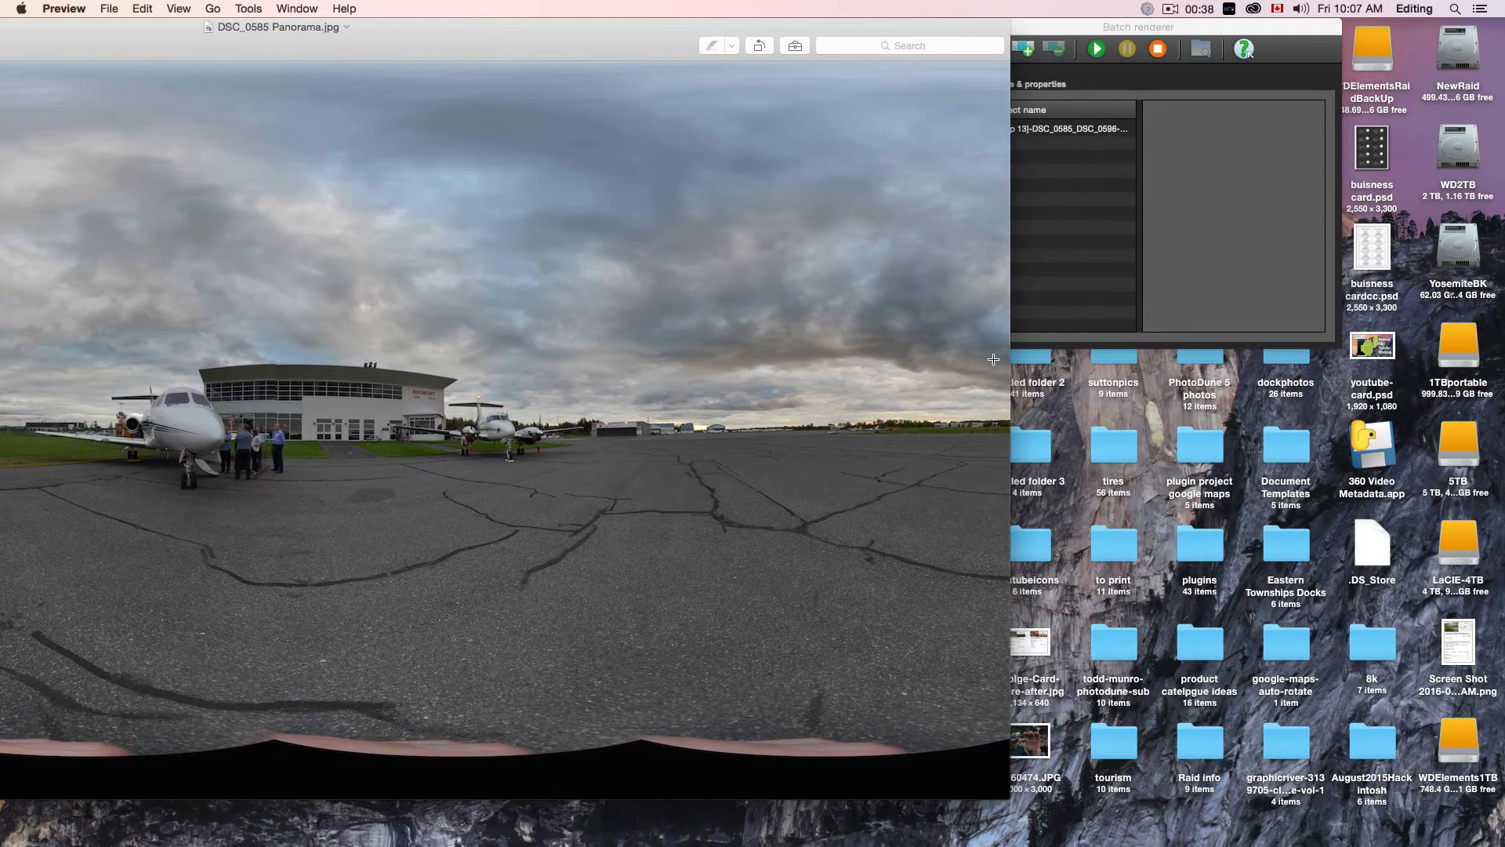
{"action": "left_click_drag", "start_coordinate": [638, 38], "coordinate": [483, 77]}
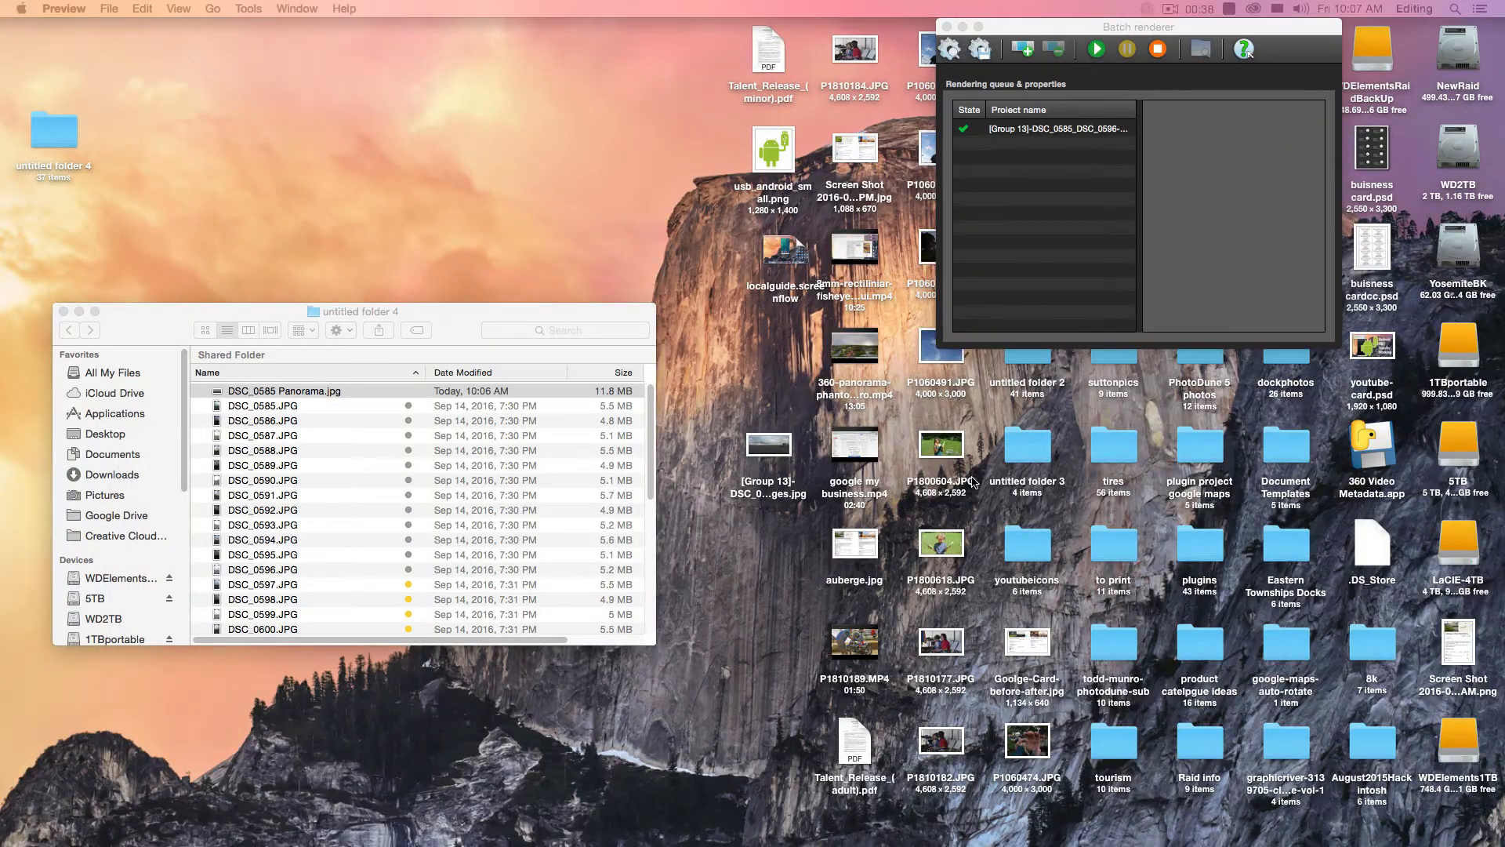
Open the [Group 13]-DSC_0585_DSC_0596-12 images.jpg panorama from the desktop and compare its stitching and colours with DSC_0585 Panorama.jpg.
{"action": "double_click", "coordinate": [768, 448]}
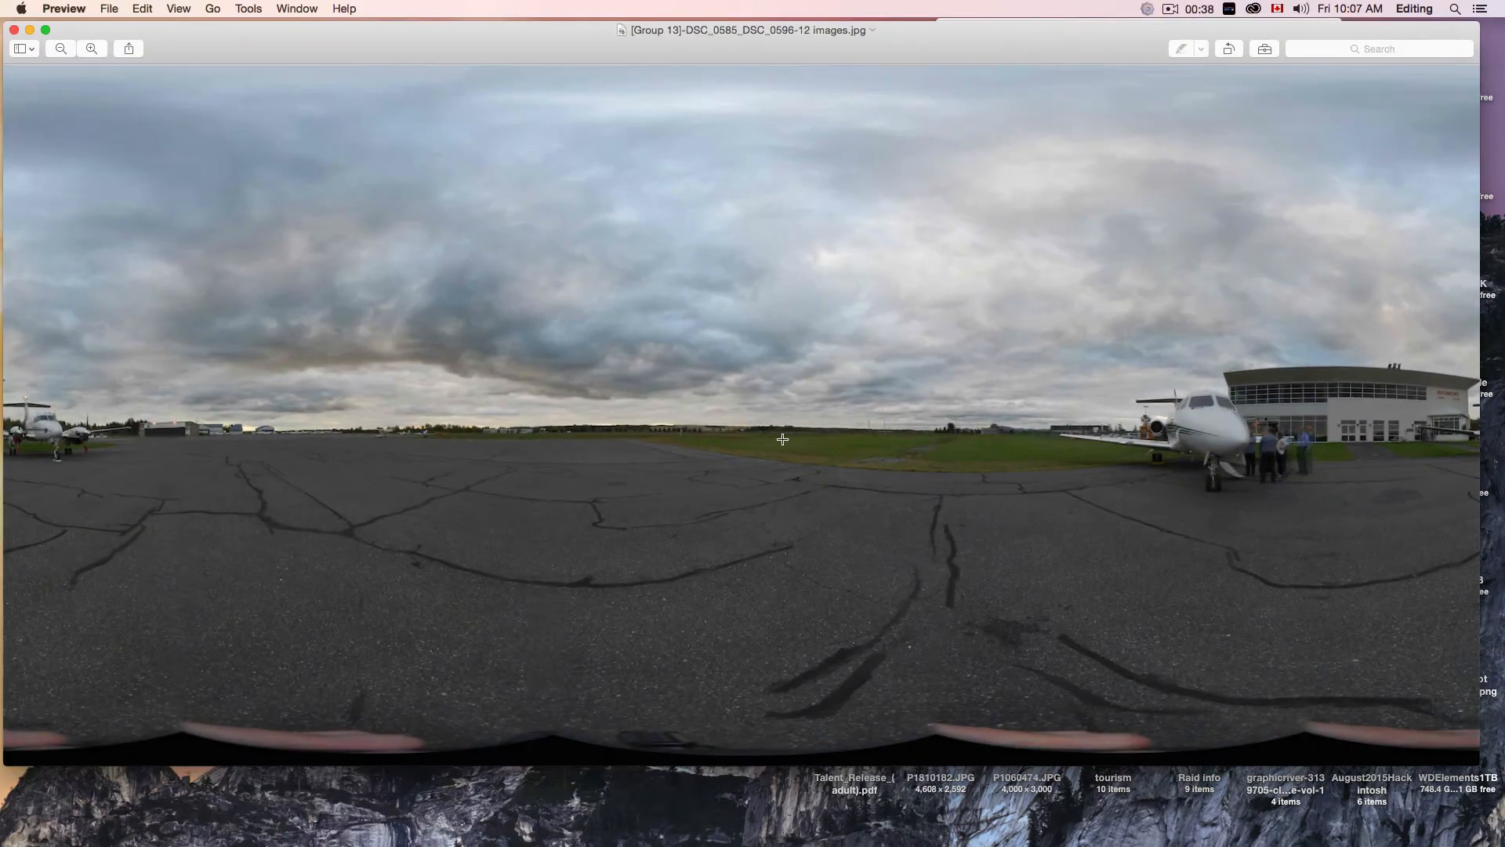
{"action": "left_click_drag", "start_coordinate": [600, 52], "coordinate": [101, 68]}
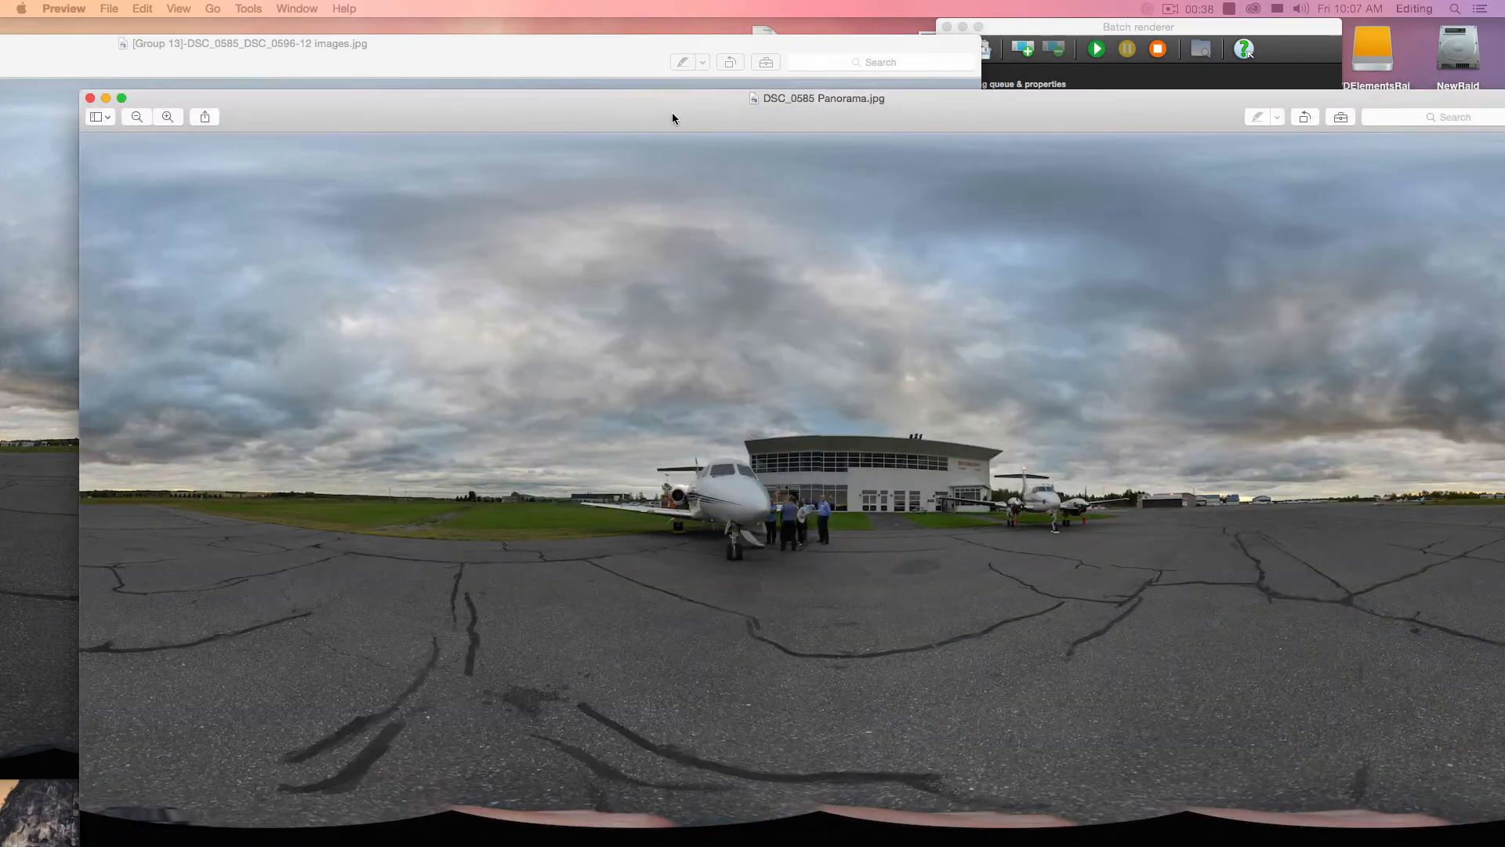
{"action": "left_click_drag", "start_coordinate": [675, 129], "coordinate": [488, 89]}
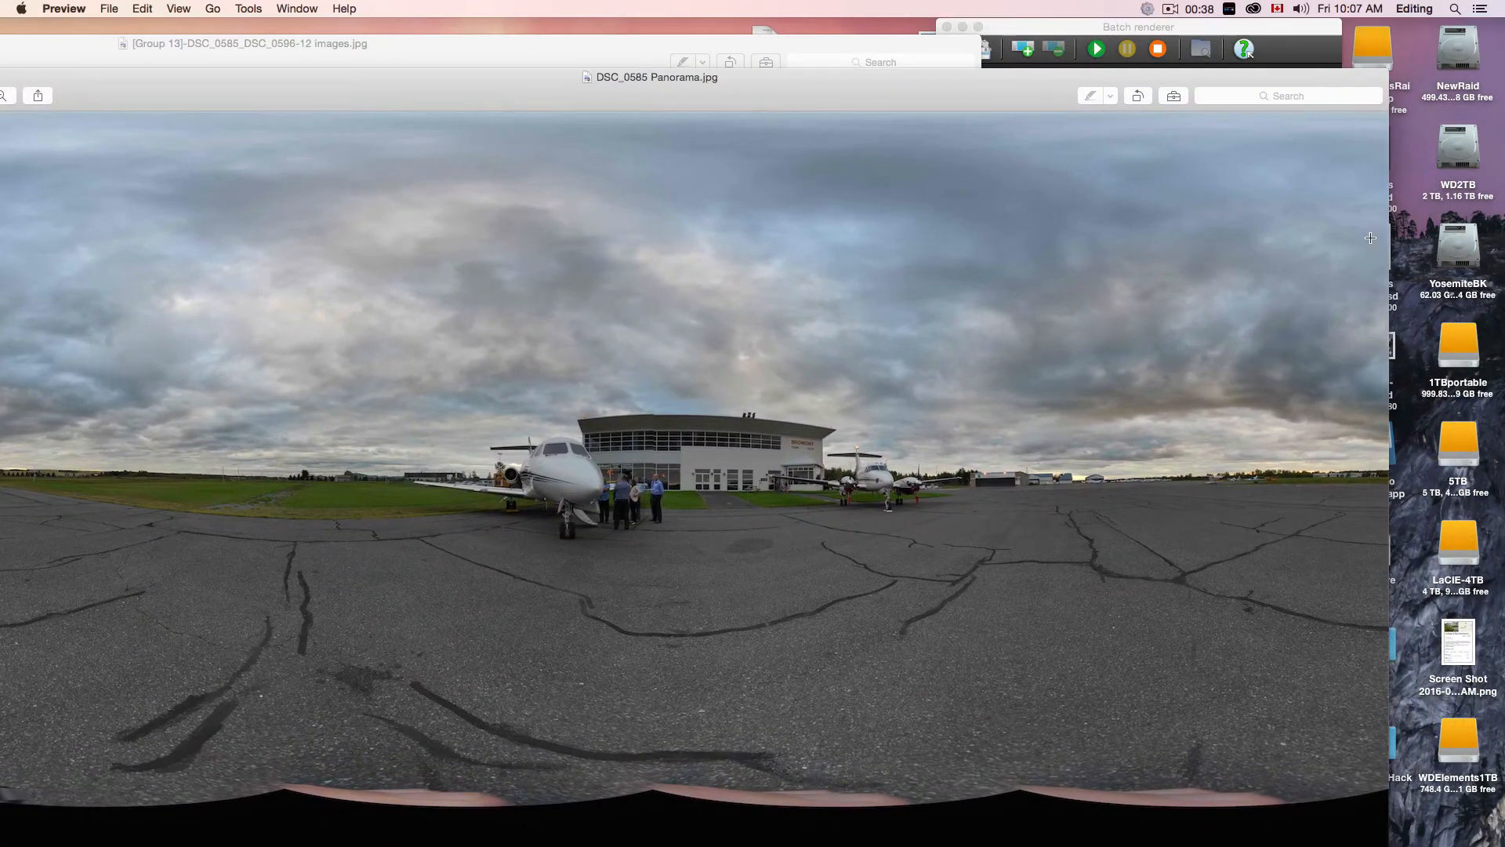
{"action": "left_click_drag", "start_coordinate": [956, 81], "coordinate": [282, 41]}
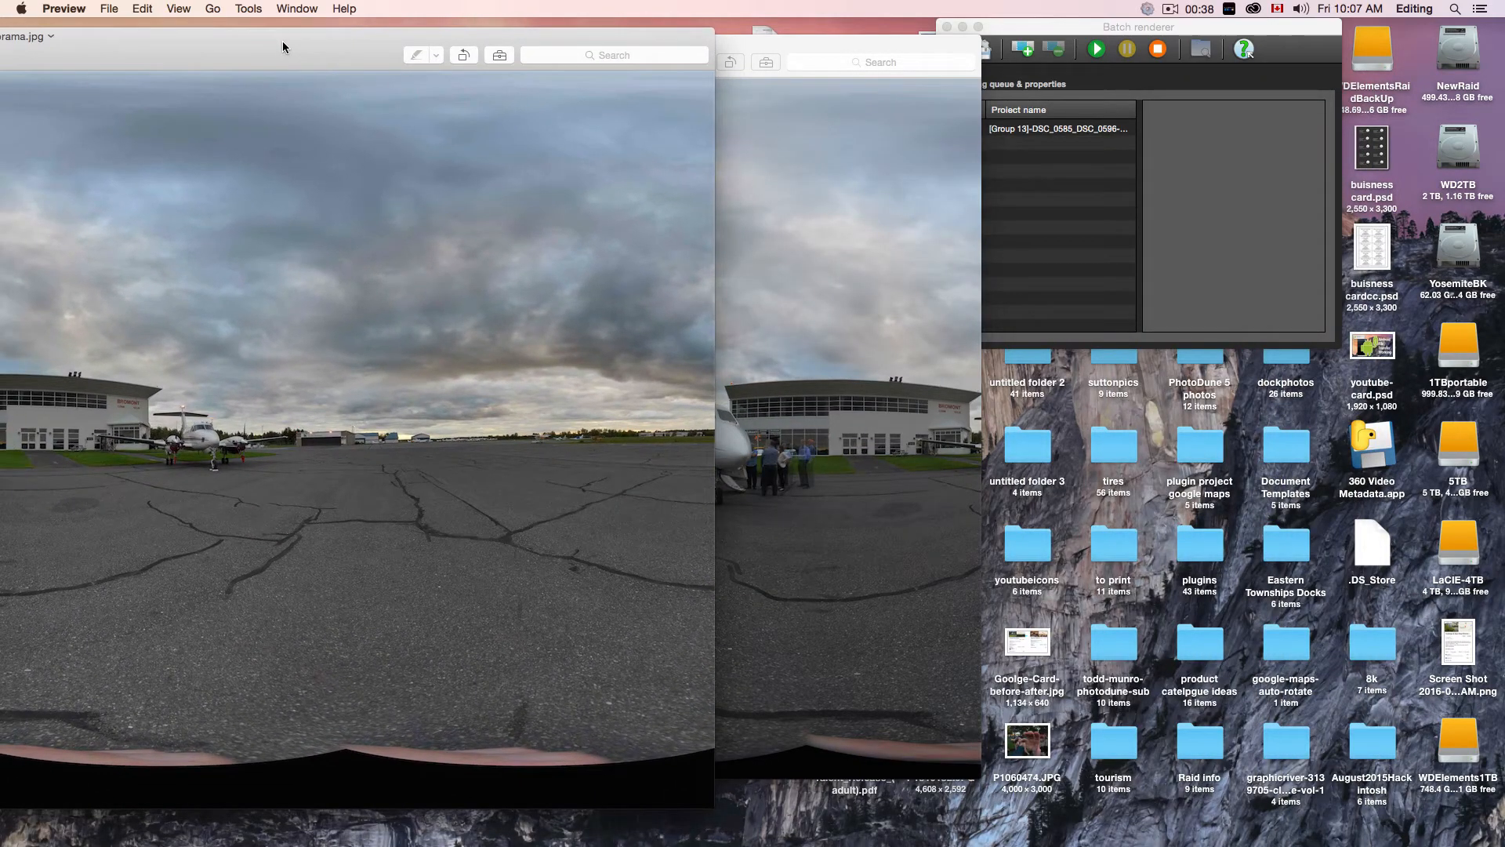
{"action": "double_click", "coordinate": [282, 41]}
{"action": "left_click_drag", "start_coordinate": [994, 46], "coordinate": [1101, 50]}
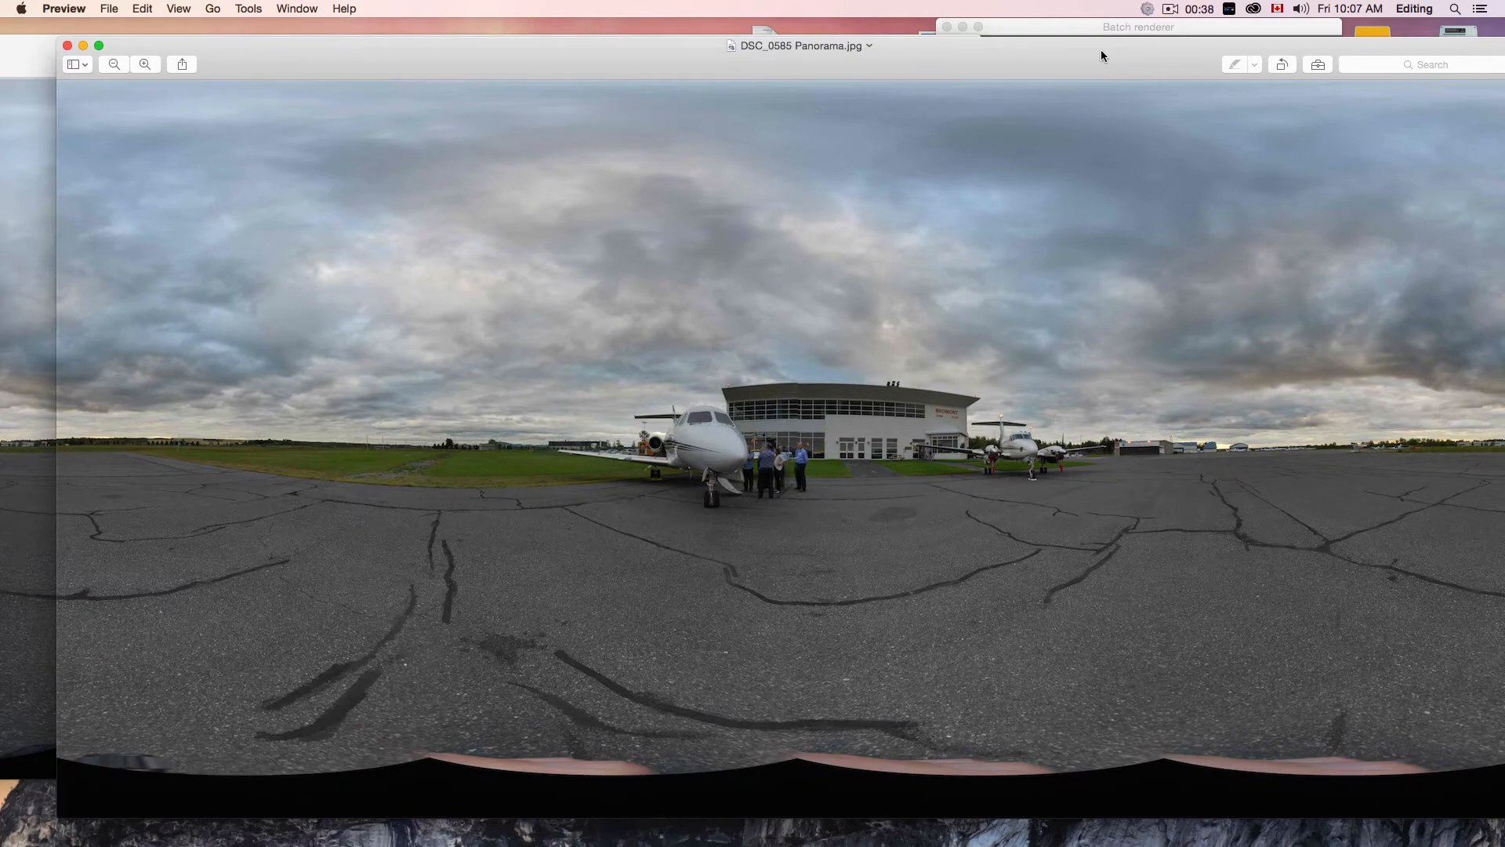
{"action": "left_click_drag", "start_coordinate": [406, 61], "coordinate": [304, 68]}
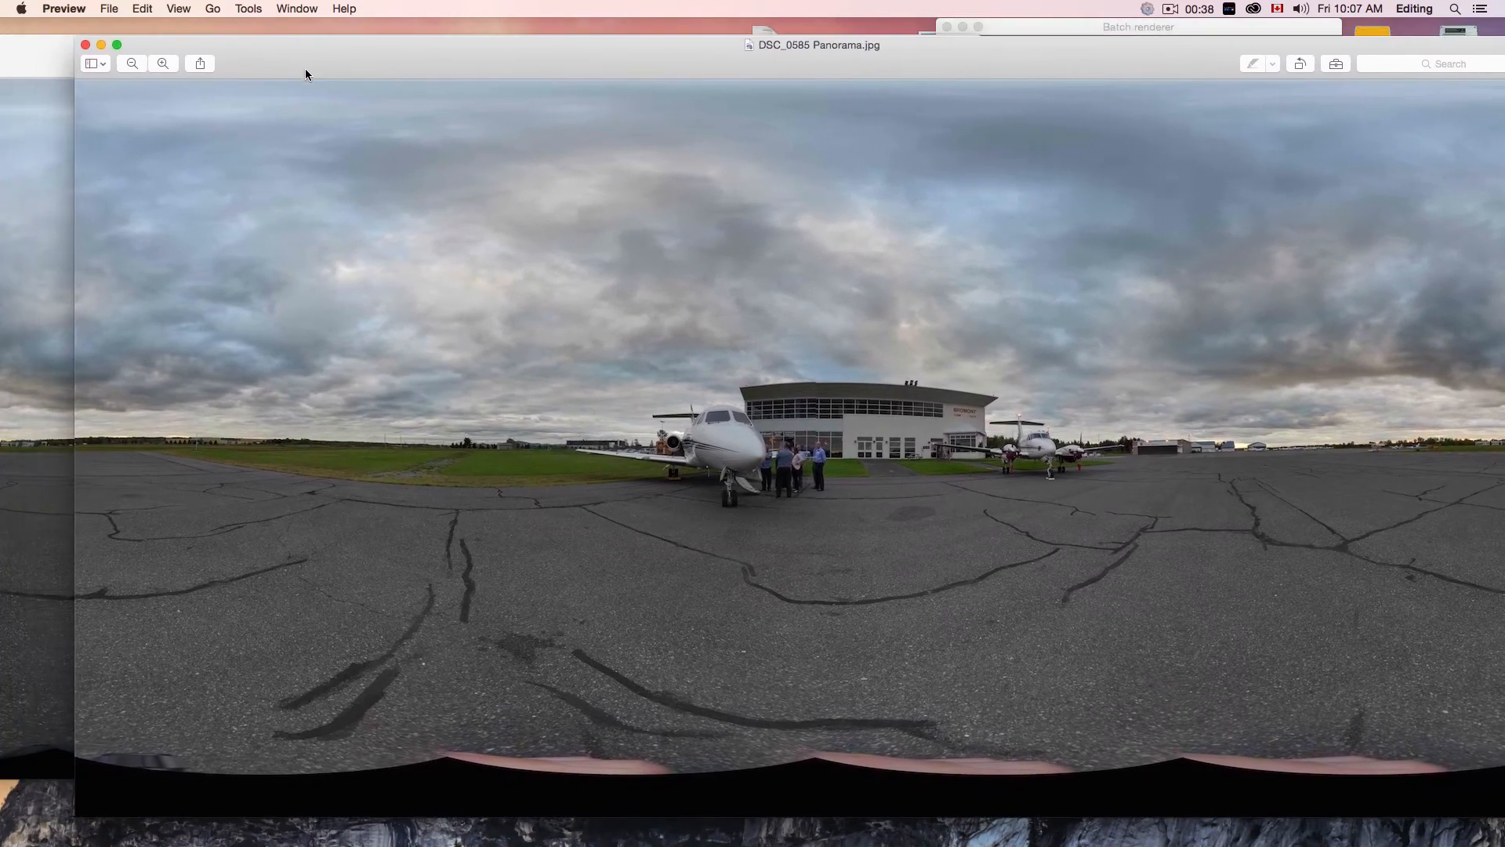
Minimize both Preview panorama windows and return to the untitled folder 4 window.
{"action": "left_click", "coordinate": [102, 44]}
{"action": "left_click", "coordinate": [47, 53]}
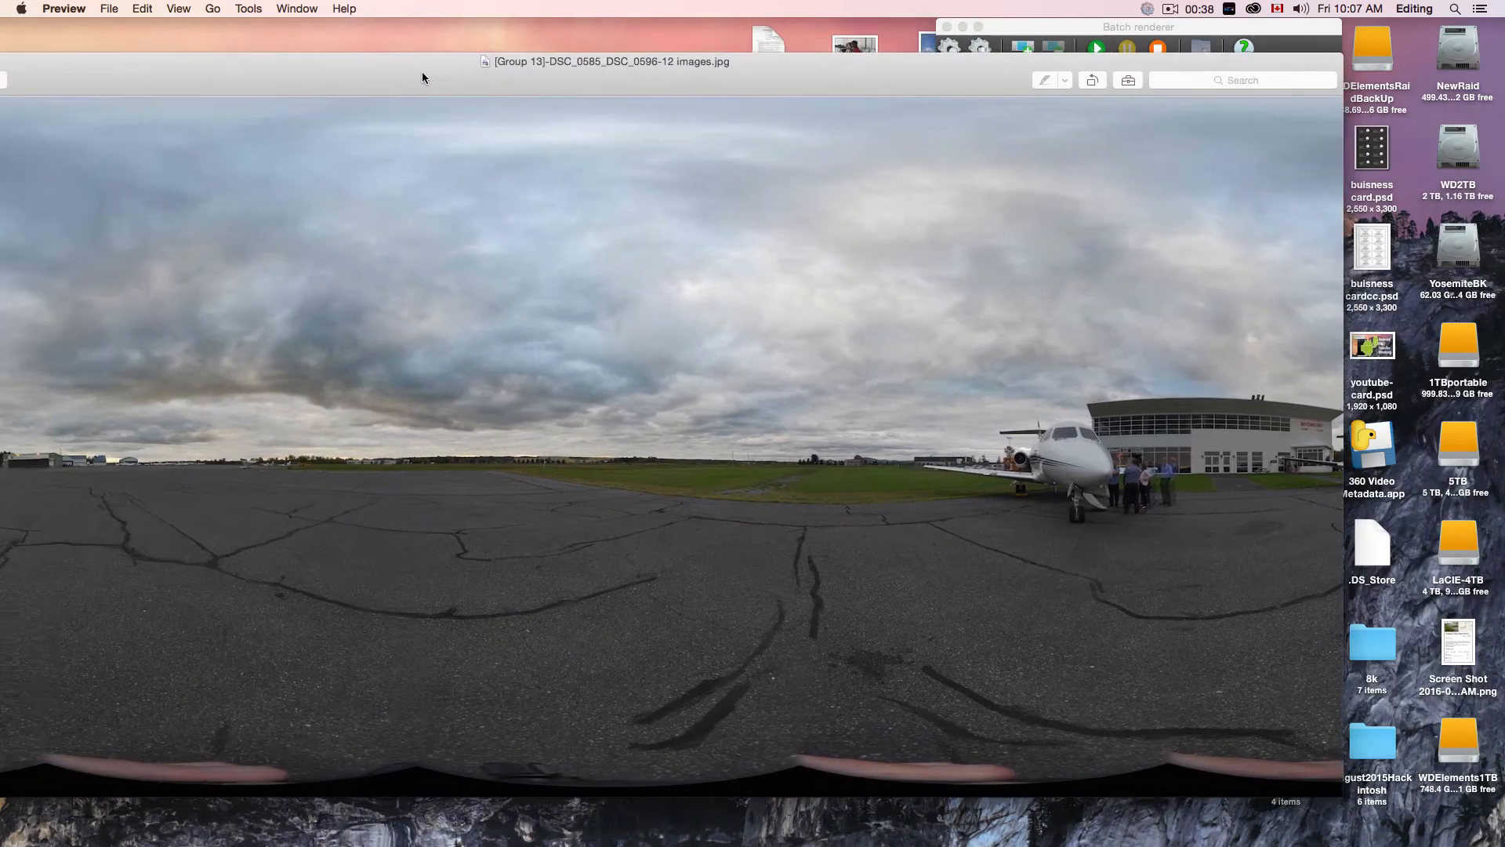
{"action": "left_click_drag", "start_coordinate": [147, 73], "coordinate": [345, 74]}
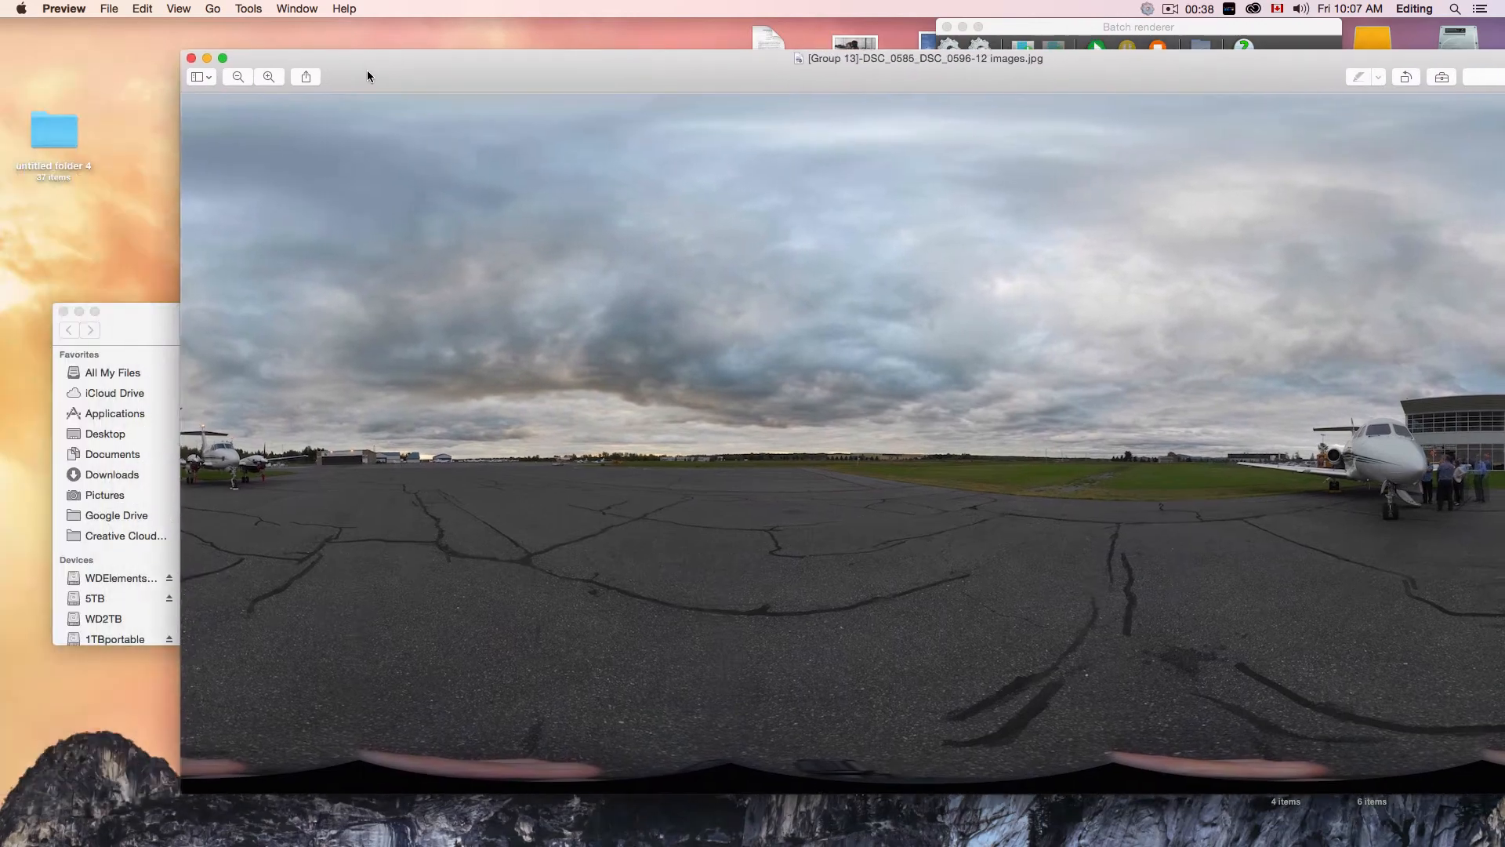
{"action": "left_click", "coordinate": [212, 58]}
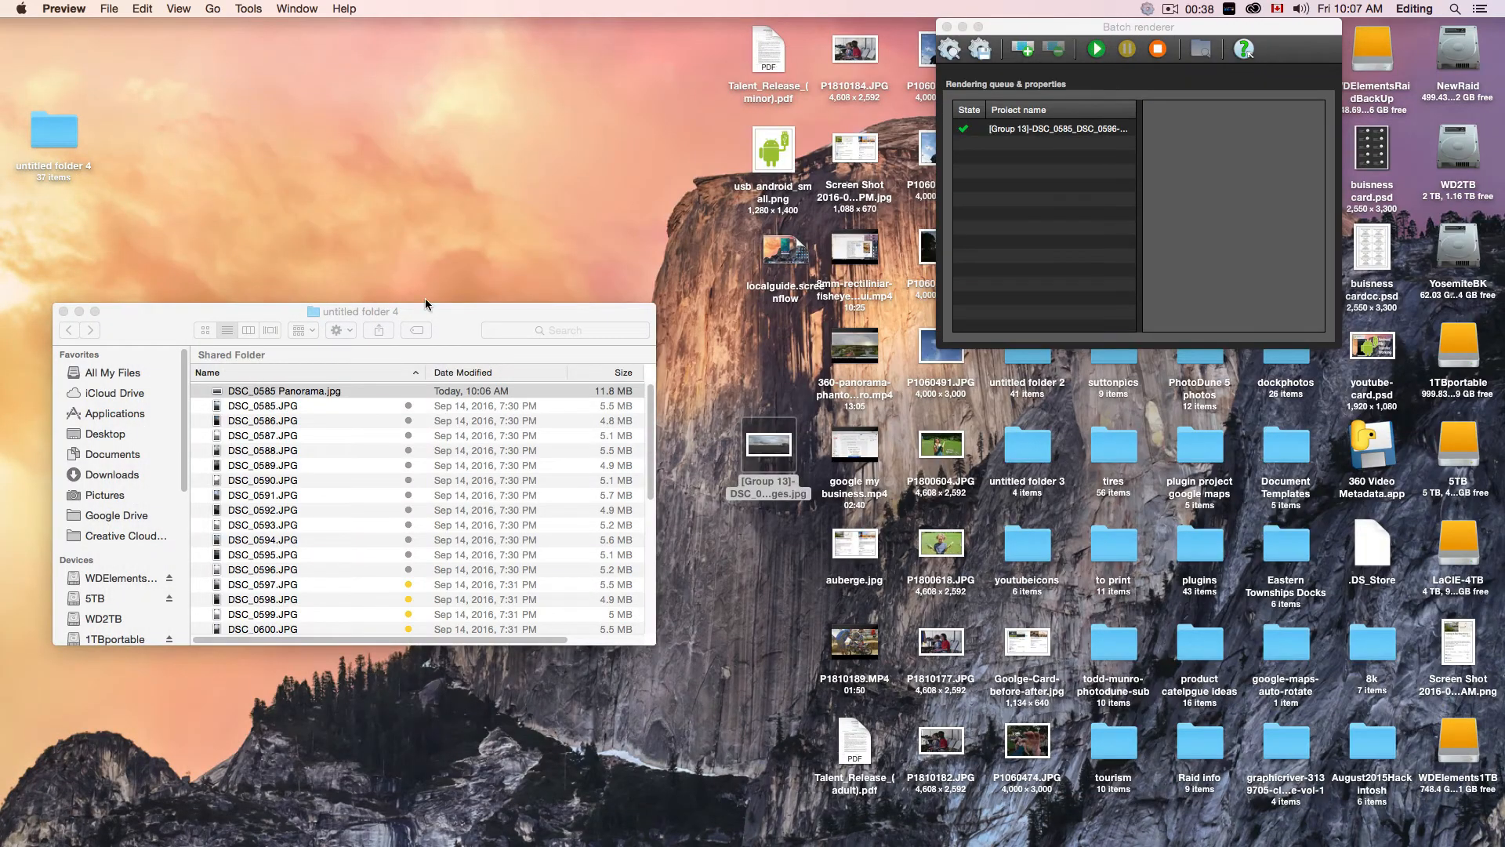
{"action": "left_click", "coordinate": [459, 326]}
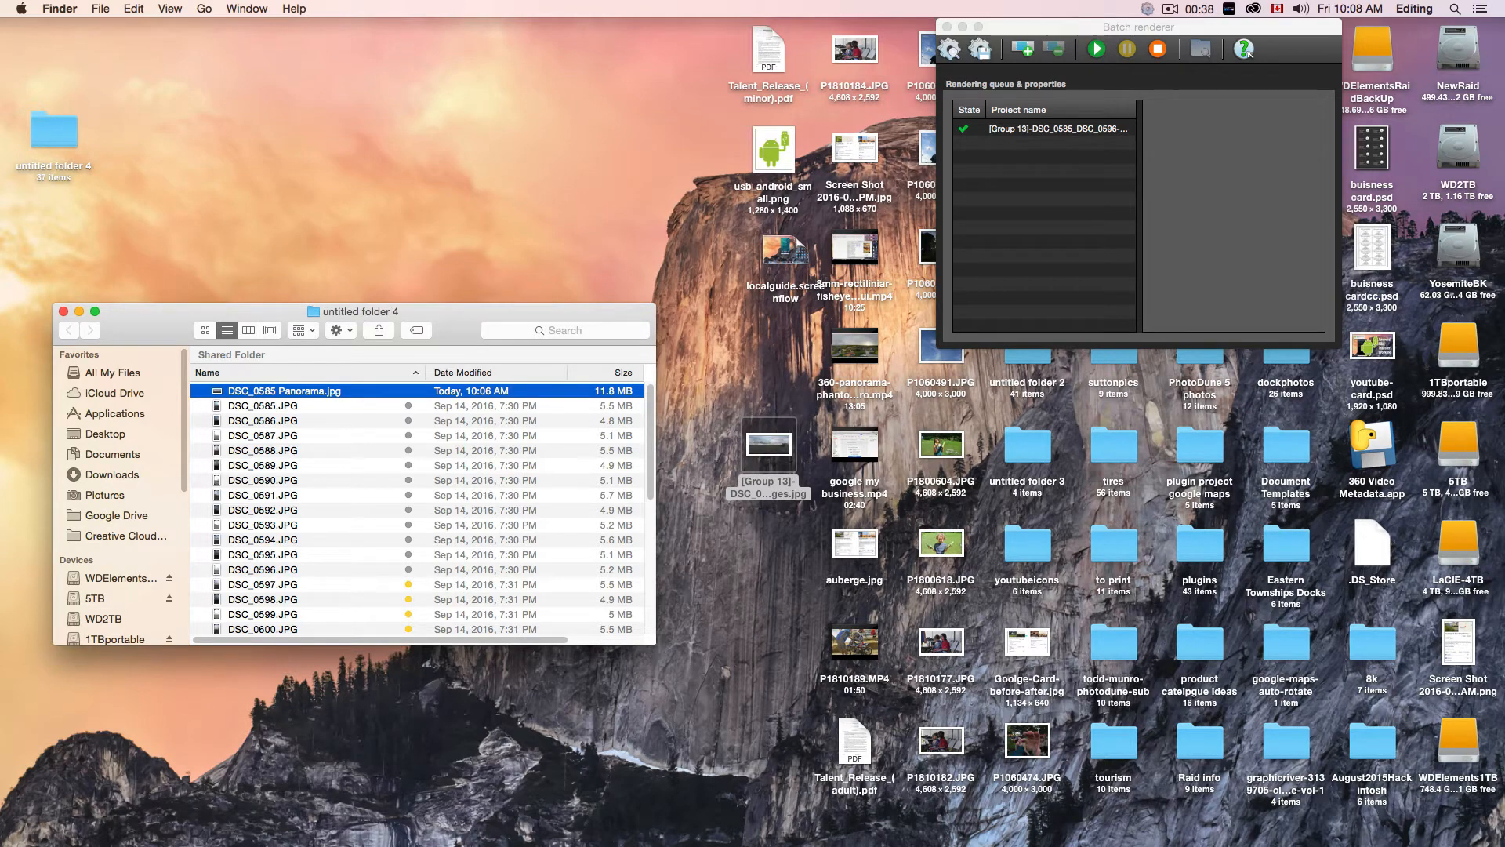
Switch to Autopano Giga, remove the Group 13 images and their panorama without saving, and move the window clear of the photo folder.
{"action": "key", "text": "super+Tab"}
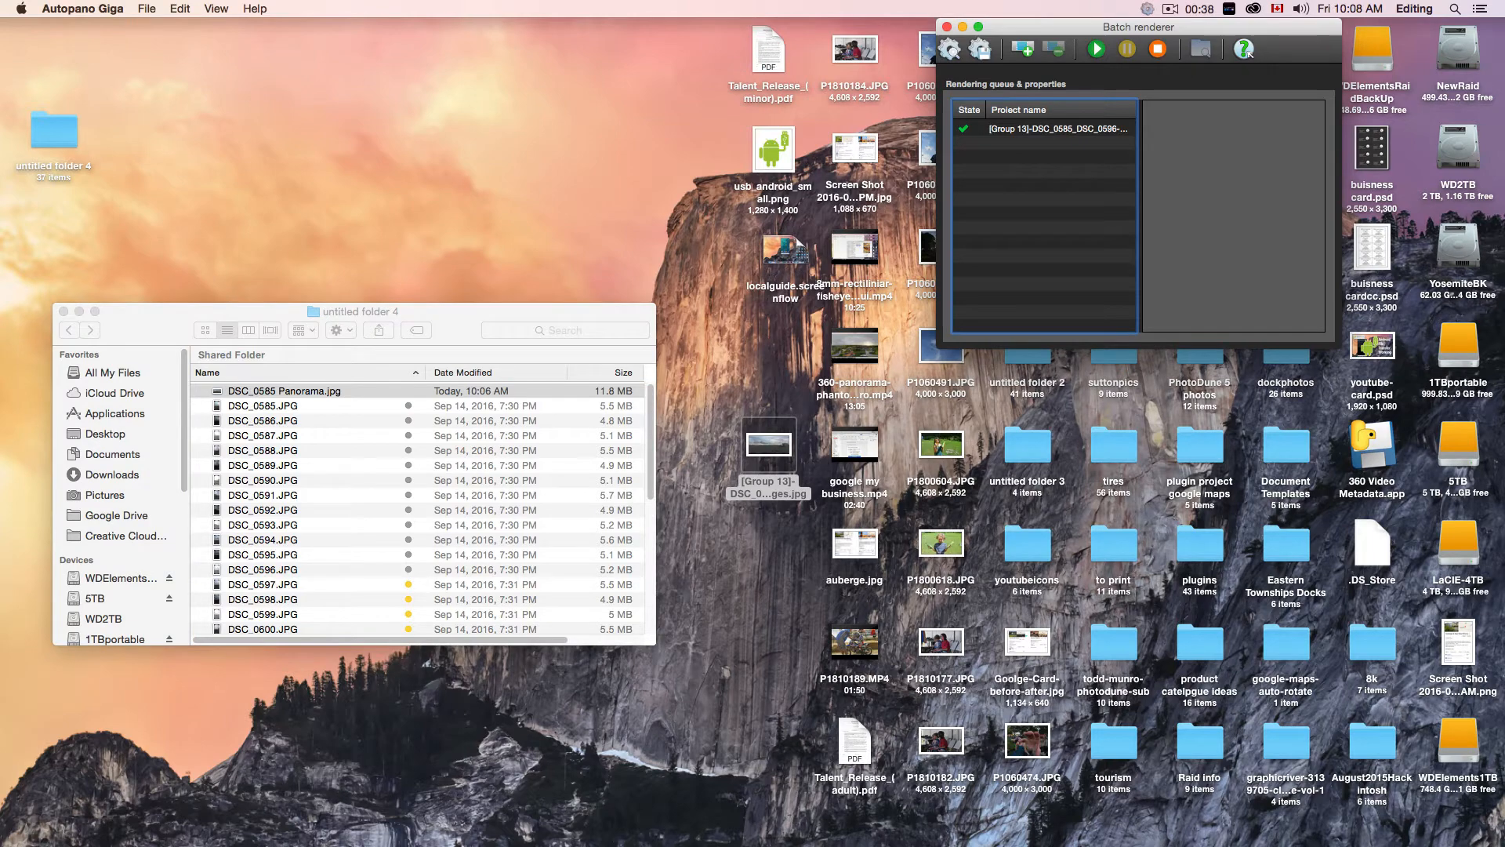
{"action": "left_click", "coordinate": [753, 839]}
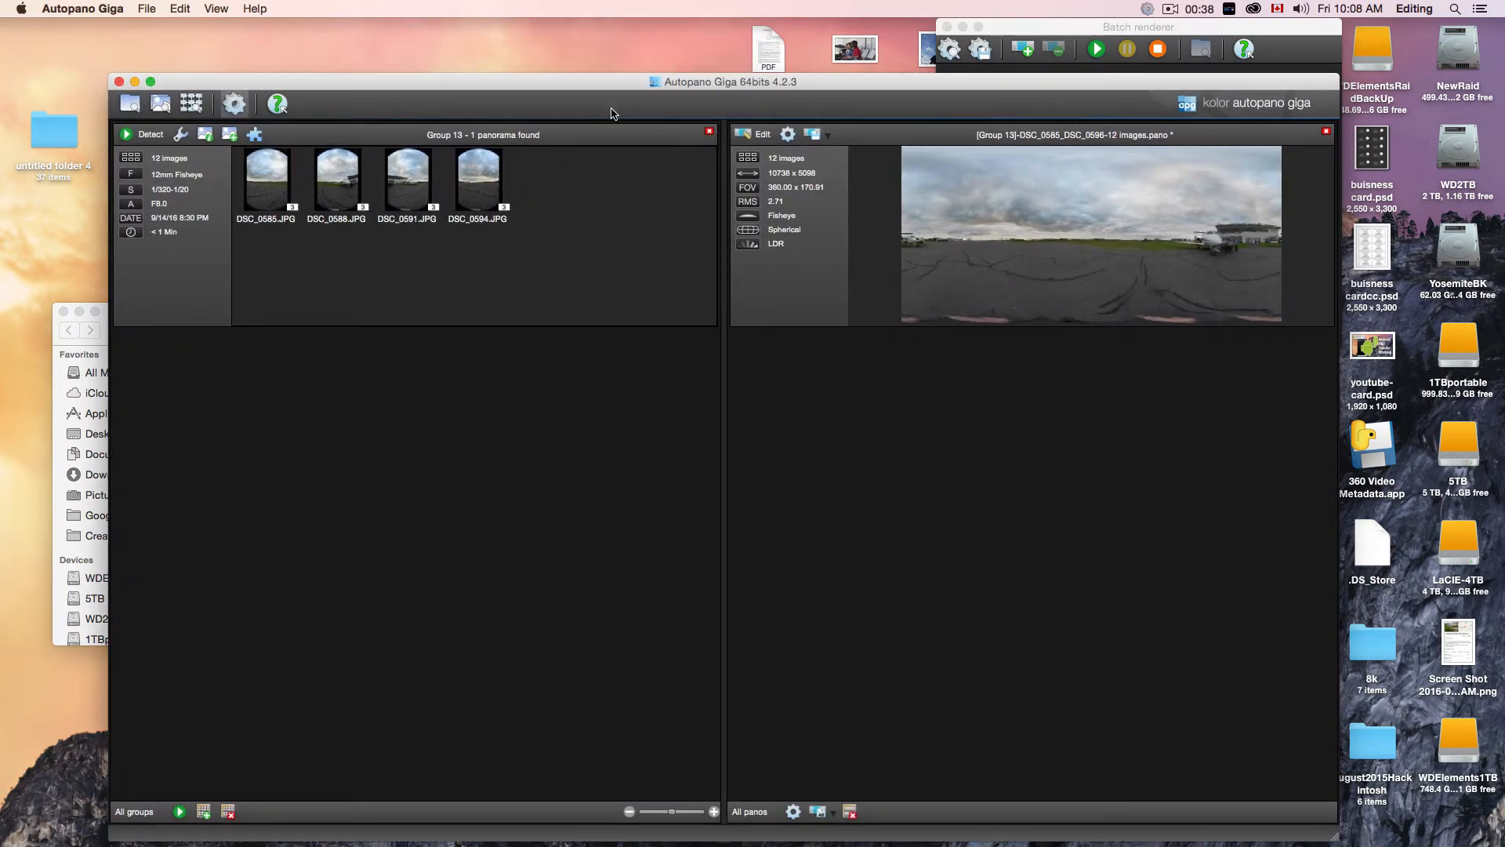
{"action": "left_click", "coordinate": [710, 132]}
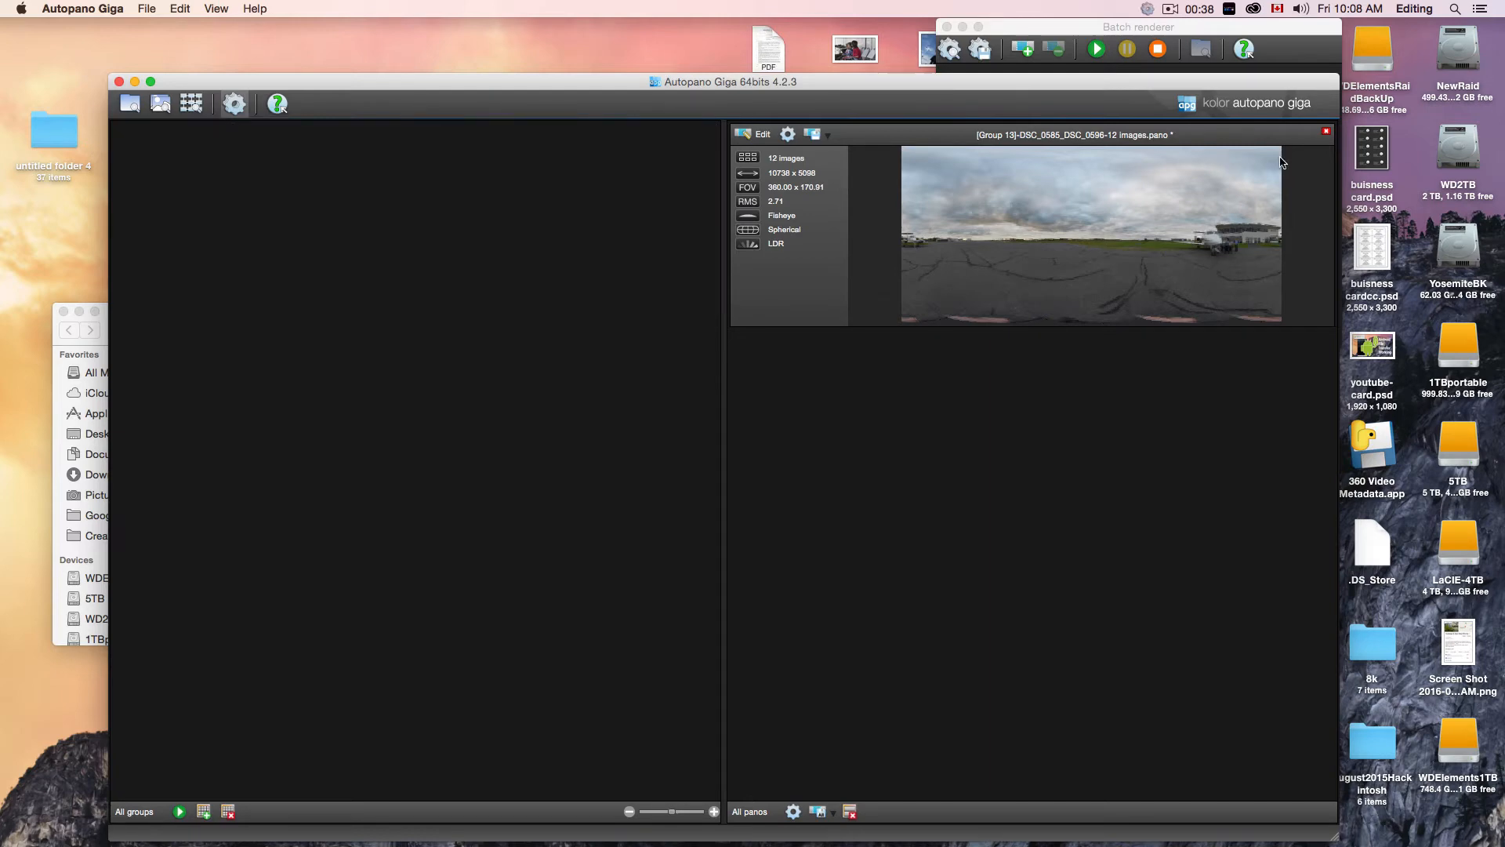
{"action": "left_click", "coordinate": [1326, 135]}
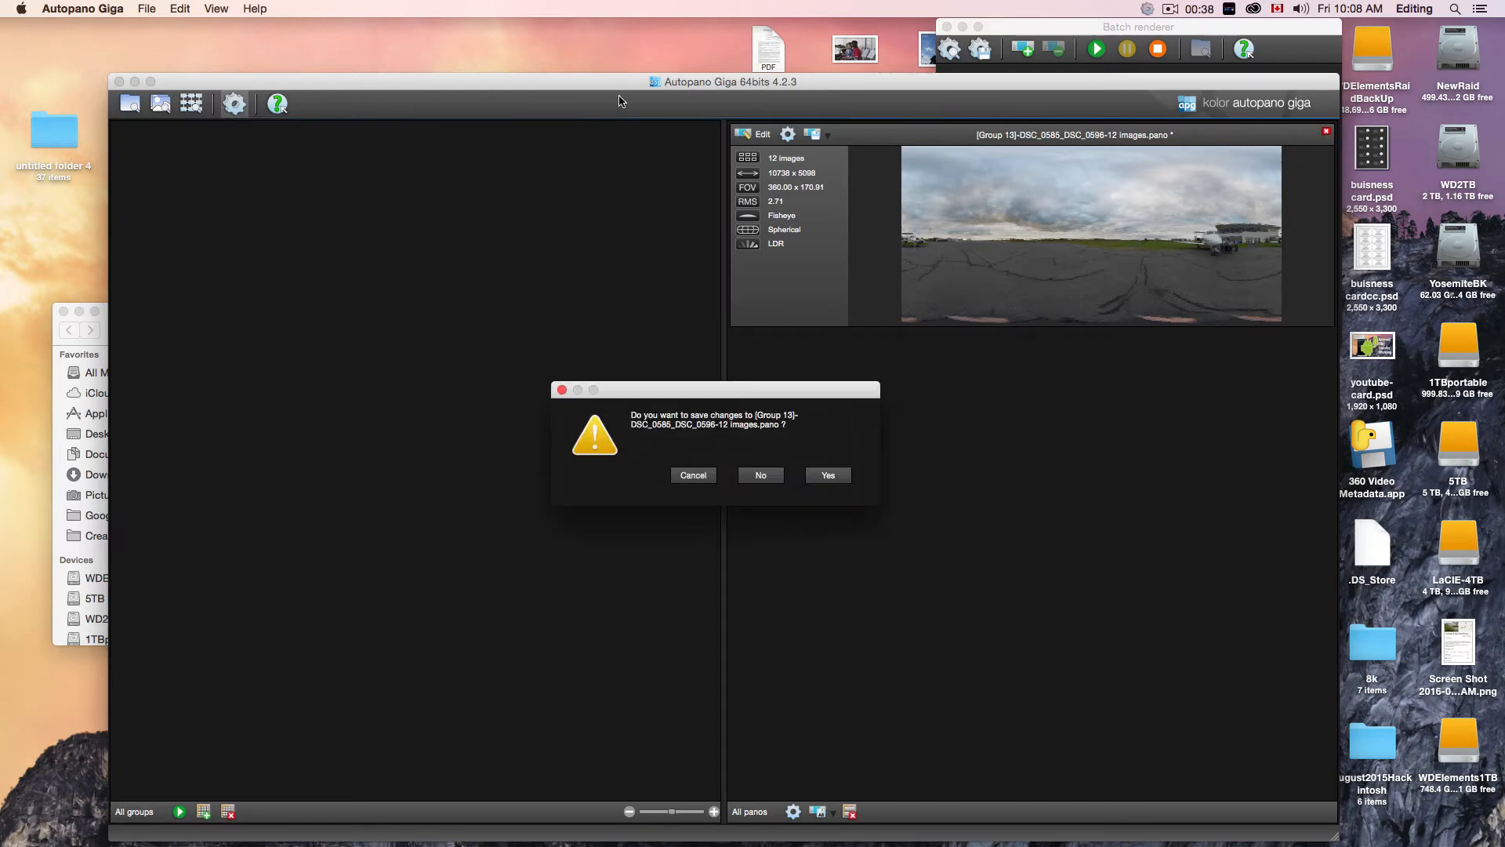
{"action": "left_click", "coordinate": [762, 473]}
{"action": "left_click_drag", "start_coordinate": [413, 86], "coordinate": [523, 73]}
Load DSC_0585.JPG to DSC_0596.JPG from untitled folder 4 into Autopano Giga as a new group, leaving out DSC_0585 Panorama.jpg.
{"action": "left_click", "coordinate": [141, 322]}
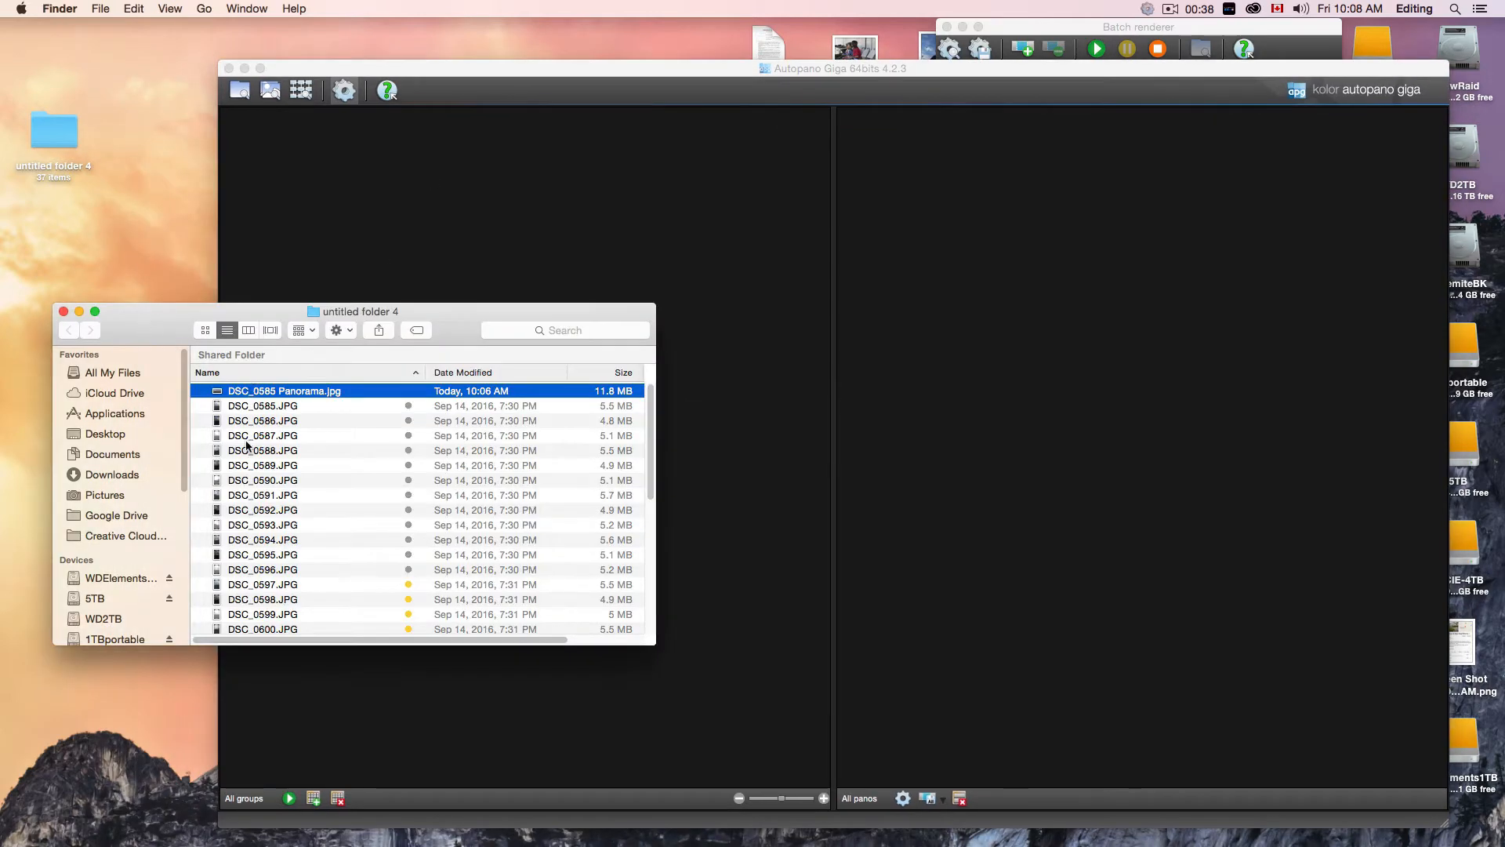
{"action": "left_click", "coordinate": [251, 570], "text": "shift"}
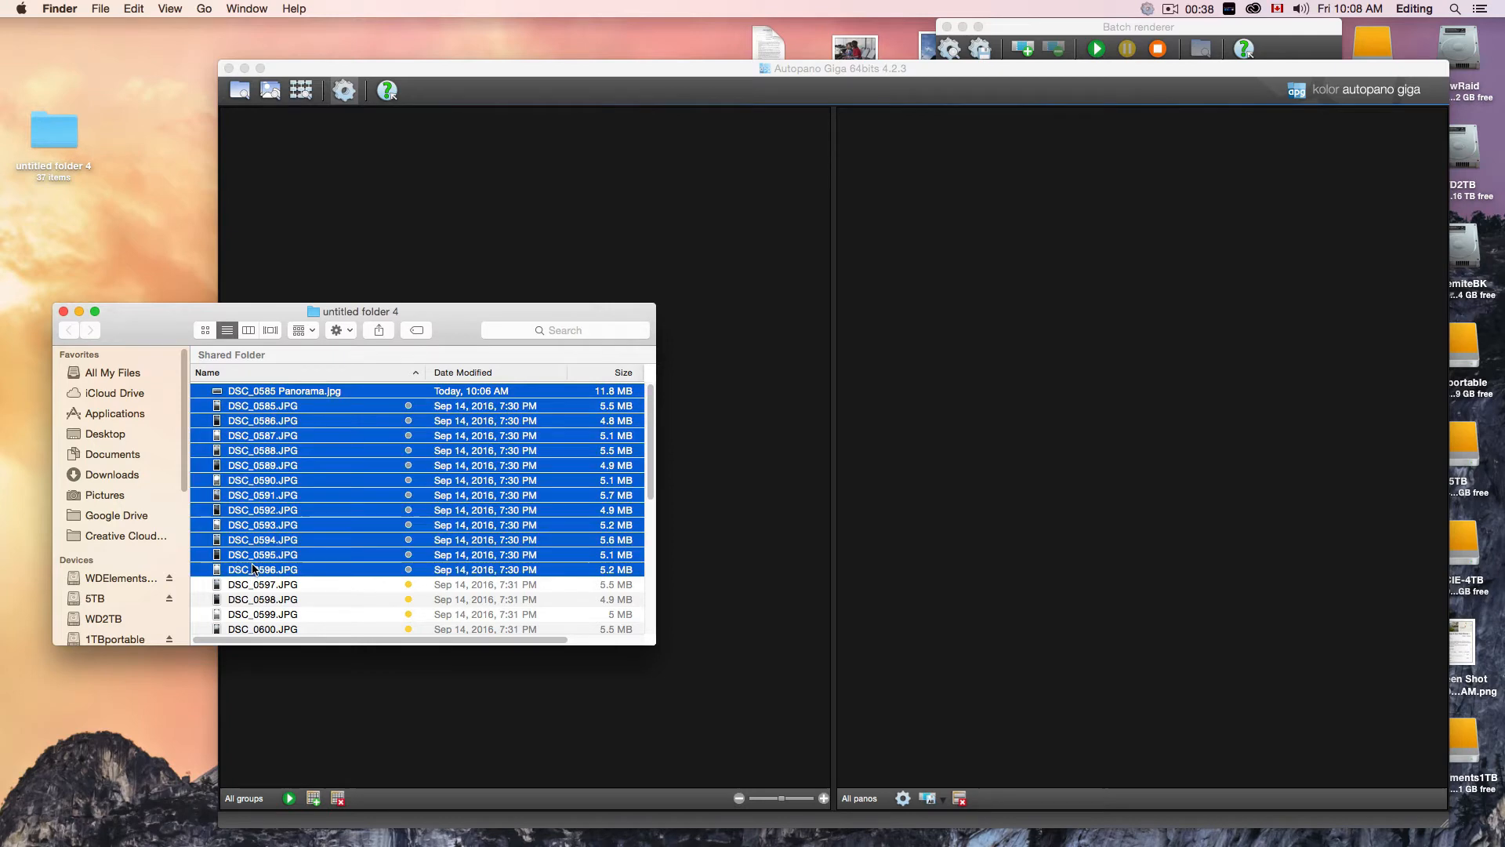
{"action": "left_click", "coordinate": [268, 394]}
{"action": "left_click", "coordinate": [267, 406]}
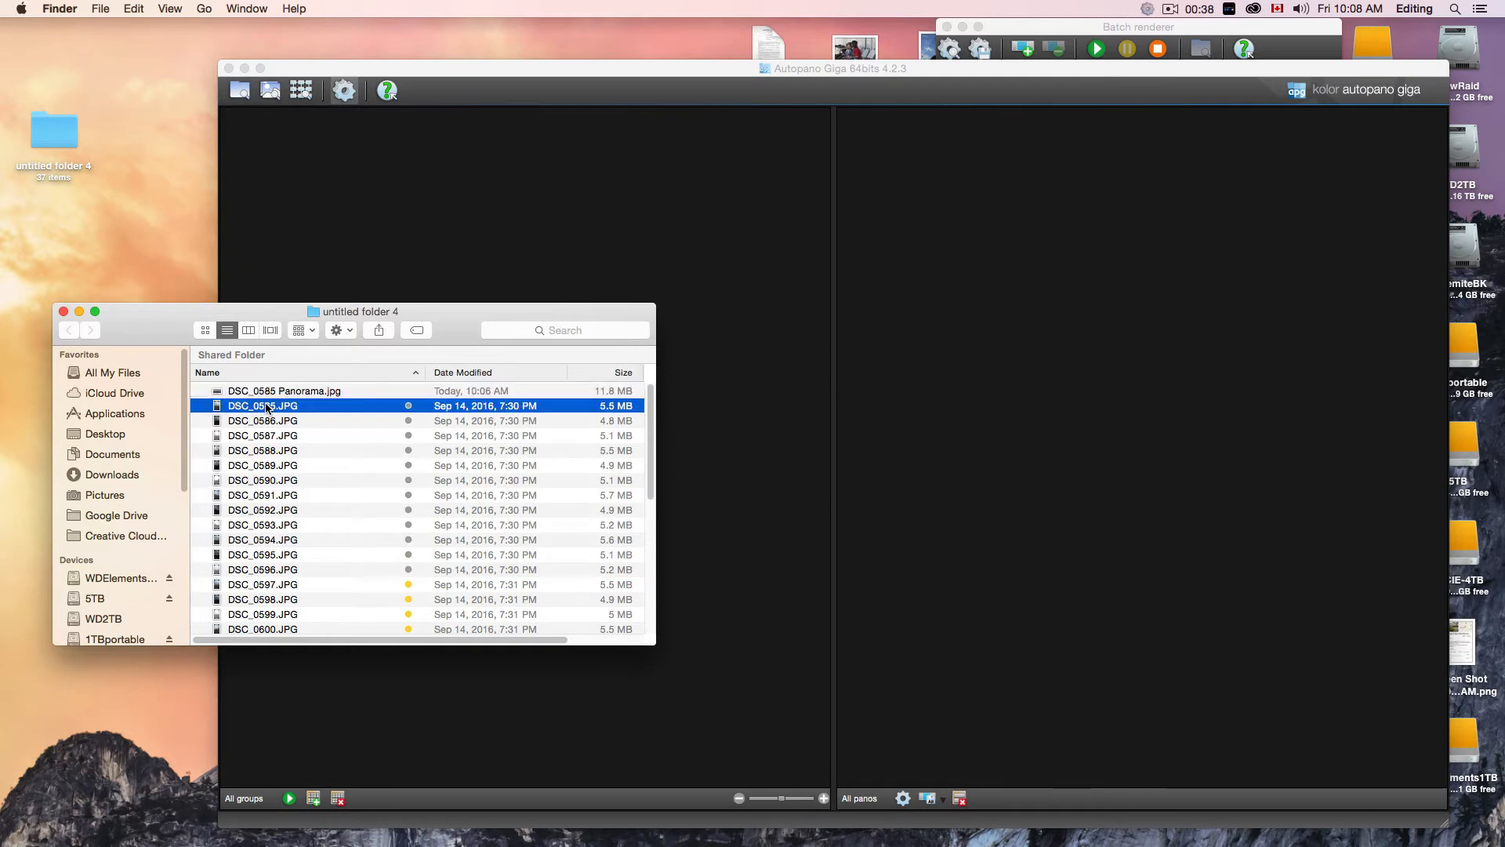
{"action": "left_click", "coordinate": [296, 573], "text": "shift"}
{"action": "left_click_drag", "start_coordinate": [284, 454], "coordinate": [433, 222]}
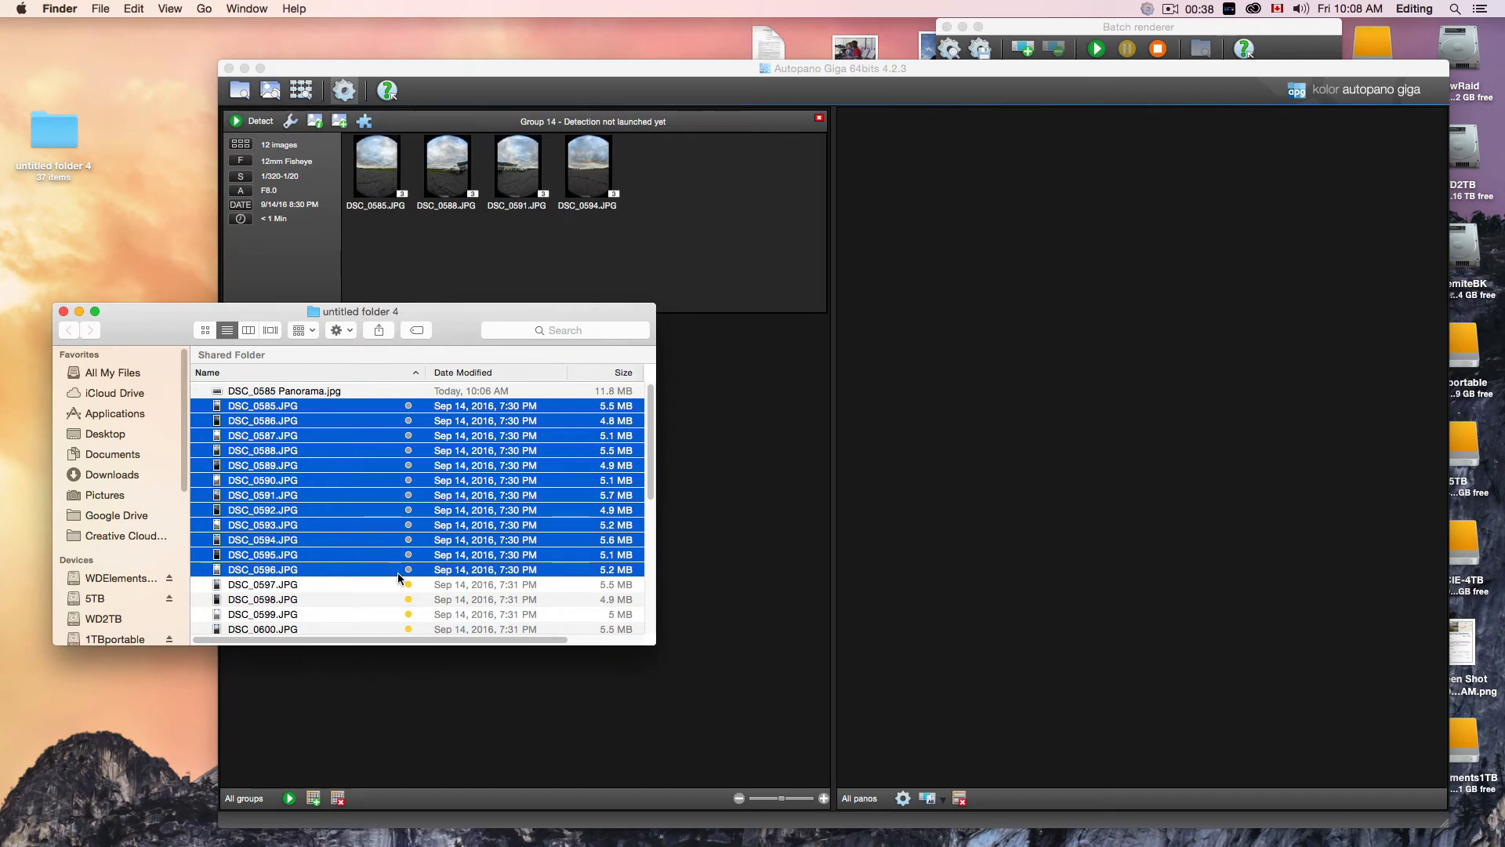
Add DSC_0597.JPG to DSC_0608.JPG from untitled folder 4 to Autopano Giga as a second image group.
{"action": "left_click", "coordinate": [337, 588]}
{"action": "scroll", "coordinate": [336, 588], "scroll_direction": "down", "scroll_amount": 5}
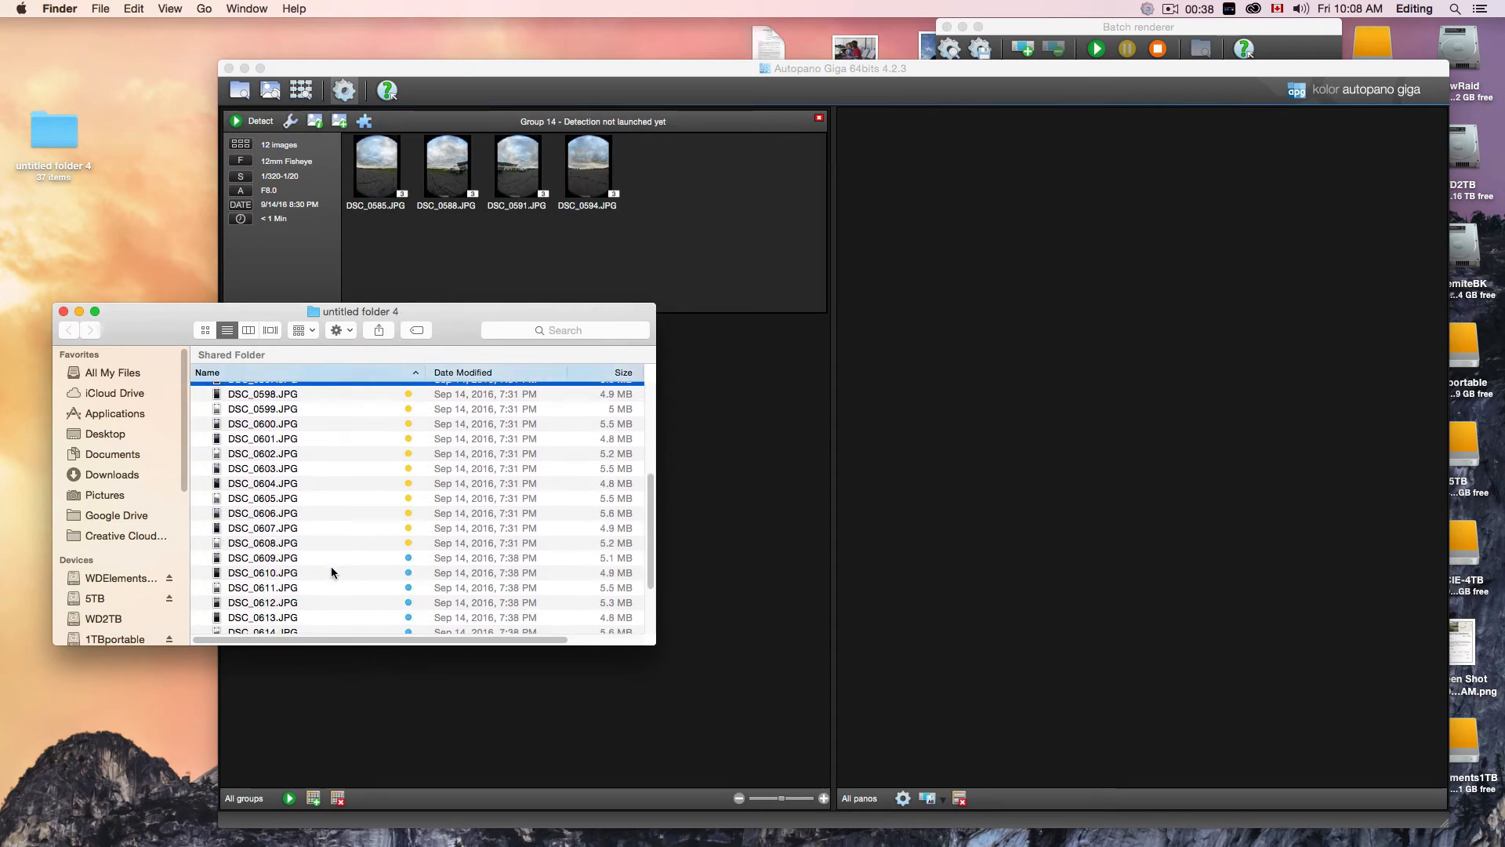
{"action": "left_click", "coordinate": [323, 545], "text": "shift"}
{"action": "left_click_drag", "start_coordinate": [311, 468], "coordinate": [755, 445]}
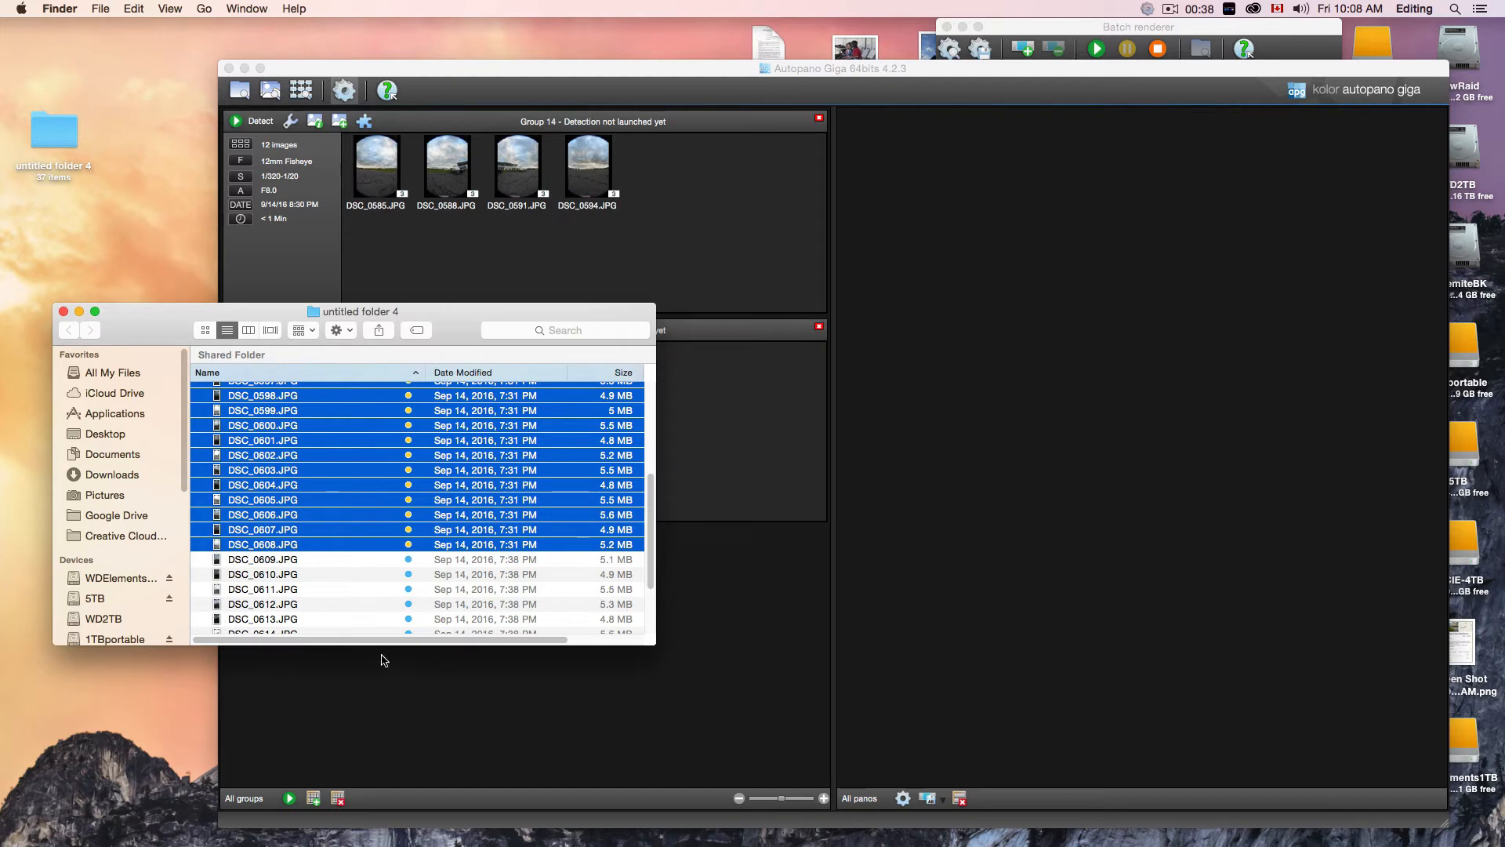
Add DSC_0609.JPG to DSC_0620.JPG from untitled folder 4 to Autopano Giga as a third image group.
{"action": "scroll", "coordinate": [332, 613], "scroll_direction": "down", "scroll_amount": 3}
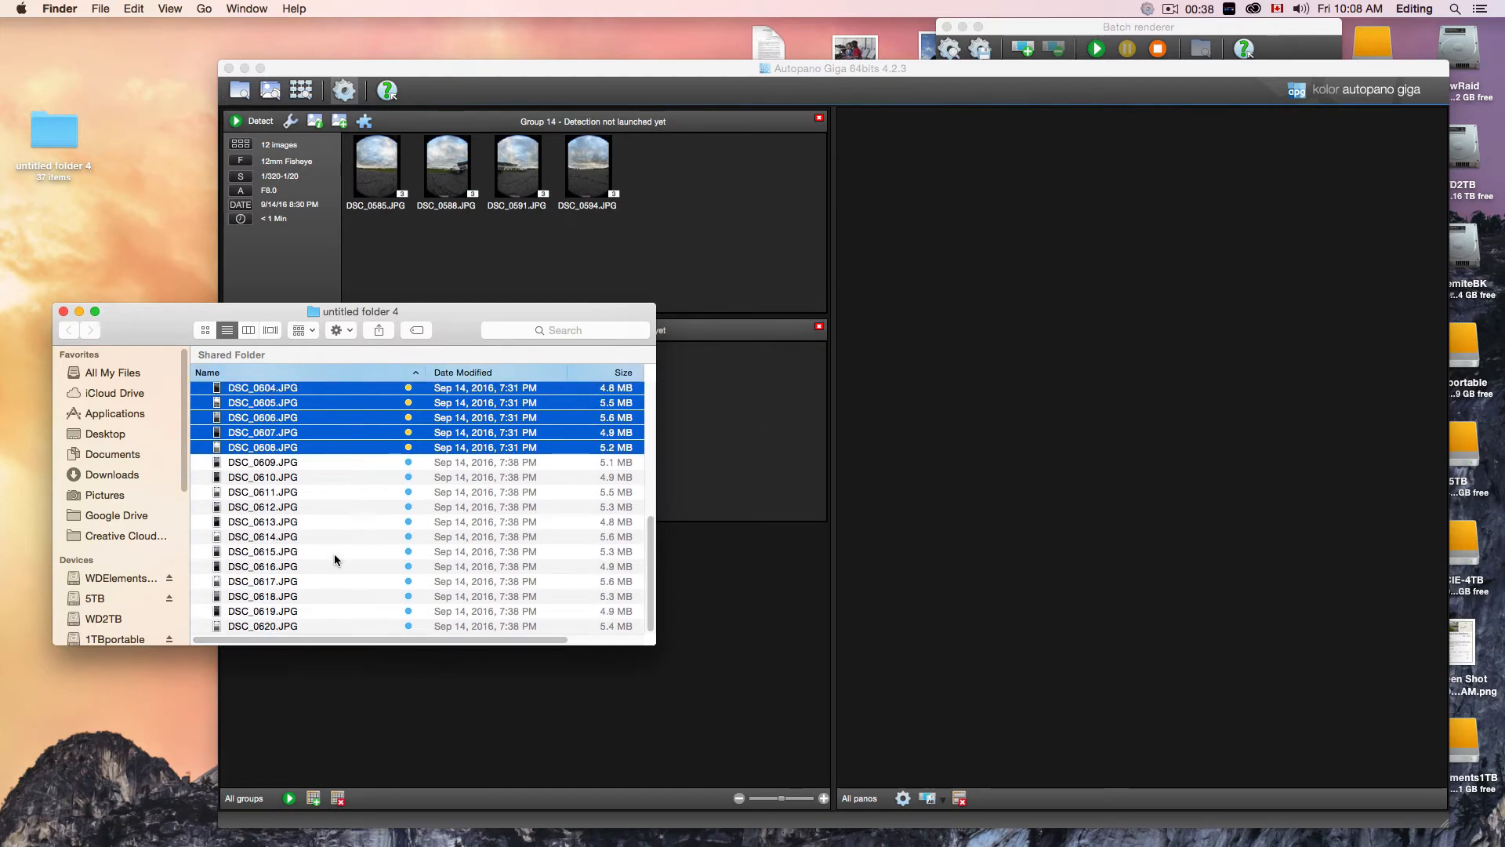
{"action": "left_click", "coordinate": [283, 464]}
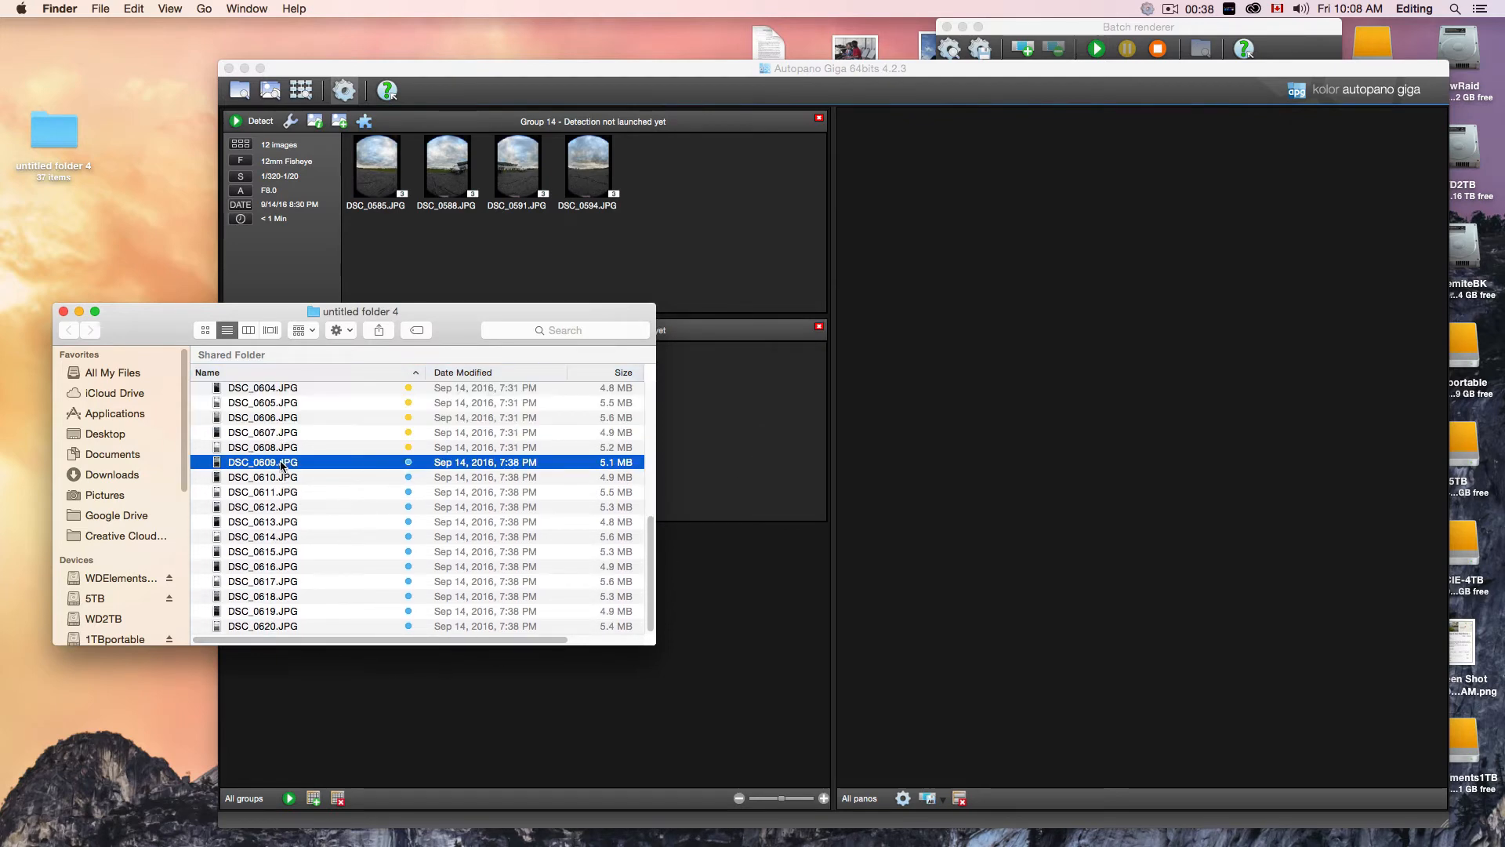
{"action": "left_click", "coordinate": [304, 627], "text": "shift"}
{"action": "left_click_drag", "start_coordinate": [304, 627], "coordinate": [776, 634]}
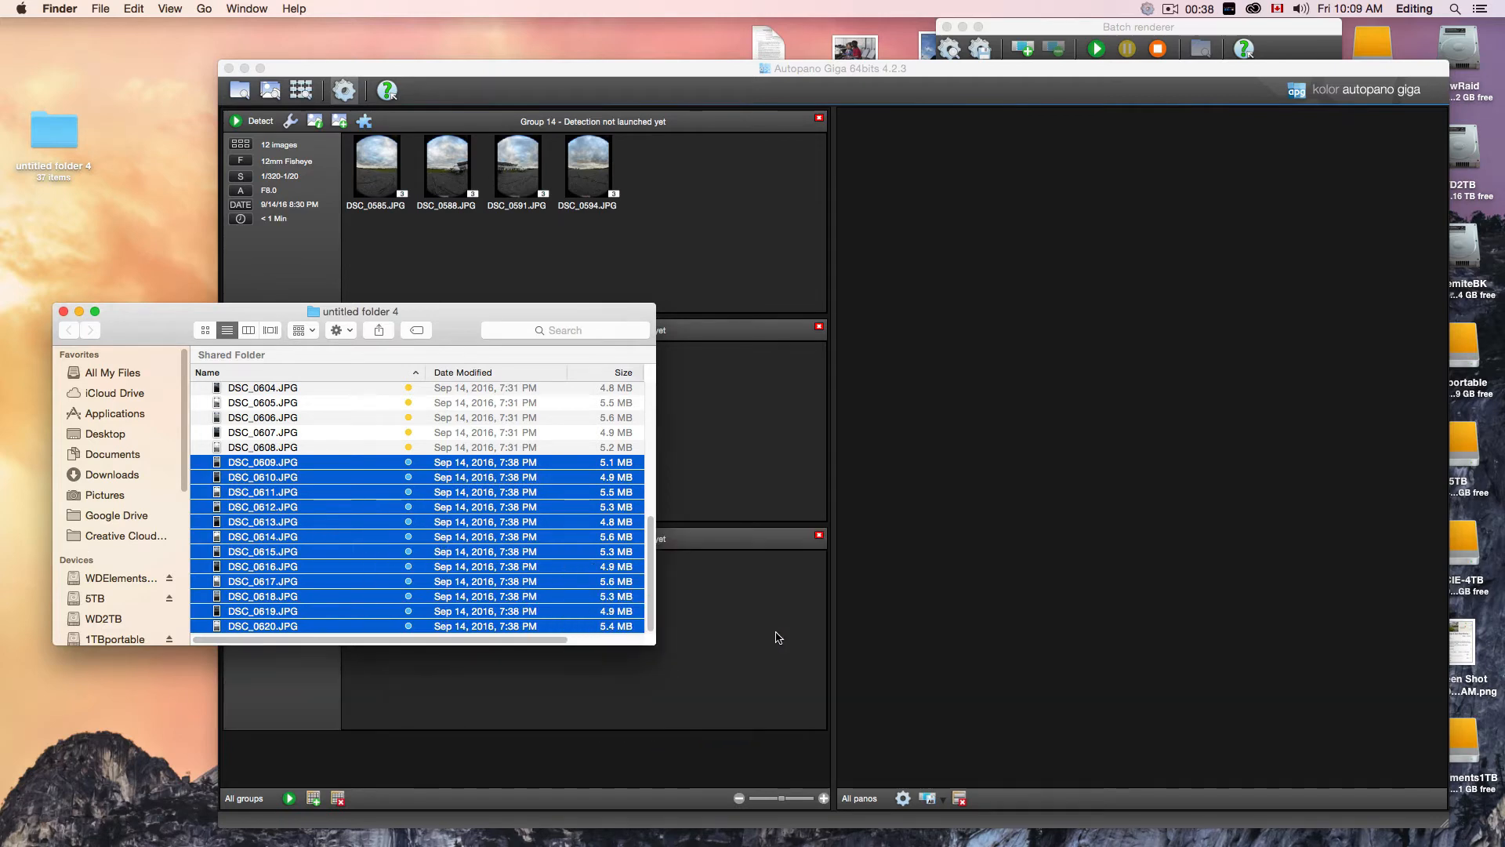
Start panorama detection for all three image groups in Autopano Giga and restart the Thyme stopwatch.
{"action": "left_click", "coordinate": [238, 122]}
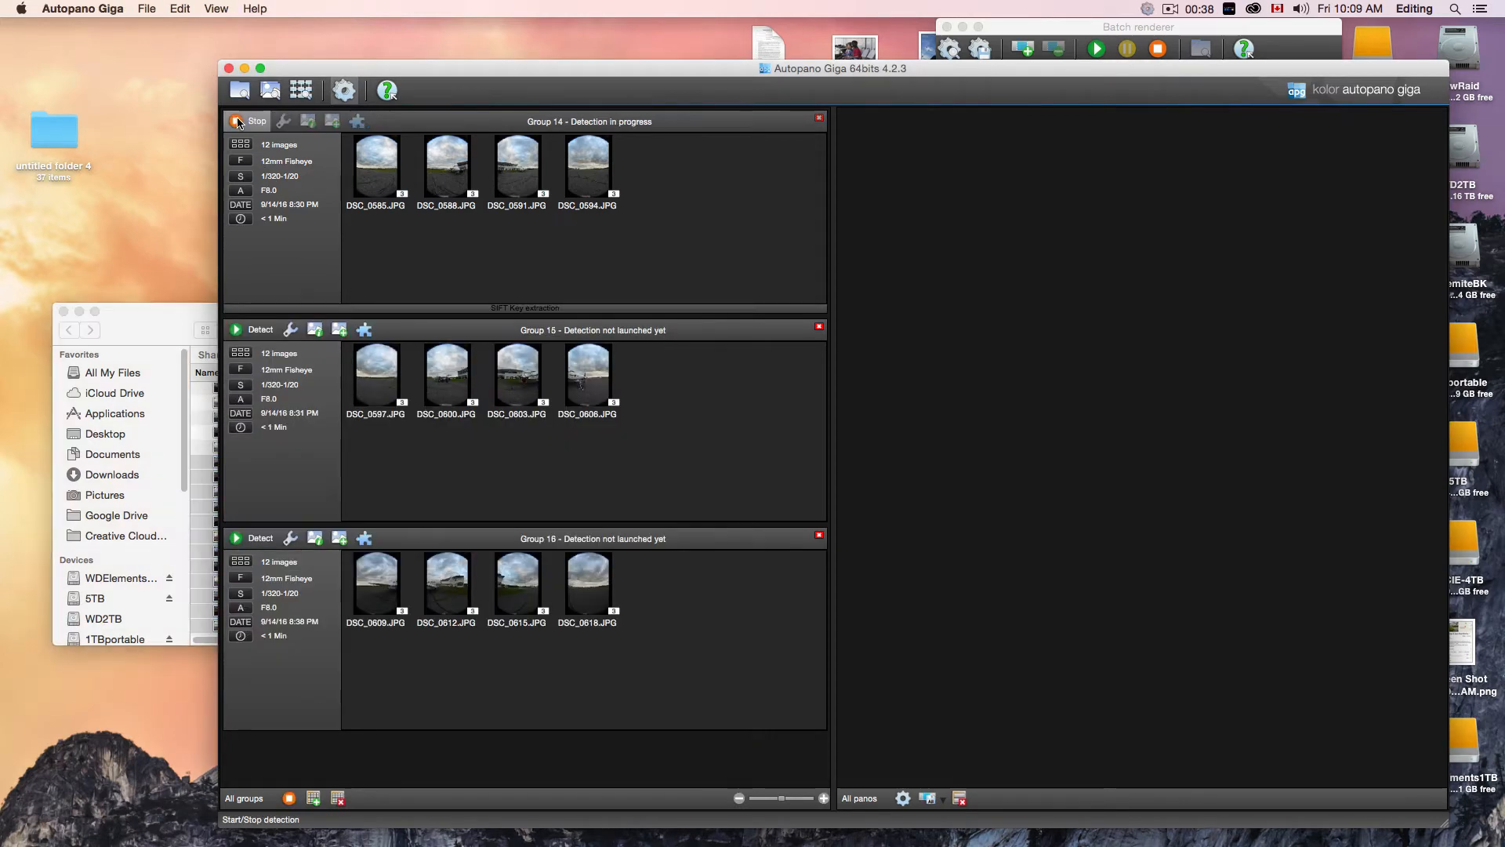
{"action": "left_click", "coordinate": [236, 538]}
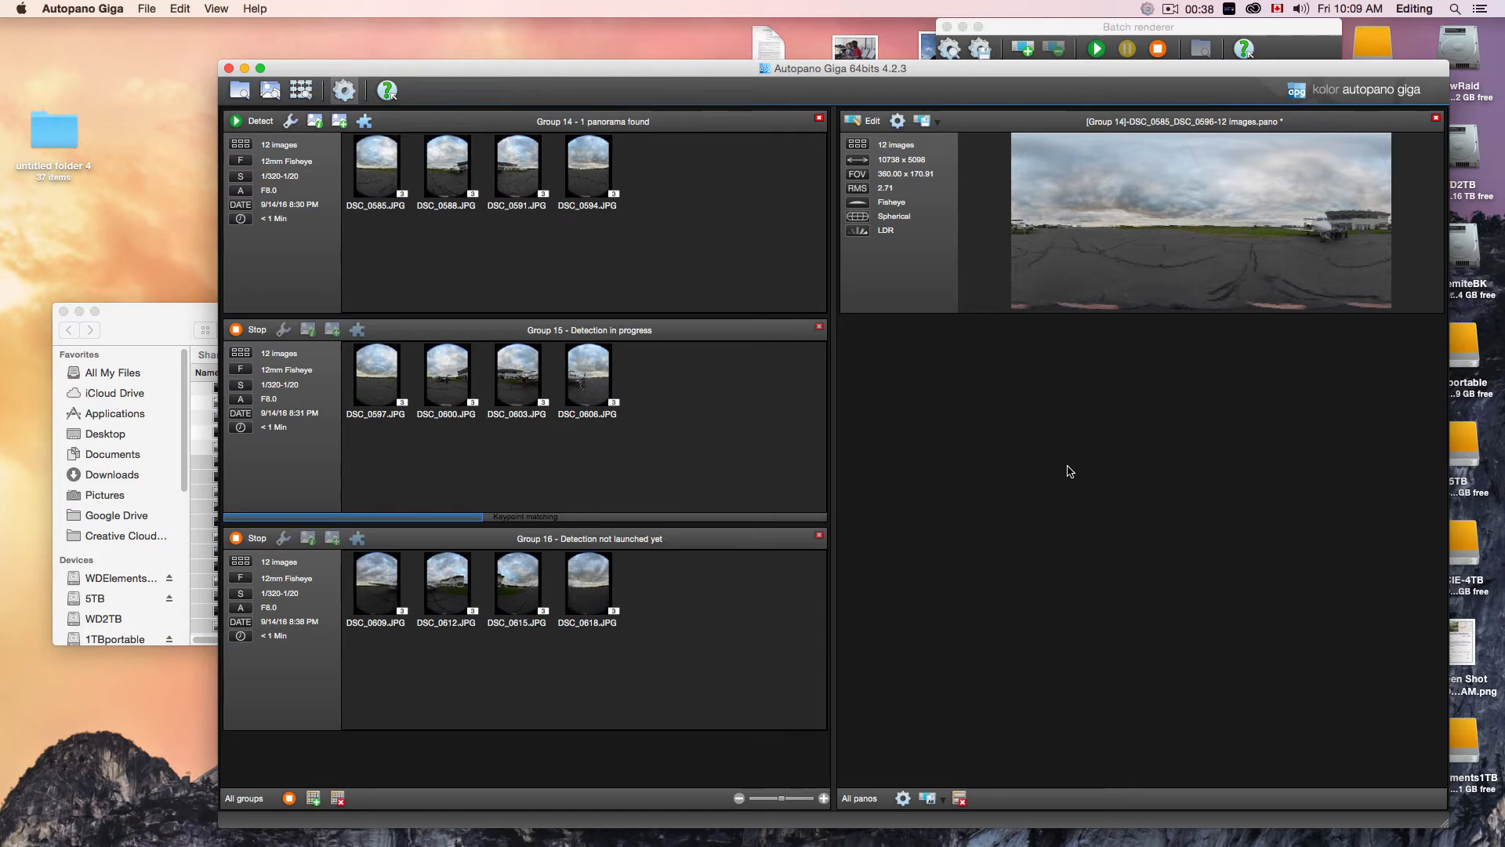
{"action": "left_click", "coordinate": [1169, 10]}
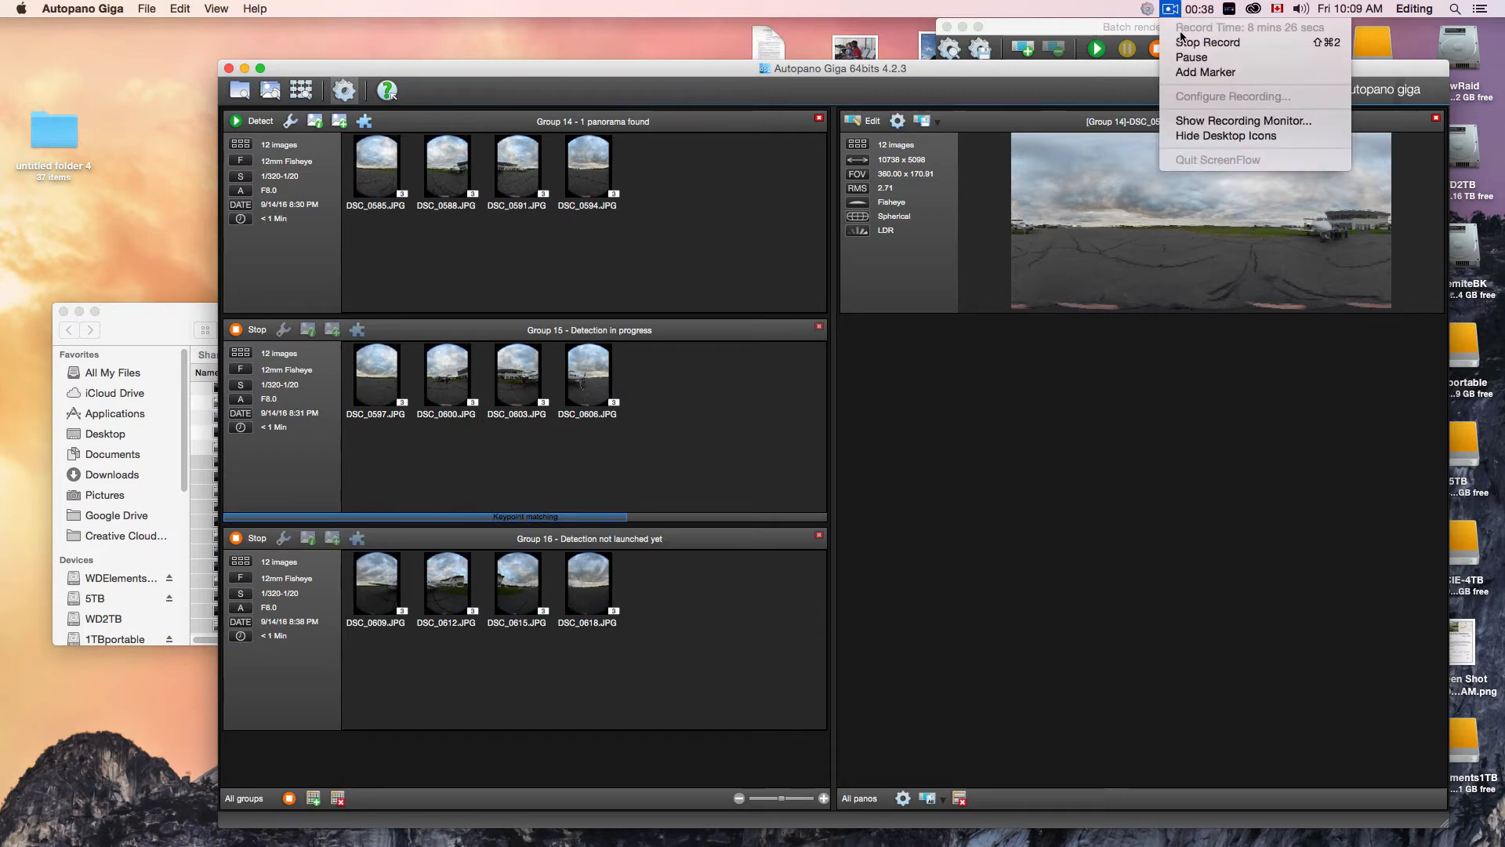
{"action": "mouse_move", "coordinate": [1208, 9]}
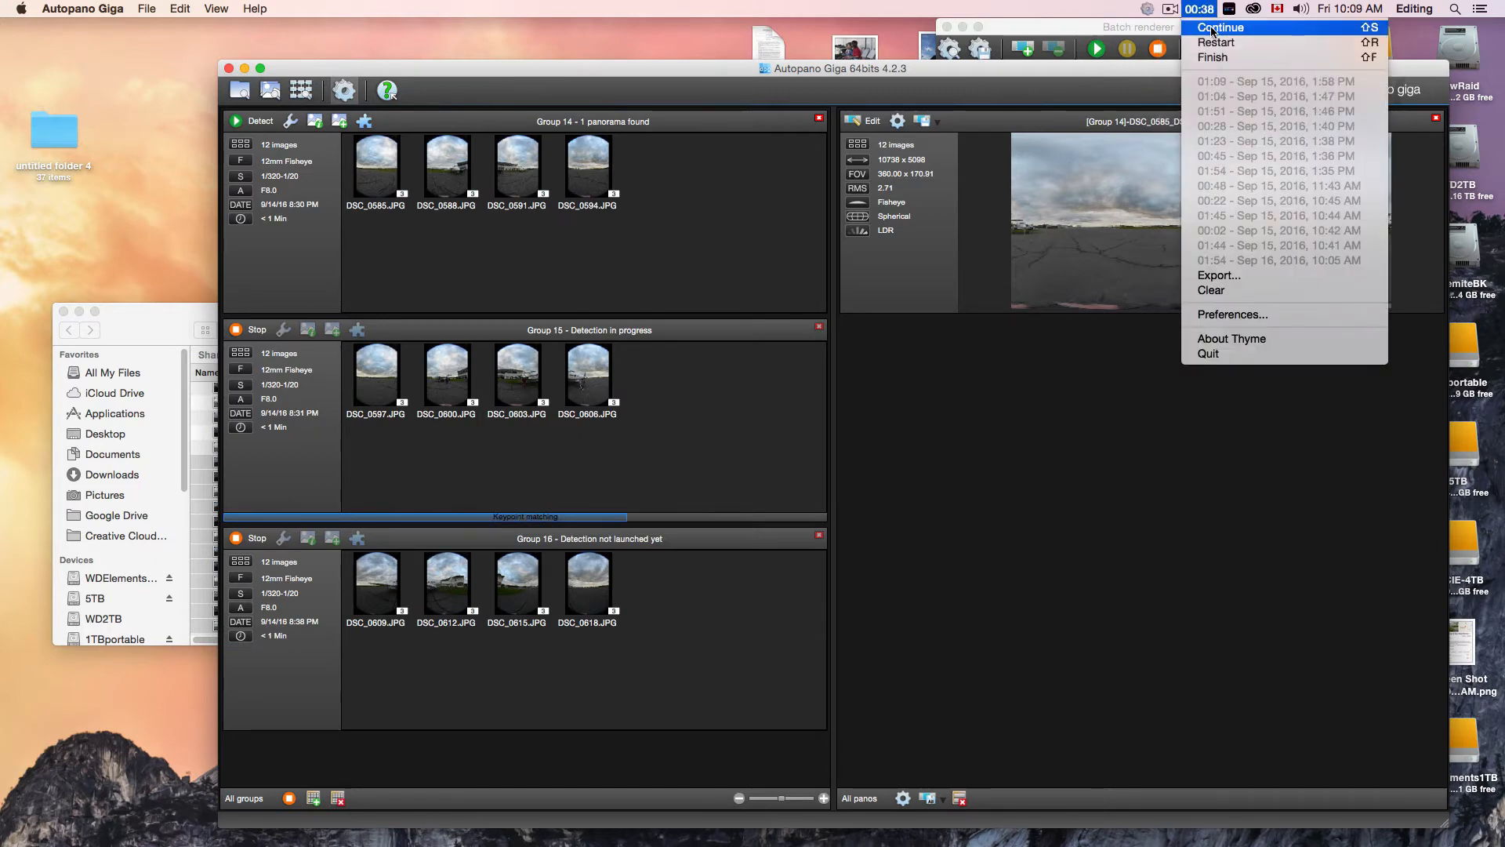
{"action": "left_click", "coordinate": [1214, 43]}
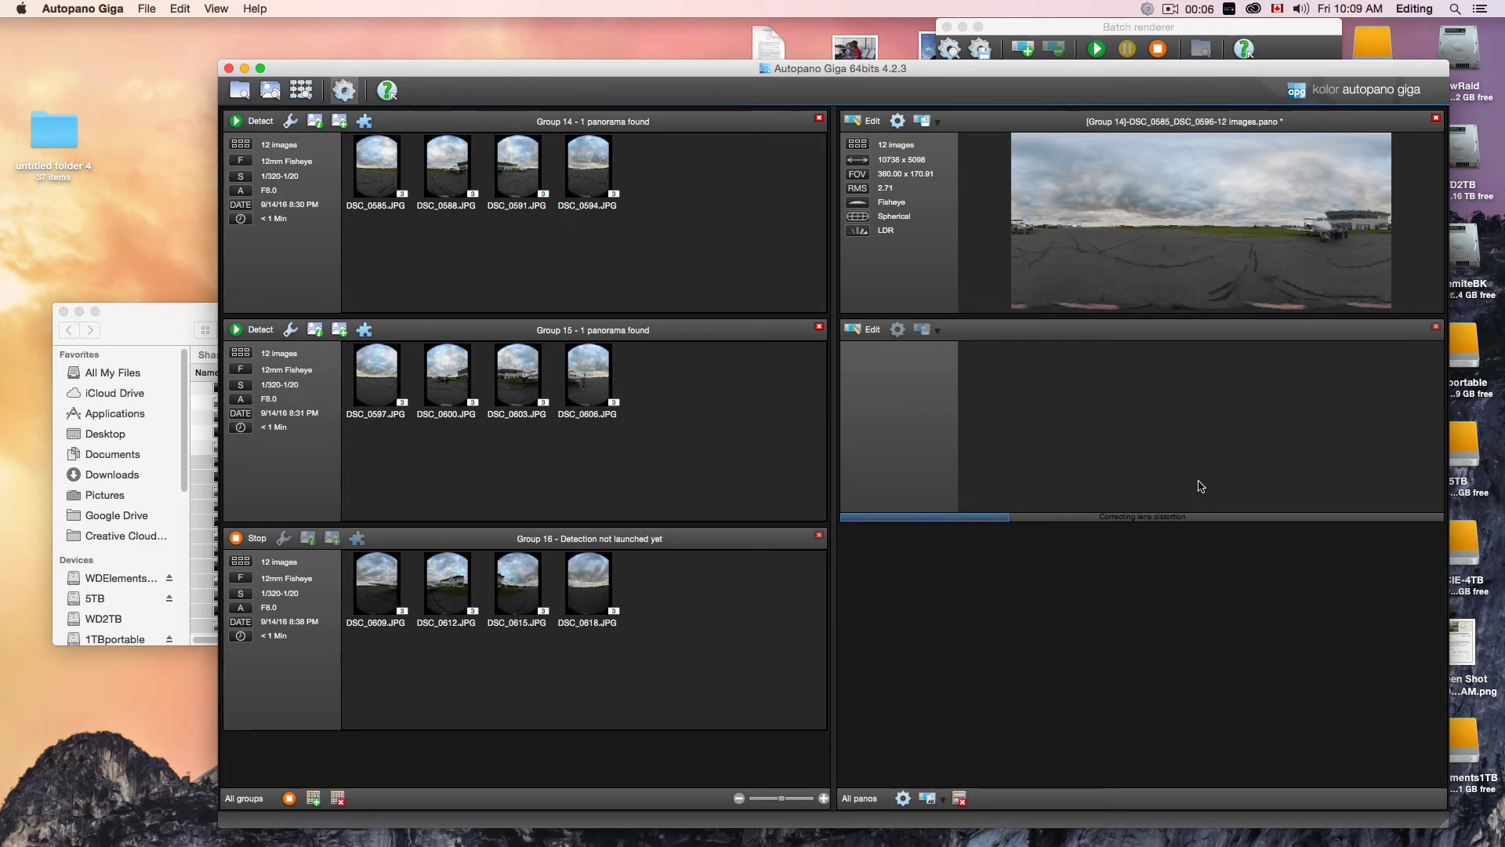
Save the Group 14, Group 15 and Group 16 panoramas to the Desktop as Autopano (*.pano) project files under their suggested names.
{"action": "left_click", "coordinate": [923, 121]}
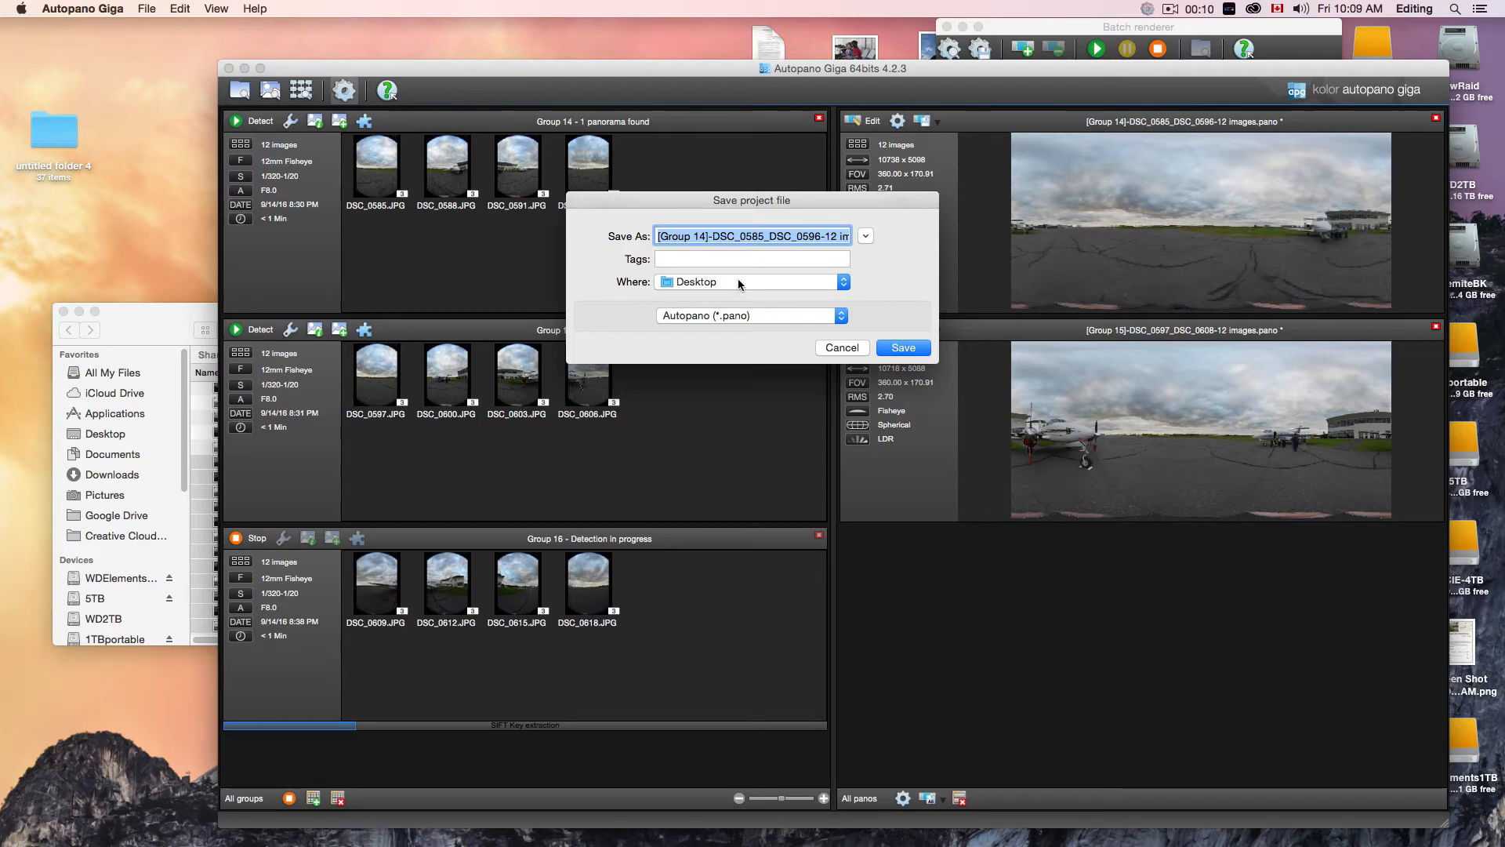
{"action": "left_click", "coordinate": [902, 349]}
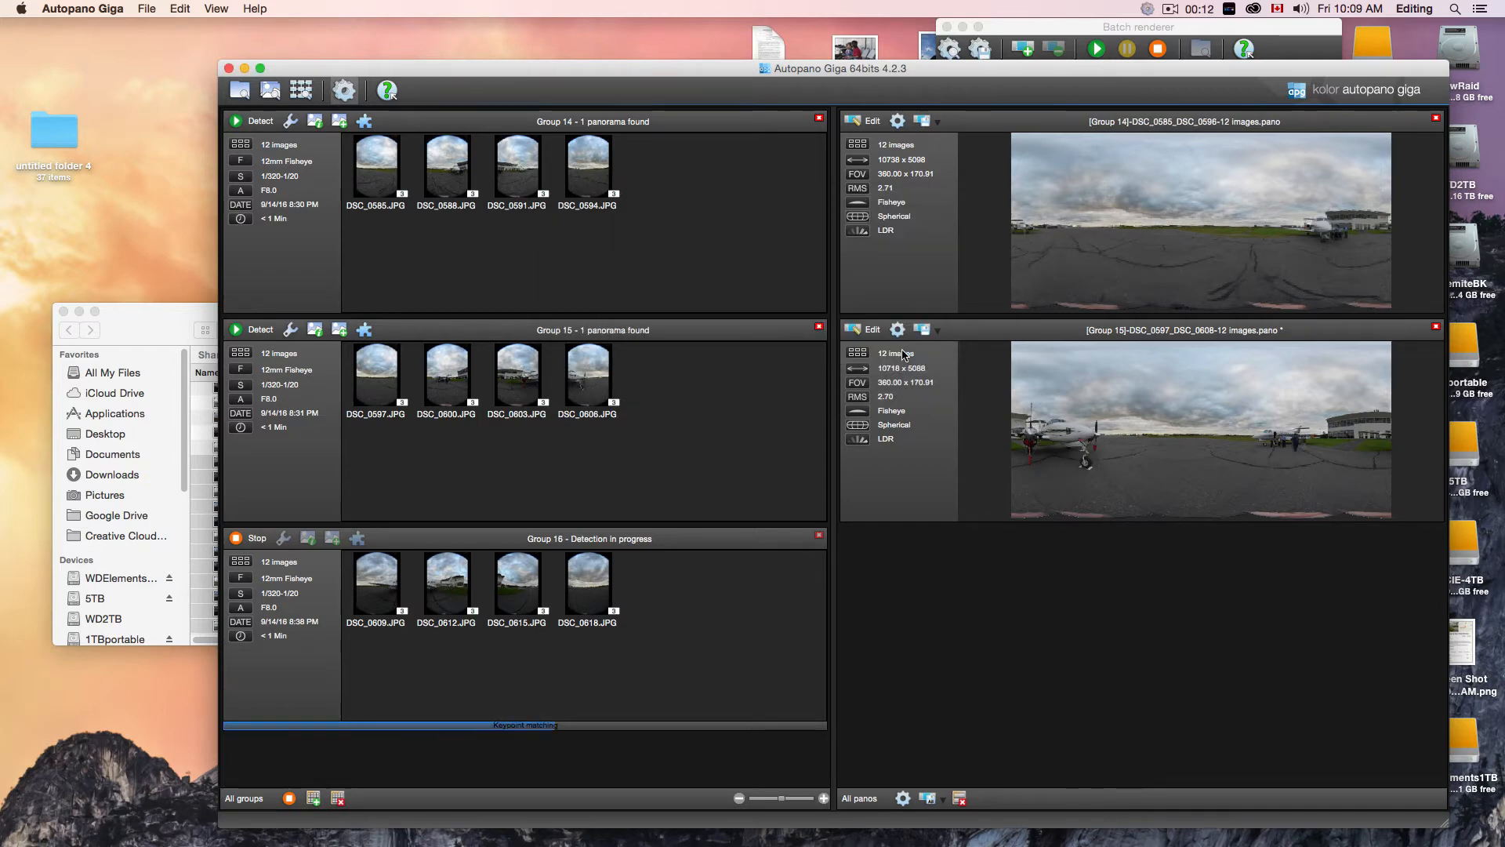
{"action": "left_click", "coordinate": [923, 329]}
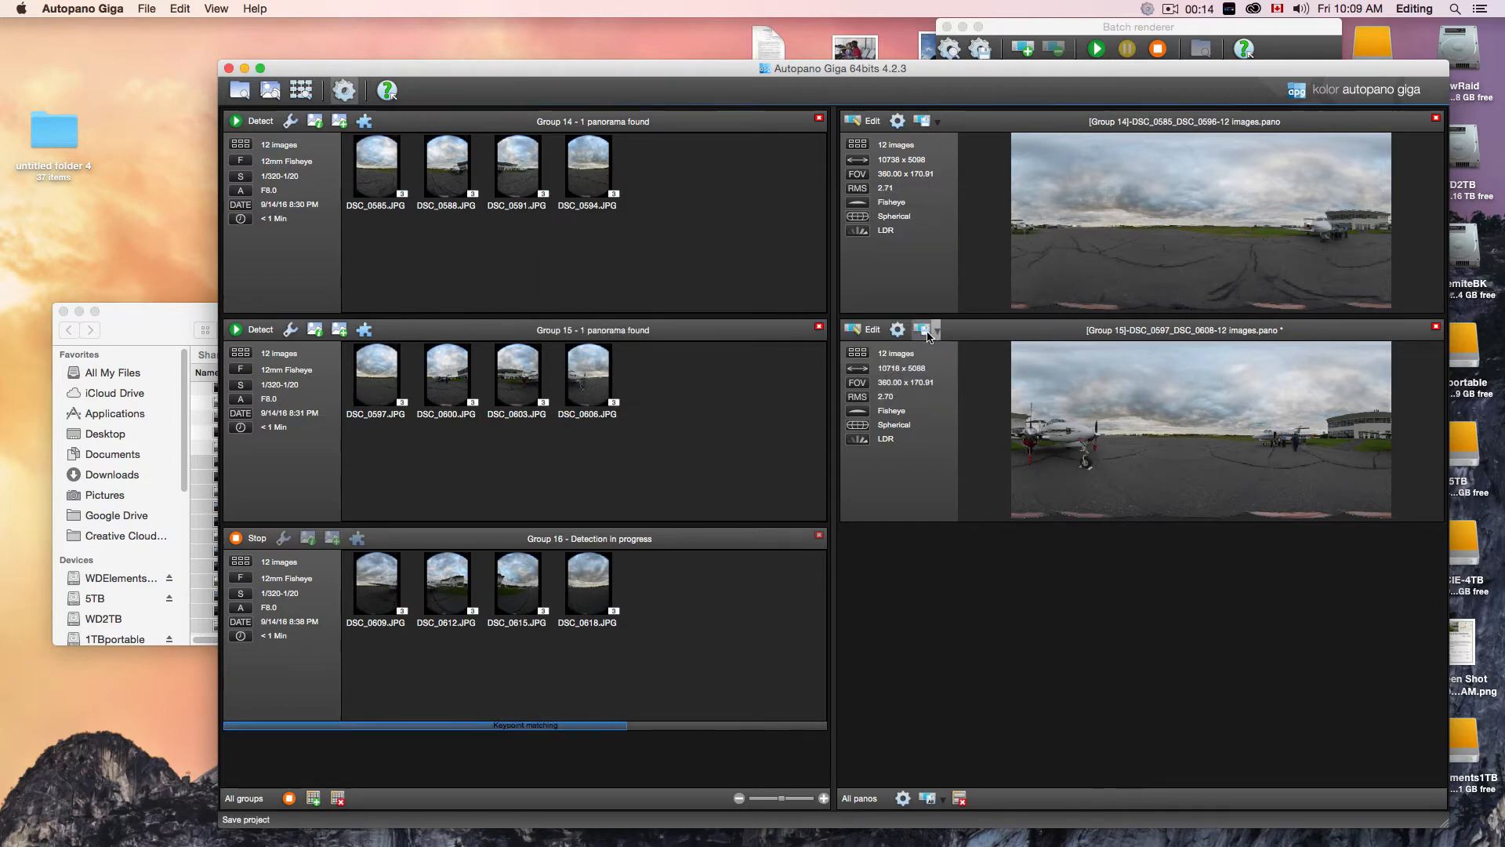
{"action": "left_click", "coordinate": [908, 350]}
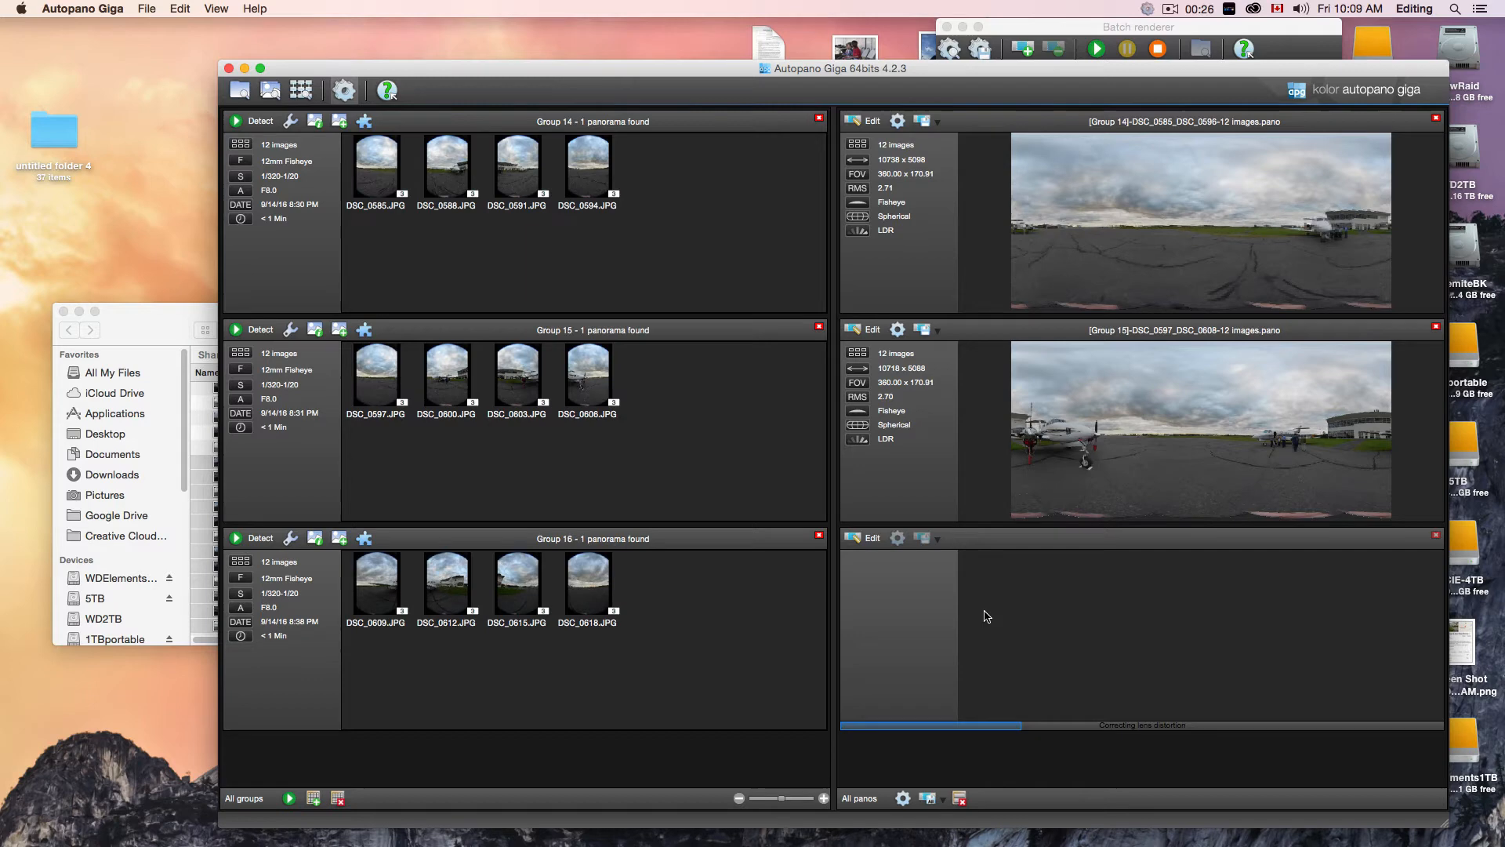
{"action": "left_click", "coordinate": [922, 538]}
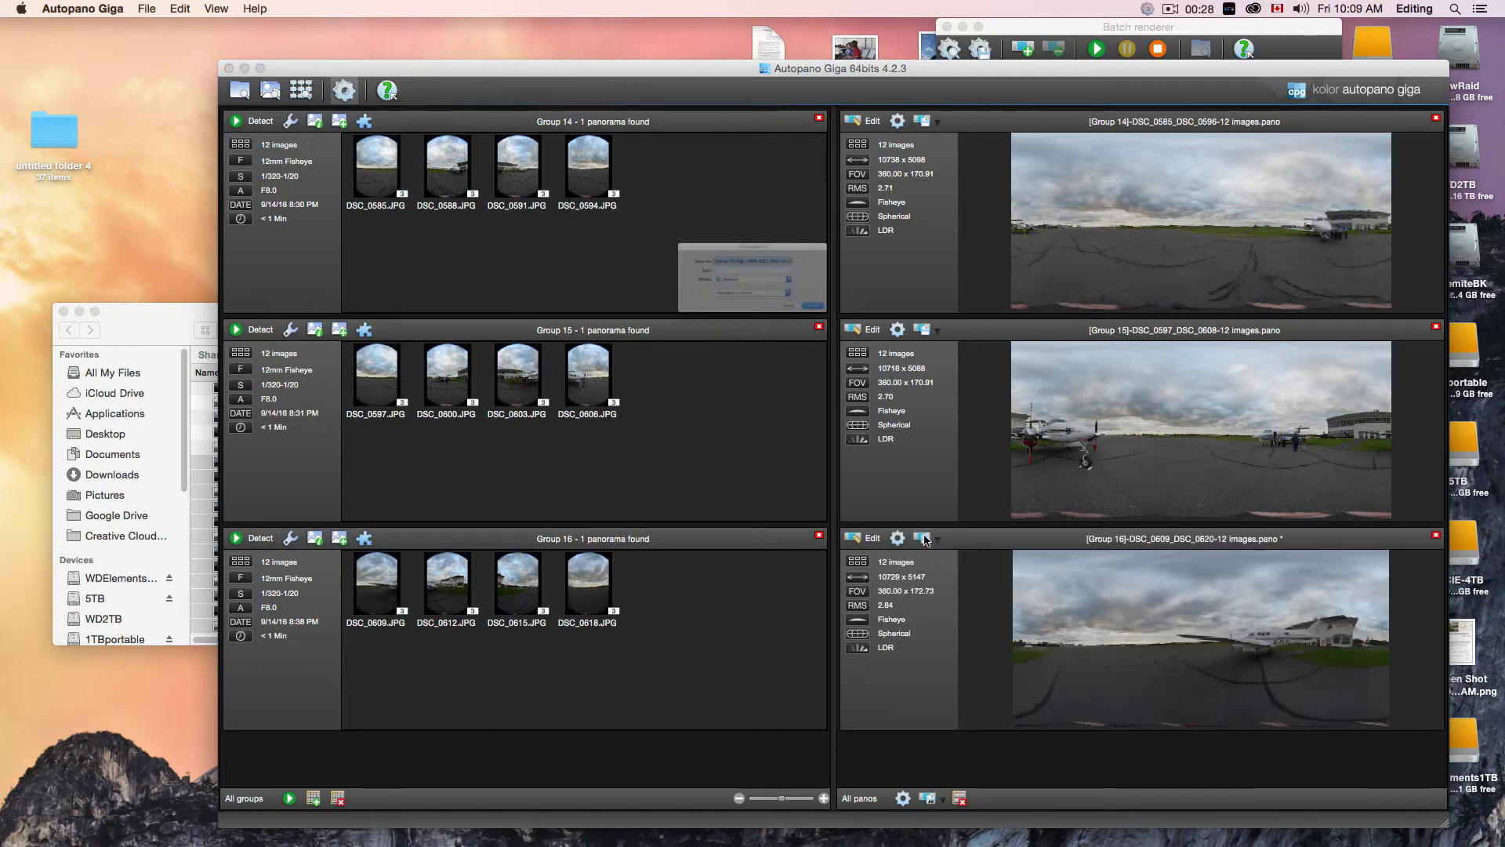
{"action": "left_click", "coordinate": [902, 352]}
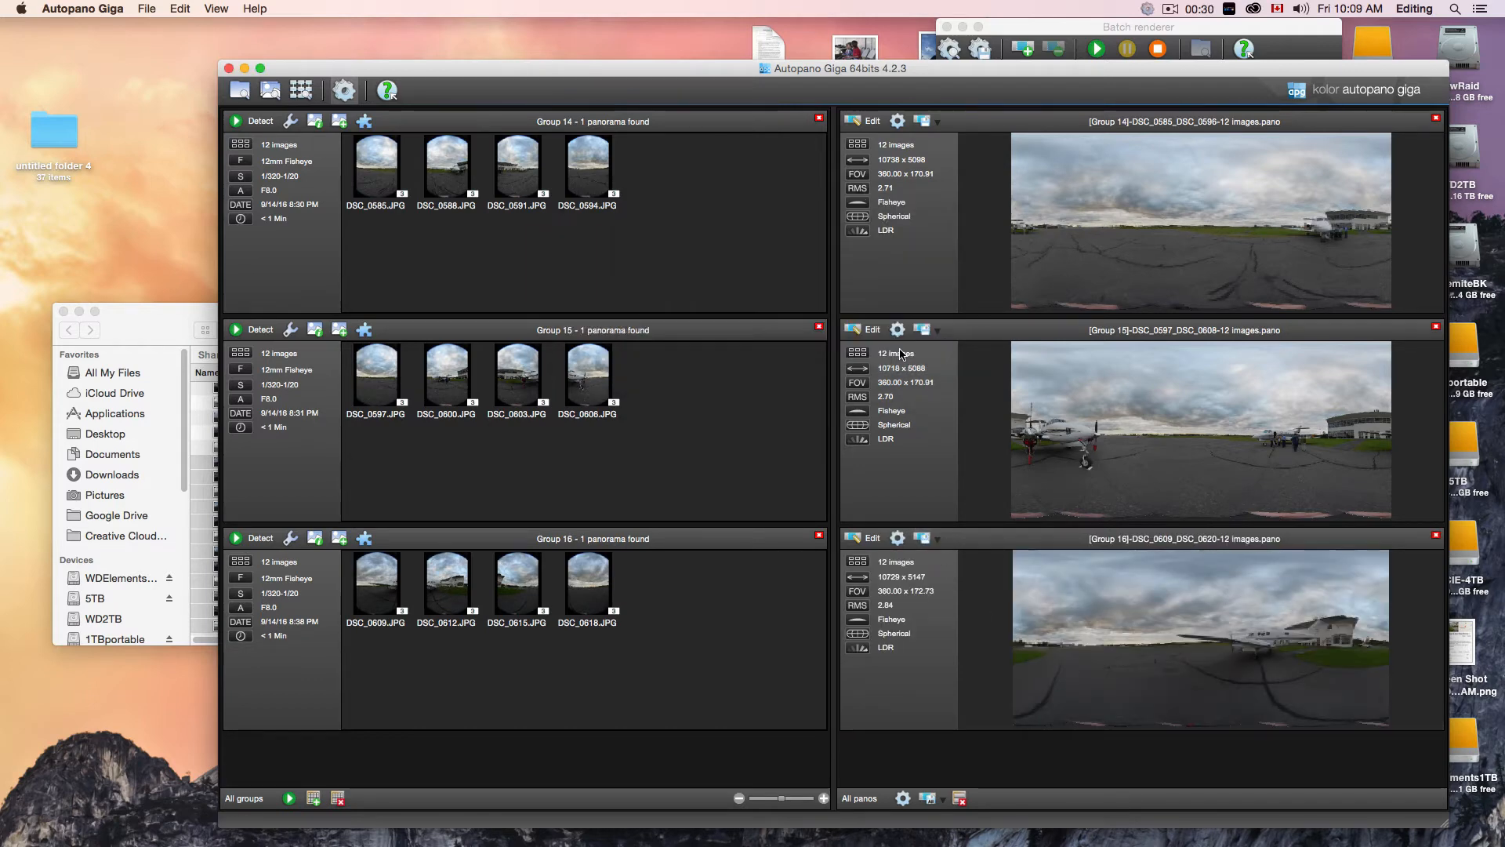
Put away the main Autopano Giga window and remove the finished Group 13 job from the Batch renderer queue.
{"action": "left_click", "coordinate": [245, 69]}
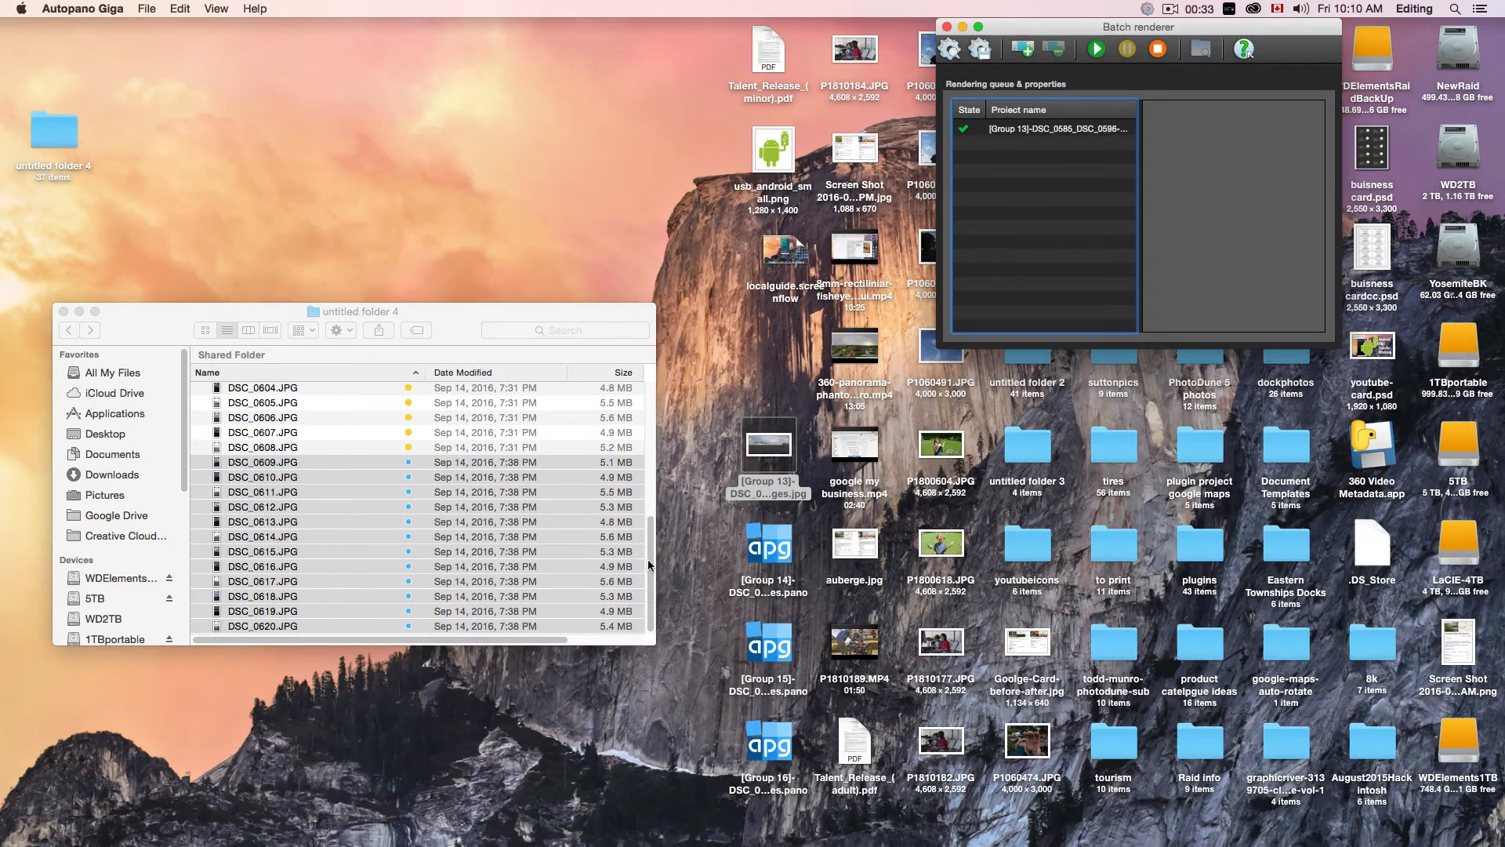
{"action": "left_click", "coordinate": [1003, 130]}
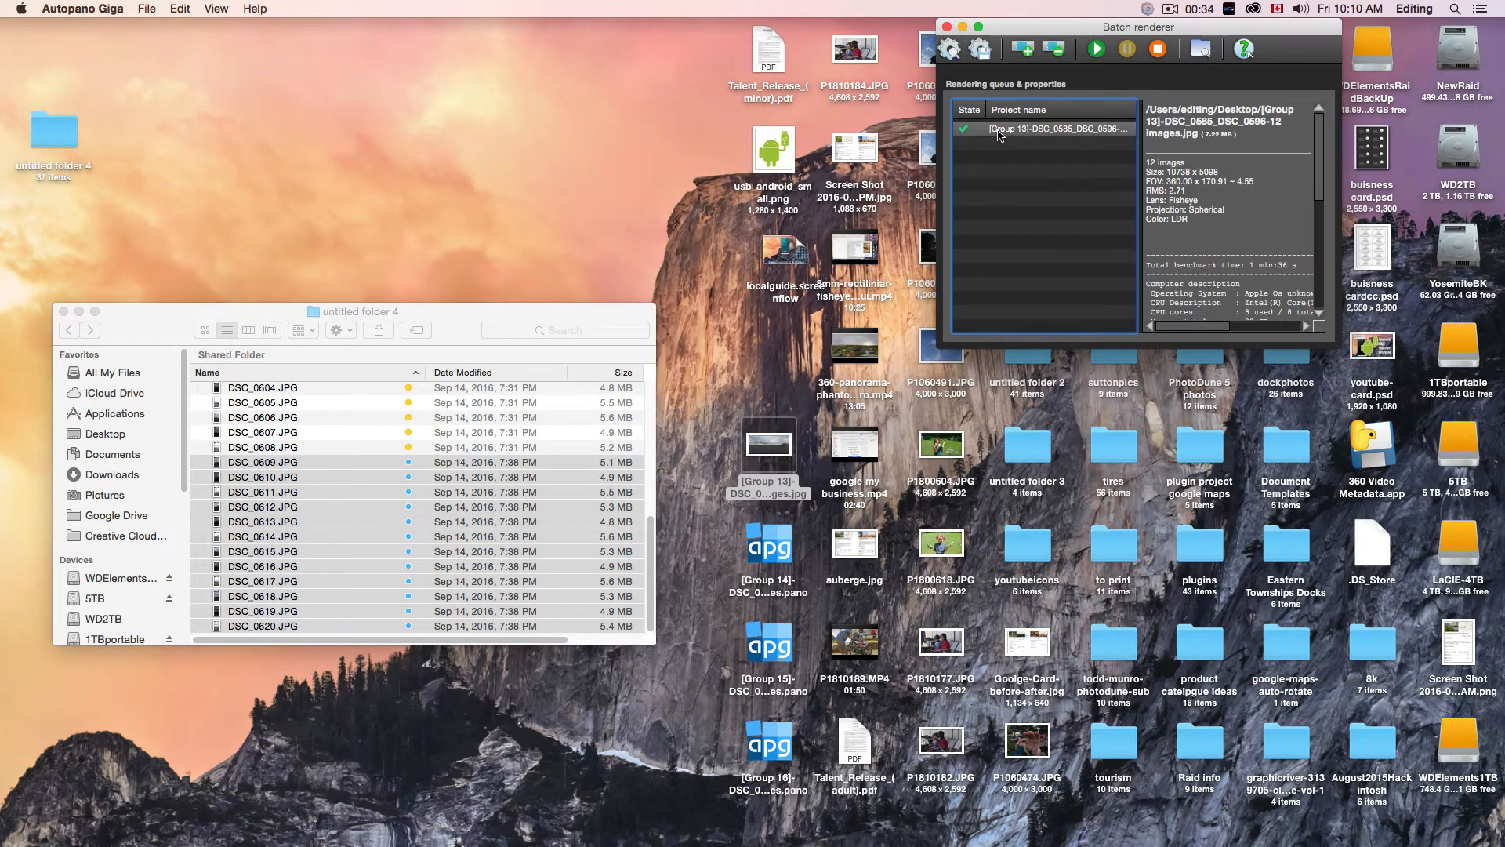
{"action": "left_click", "coordinate": [1055, 50]}
Add the Group 14, Group 15 and Group 16 .pano files from the desktop to the Batch renderer queue and start rendering.
{"action": "left_click_drag", "start_coordinate": [705, 567], "coordinate": [808, 795]}
{"action": "left_click_drag", "start_coordinate": [767, 553], "coordinate": [1077, 254]}
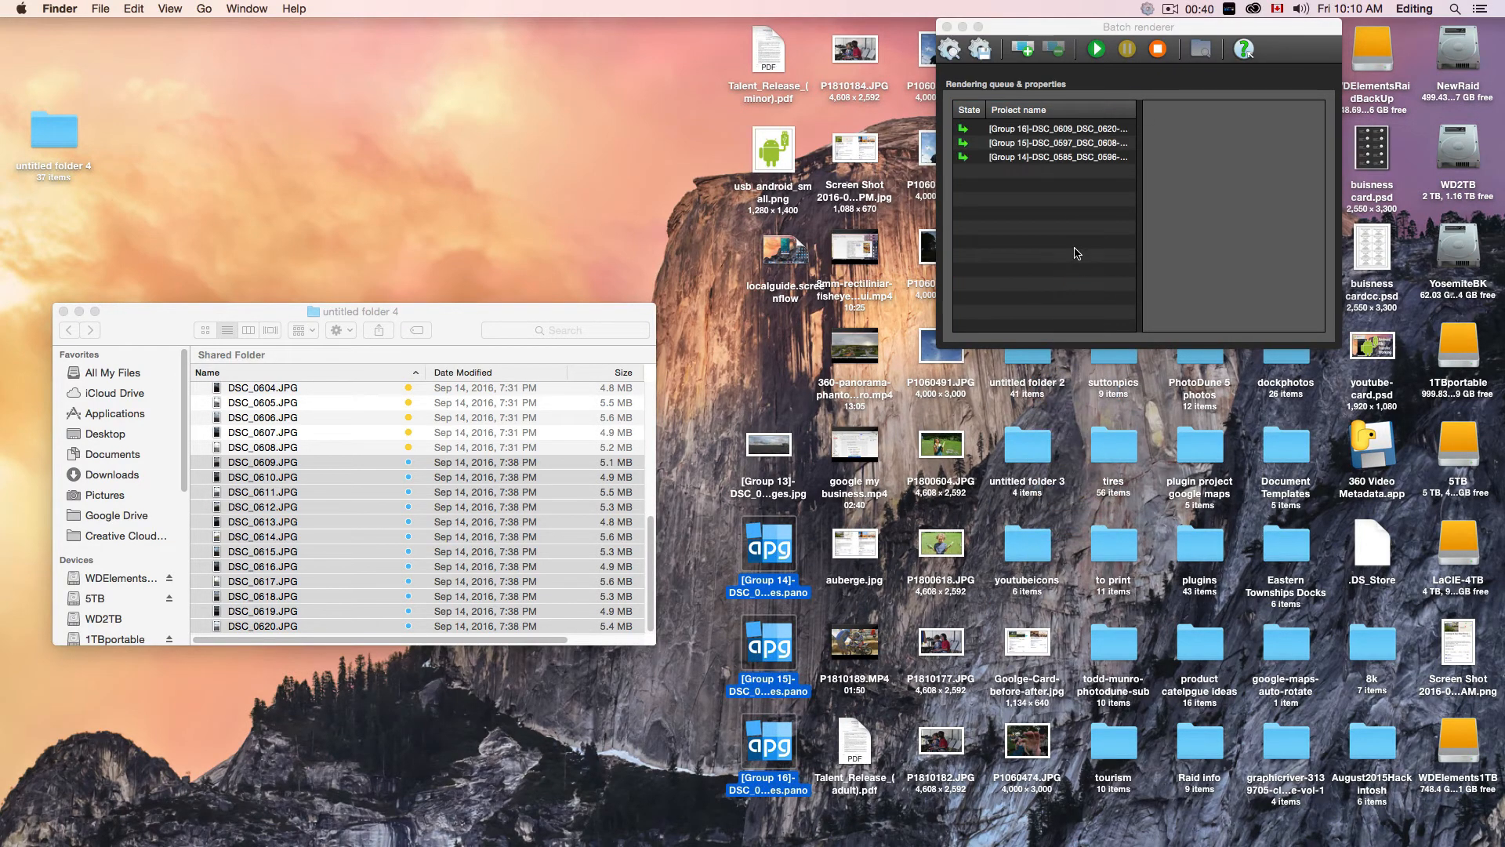
{"action": "left_click", "coordinate": [1099, 50]}
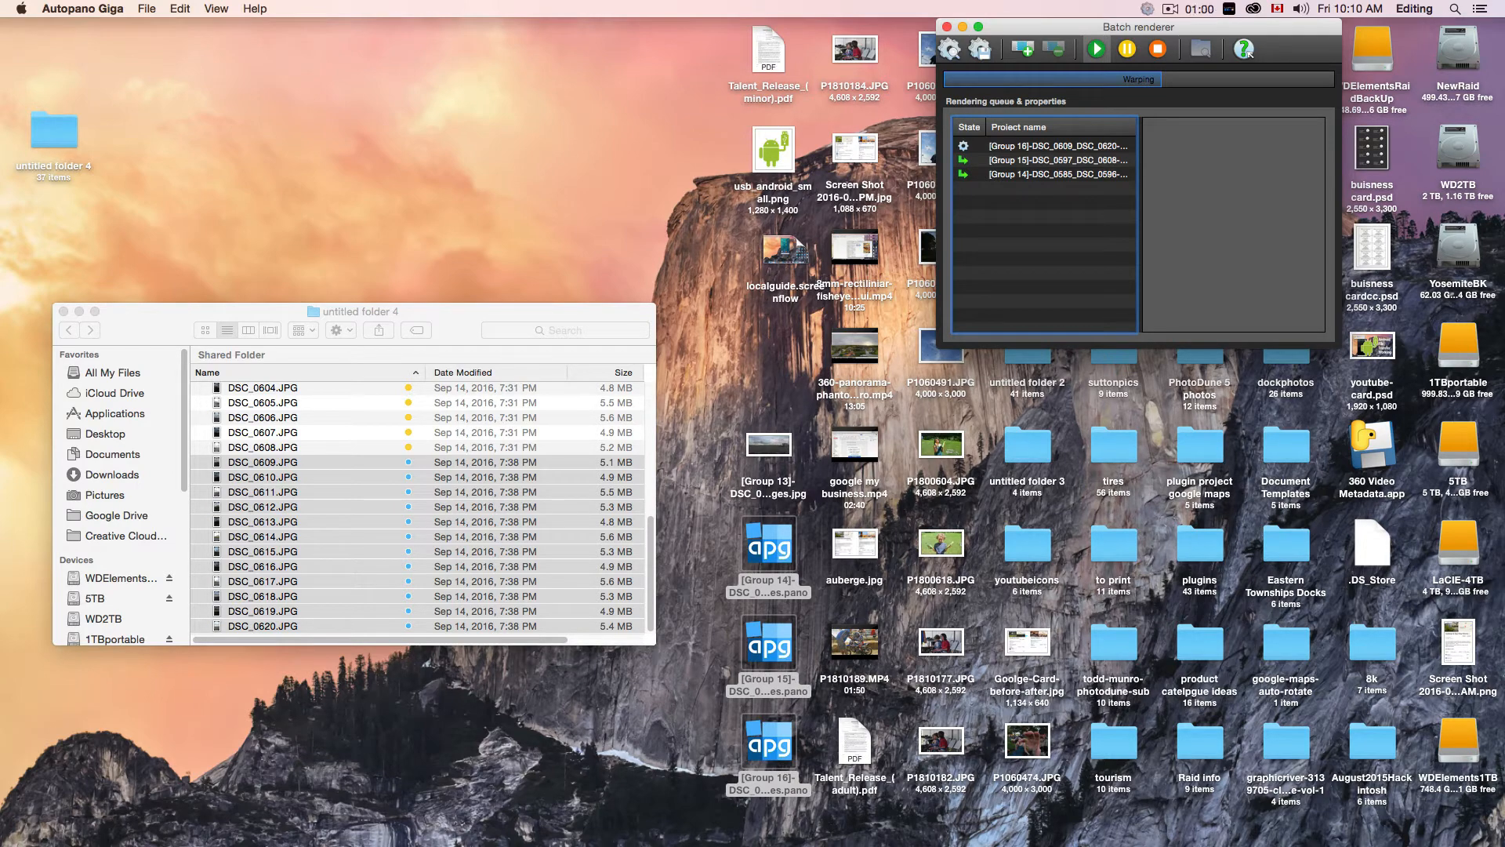
Move DSC_0585 Panorama.jpg out of untitled folder 4 onto the desktop and check the remaining source images.
{"action": "scroll", "coordinate": [379, 547], "scroll_direction": "up", "scroll_amount": 10}
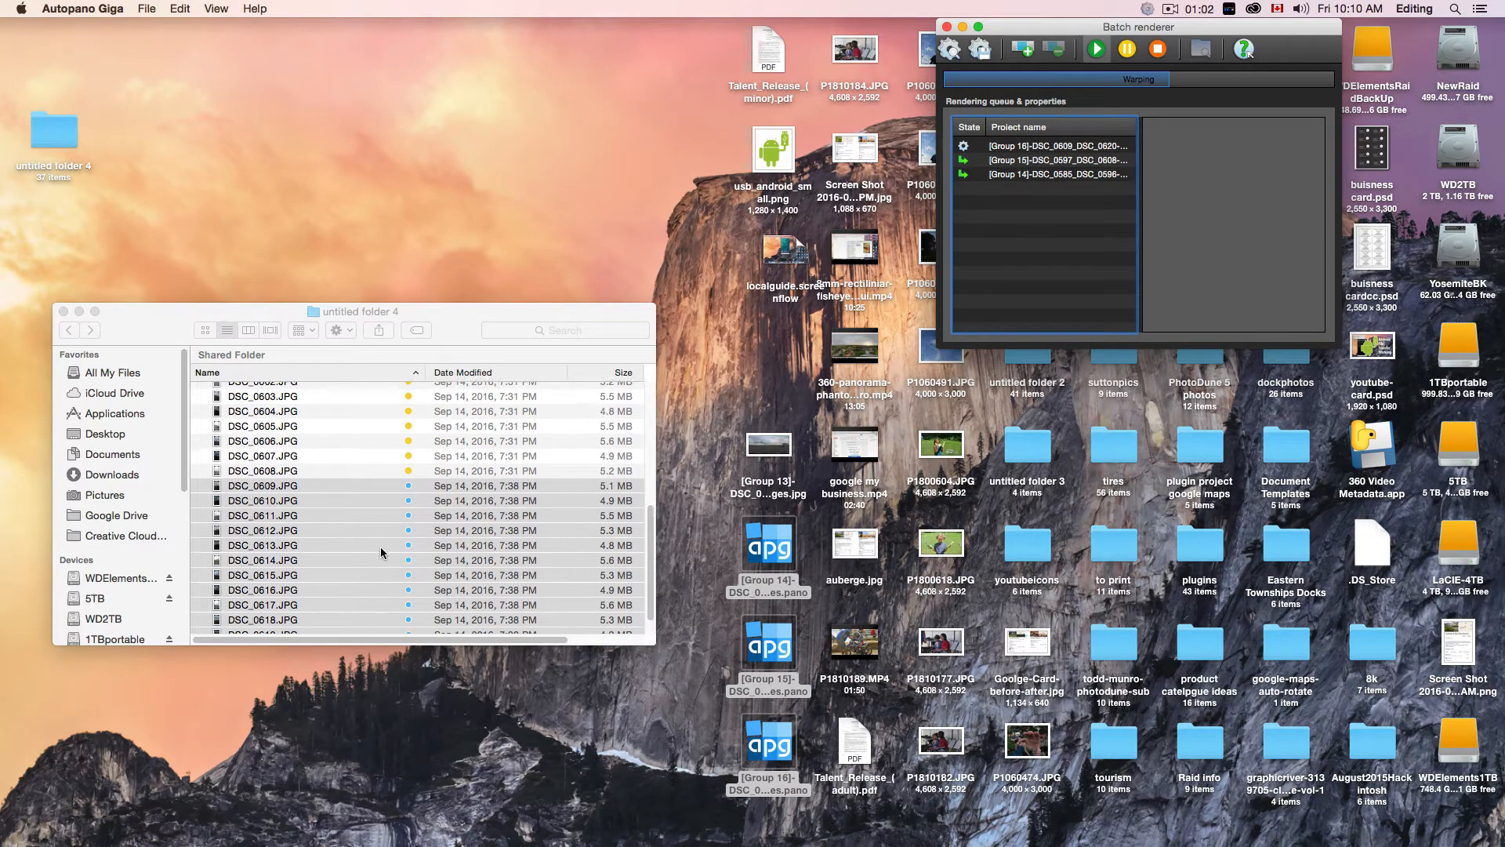
{"action": "left_click", "coordinate": [317, 396]}
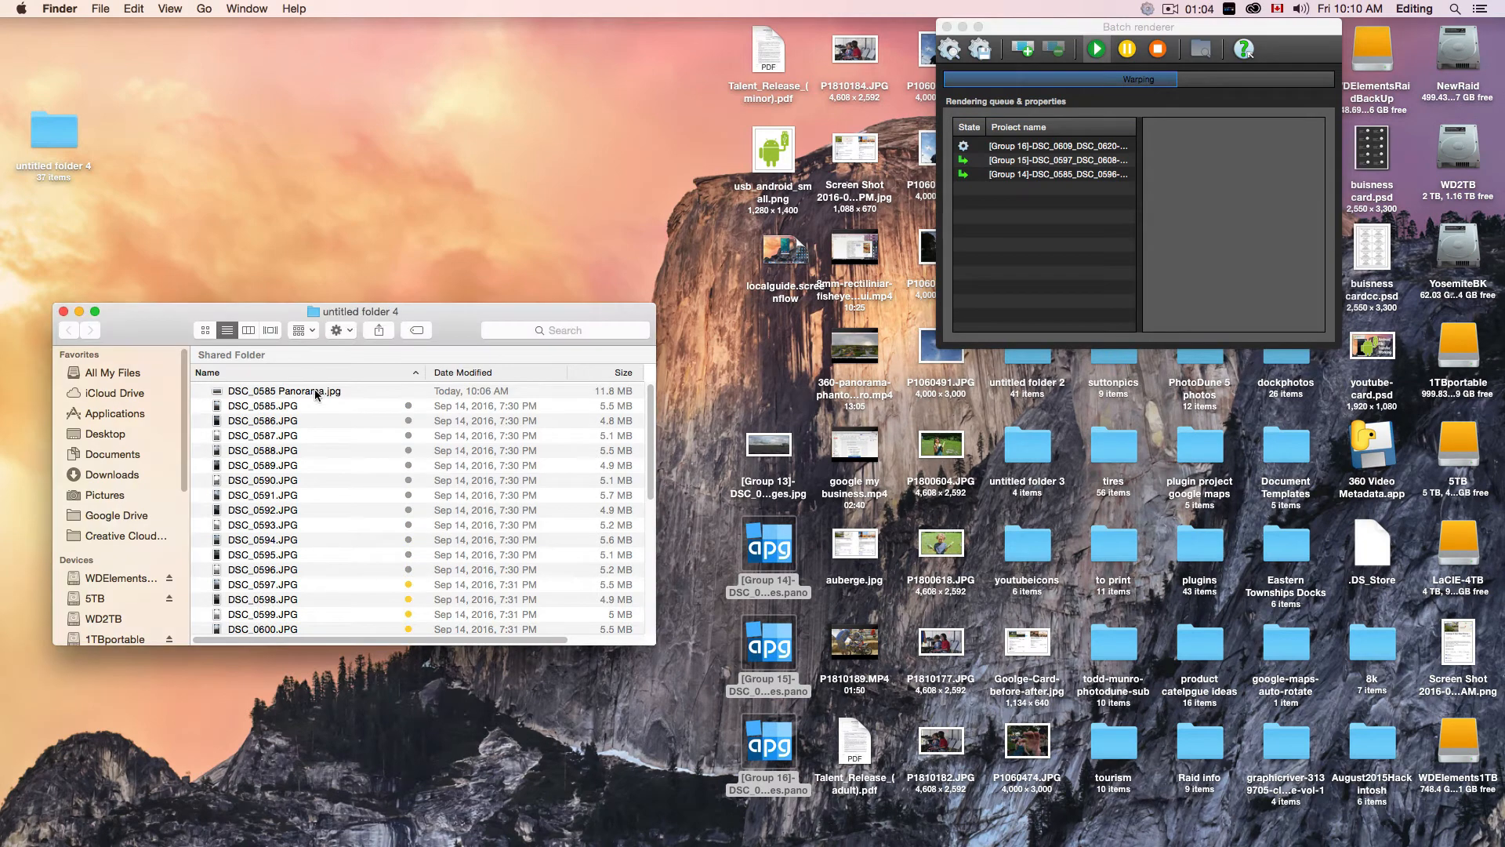
{"action": "left_click", "coordinate": [313, 391]}
{"action": "left_click_drag", "start_coordinate": [314, 389], "coordinate": [355, 221]}
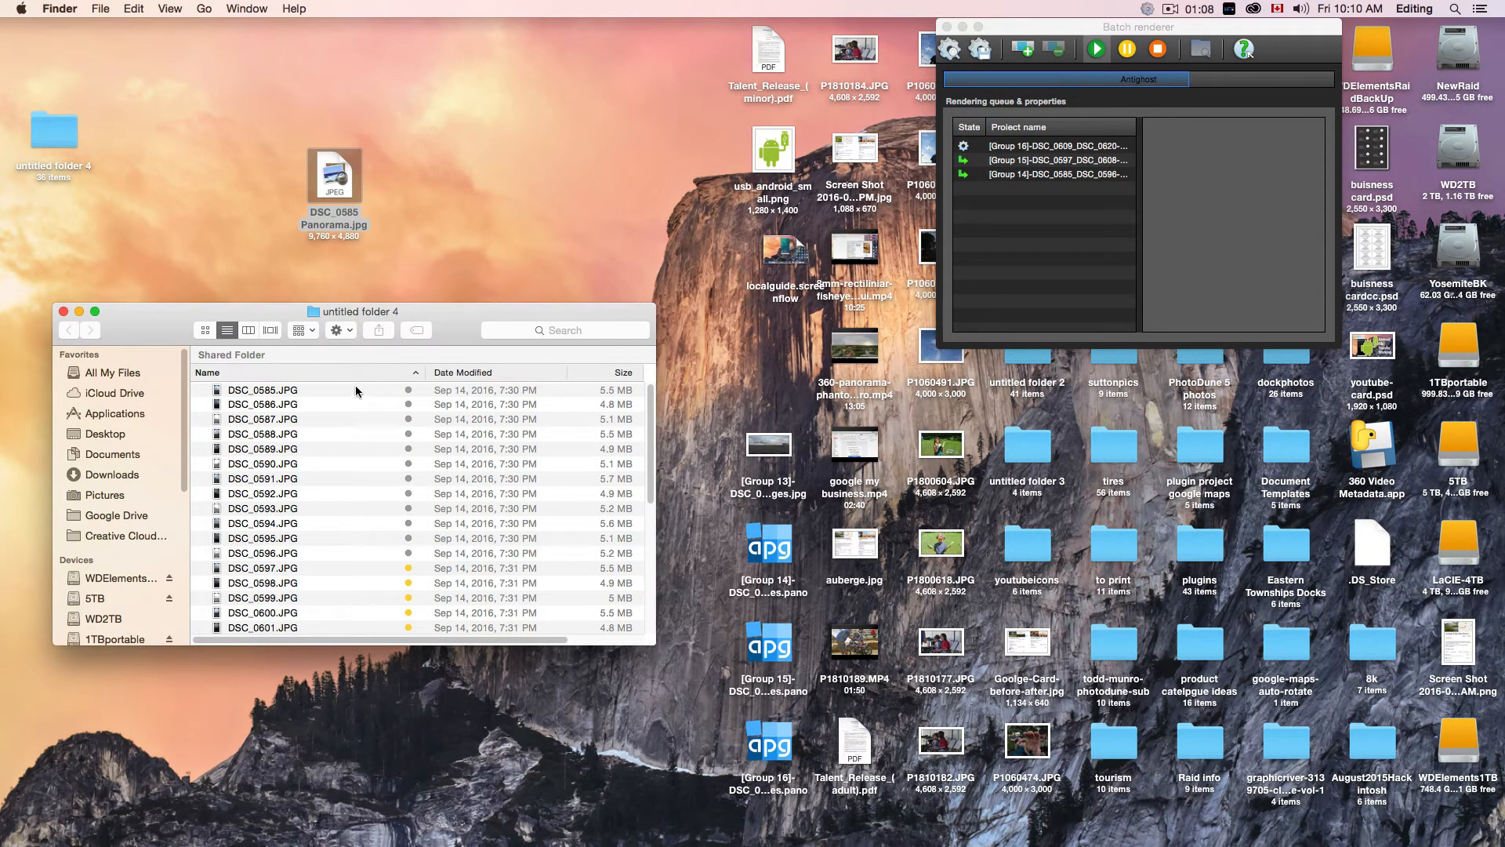
{"action": "scroll", "coordinate": [361, 557], "scroll_direction": "down", "scroll_amount": 5}
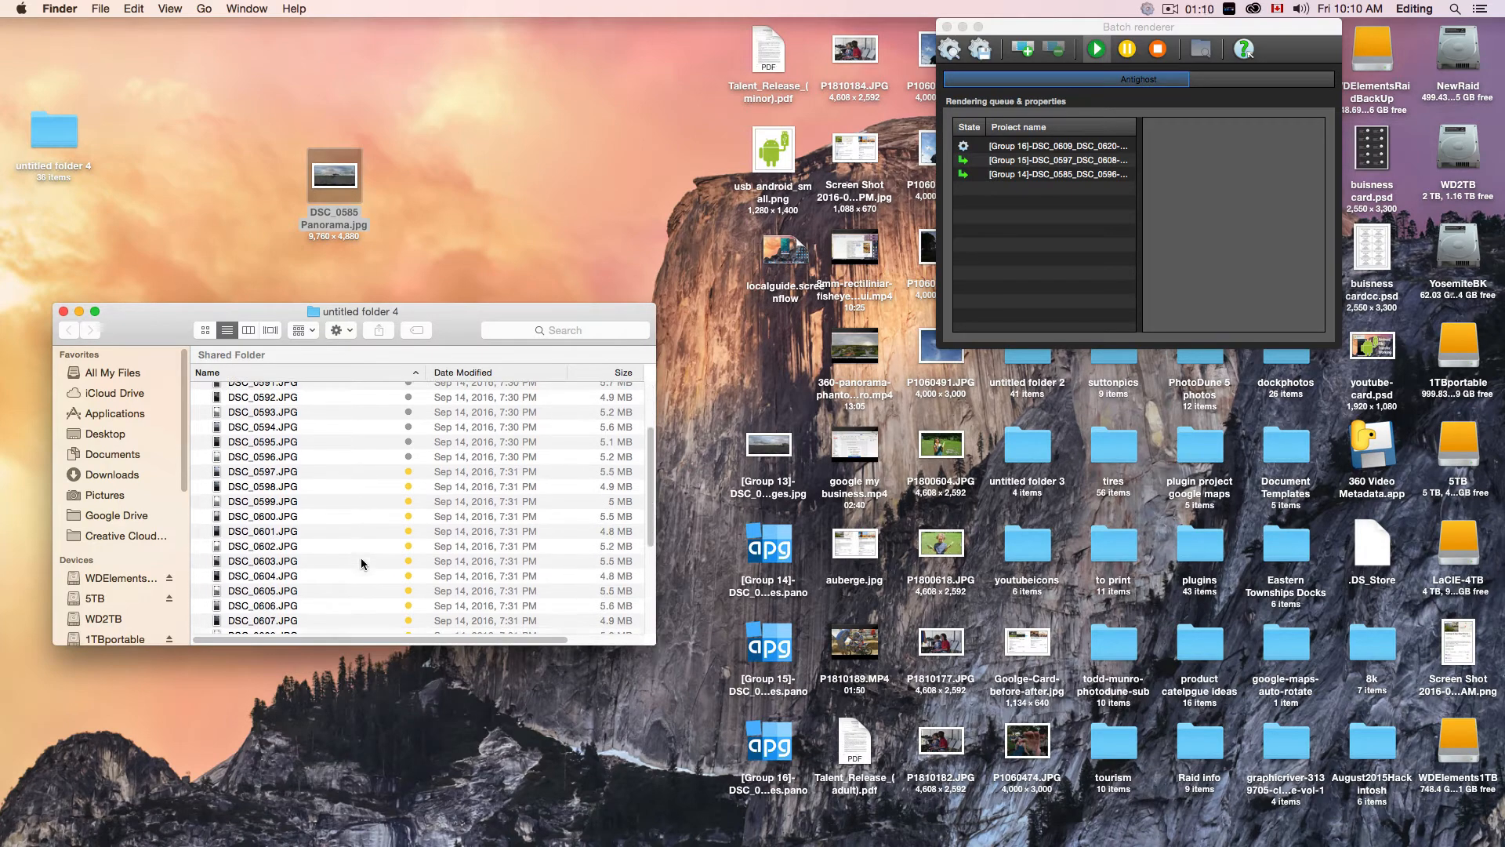
{"action": "scroll", "coordinate": [361, 558], "scroll_direction": "up", "scroll_amount": 5}
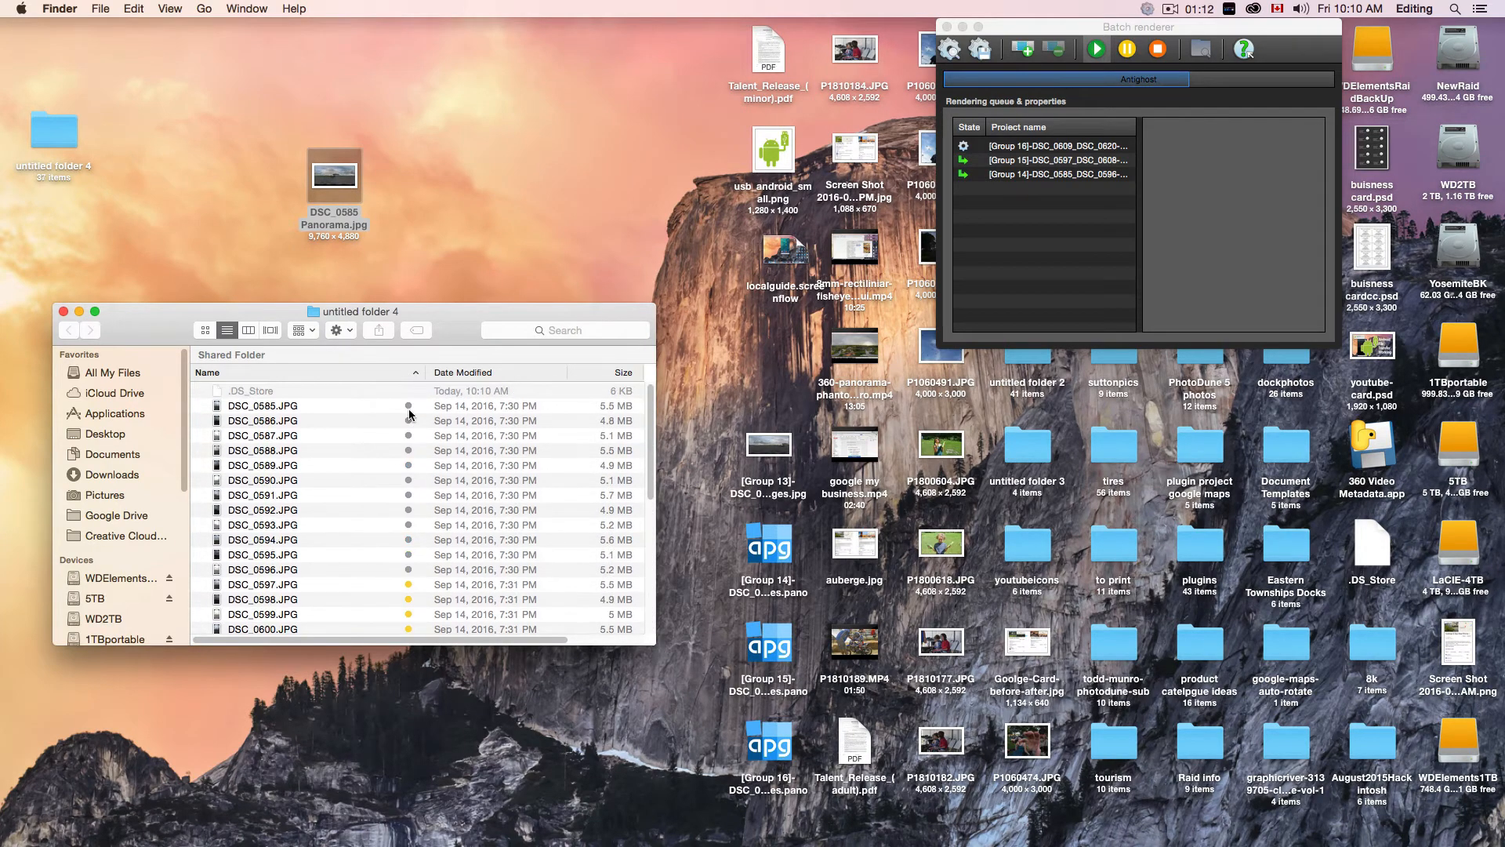
{"action": "scroll", "coordinate": [430, 614], "scroll_direction": "down", "scroll_amount": 5}
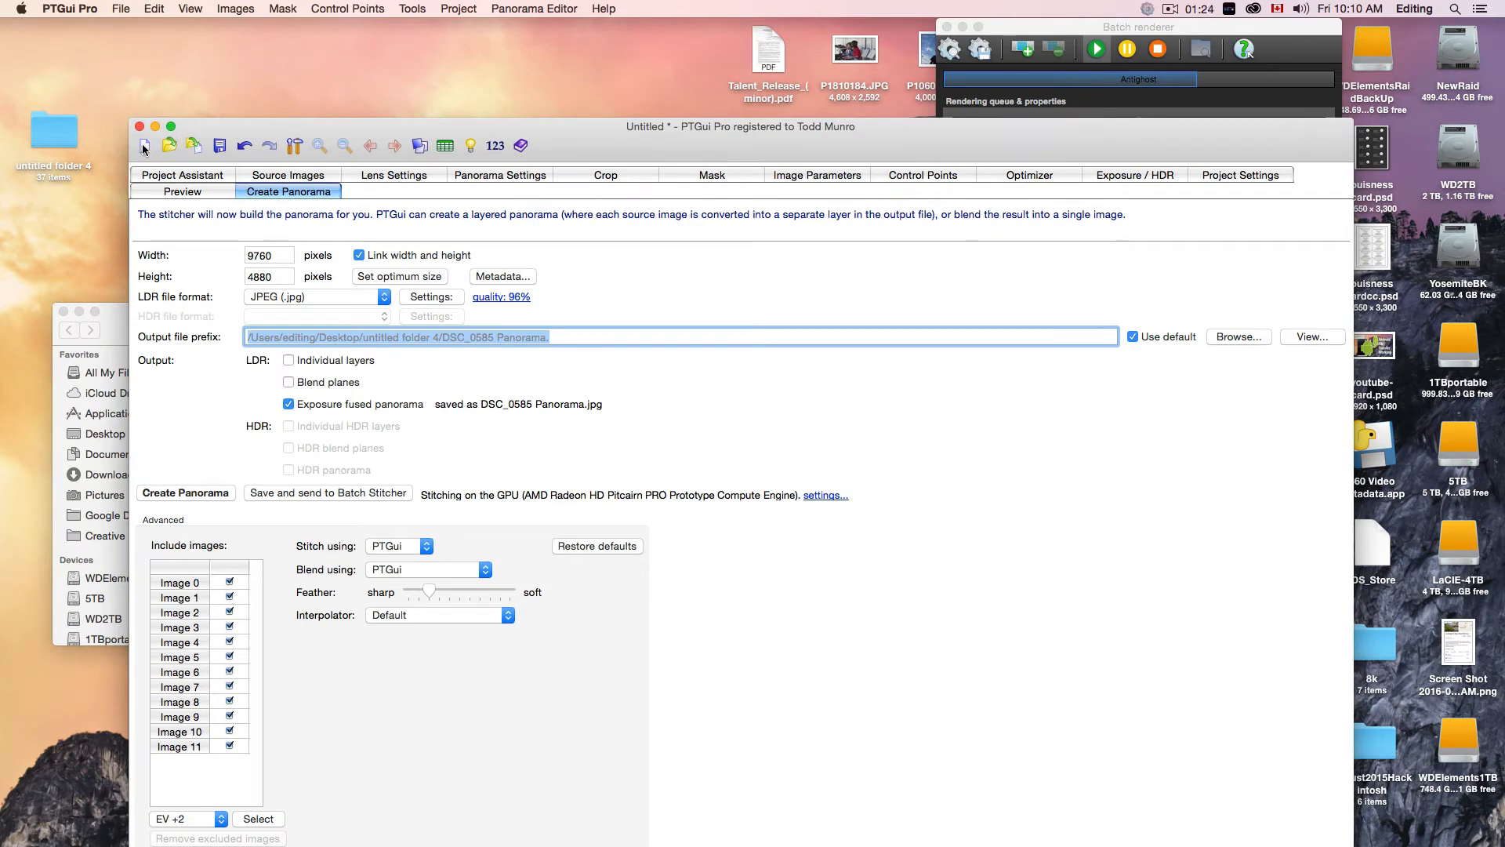
Start a new PTGui Pro project without saving the current one and move the project window lower on the desktop.
{"action": "left_click", "coordinate": [145, 146]}
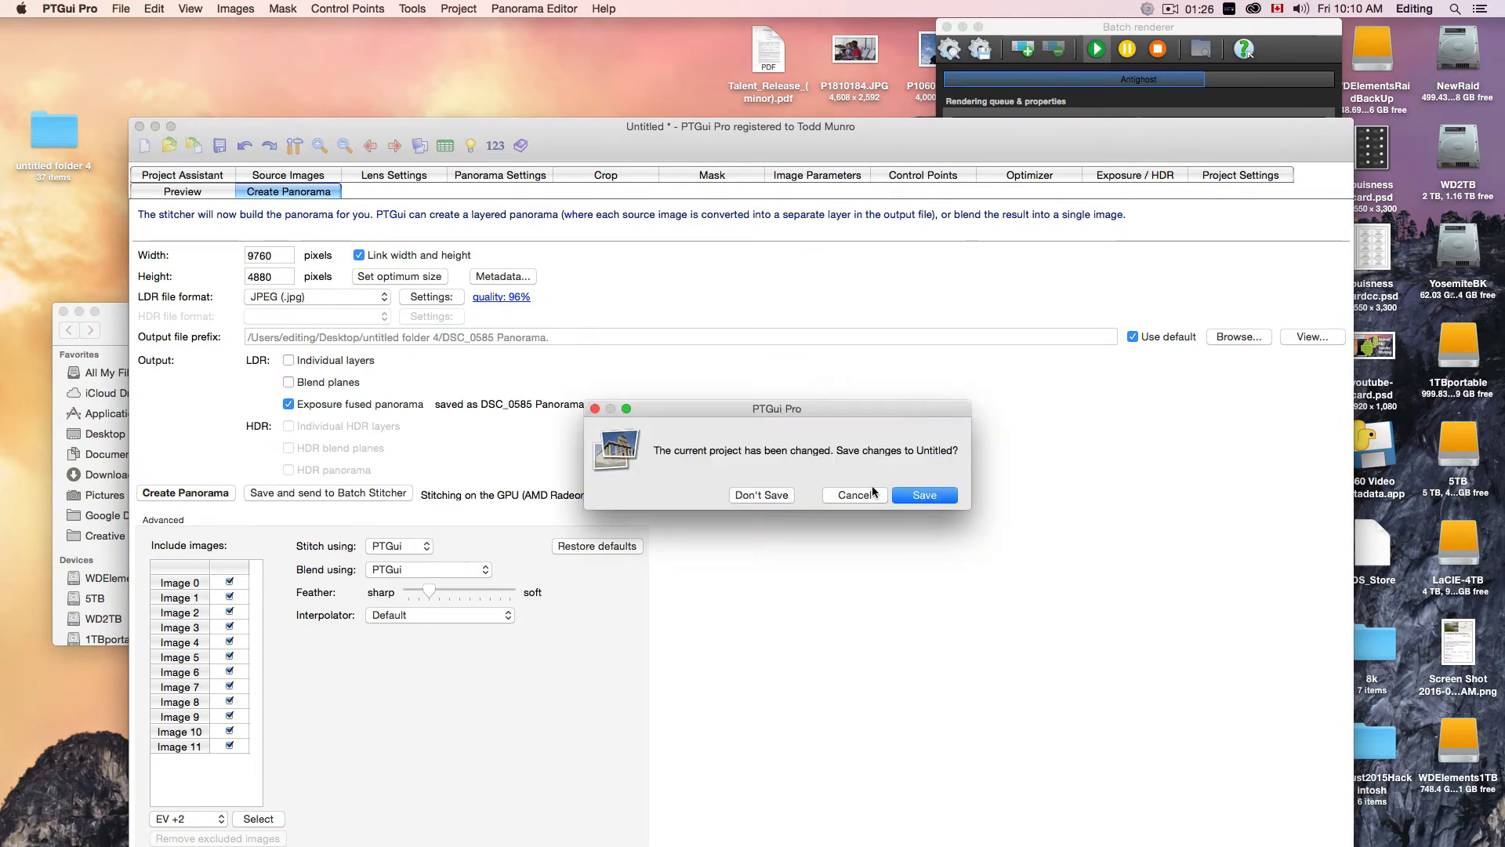
{"action": "left_click", "coordinate": [771, 495]}
{"action": "left_click_drag", "start_coordinate": [536, 127], "coordinate": [575, 211]}
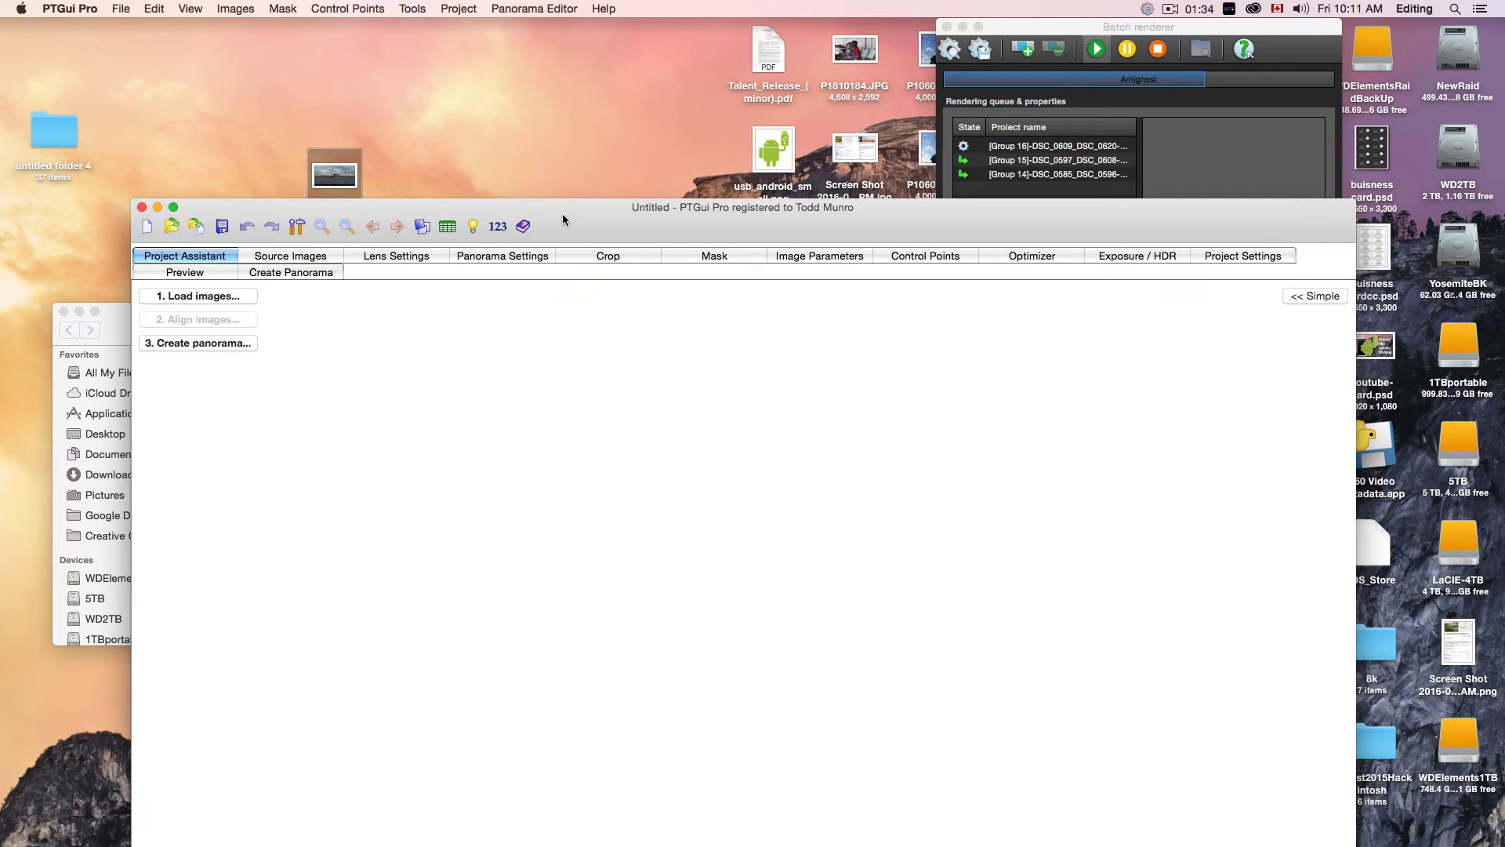
Create Batch Builder projects in PTGui Pro from untitled folder 4, using a fixed number of 12 images per panorama.
{"action": "left_click", "coordinate": [455, 9]}
{"action": "mouse_move", "coordinate": [413, 8]}
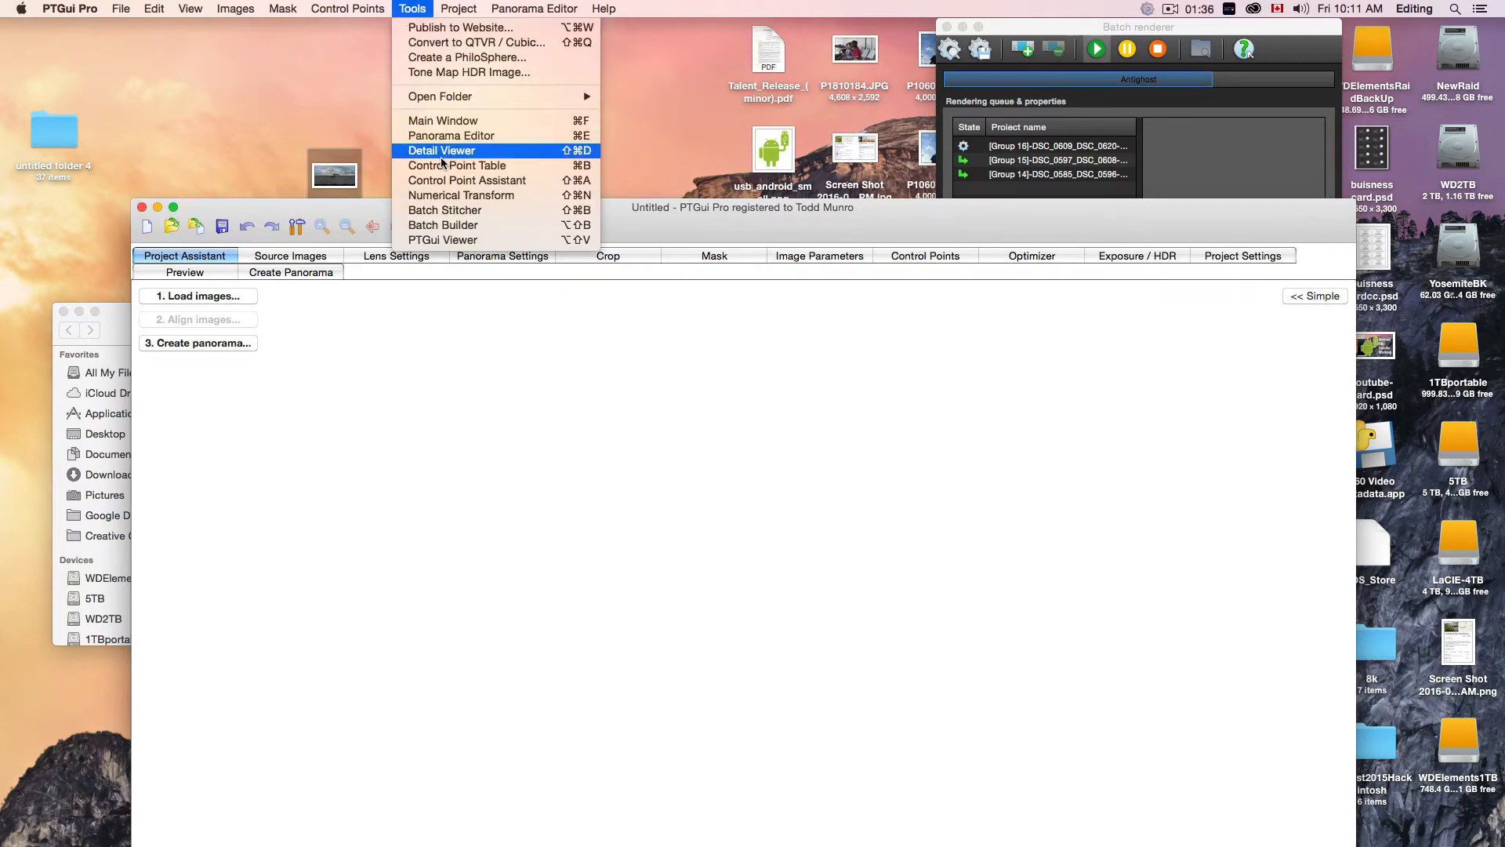
{"action": "left_click", "coordinate": [445, 225]}
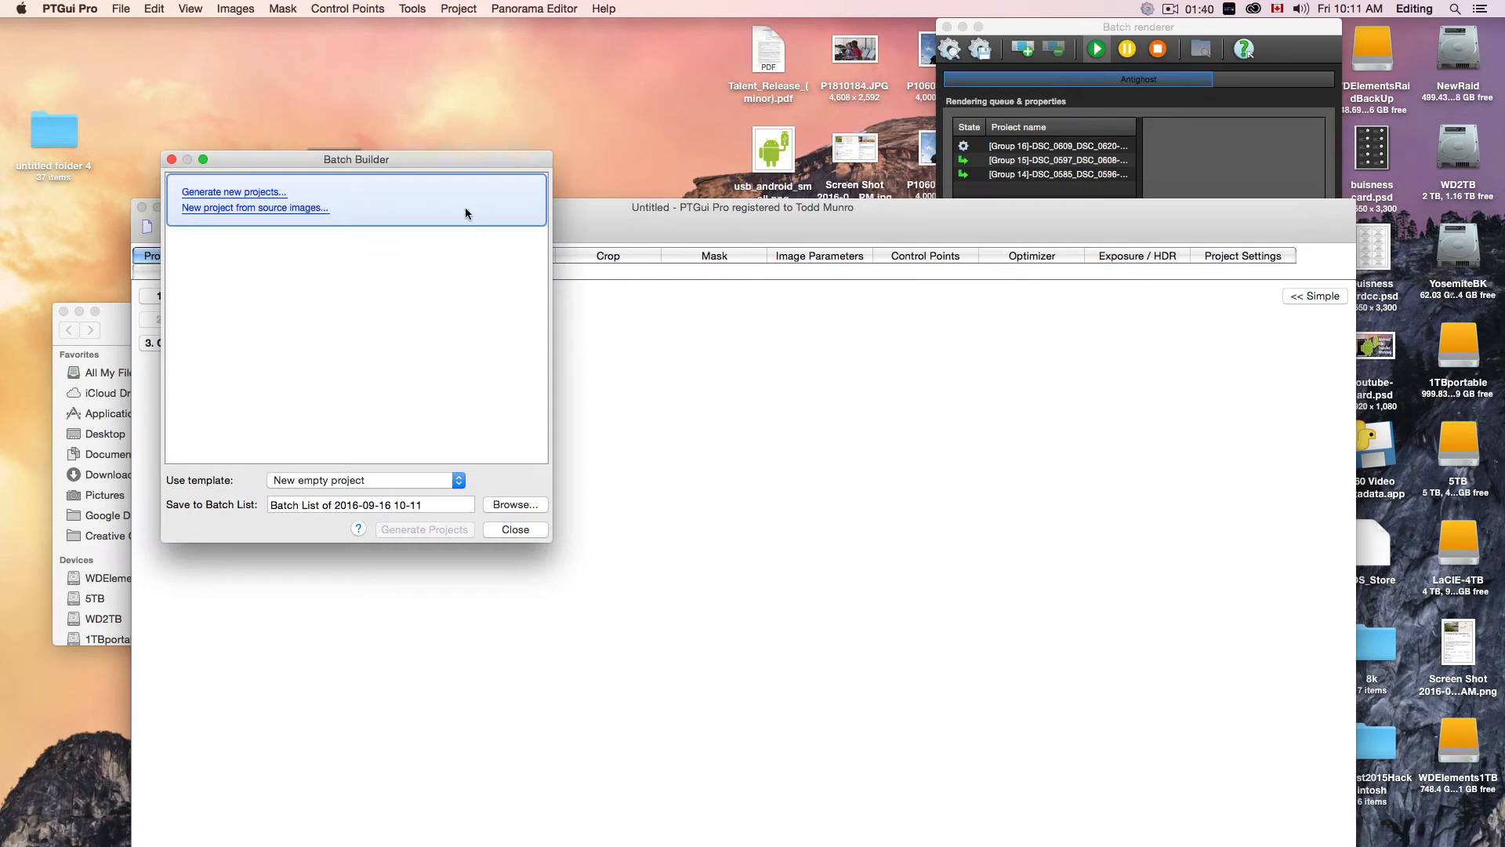
{"action": "left_click", "coordinate": [224, 193]}
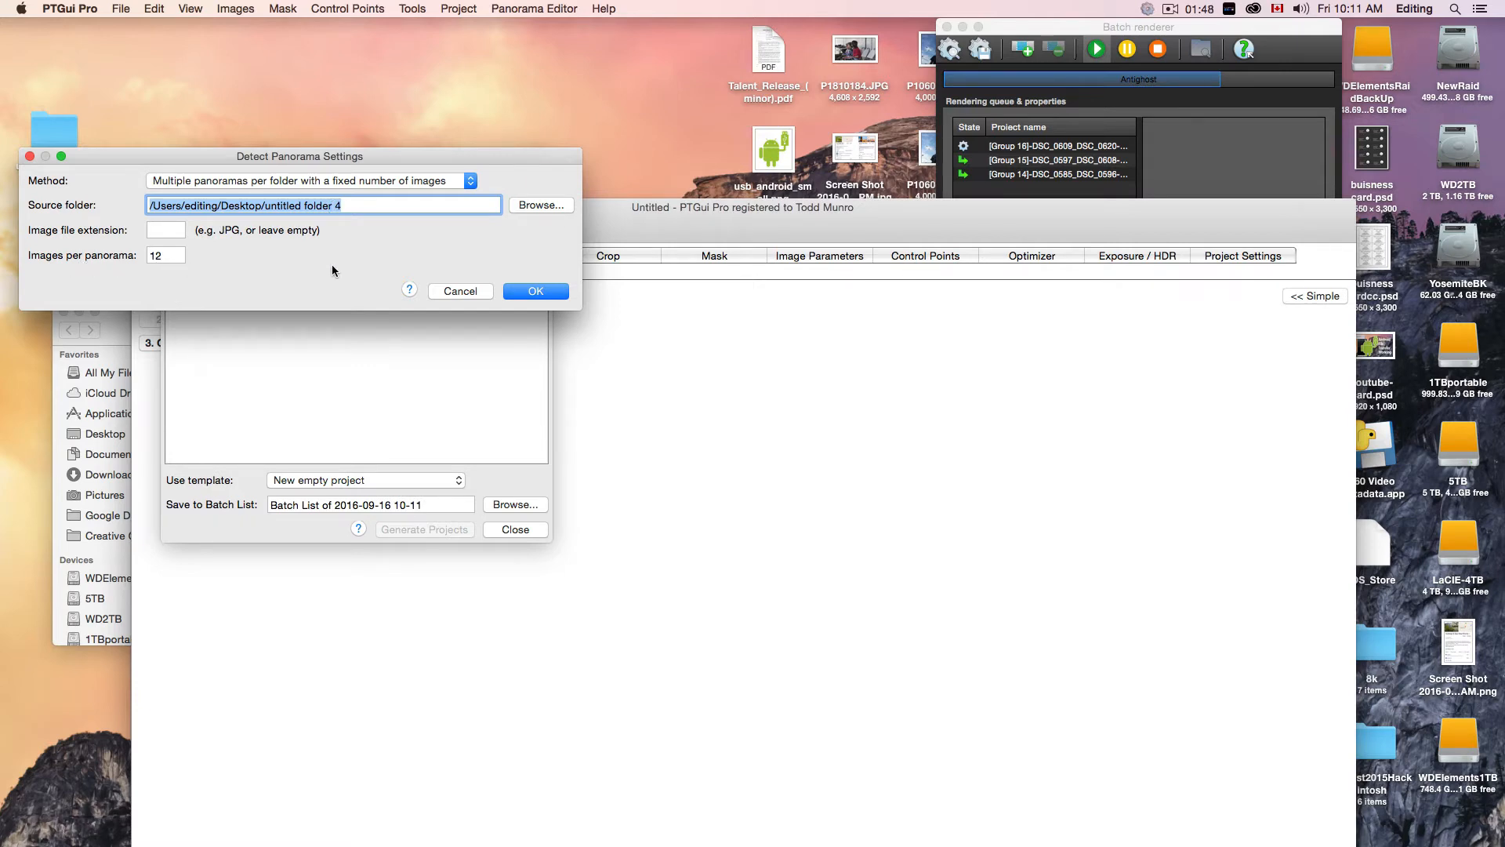
{"action": "left_click", "coordinate": [530, 291]}
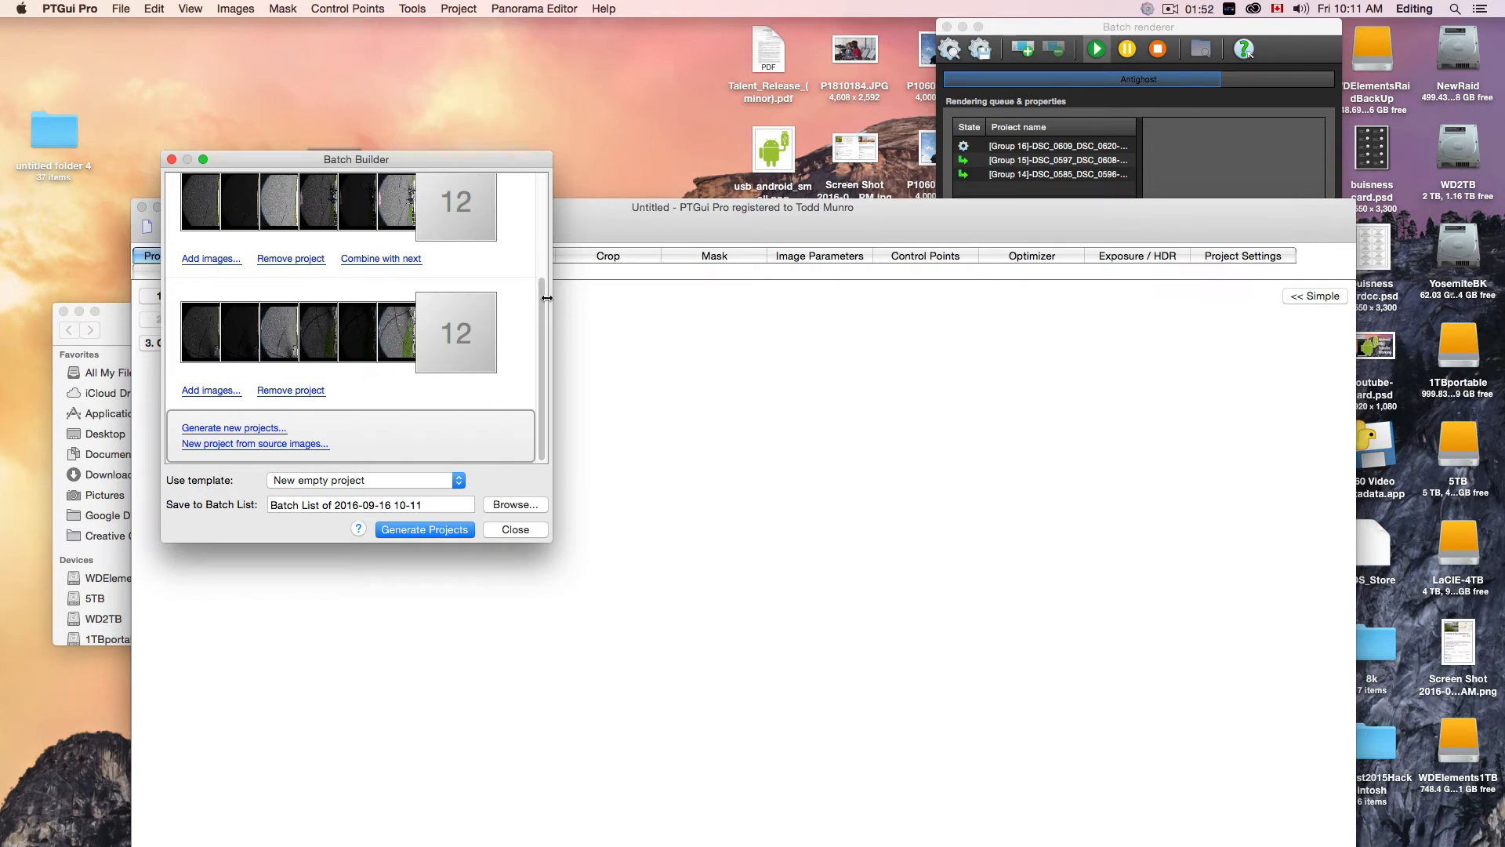
Generate the batch projects using the current project as a template, send them to the Batch Stitcher, and shrink and reposition its window.
{"action": "scroll", "coordinate": [538, 305], "scroll_direction": "up", "scroll_amount": 3}
{"action": "scroll", "coordinate": [548, 323], "scroll_direction": "down", "scroll_amount": 3}
{"action": "left_click", "coordinate": [458, 480]}
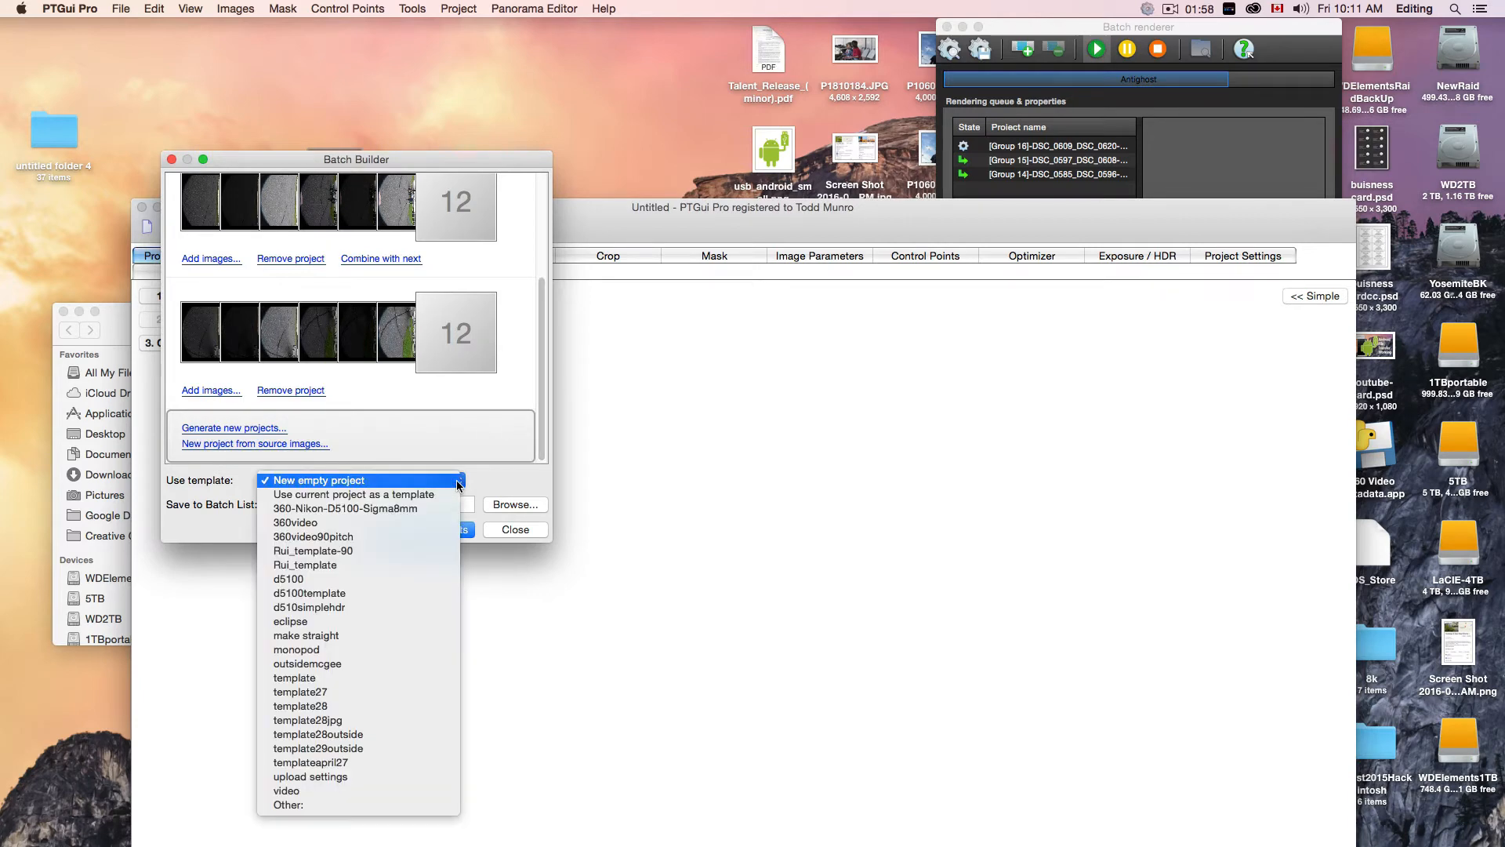
{"action": "left_click", "coordinate": [384, 494]}
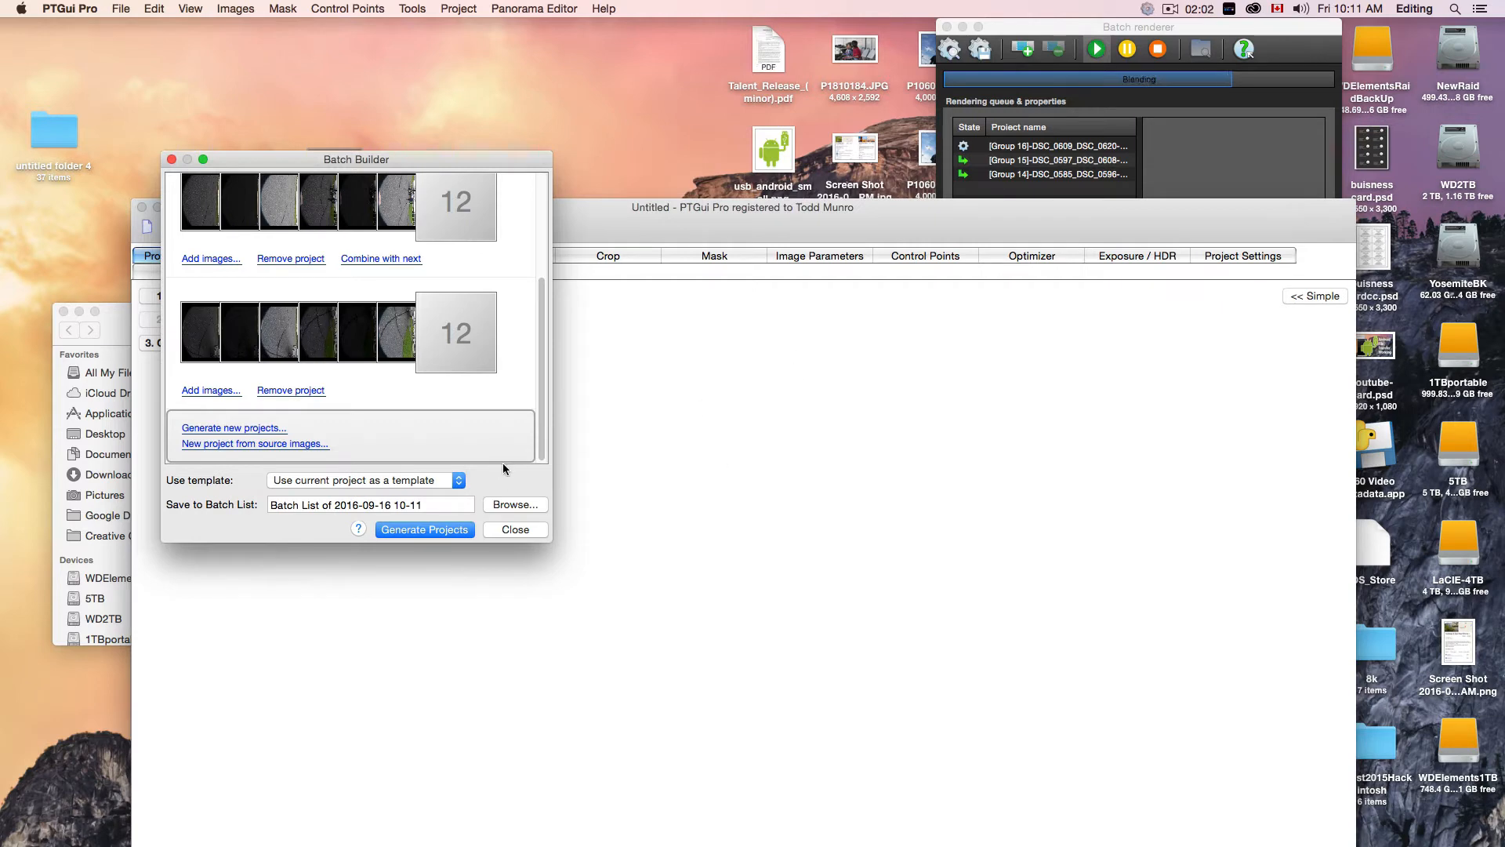
{"action": "left_click", "coordinate": [463, 530]}
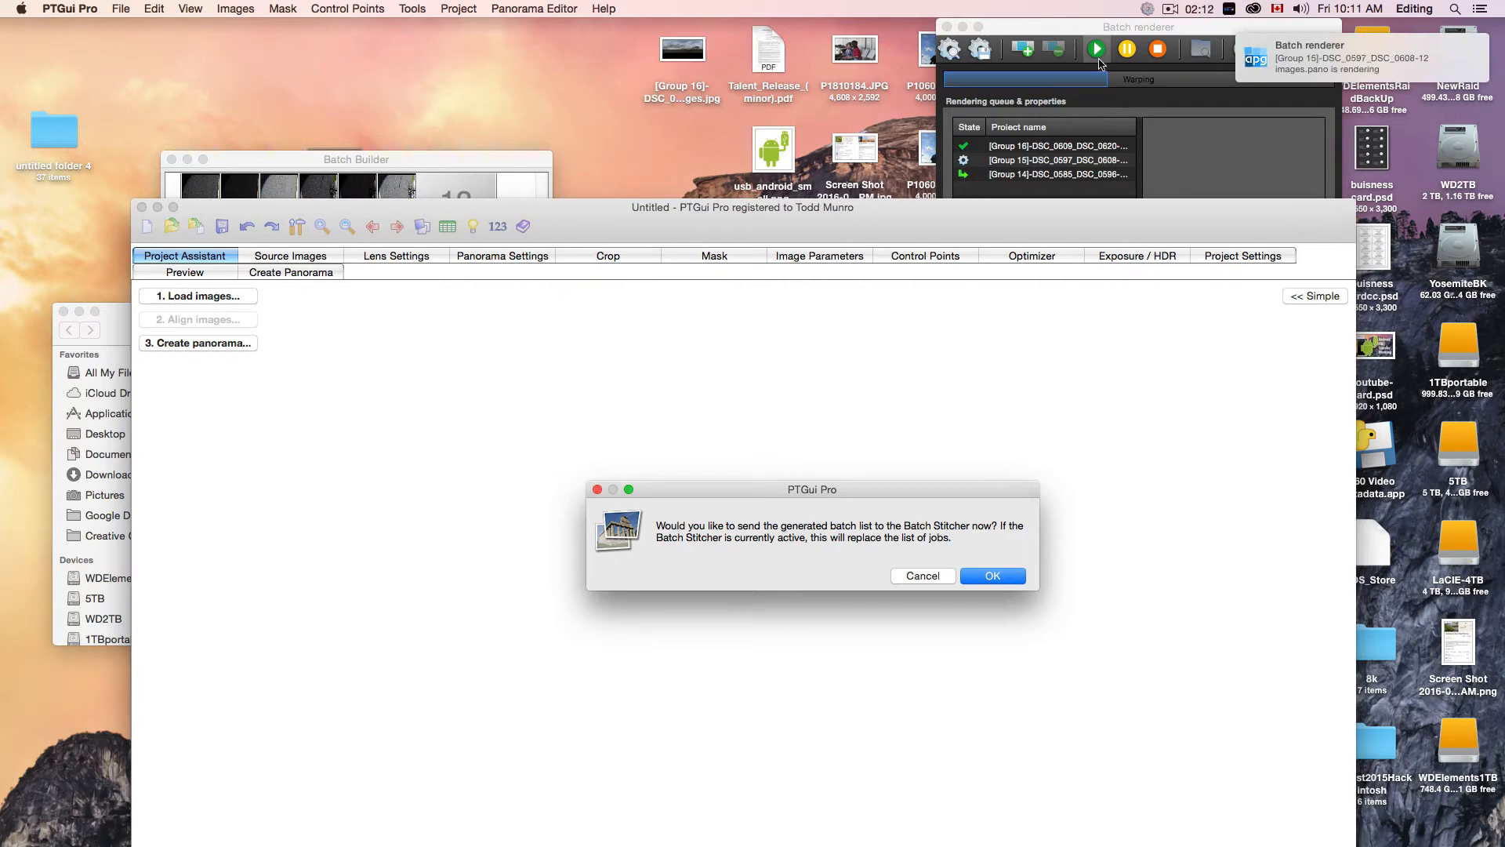
{"action": "left_click", "coordinate": [993, 576]}
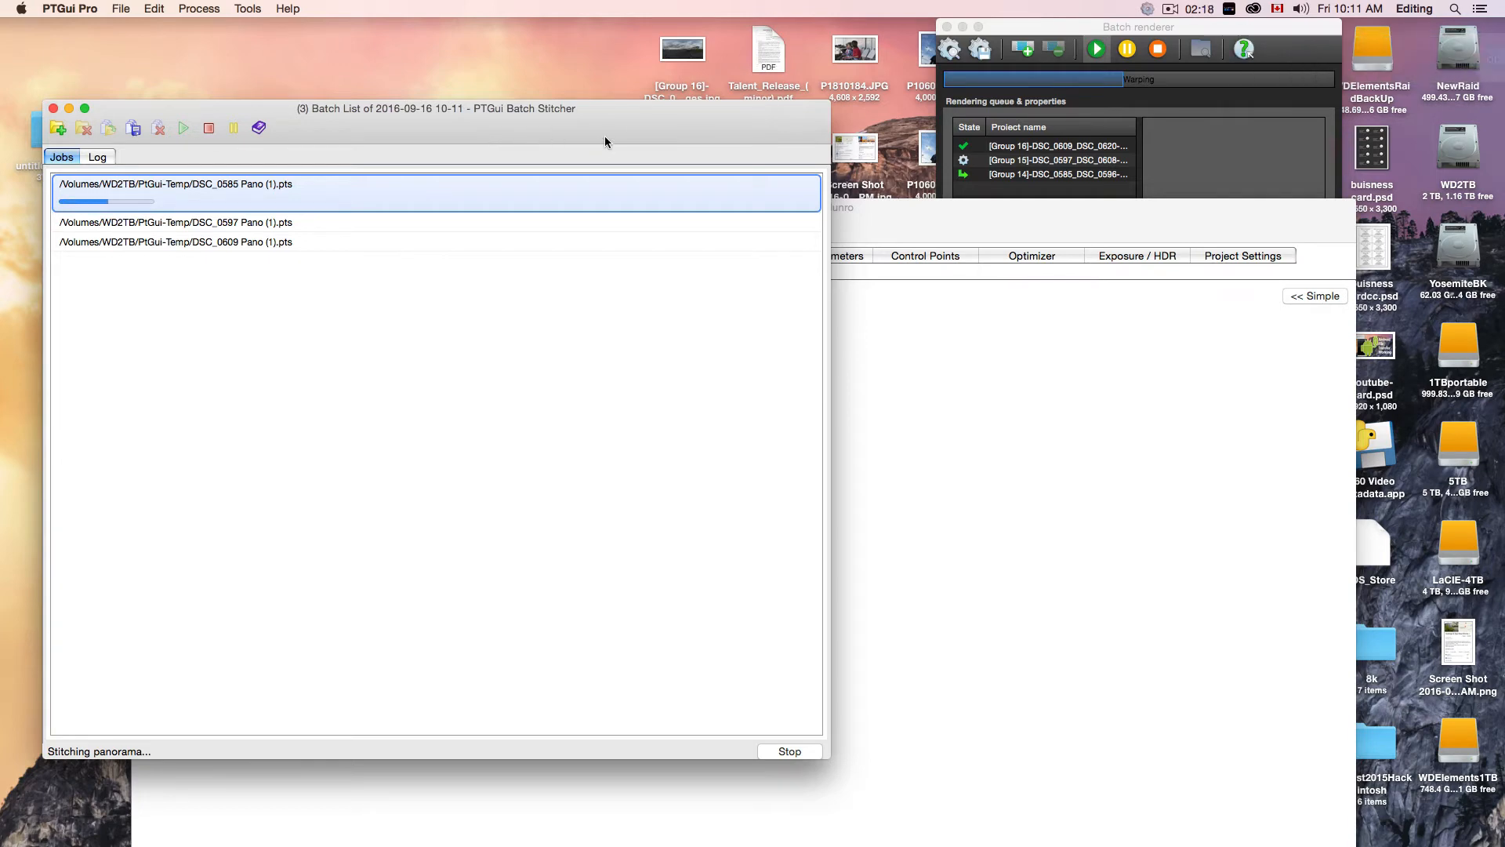
{"action": "left_click_drag", "start_coordinate": [826, 756], "coordinate": [558, 396]}
{"action": "left_click_drag", "start_coordinate": [475, 132], "coordinate": [694, 65]}
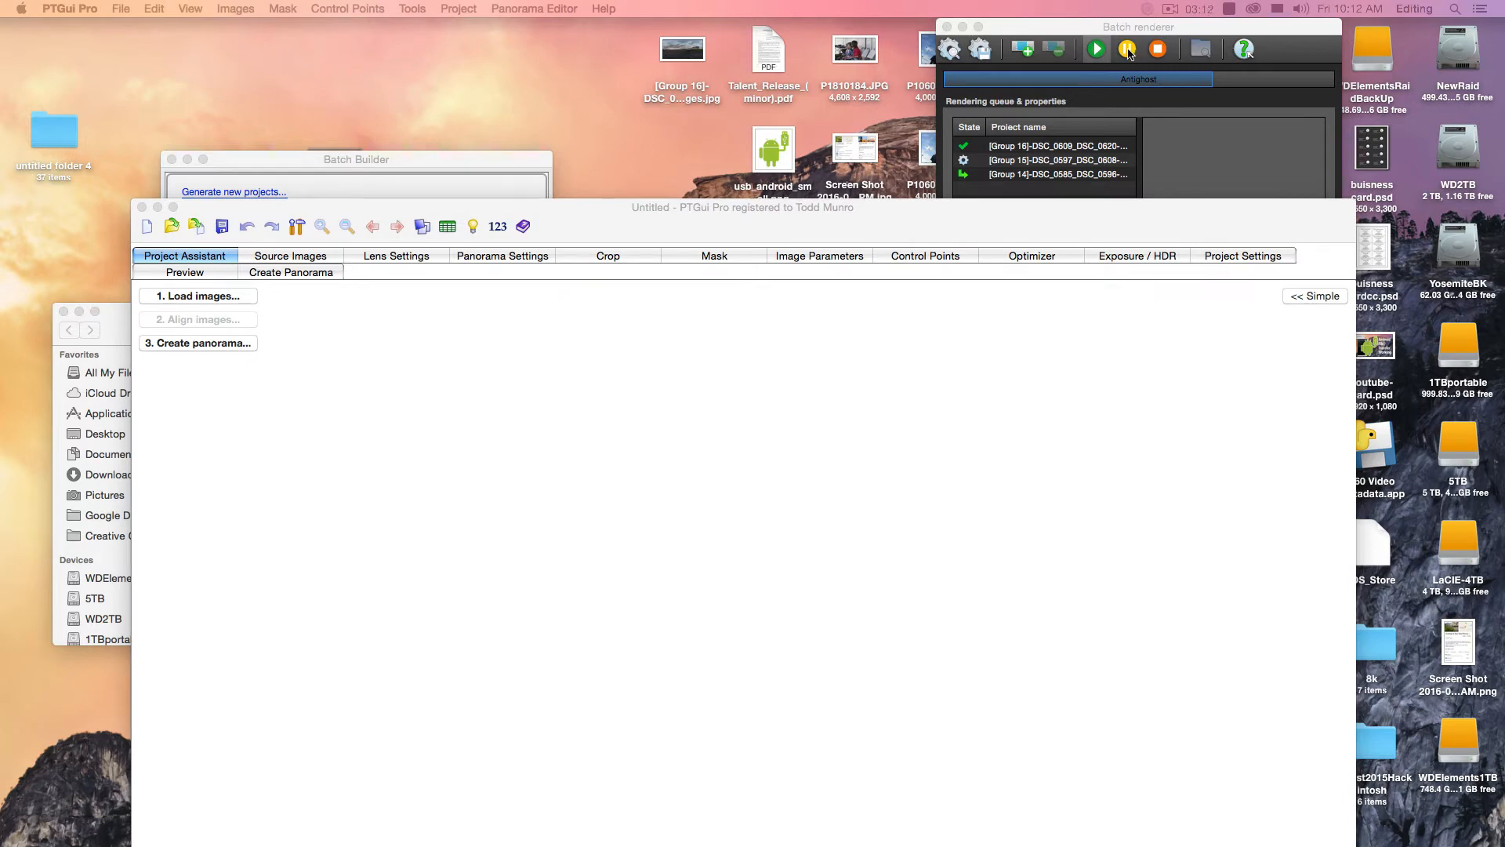
{"action": "left_click", "coordinate": [1195, 11]}
{"action": "mouse_move", "coordinate": [1170, 10]}
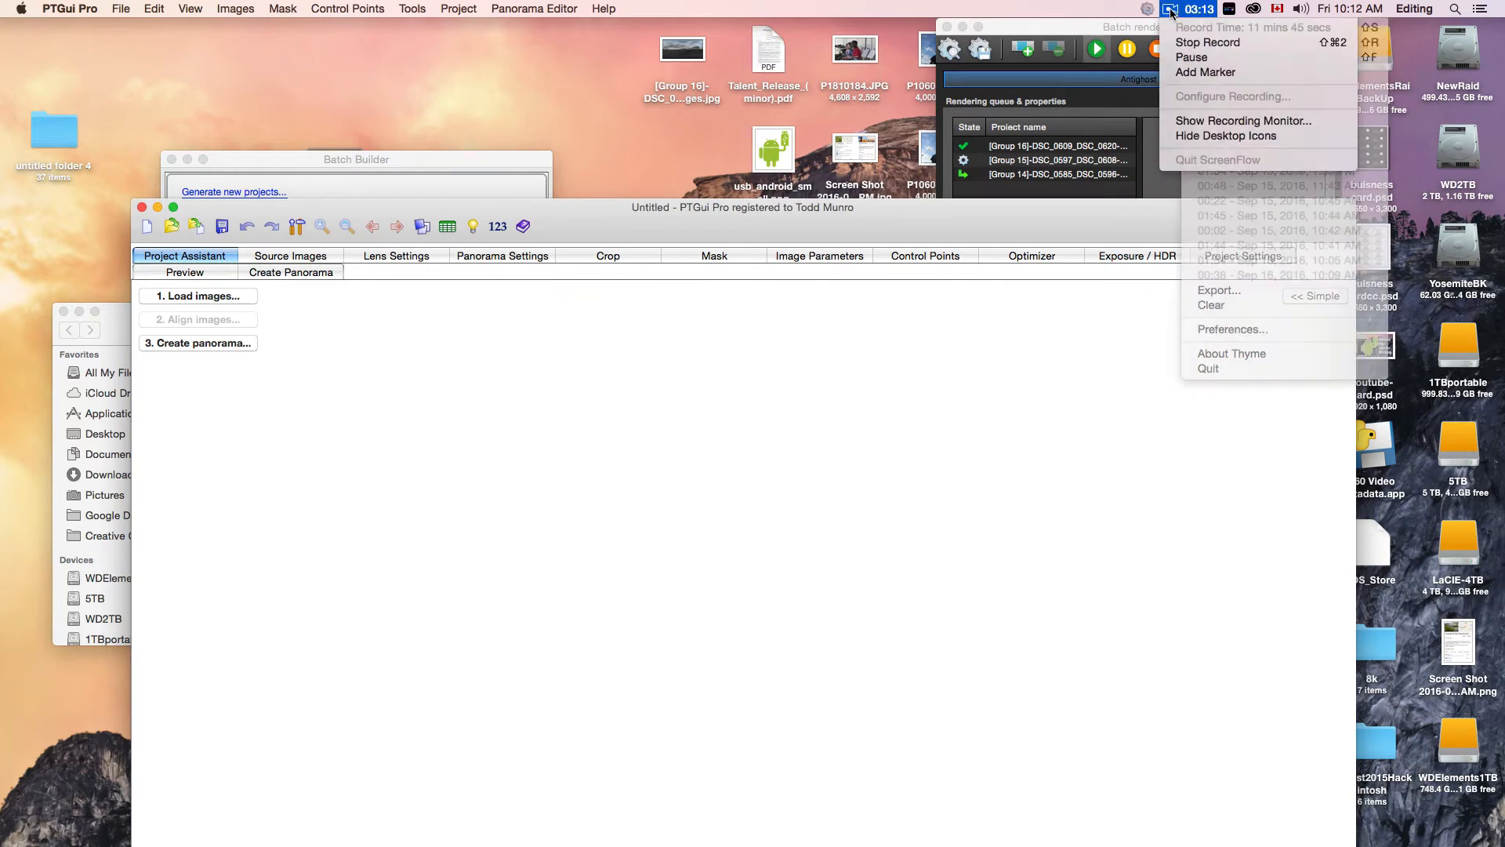
{"action": "left_click", "coordinate": [1188, 60]}
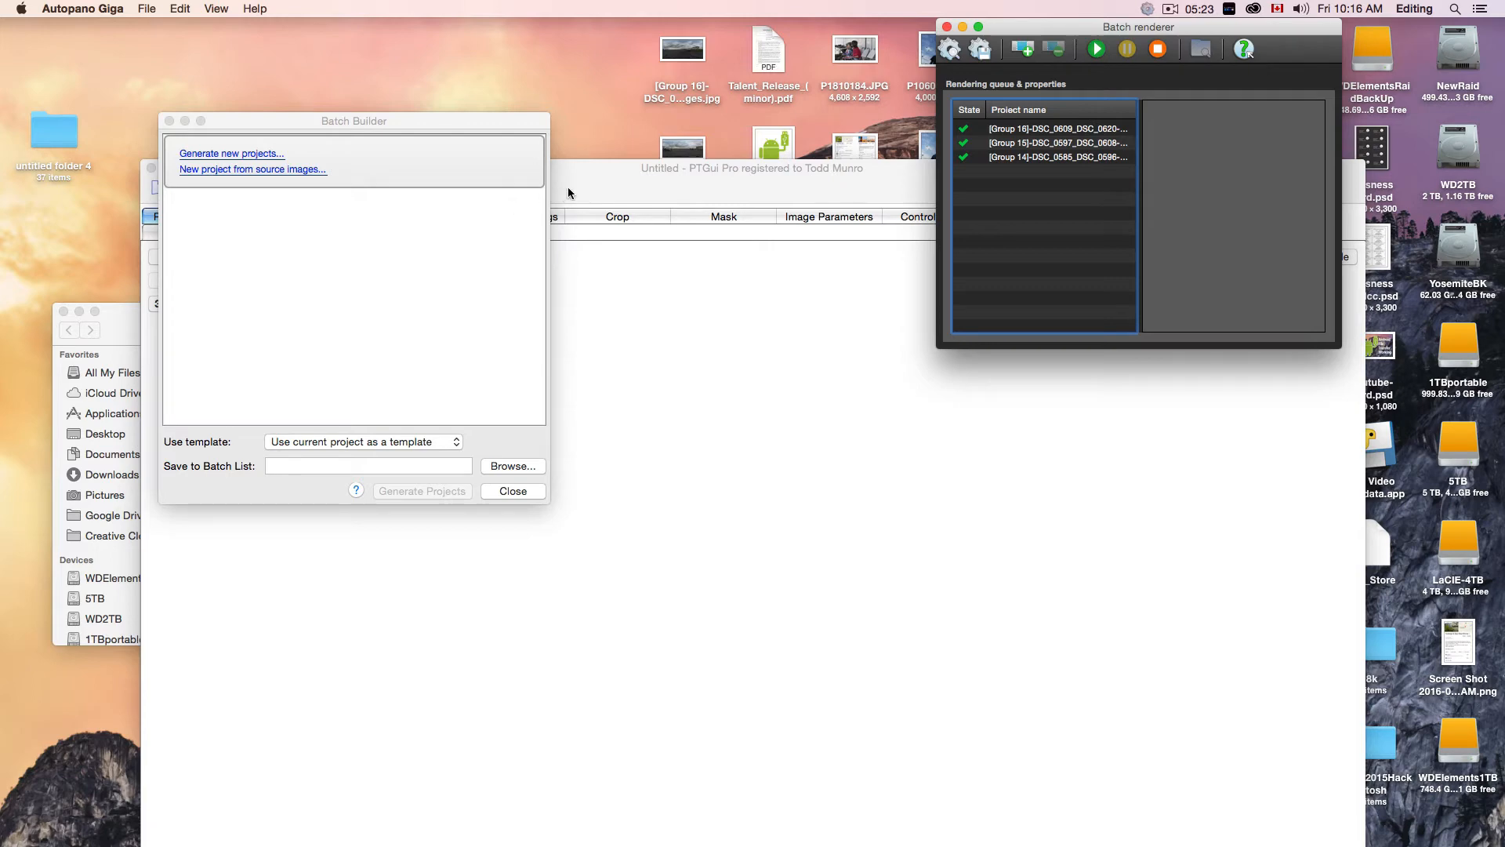
Clear the desktop of the PTGui Pro project, Batch Builder and untitled folder 4 windows.
{"action": "left_click", "coordinate": [615, 198]}
{"action": "left_click", "coordinate": [167, 168]}
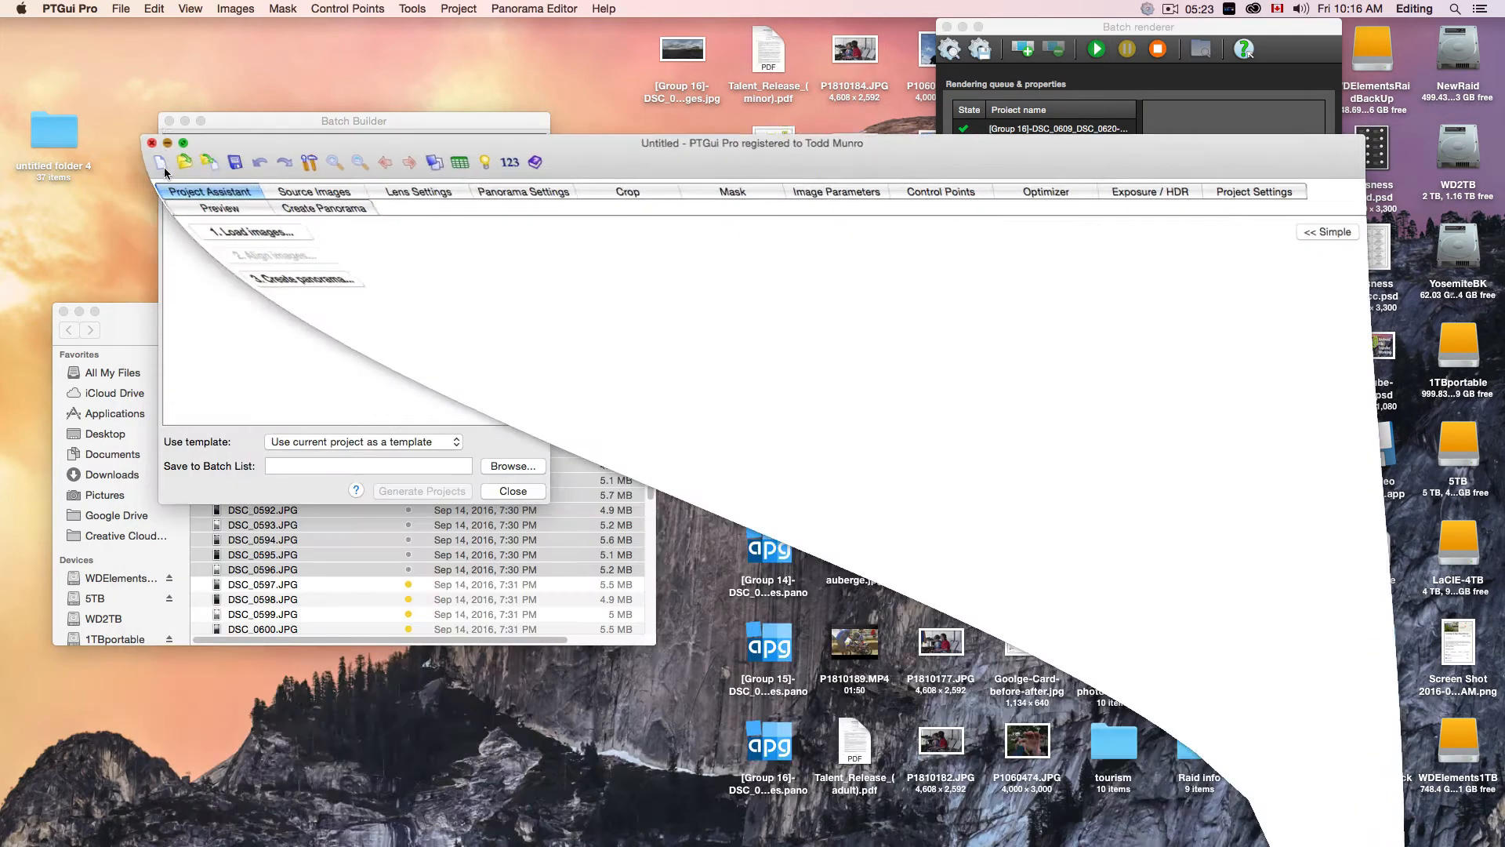
{"action": "left_click", "coordinate": [169, 121]}
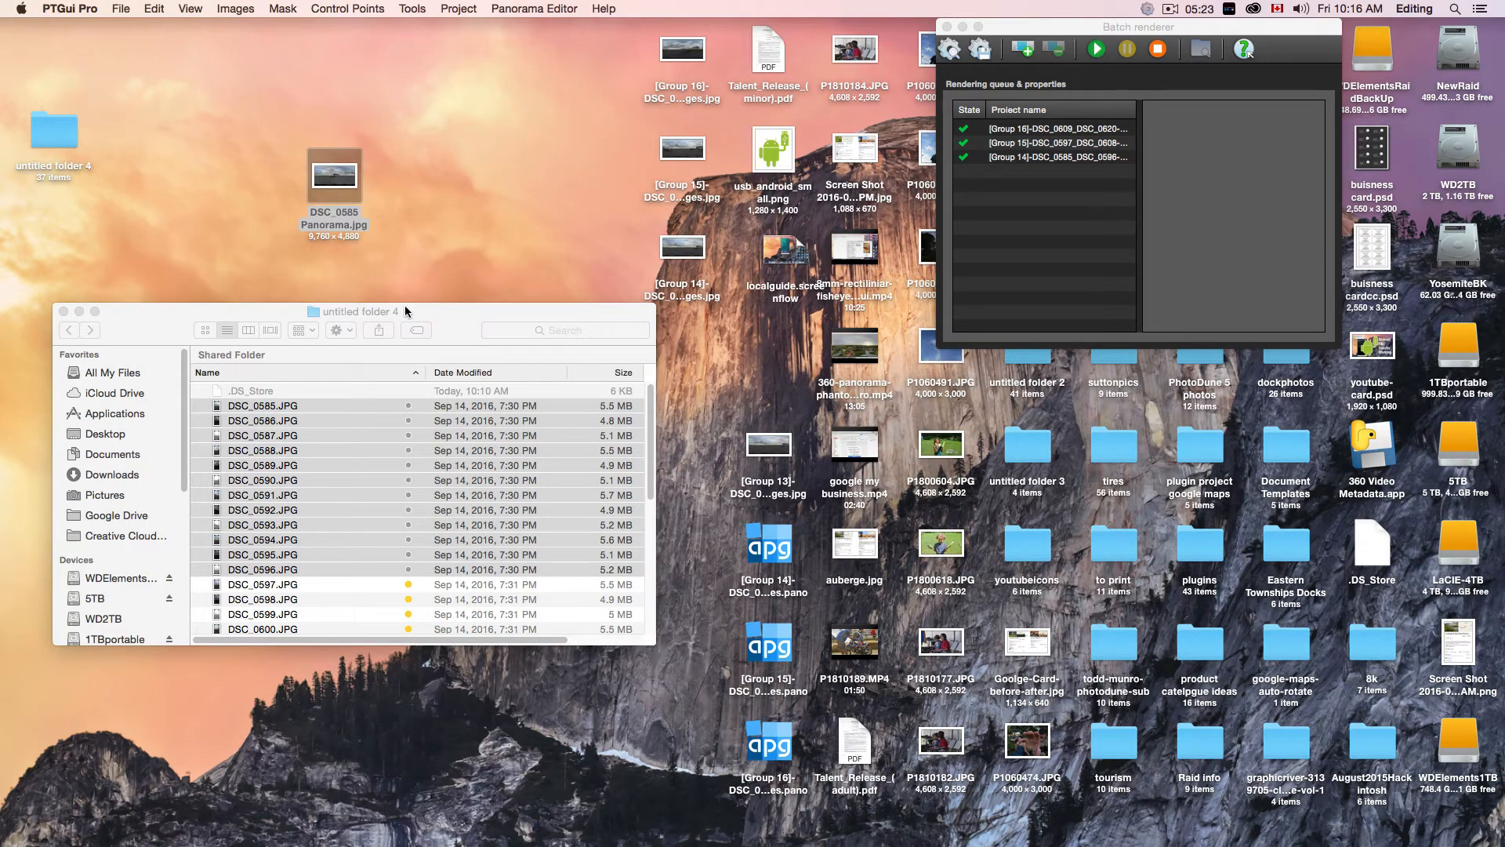
{"action": "left_click", "coordinate": [63, 312]}
Preview the rendered [Group 16]-DSC_0609_DSC_0620-12 images.jpg from the desktop to examine its stitching.
{"action": "left_click", "coordinate": [679, 53]}
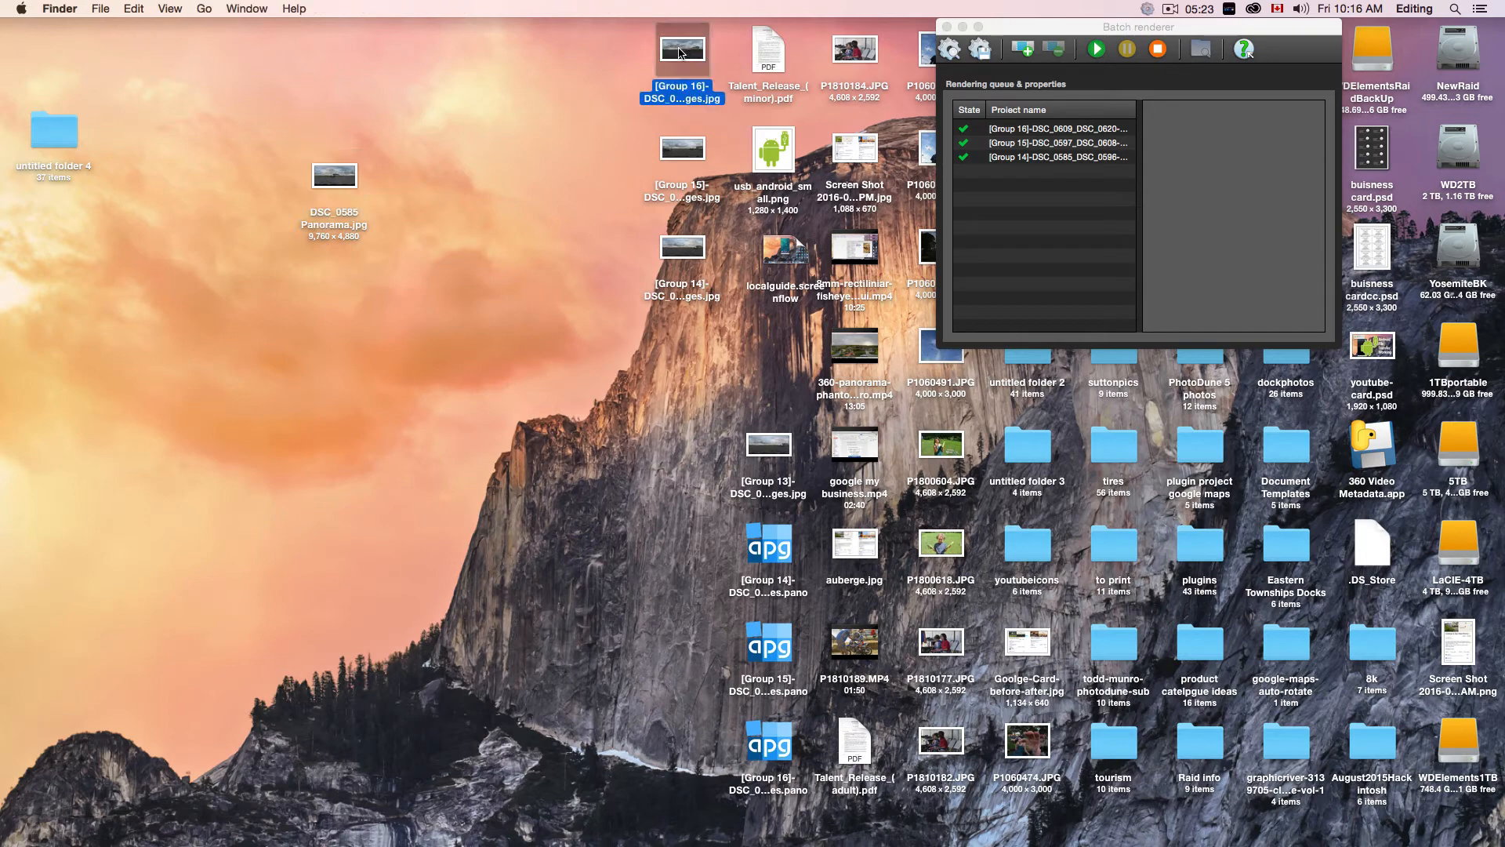
{"action": "key", "text": "space"}
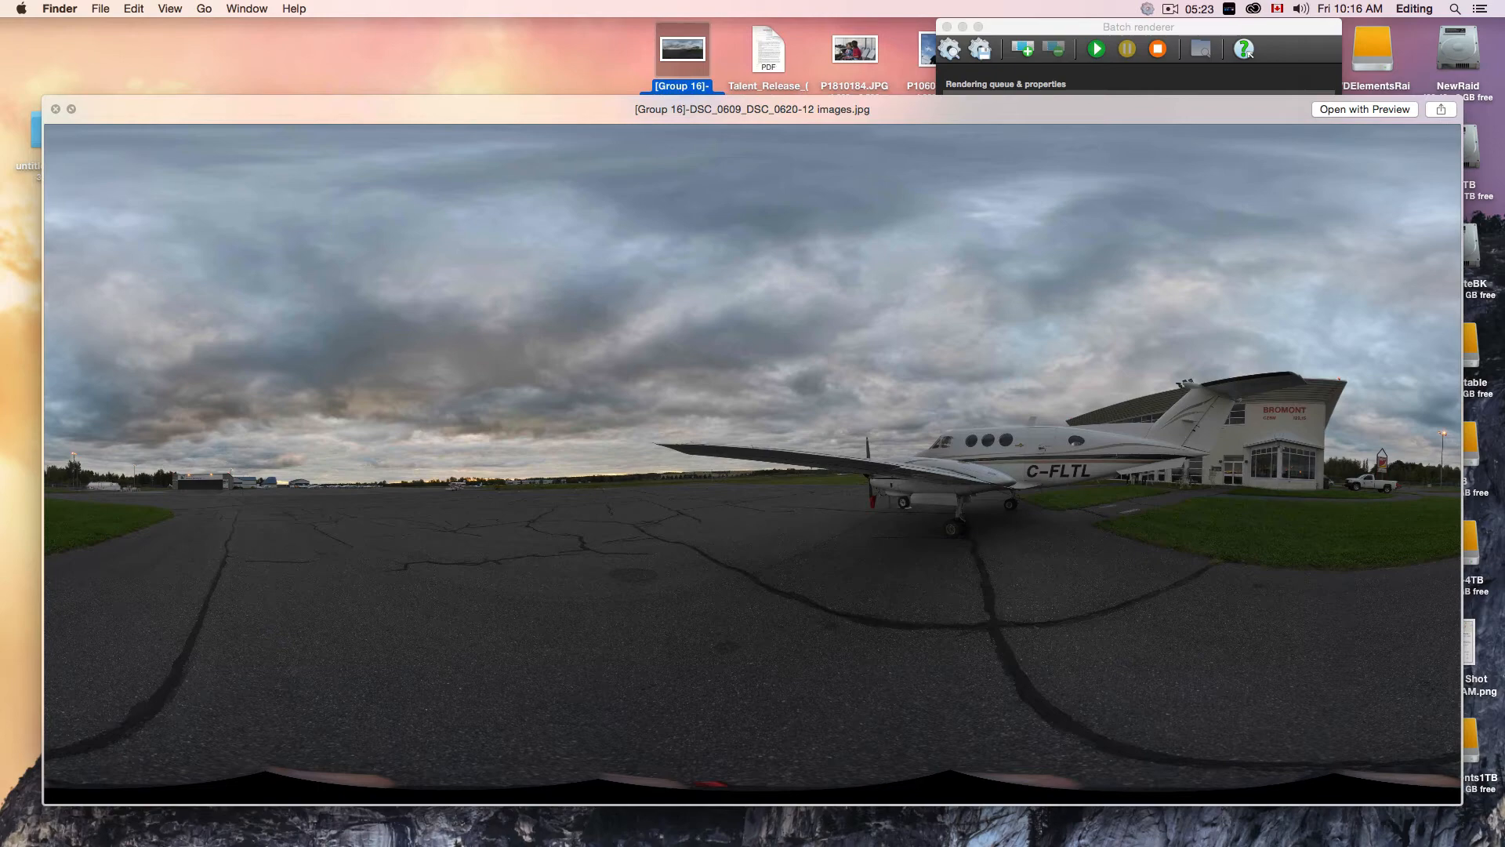
{"action": "key", "text": "space"}
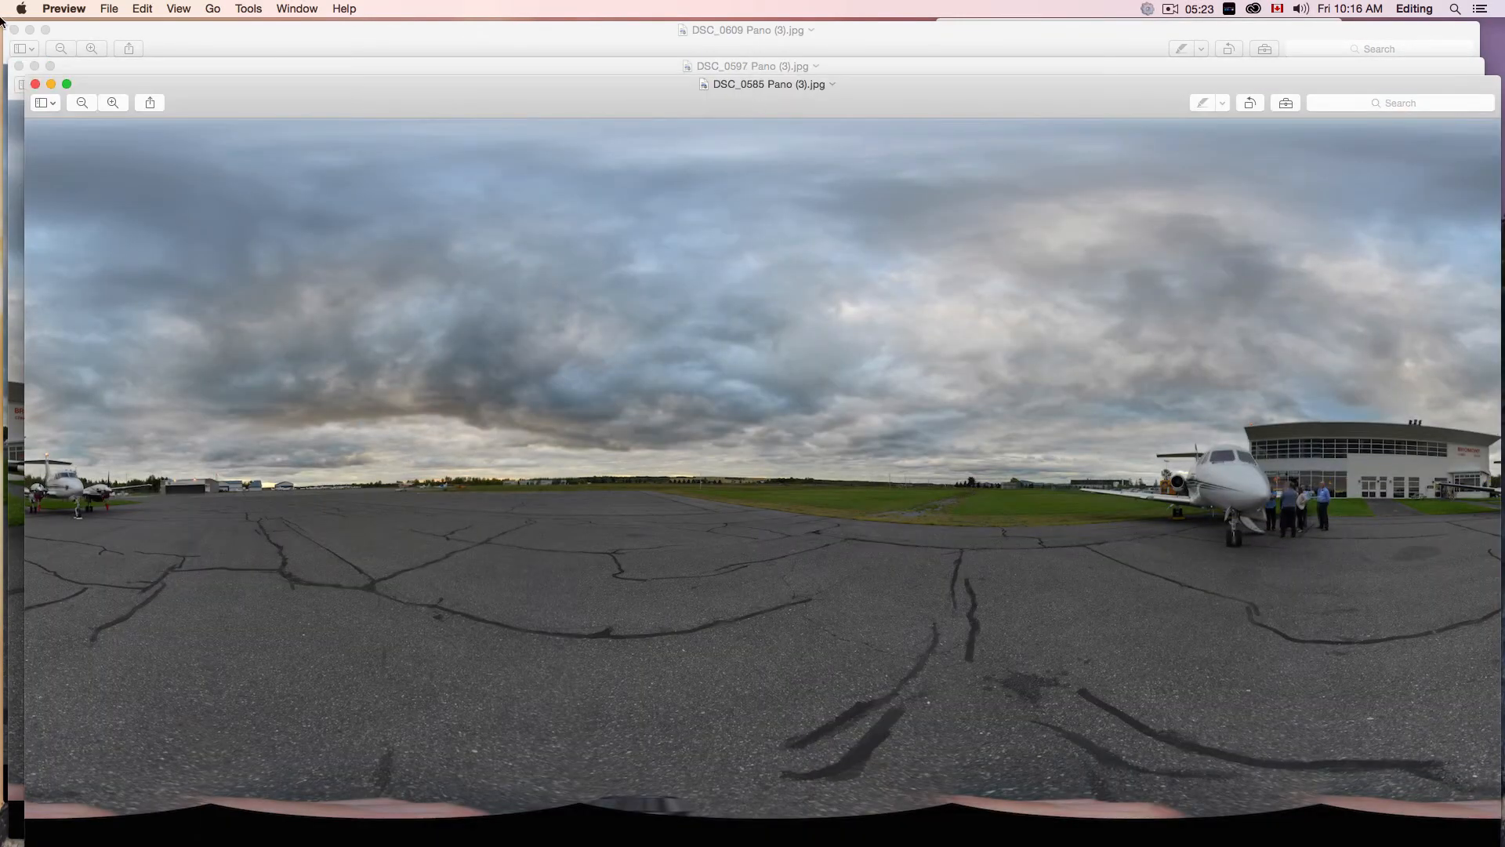
Rearrange the overlapping DSC_0585 Pano (3).jpg and DSC_0609 Pano (3).jpg windows to examine the PTGui Pro stitches.
{"action": "left_click_drag", "start_coordinate": [208, 84], "coordinate": [378, 134]}
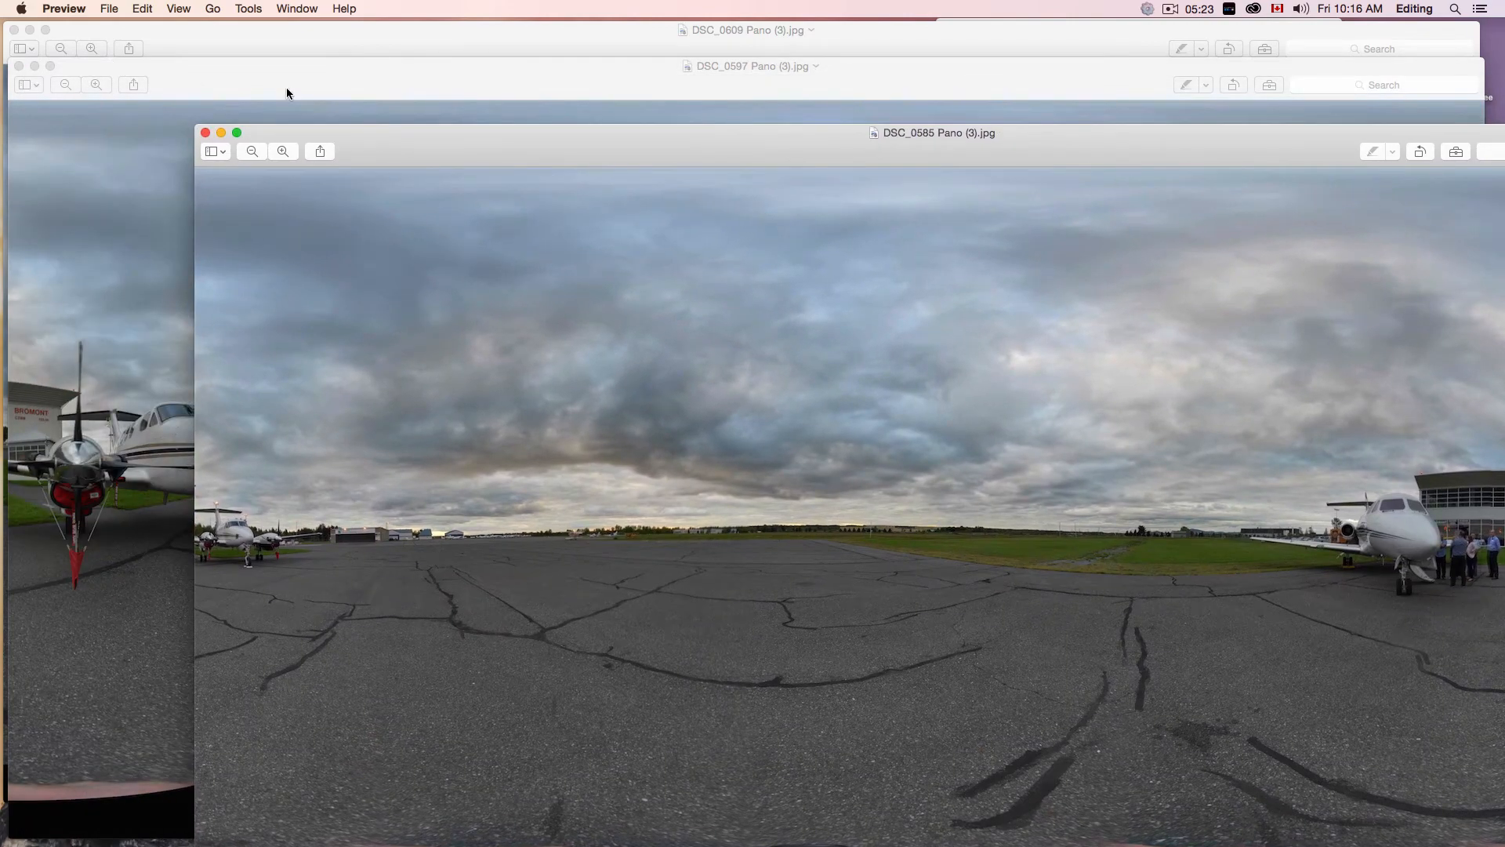
{"action": "left_click_drag", "start_coordinate": [362, 135], "coordinate": [279, 96]}
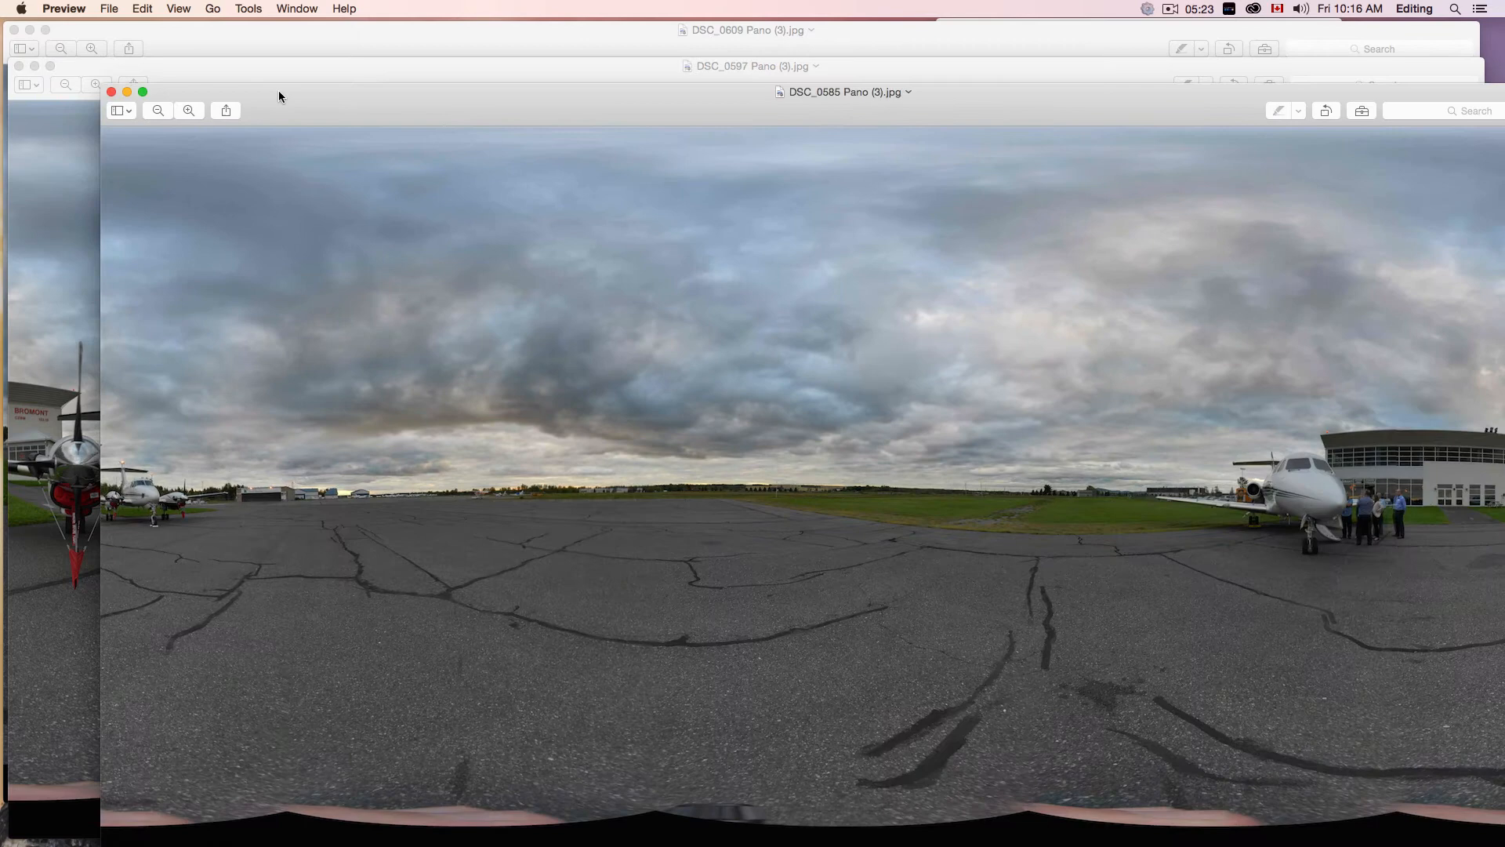
{"action": "left_click", "coordinate": [199, 43]}
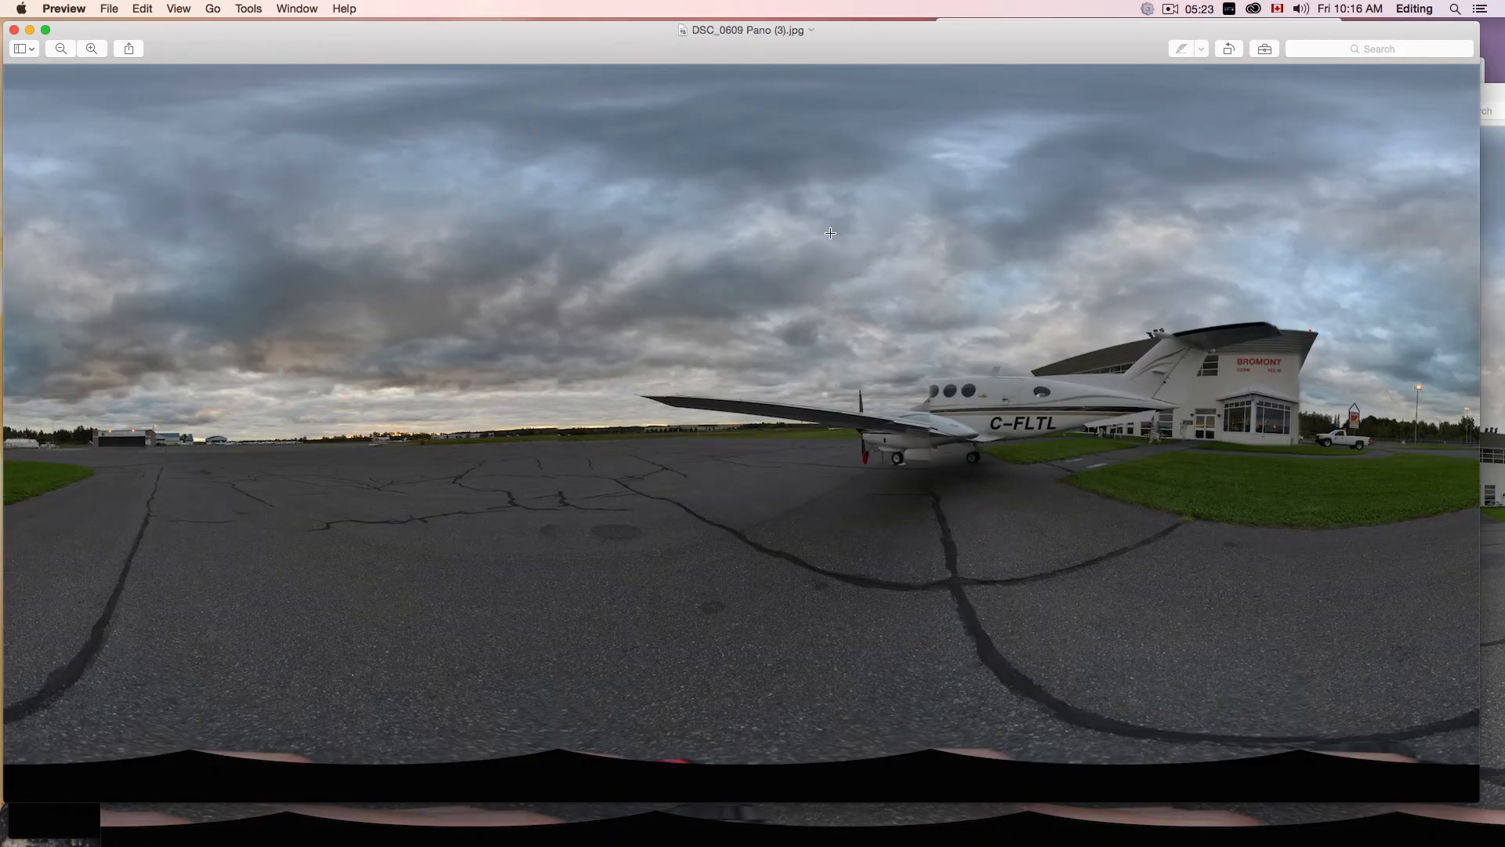
{"action": "left_click_drag", "start_coordinate": [243, 61], "coordinate": [424, 266]}
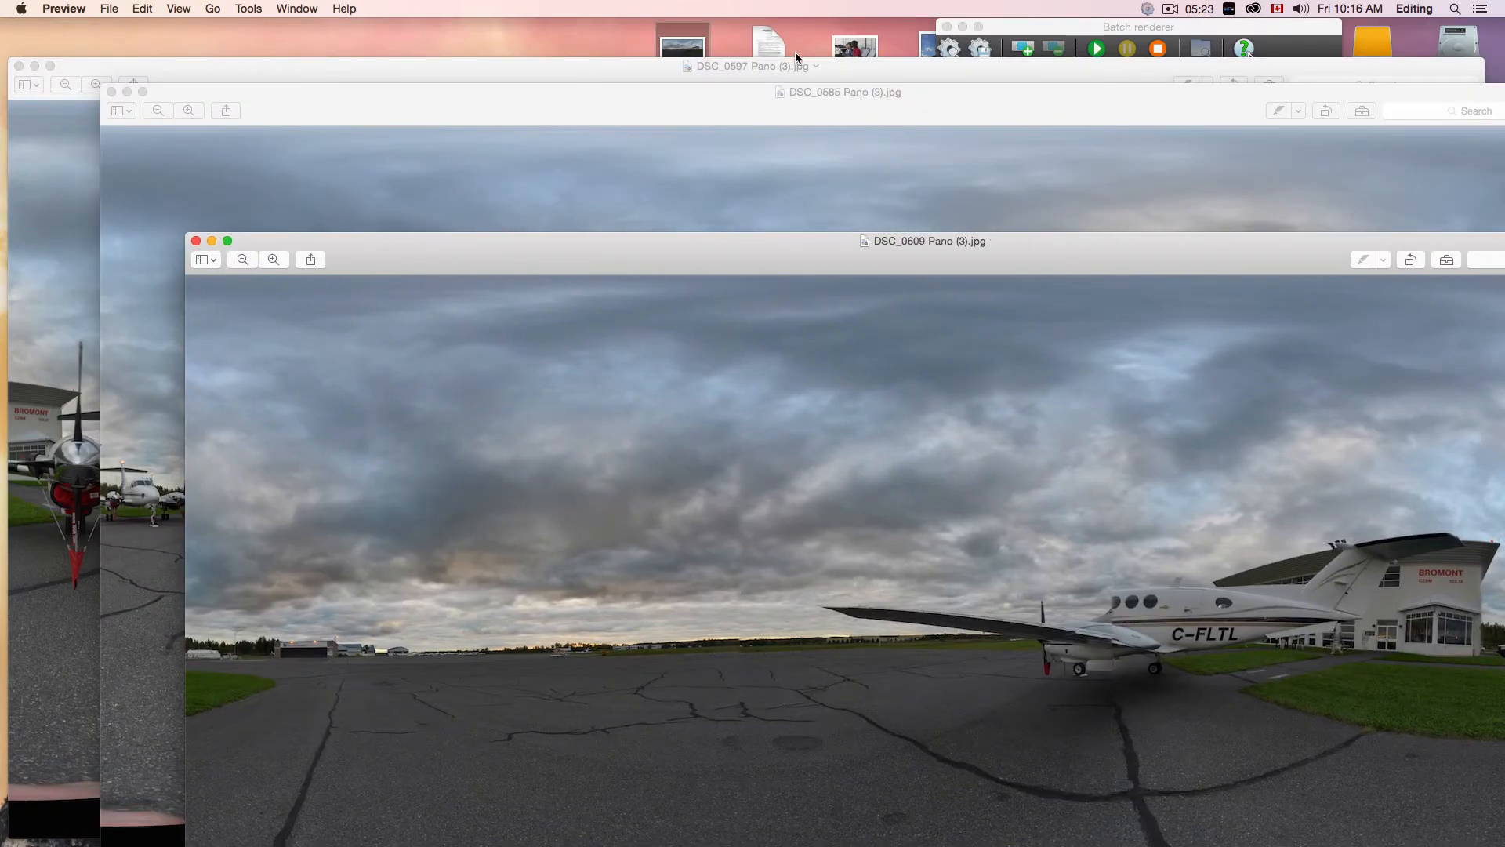
Clear the DSC_0597, DSC_0585 and DSC_0609 Pano (3).jpg image windows off the desktop.
{"action": "left_click", "coordinate": [35, 66]}
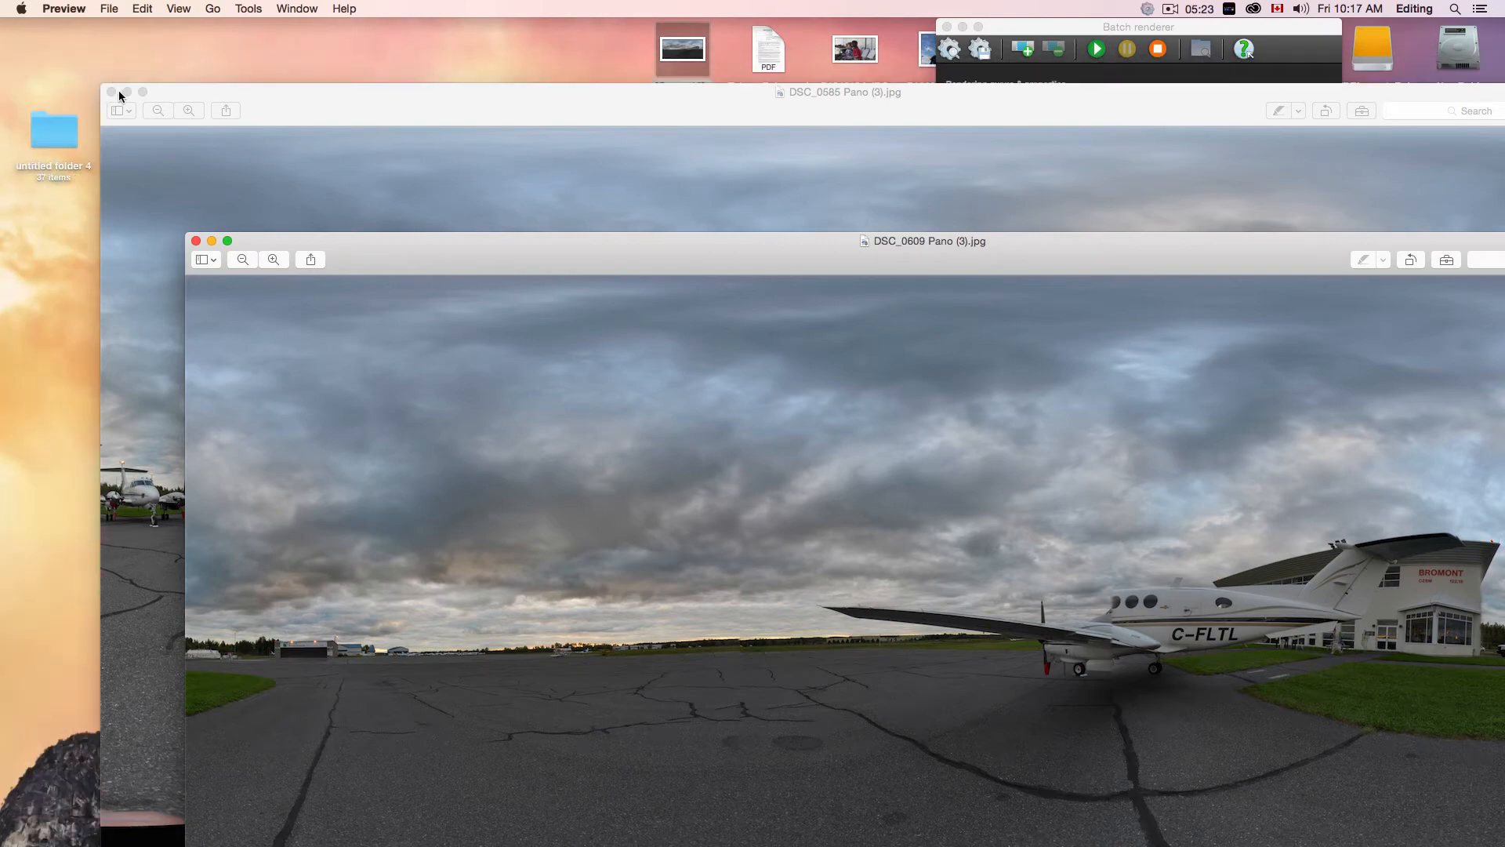
{"action": "left_click", "coordinate": [114, 91]}
{"action": "left_click", "coordinate": [197, 241]}
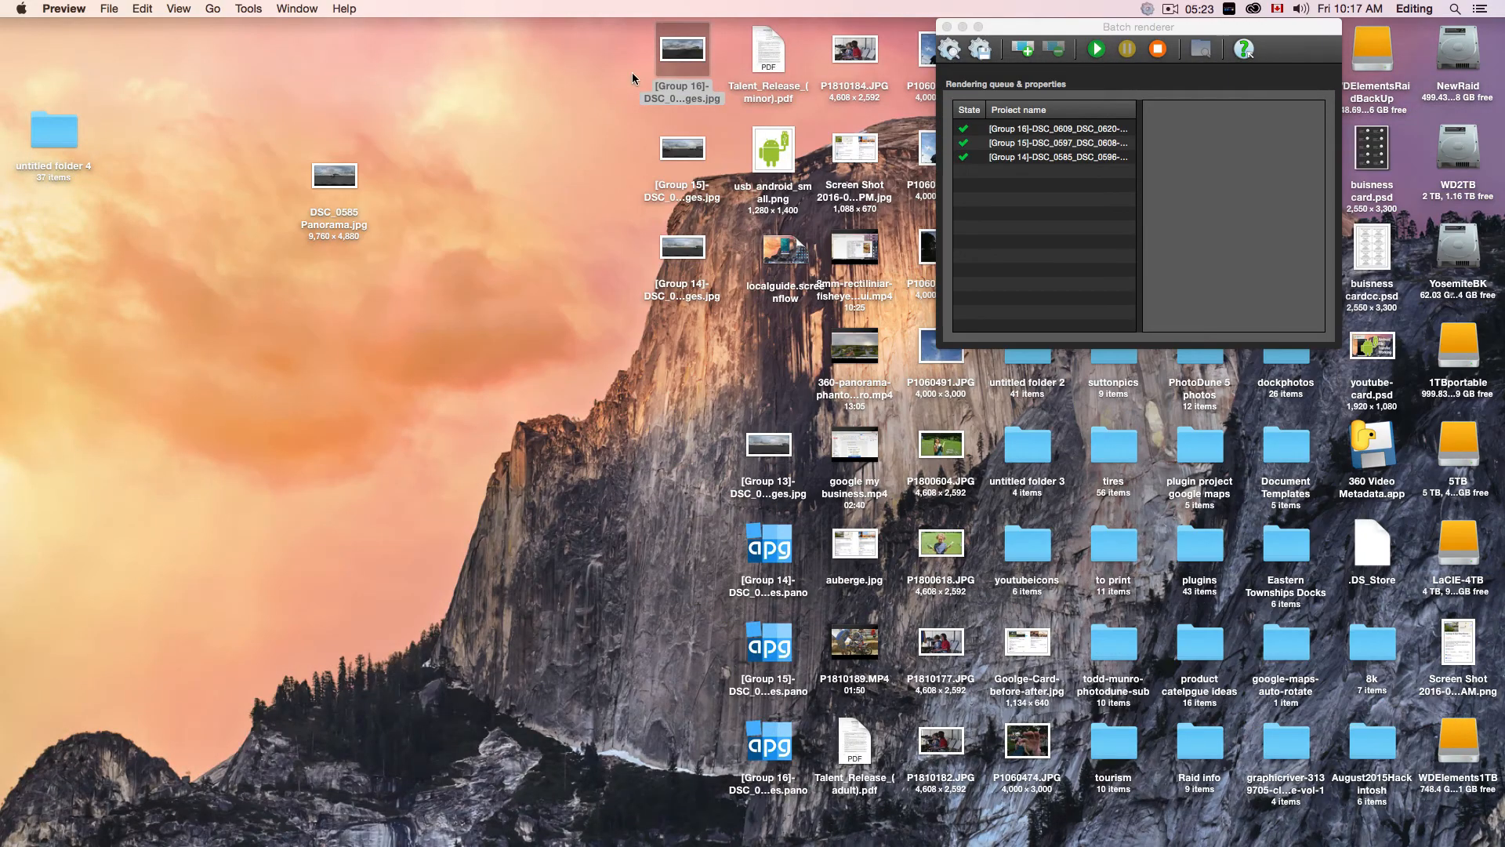
Preview the rendered Group 16, Group 15 and Group 14 JPGs on the desktop one after another to examine their stitching.
{"action": "left_click", "coordinate": [664, 56]}
{"action": "key", "text": "space"}
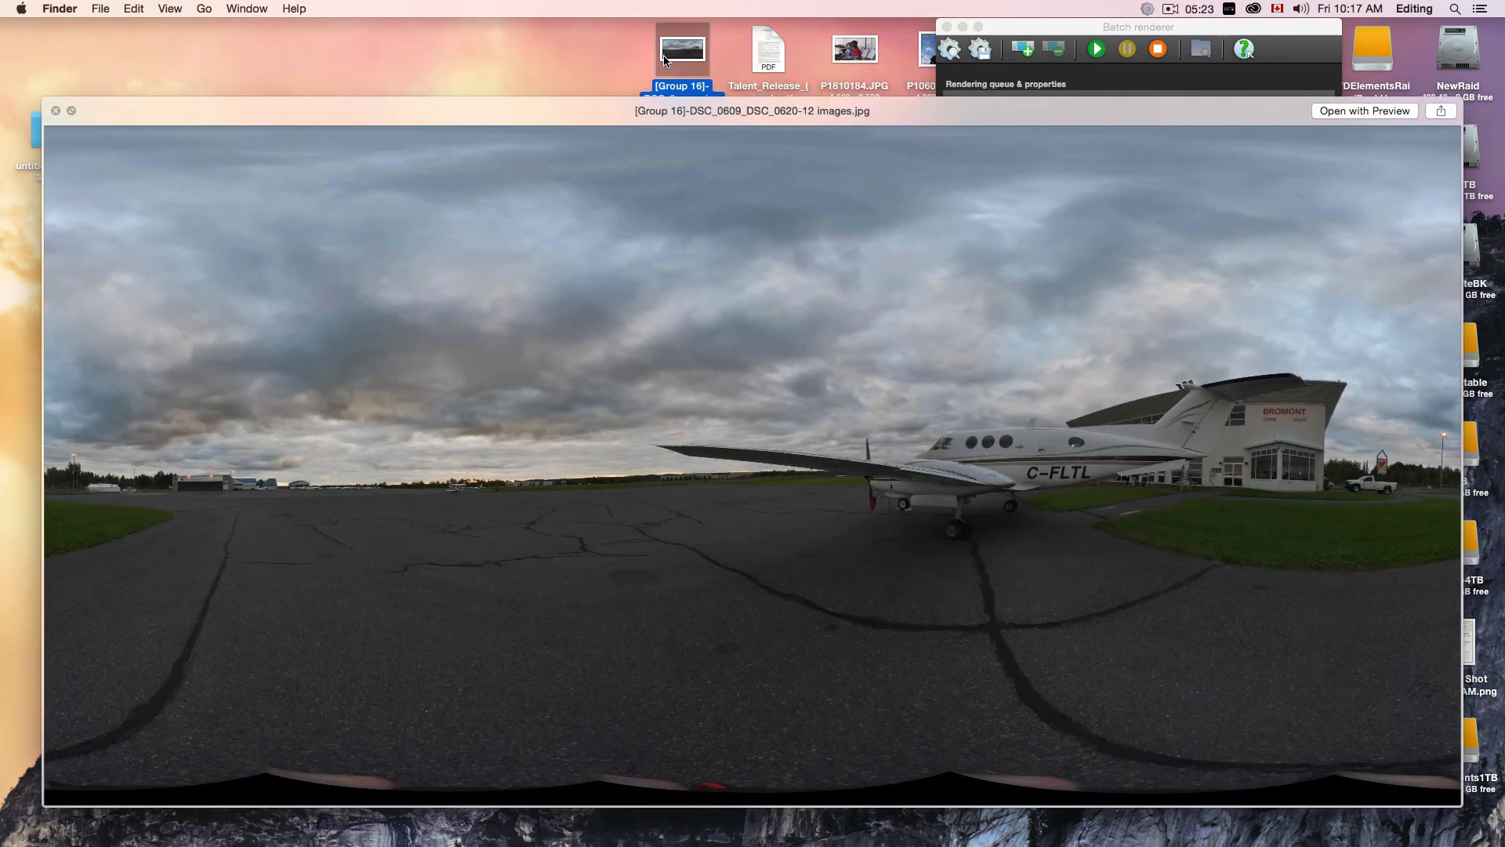
{"action": "key", "text": "space"}
{"action": "left_click", "coordinate": [673, 146]}
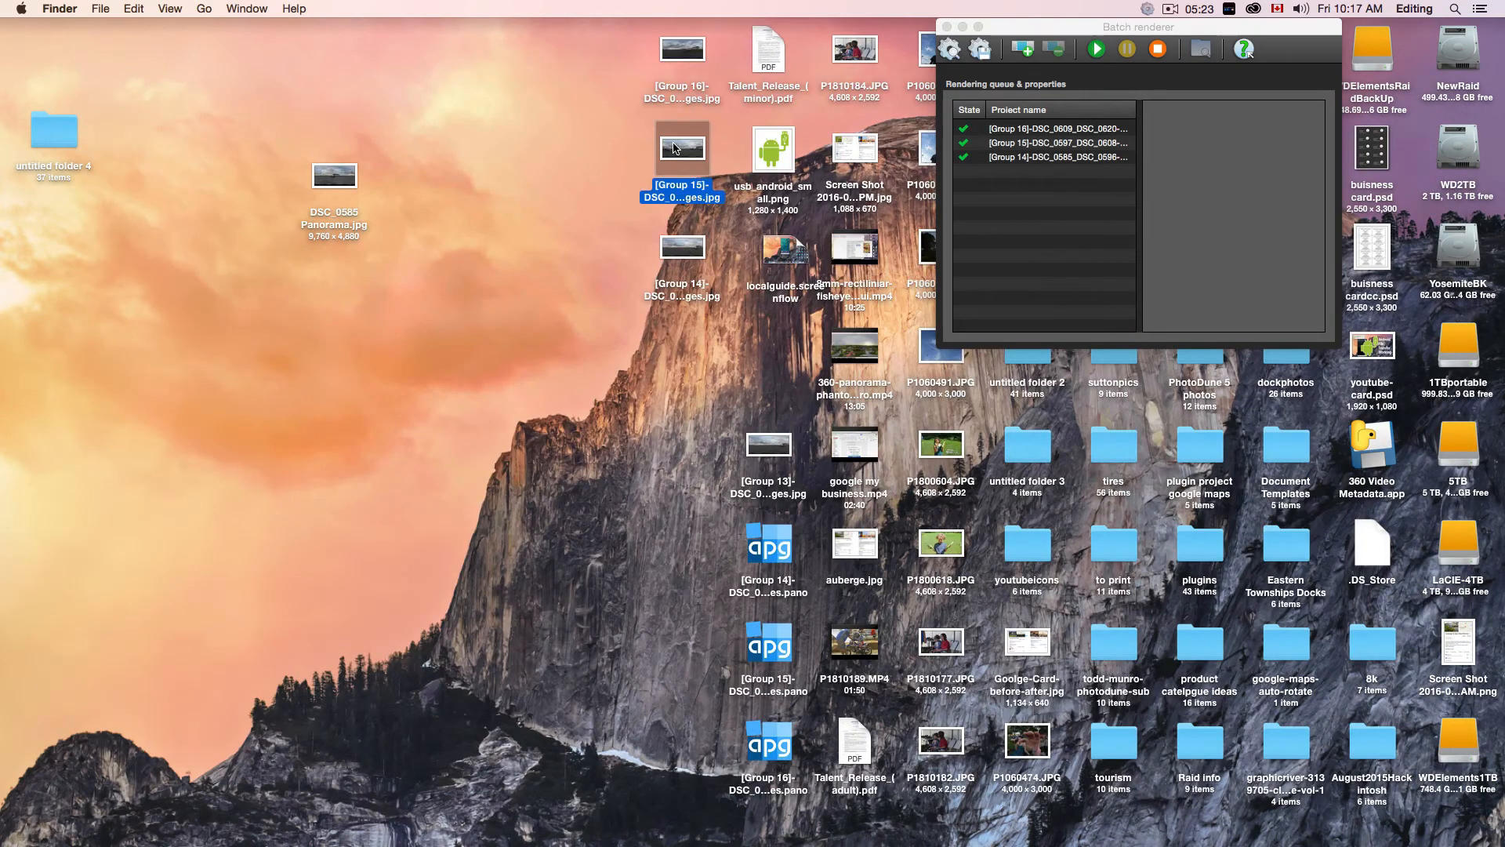
{"action": "key", "text": "space"}
{"action": "key", "text": "space"}
{"action": "left_click", "coordinate": [682, 250]}
{"action": "key", "text": "space"}
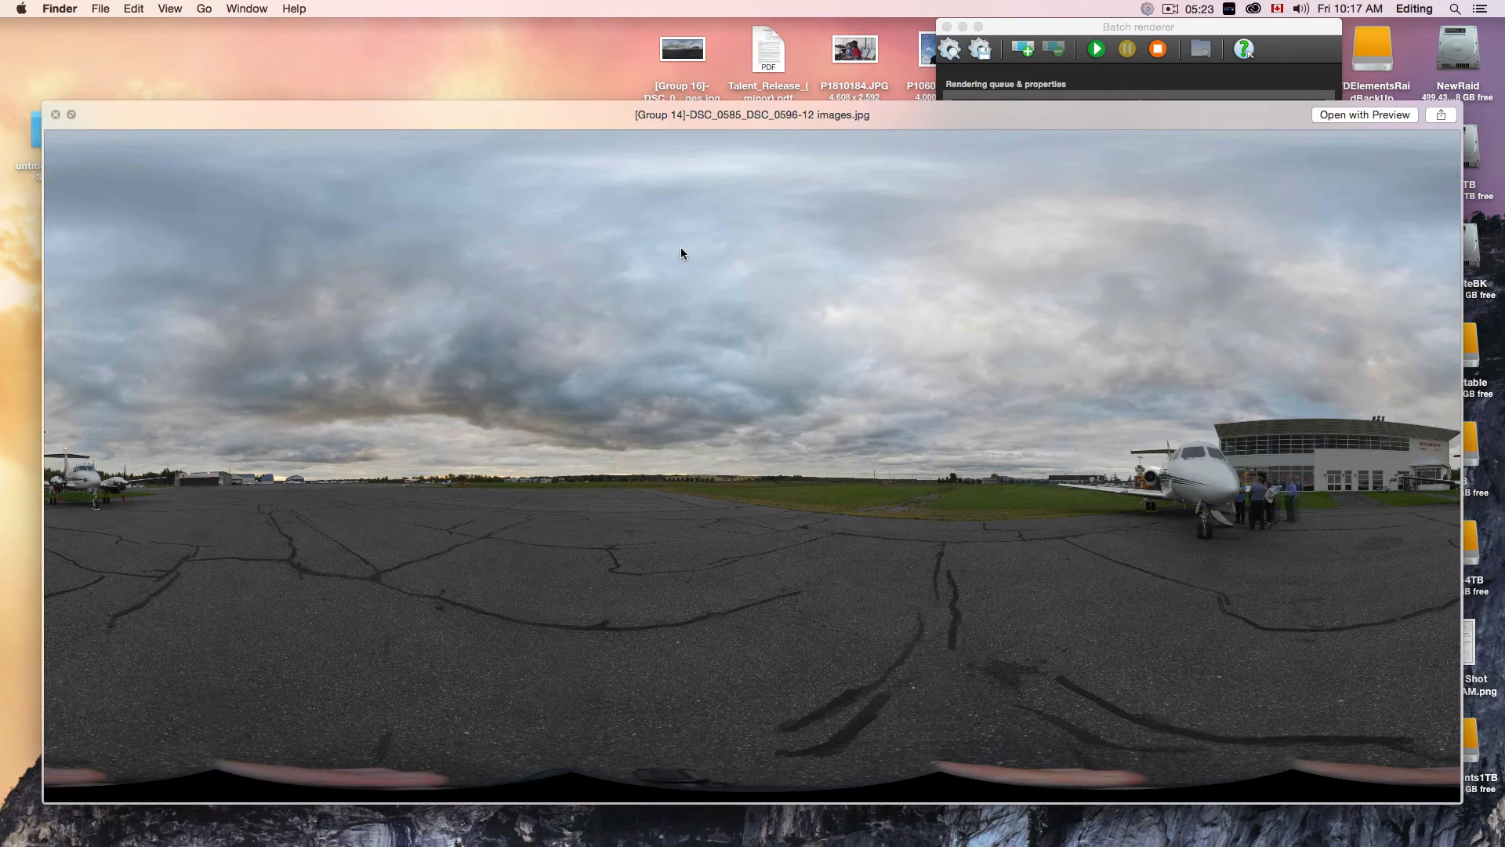
{"action": "key", "text": "space"}
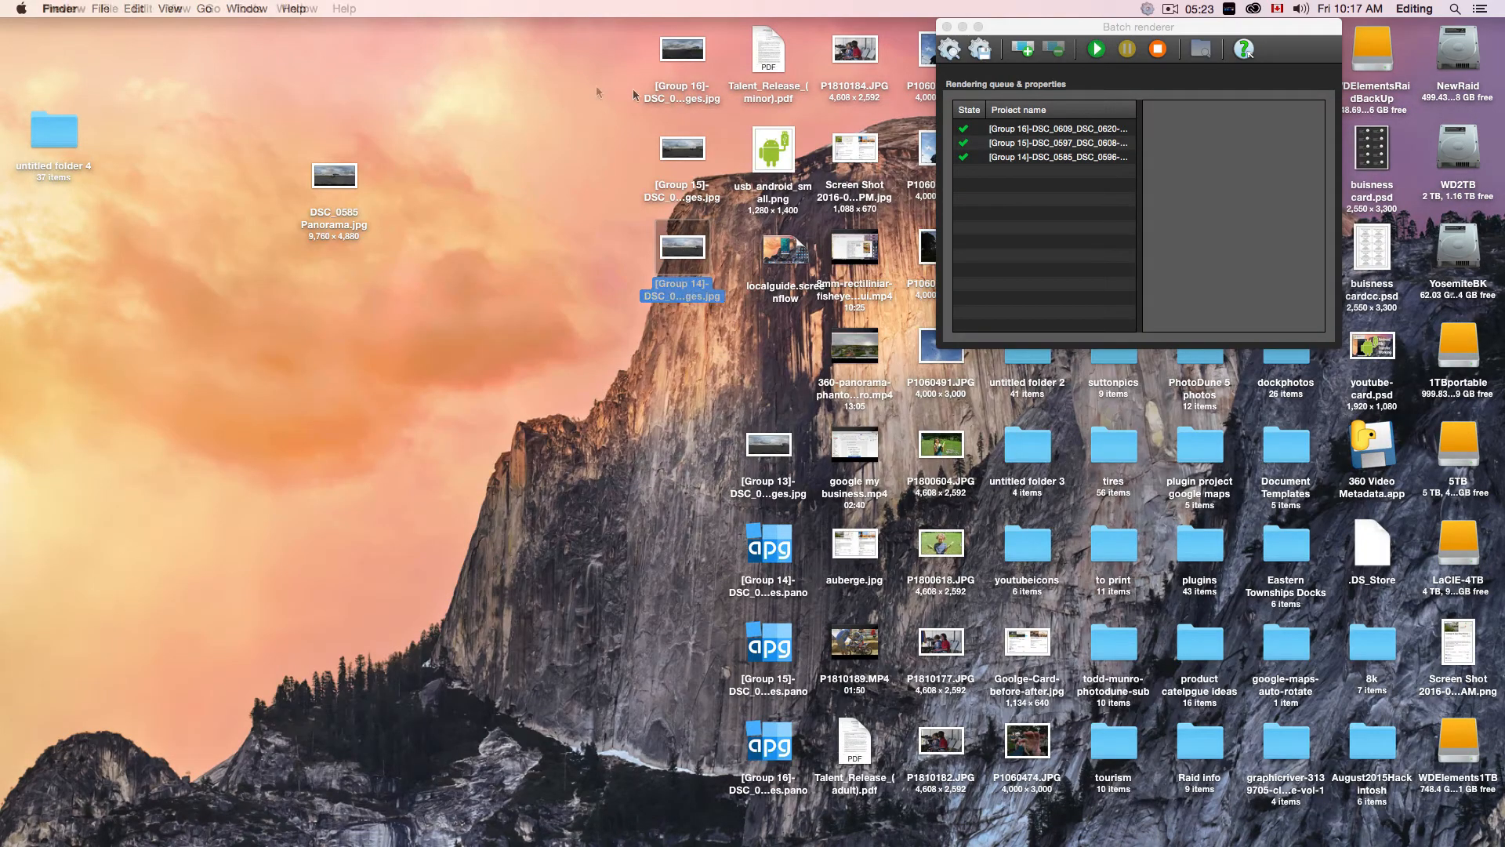
Open the rendered Group 16 JPG in Preview and reposition DSC_0609 Pano (3).jpg to compare the two stitches.
{"action": "left_click", "coordinate": [679, 51]}
{"action": "double_click", "coordinate": [679, 52]}
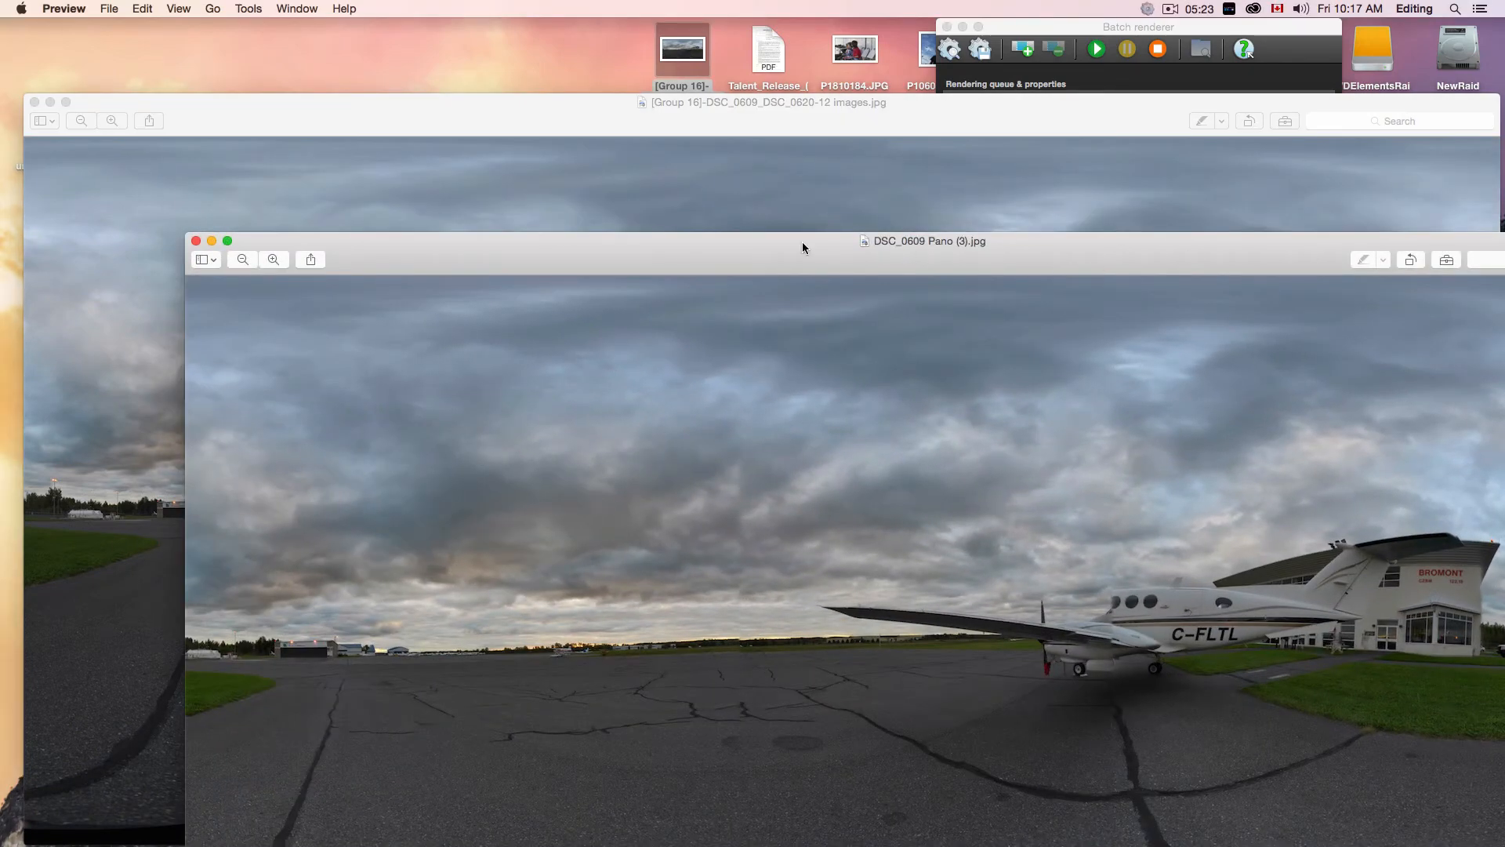
{"action": "left_click_drag", "start_coordinate": [520, 246], "coordinate": [364, 83]}
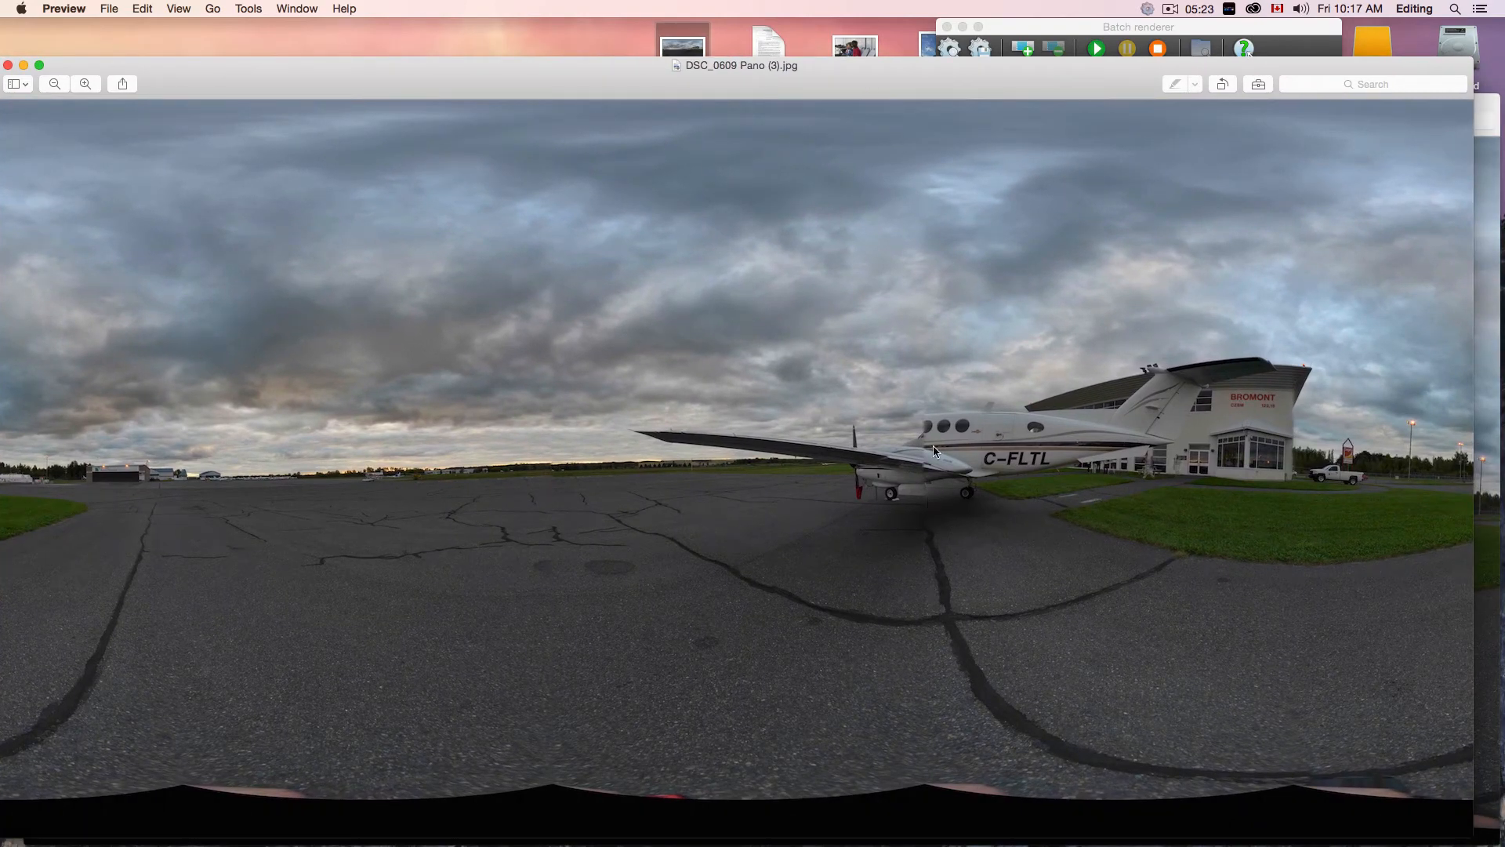
{"action": "left_click_drag", "start_coordinate": [925, 87], "coordinate": [925, 130]}
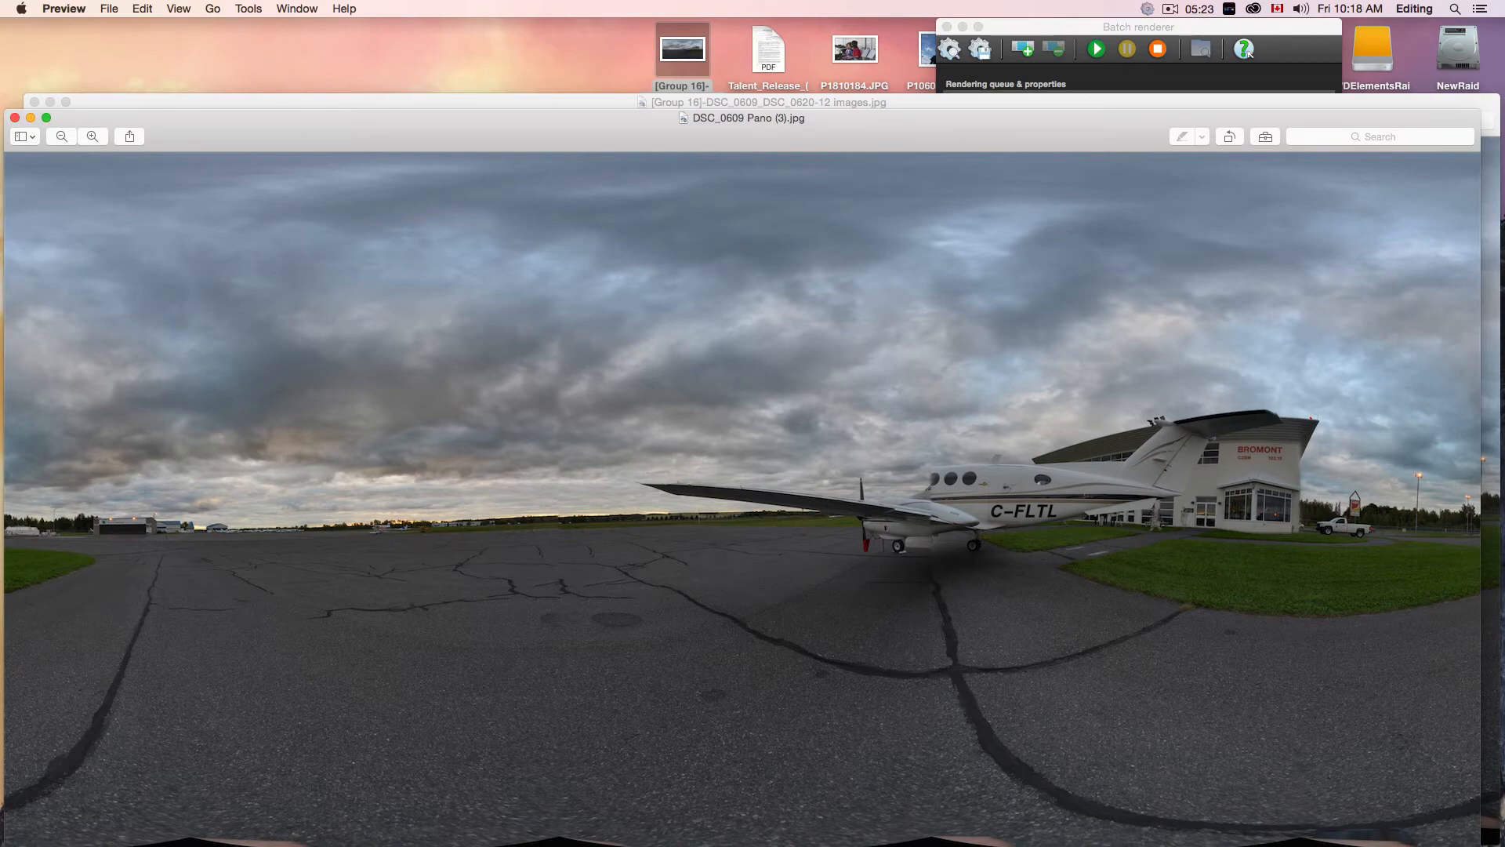
Preview DSC_0609, DSC_0597 and DSC_0585 Pano (3).jpg from the Stitched folder to examine the PTGui Pro results.
{"action": "left_click_drag", "start_coordinate": [1504, 353], "coordinate": [646, 194]}
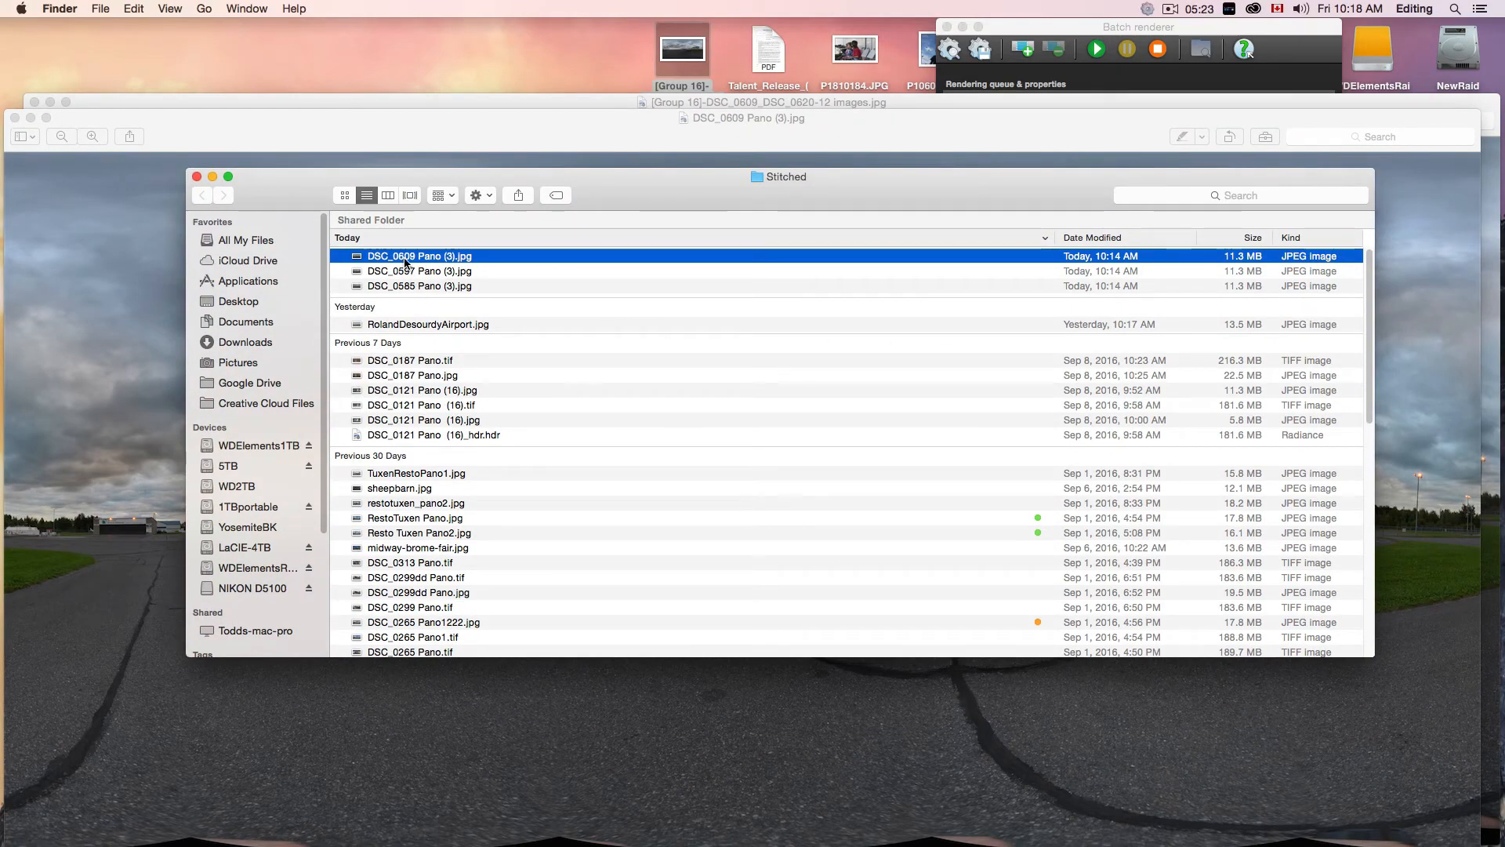
{"action": "key", "text": "space"}
{"action": "key", "text": "space"}
{"action": "key", "text": "Down"}
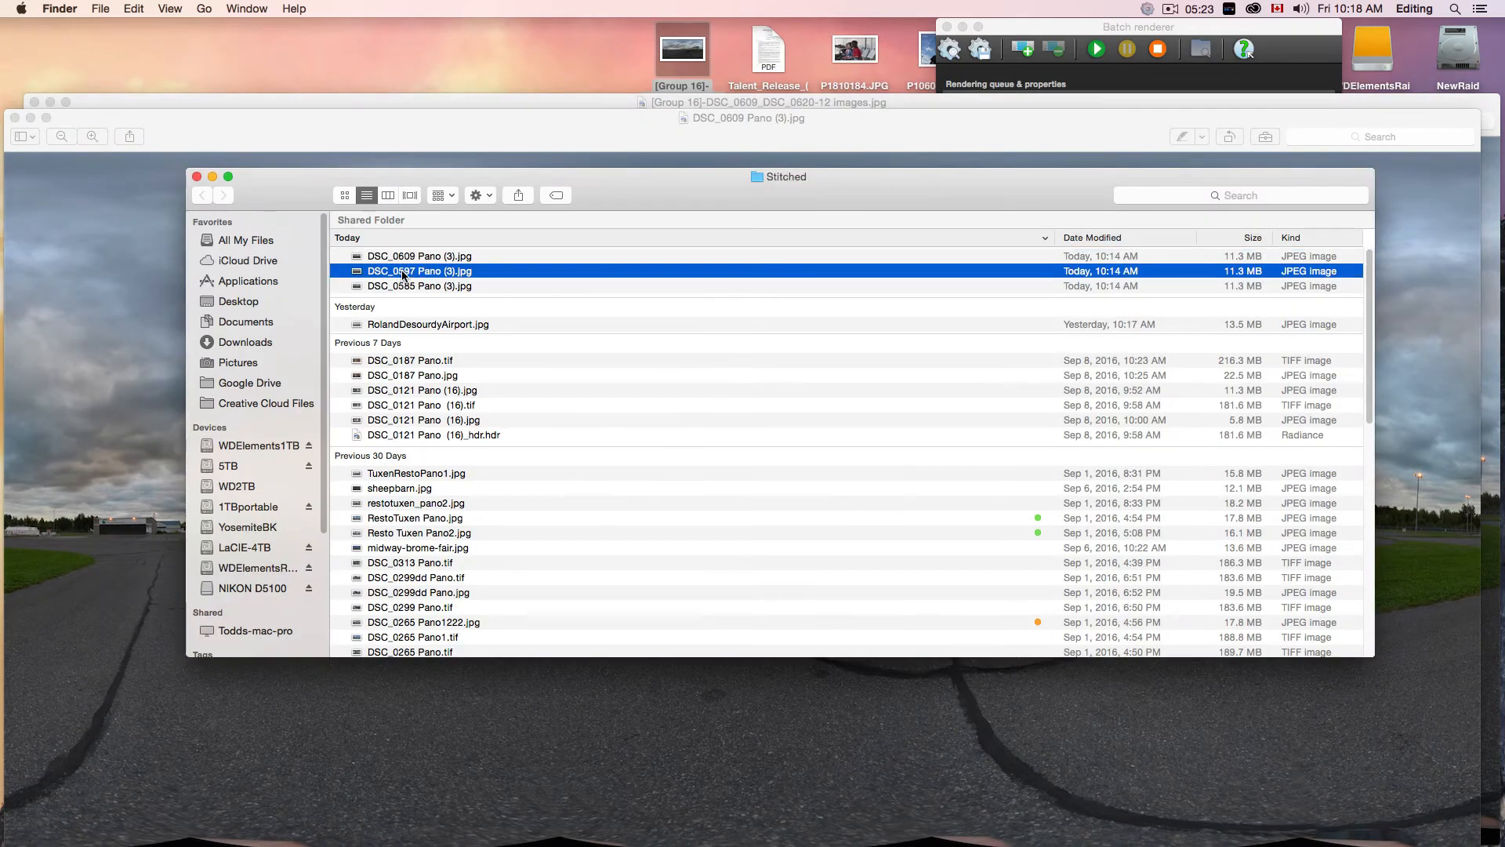
{"action": "key", "text": "space"}
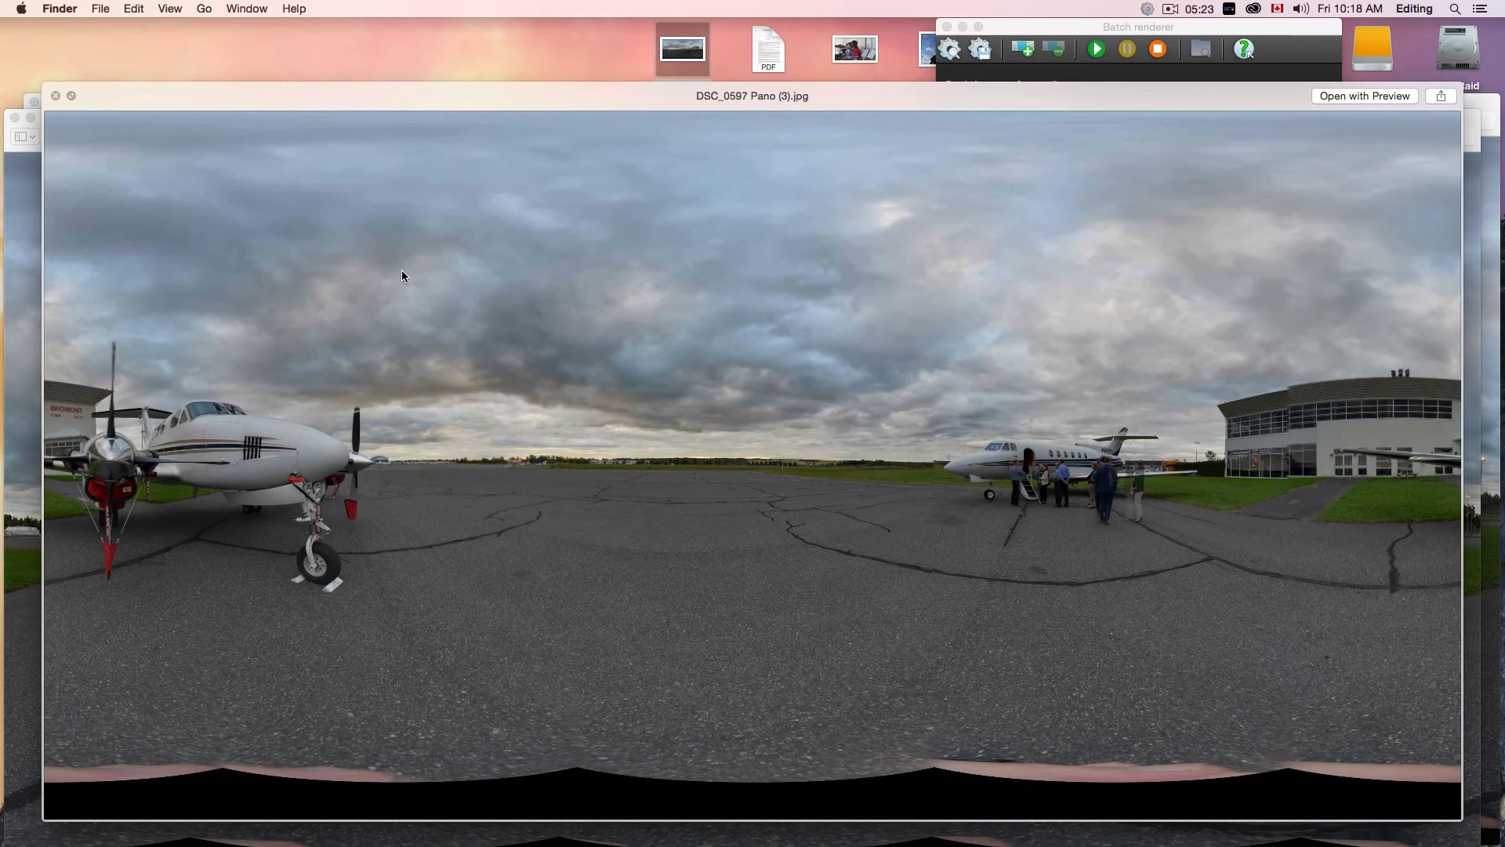
{"action": "key", "text": "space"}
{"action": "left_click", "coordinate": [401, 288]}
{"action": "key", "text": "space"}
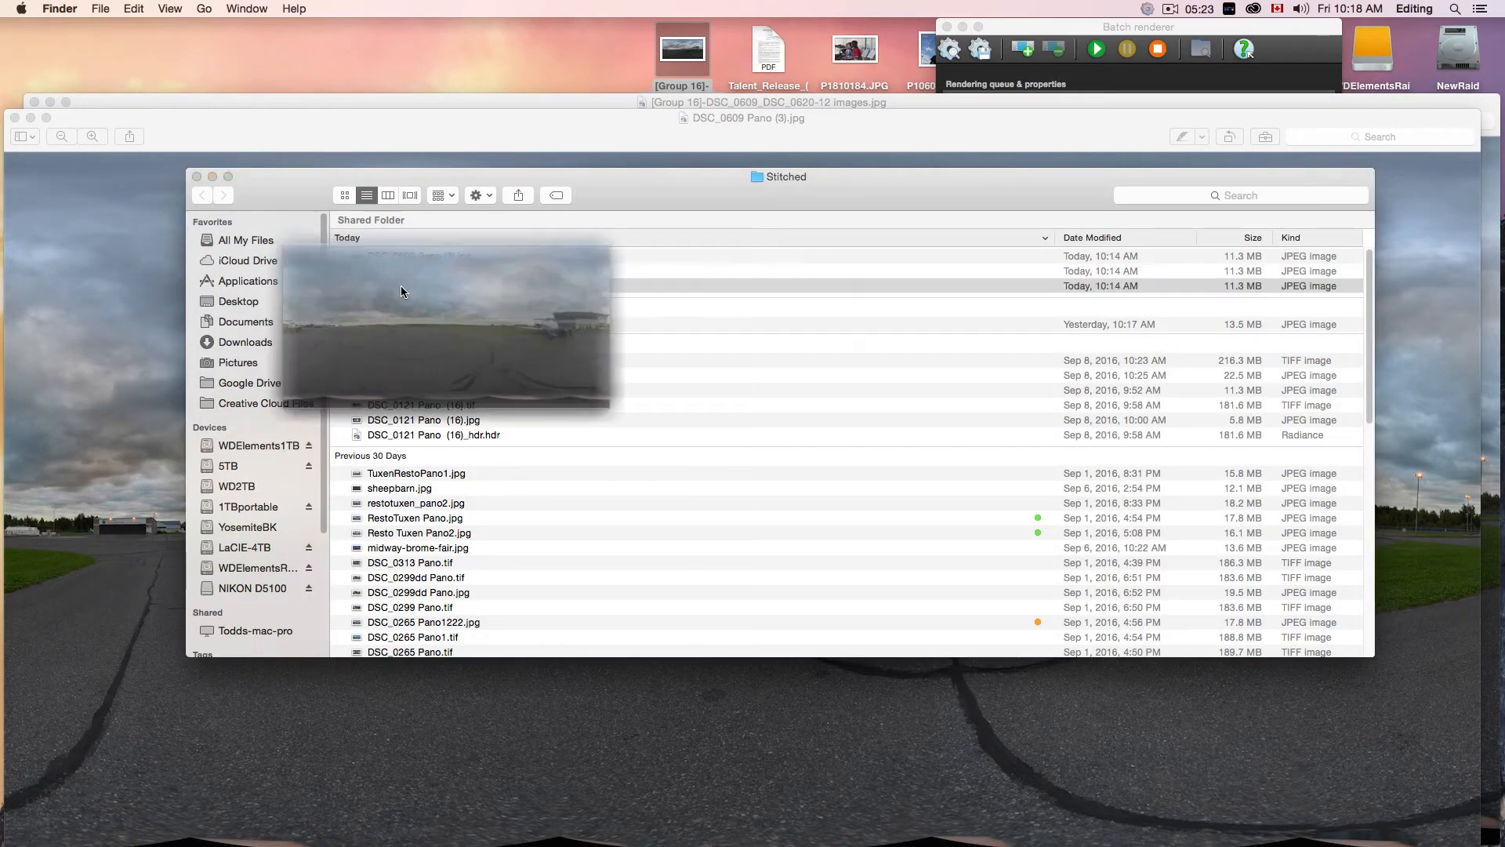
{"action": "key", "text": "space"}
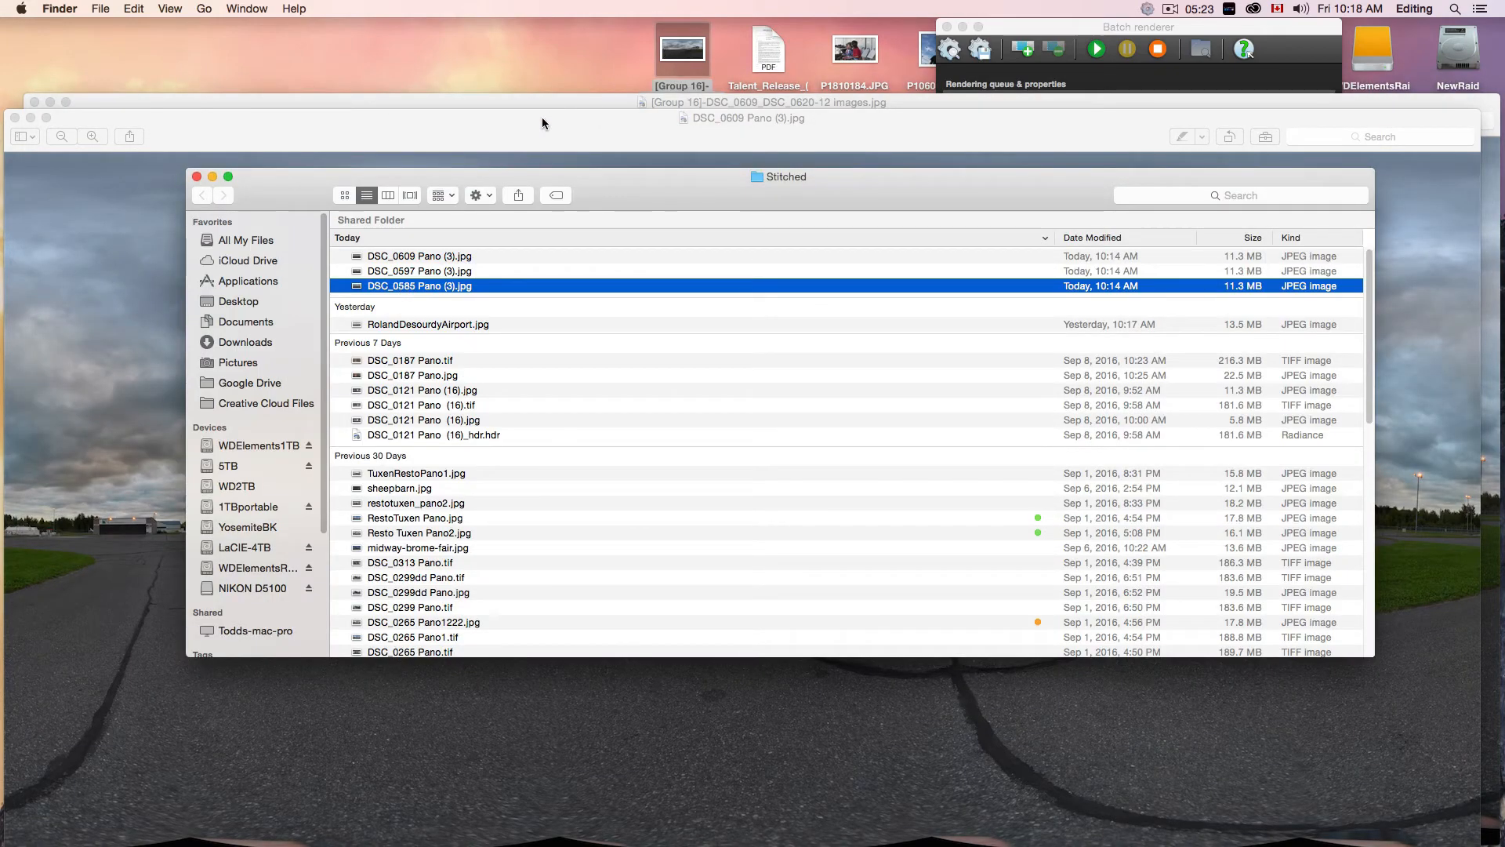
Preview the Group 16 render again, move DSC_0609 Pano (3).jpg aside, and close the Group 16 image window.
{"action": "left_click", "coordinate": [675, 55]}
{"action": "key", "text": "space"}
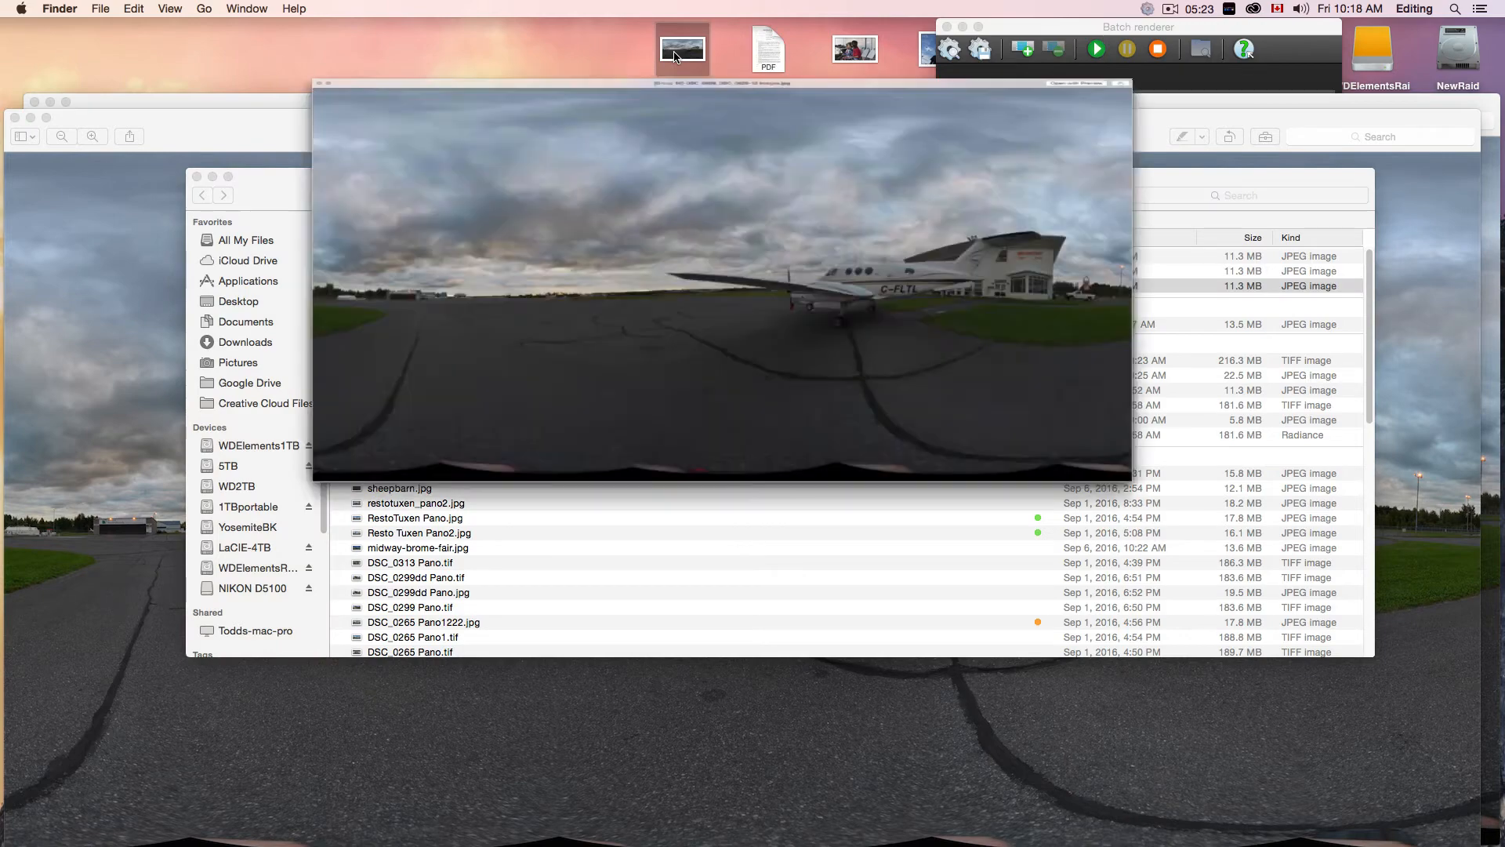
{"action": "key", "text": "space"}
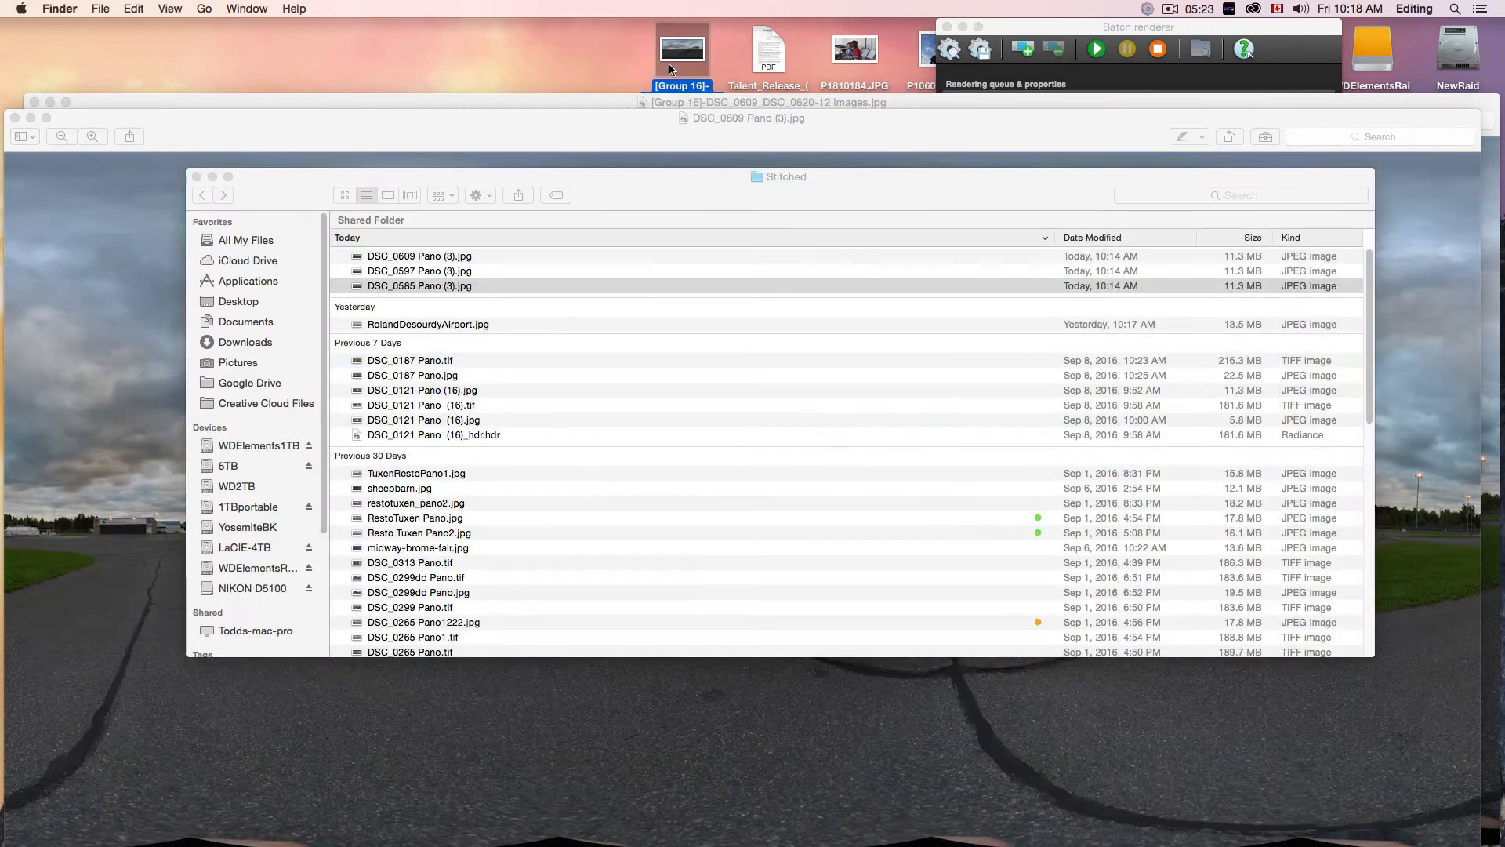
{"action": "left_click_drag", "start_coordinate": [559, 132], "coordinate": [598, 260]}
{"action": "left_click", "coordinate": [320, 102]}
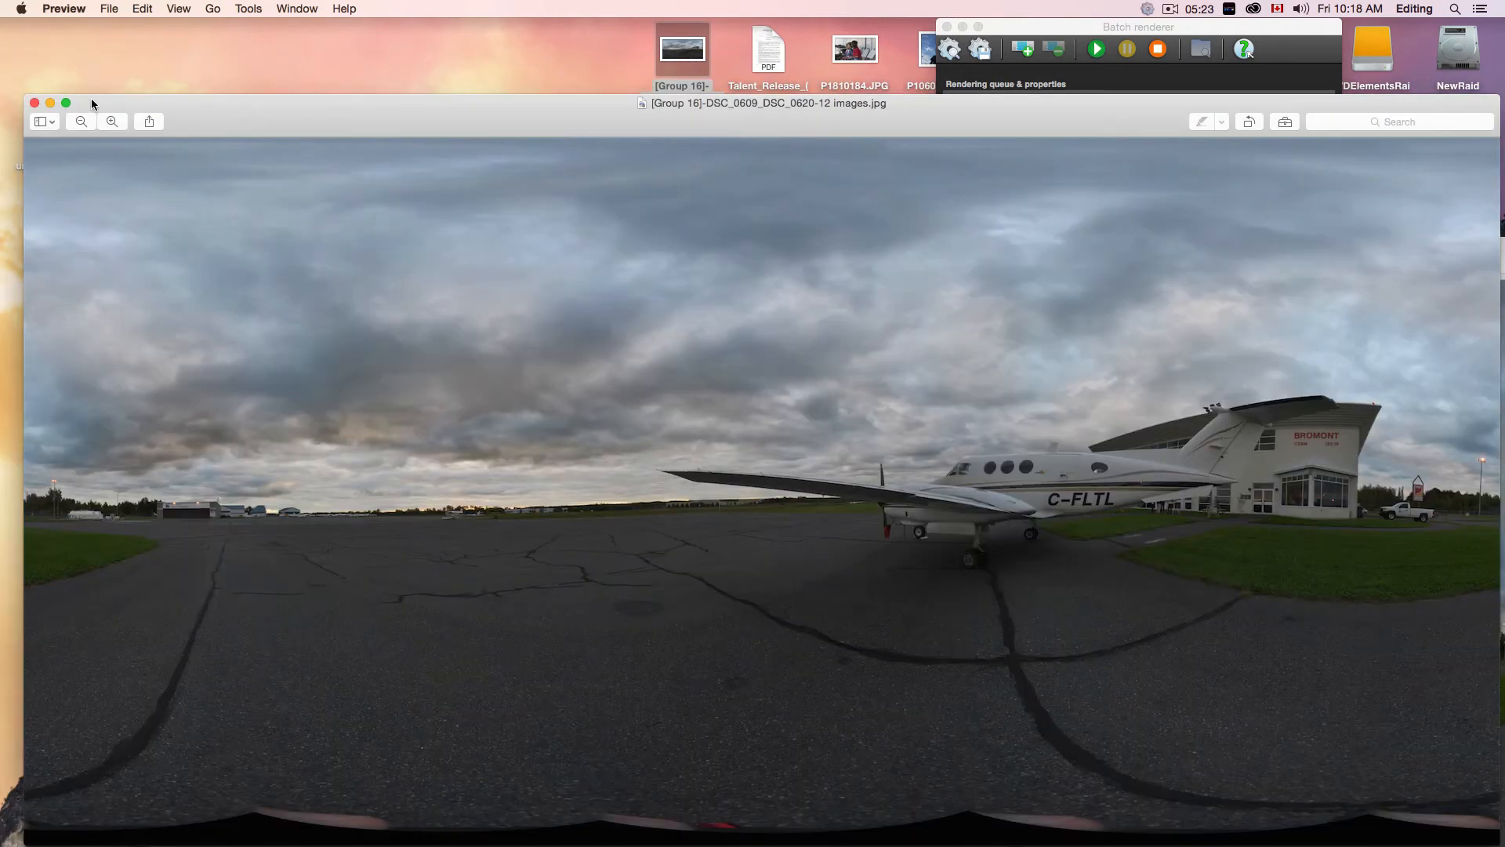
{"action": "left_click", "coordinate": [34, 103]}
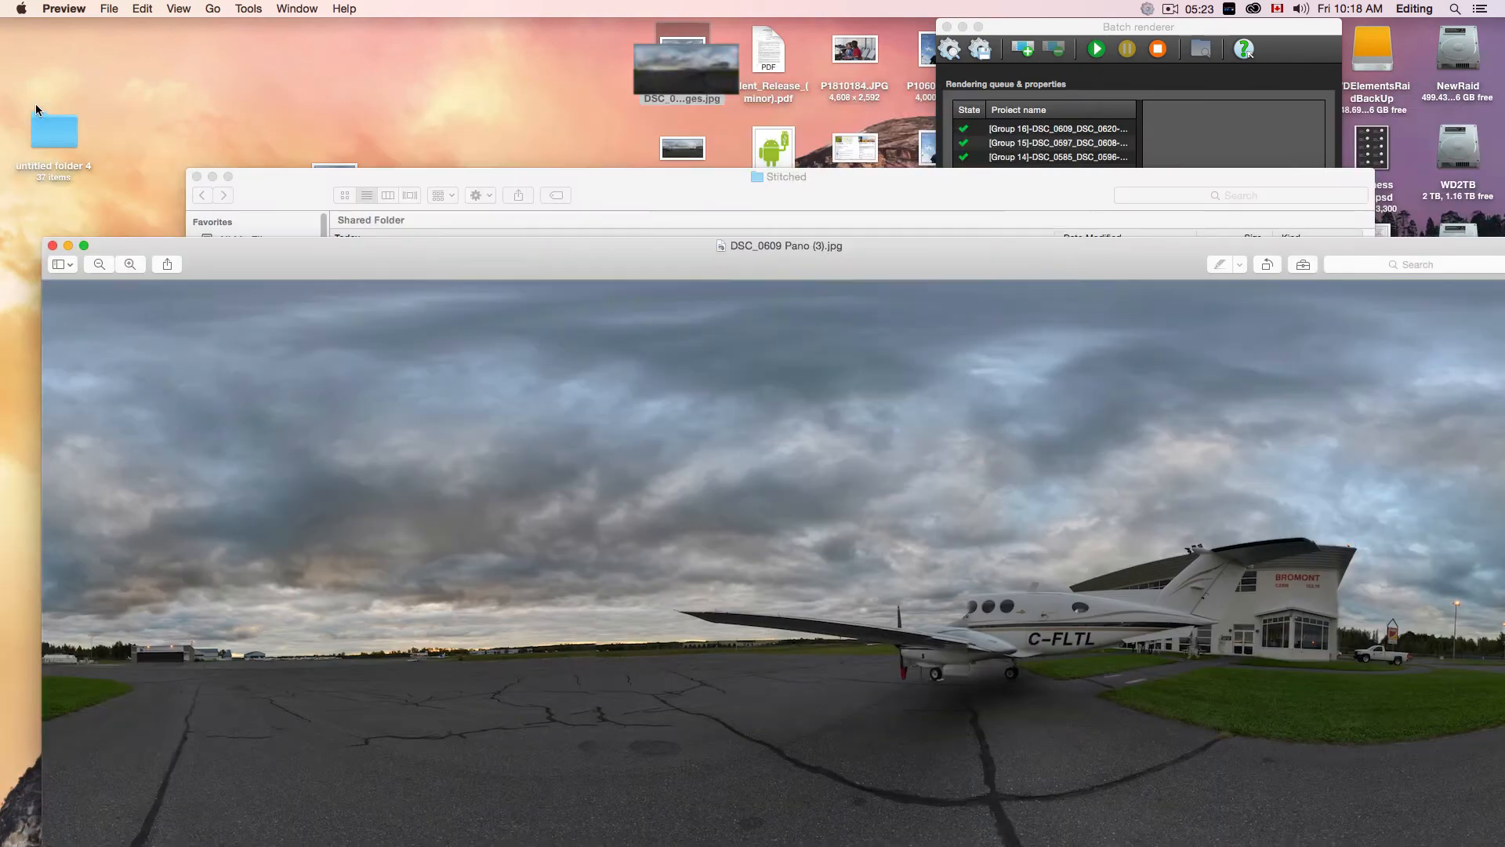
Preview the Group 15 and Group 14 renders again to compare them with the PTGui Pro panoramas.
{"action": "left_click", "coordinate": [679, 150]}
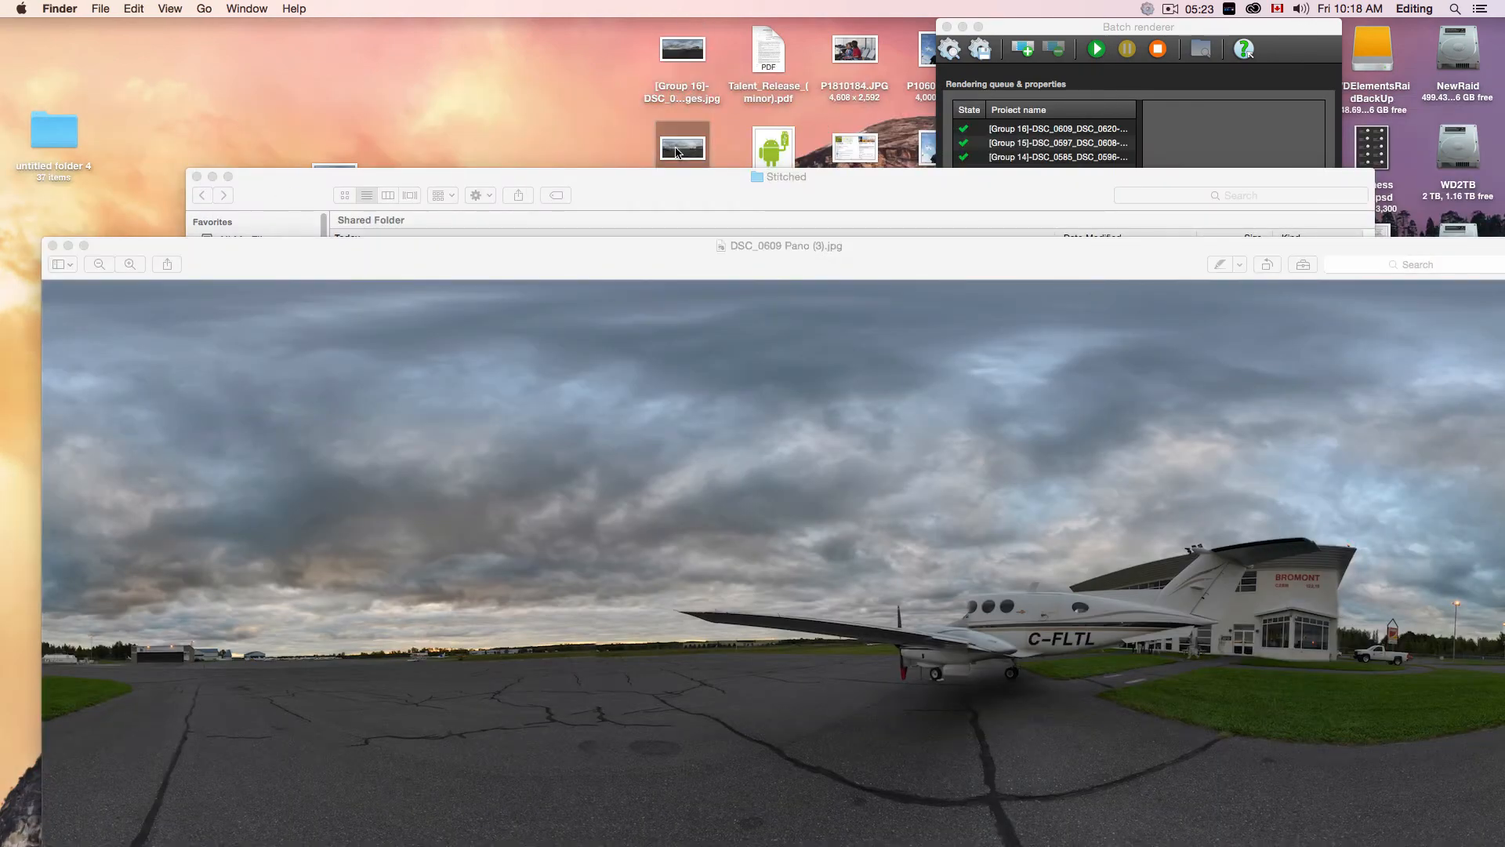
{"action": "key", "text": "space"}
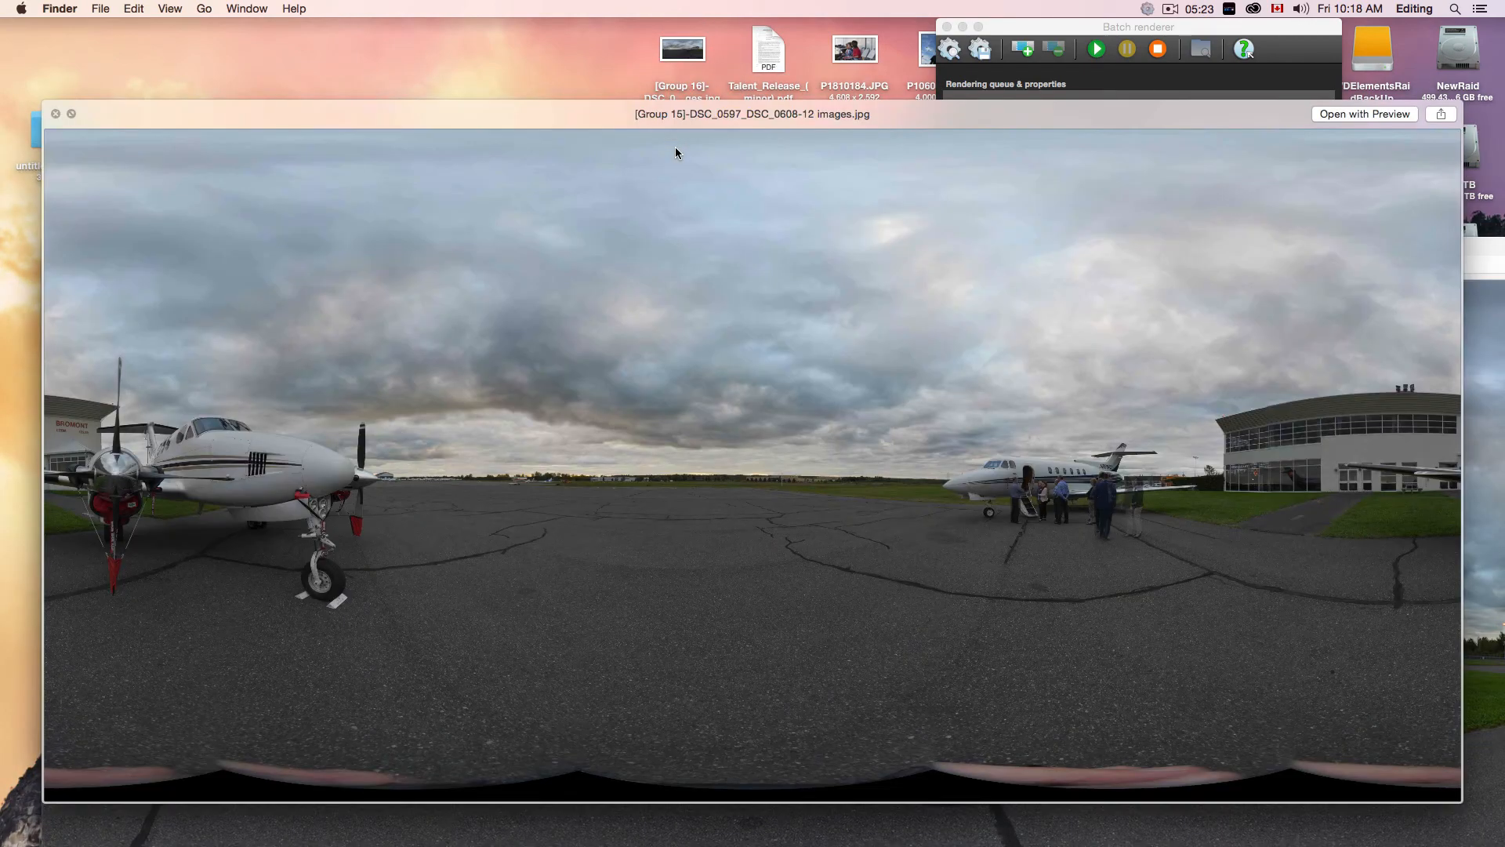
{"action": "key", "text": "space"}
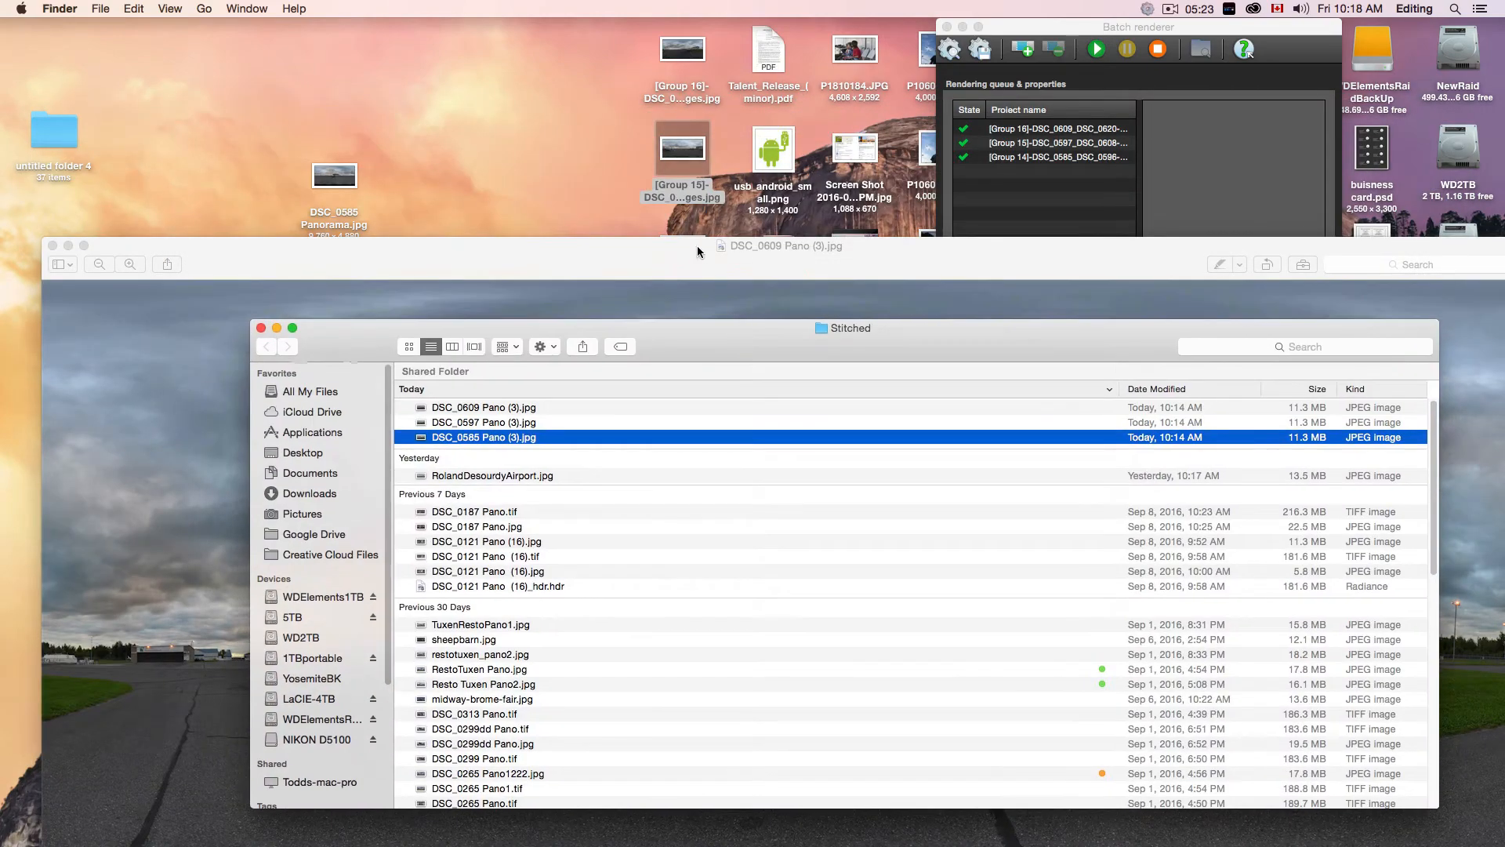
{"action": "left_click_drag", "start_coordinate": [698, 251], "coordinate": [750, 359]}
{"action": "left_click", "coordinate": [683, 248]}
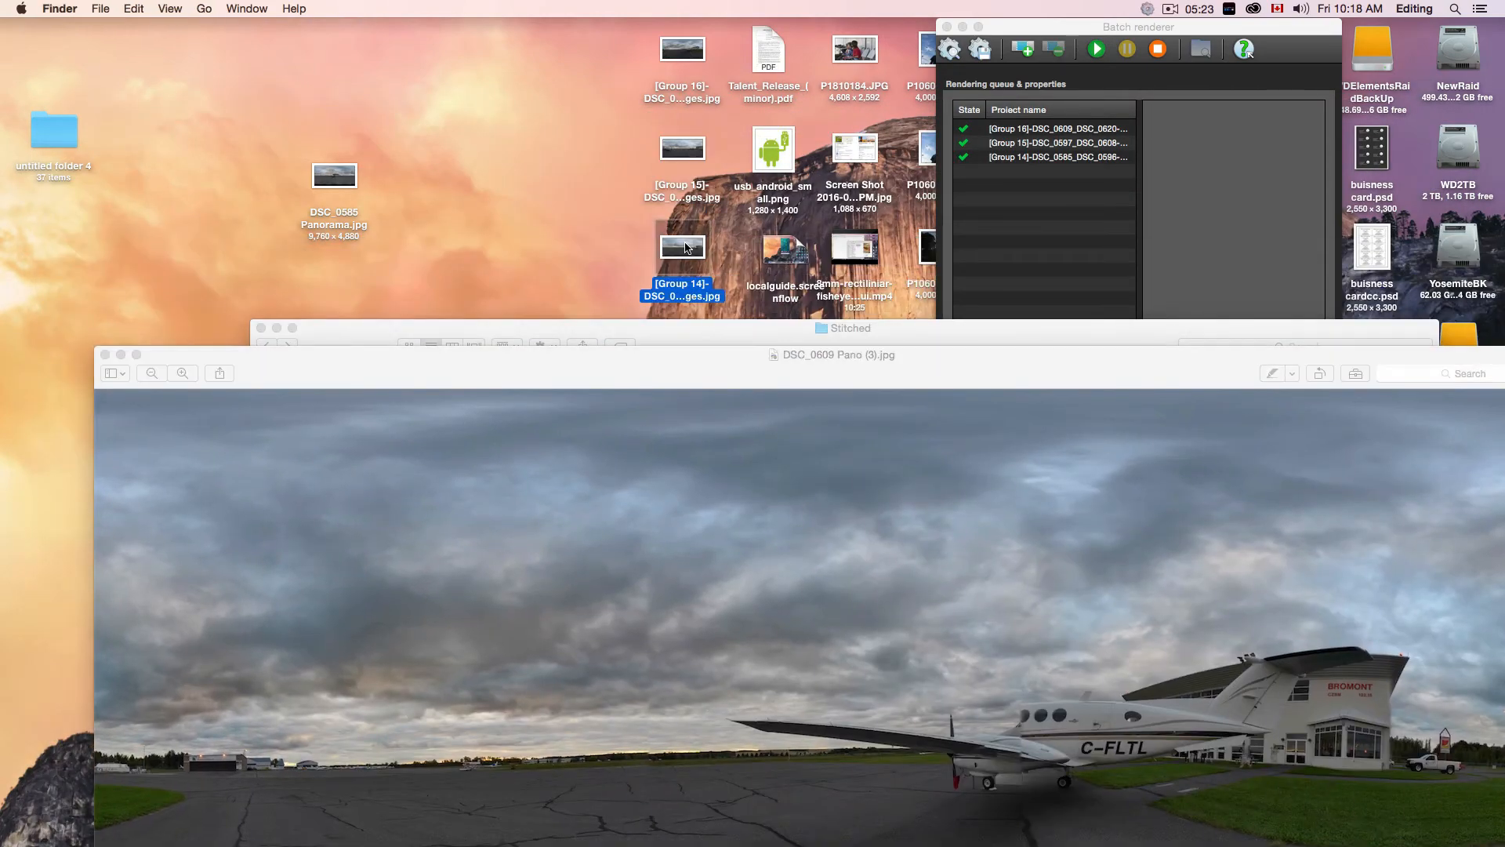
{"action": "key", "text": "space"}
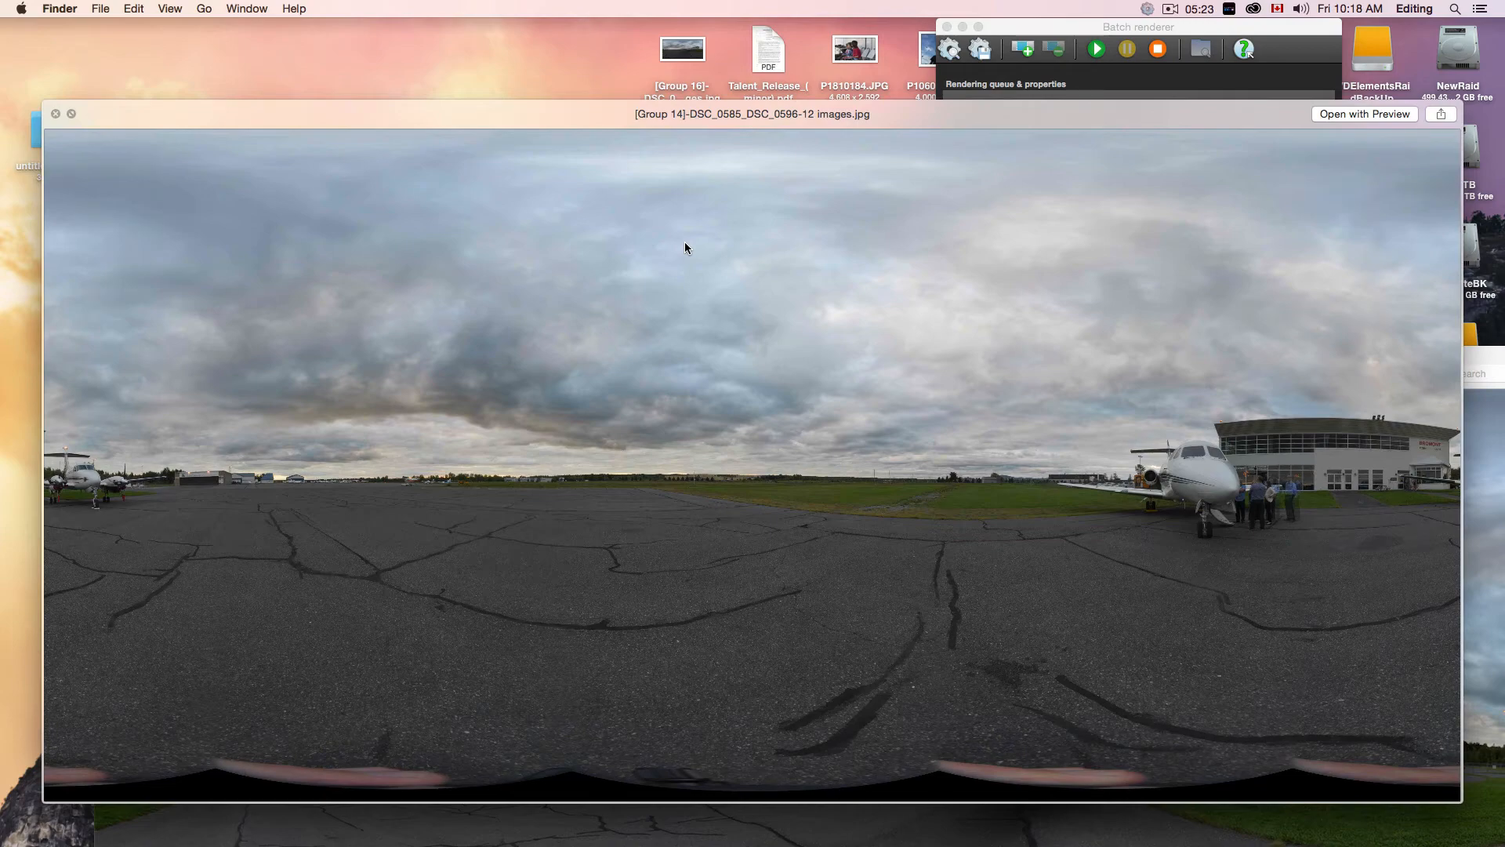
{"action": "key", "text": "space"}
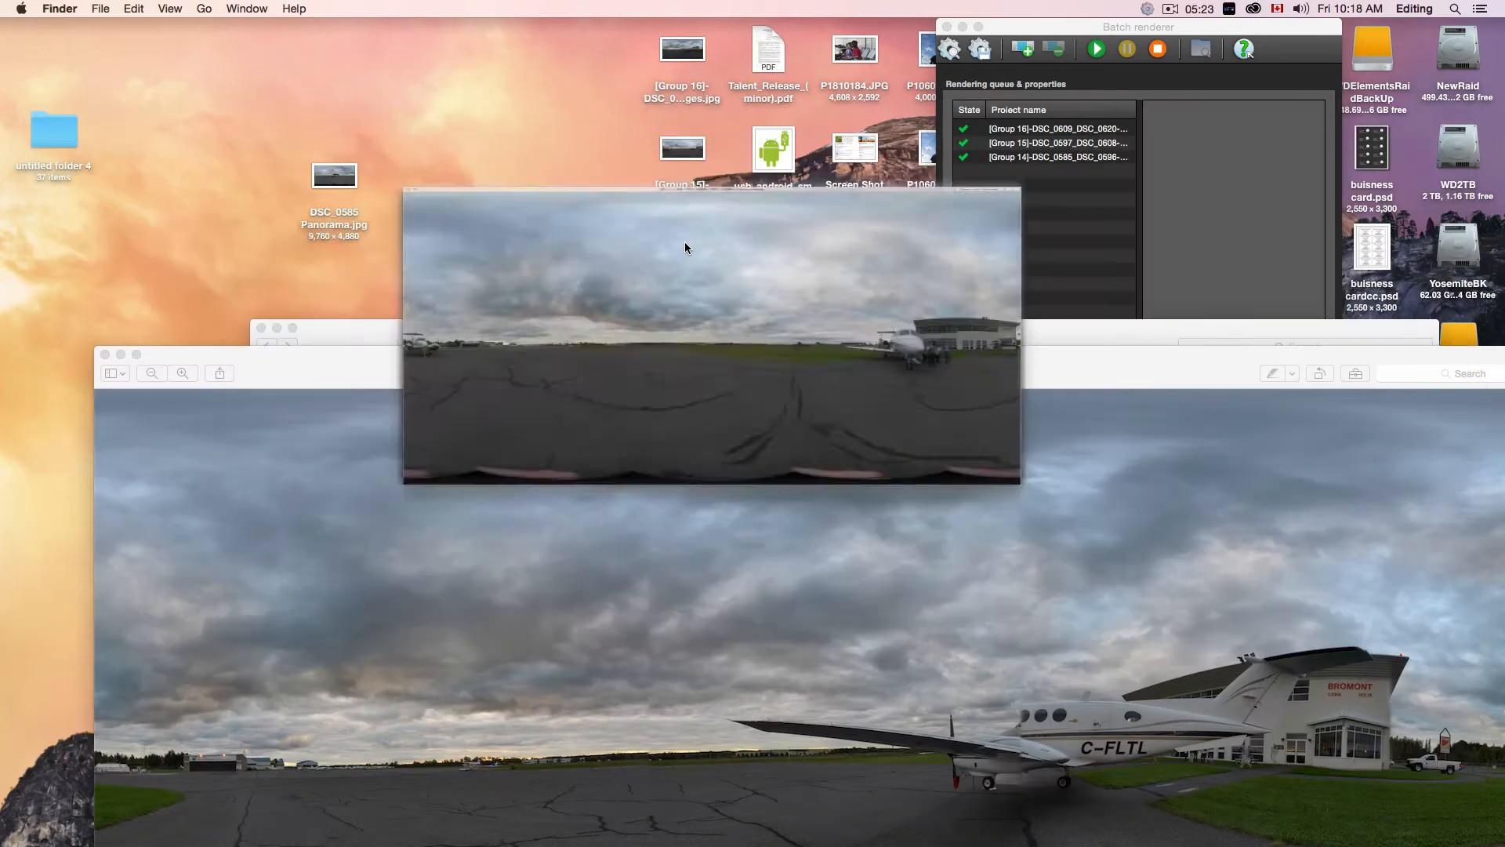
Bring DSC_0609 Pano (3).jpg to the front and reposition its window to examine the full panorama.
{"action": "left_click", "coordinate": [675, 373]}
{"action": "left_click_drag", "start_coordinate": [675, 370], "coordinate": [599, 36]}
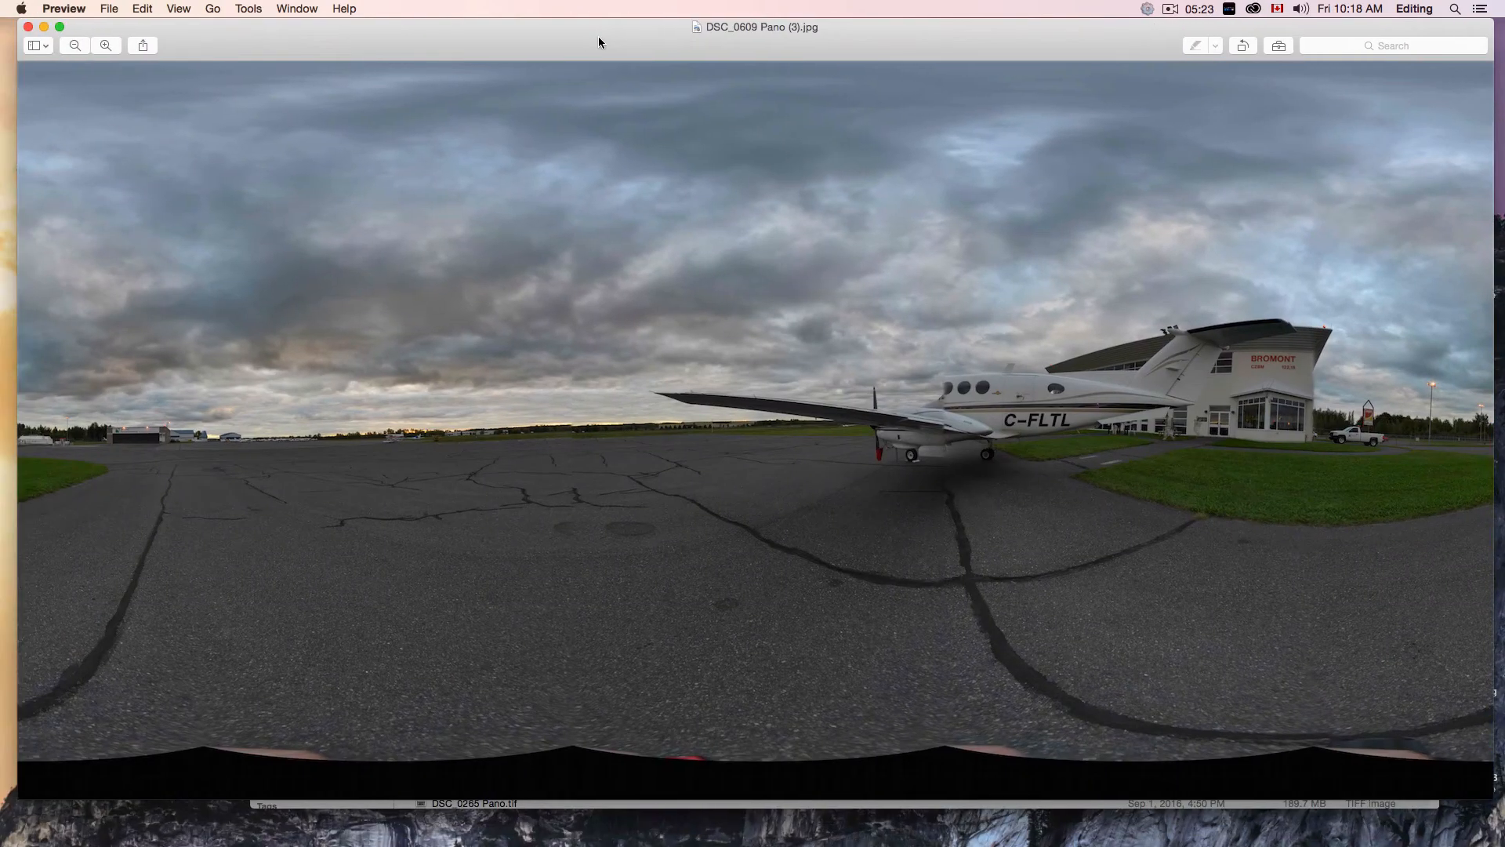
{"action": "left_click_drag", "start_coordinate": [400, 48], "coordinate": [476, 128]}
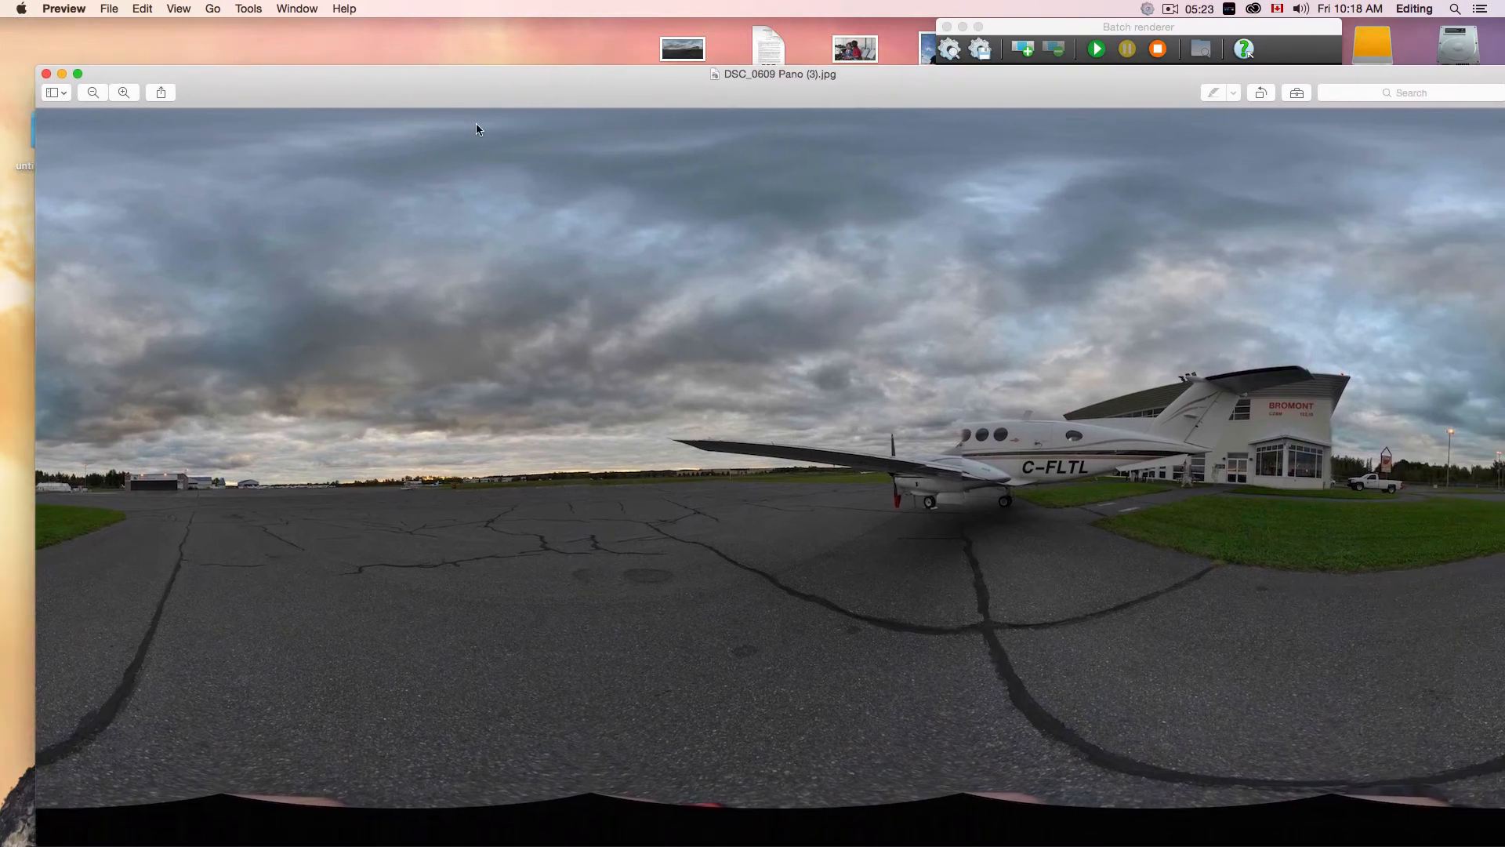
Minimize the DSC_0609 Pano (3).jpg window and close the Stitched folder.
{"action": "left_click", "coordinate": [61, 74]}
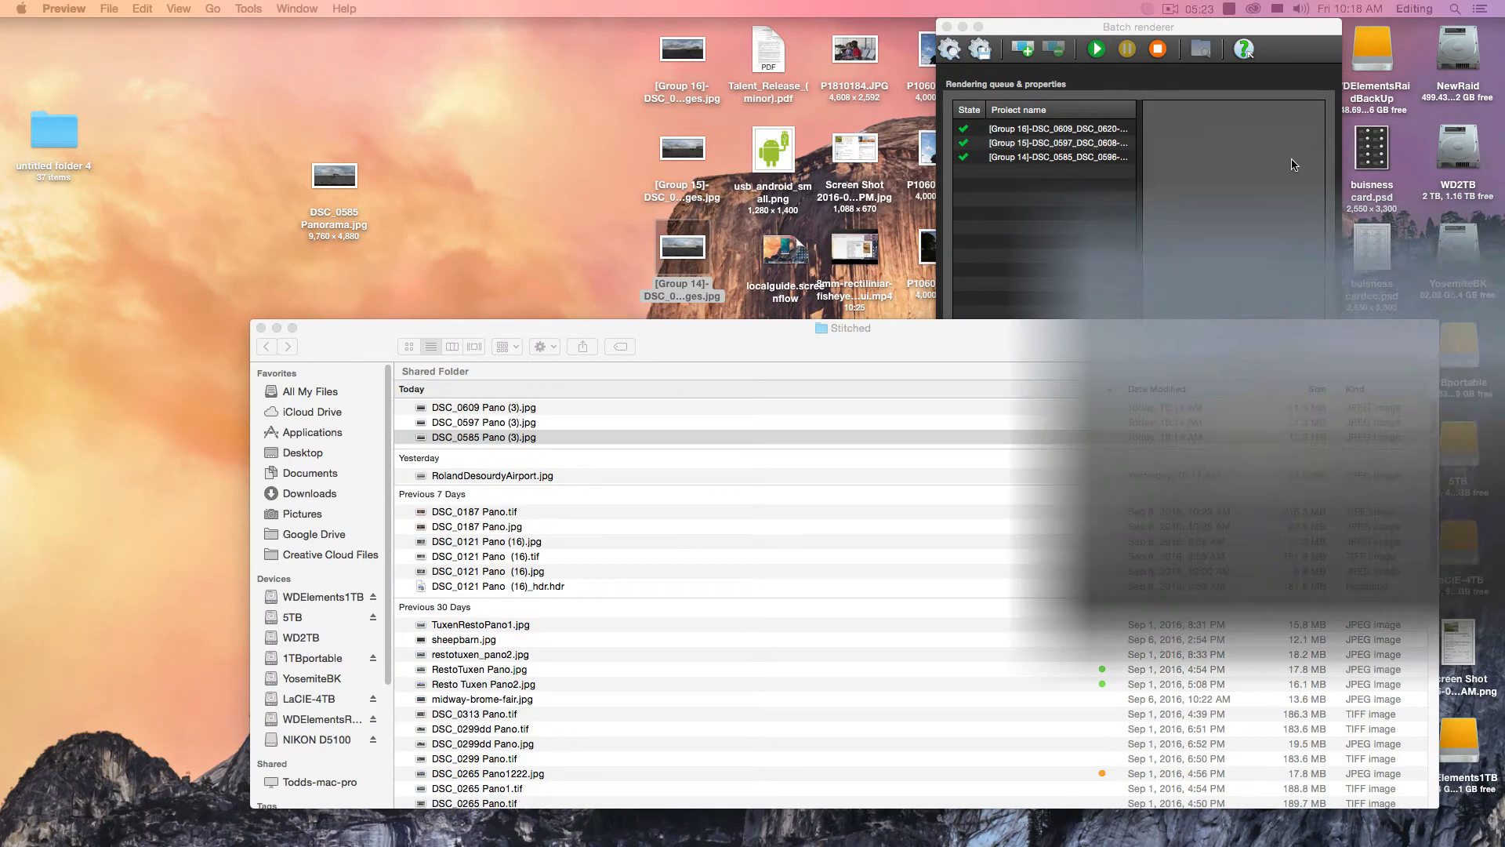
{"action": "left_click", "coordinate": [335, 342]}
{"action": "key", "text": "super+w"}
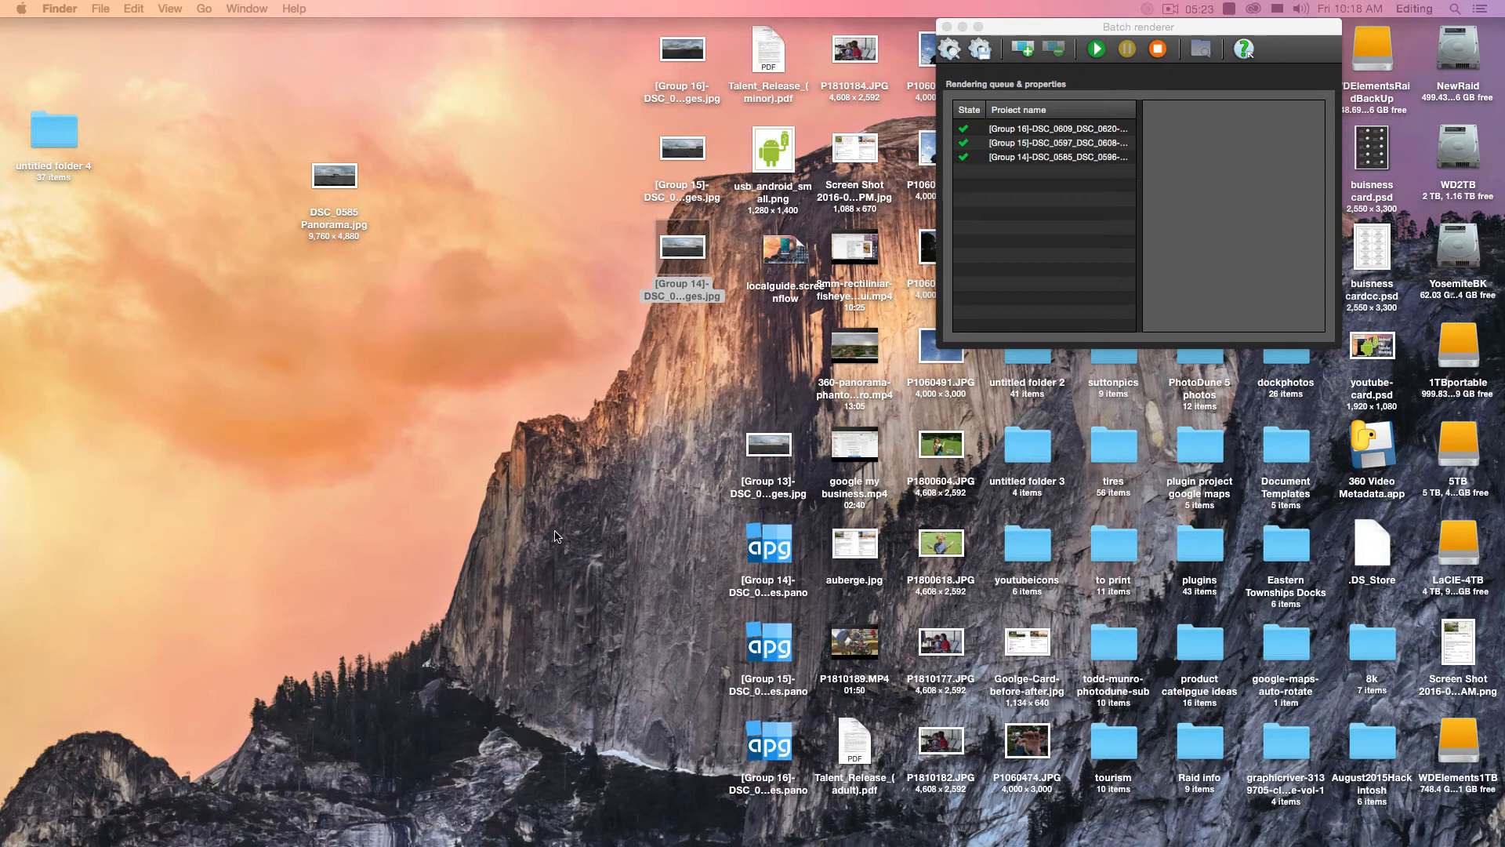
Switch to Autopano Giga's main project window and open the Group 14 panorama for editing.
{"action": "key", "text": "super+Tab"}
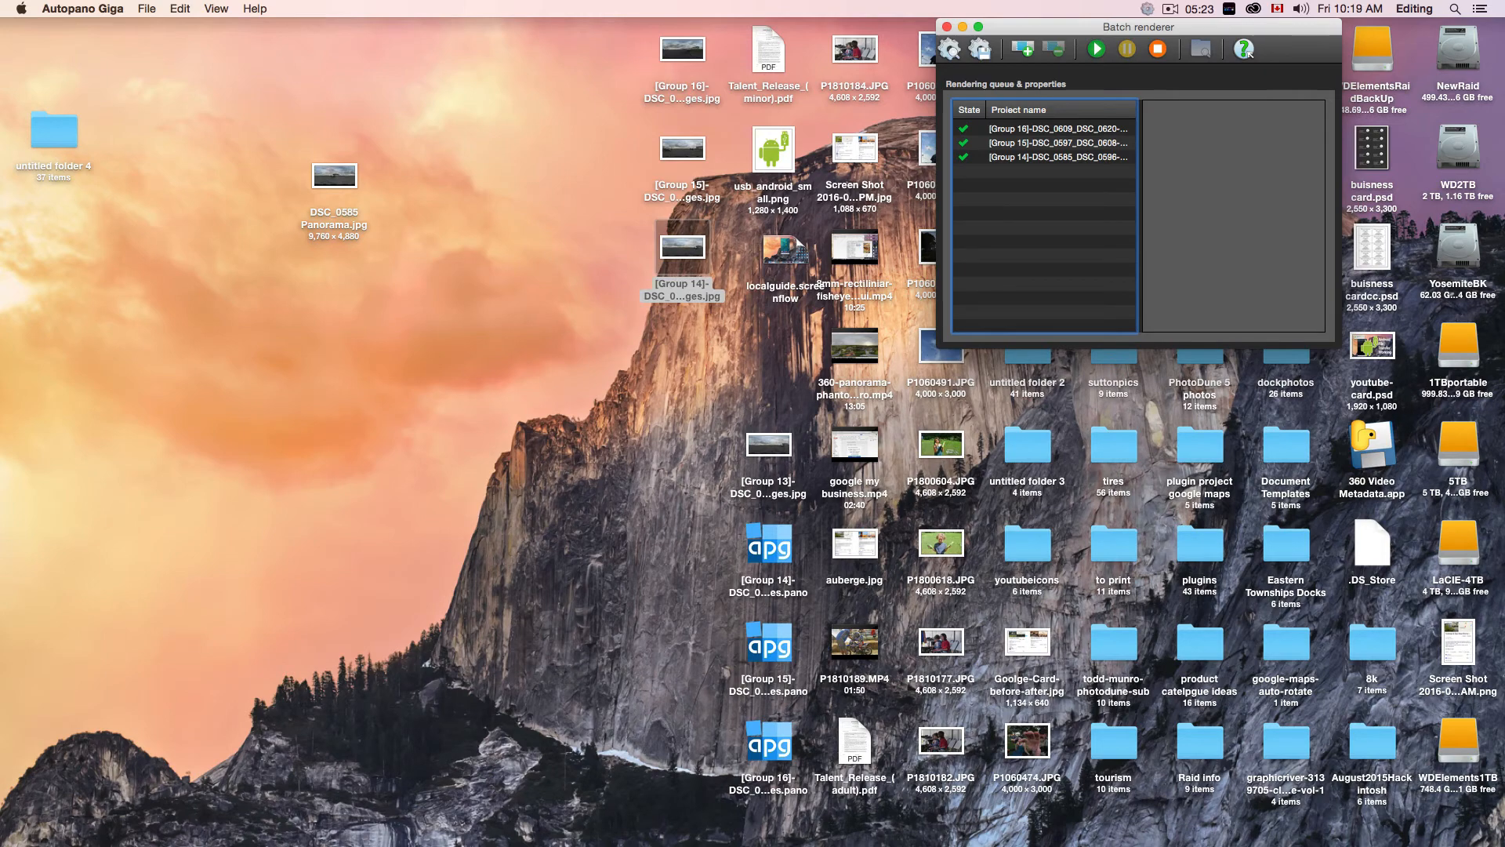
{"action": "key", "text": "super+grave"}
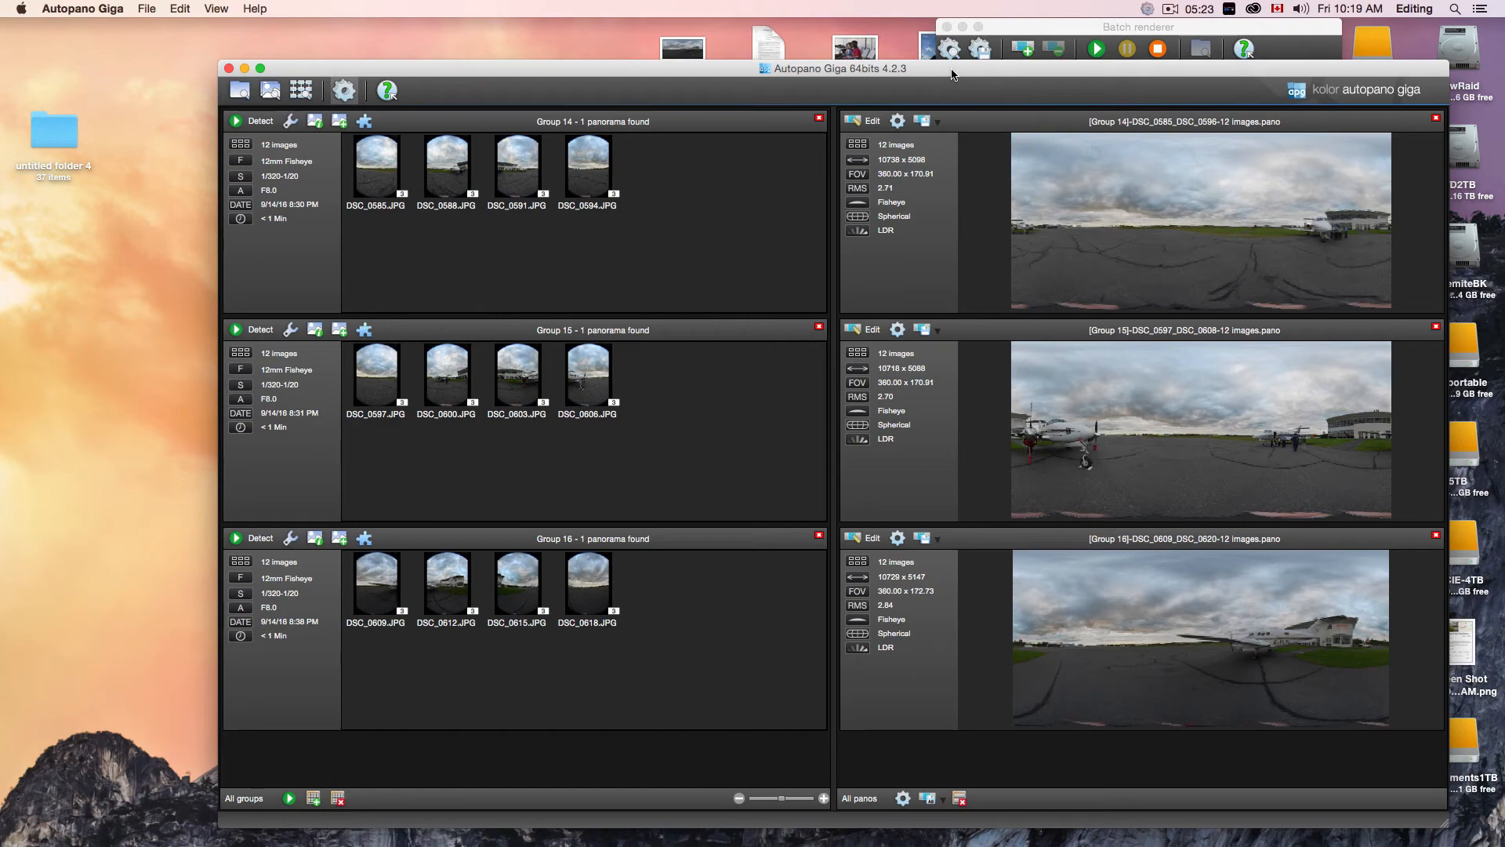
{"action": "left_click", "coordinate": [868, 120]}
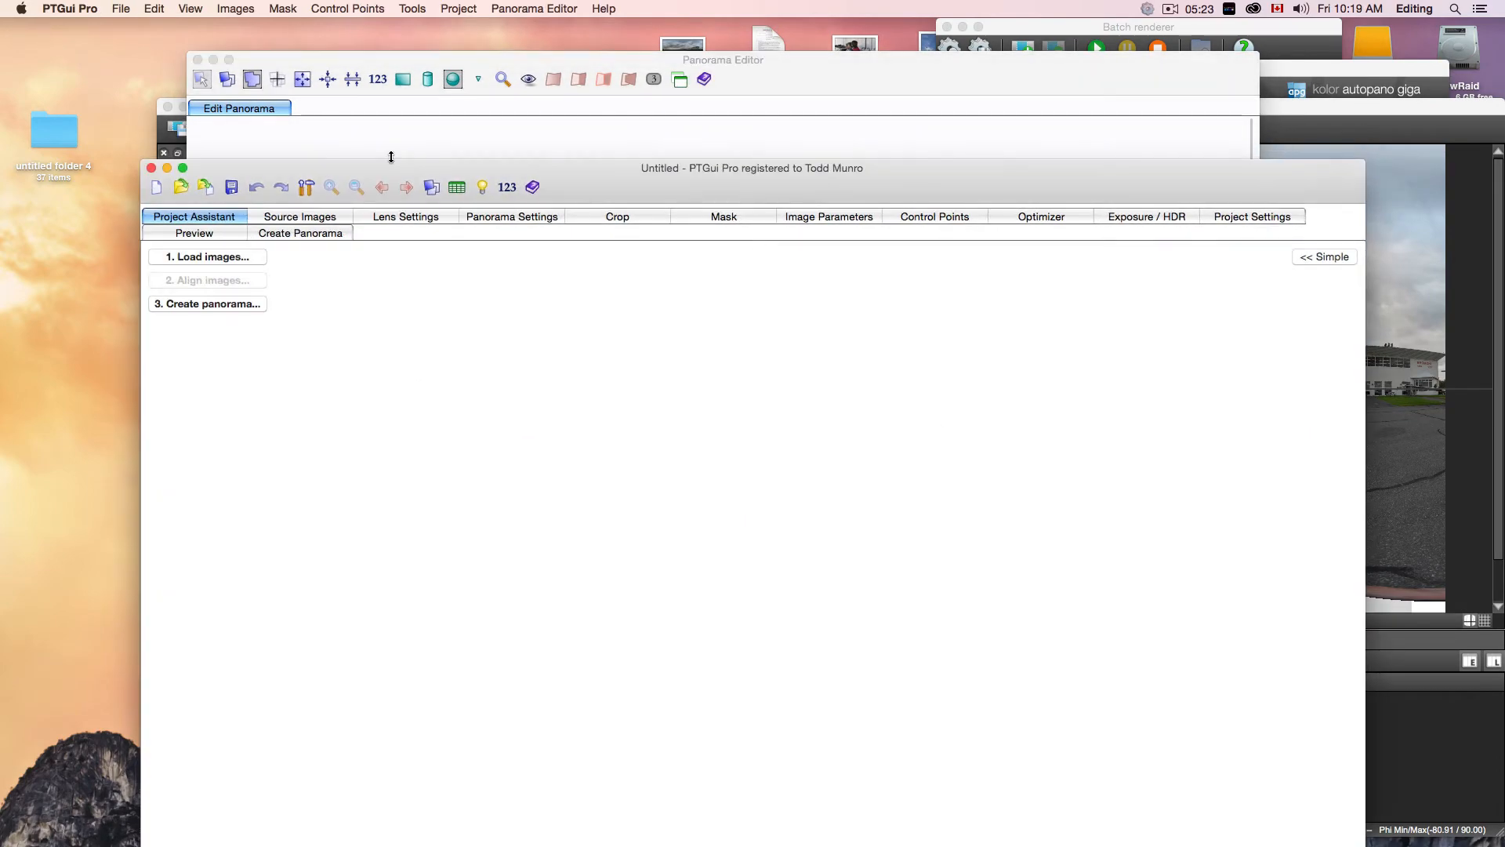
Start a new PTGui Pro project and load DSC_0609.JPG through DSC_0619.JPG from untitled folder 4.
{"action": "left_click", "coordinate": [157, 188]}
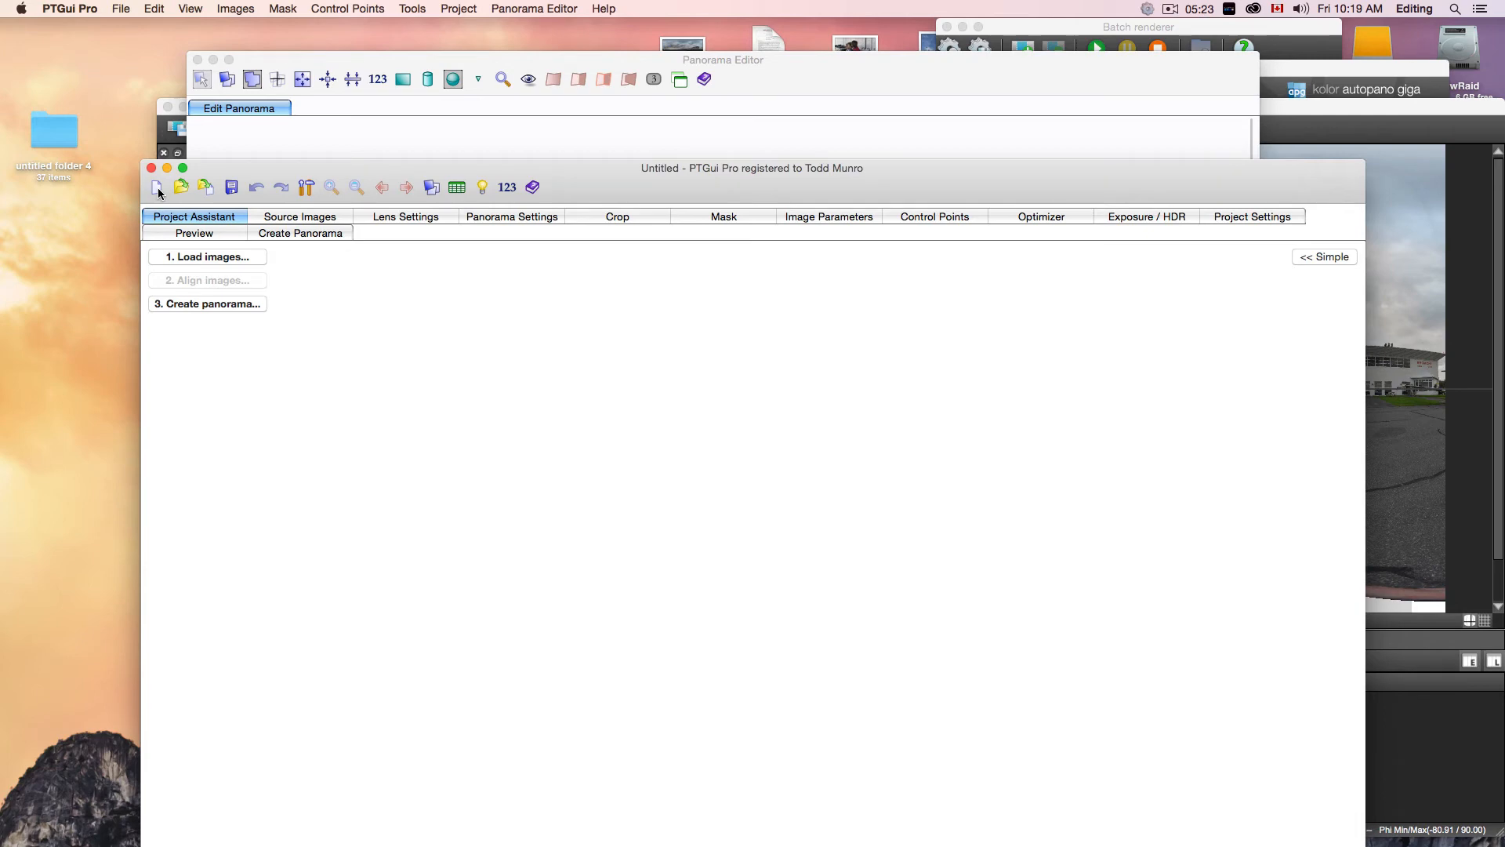
{"action": "double_click", "coordinate": [58, 135]}
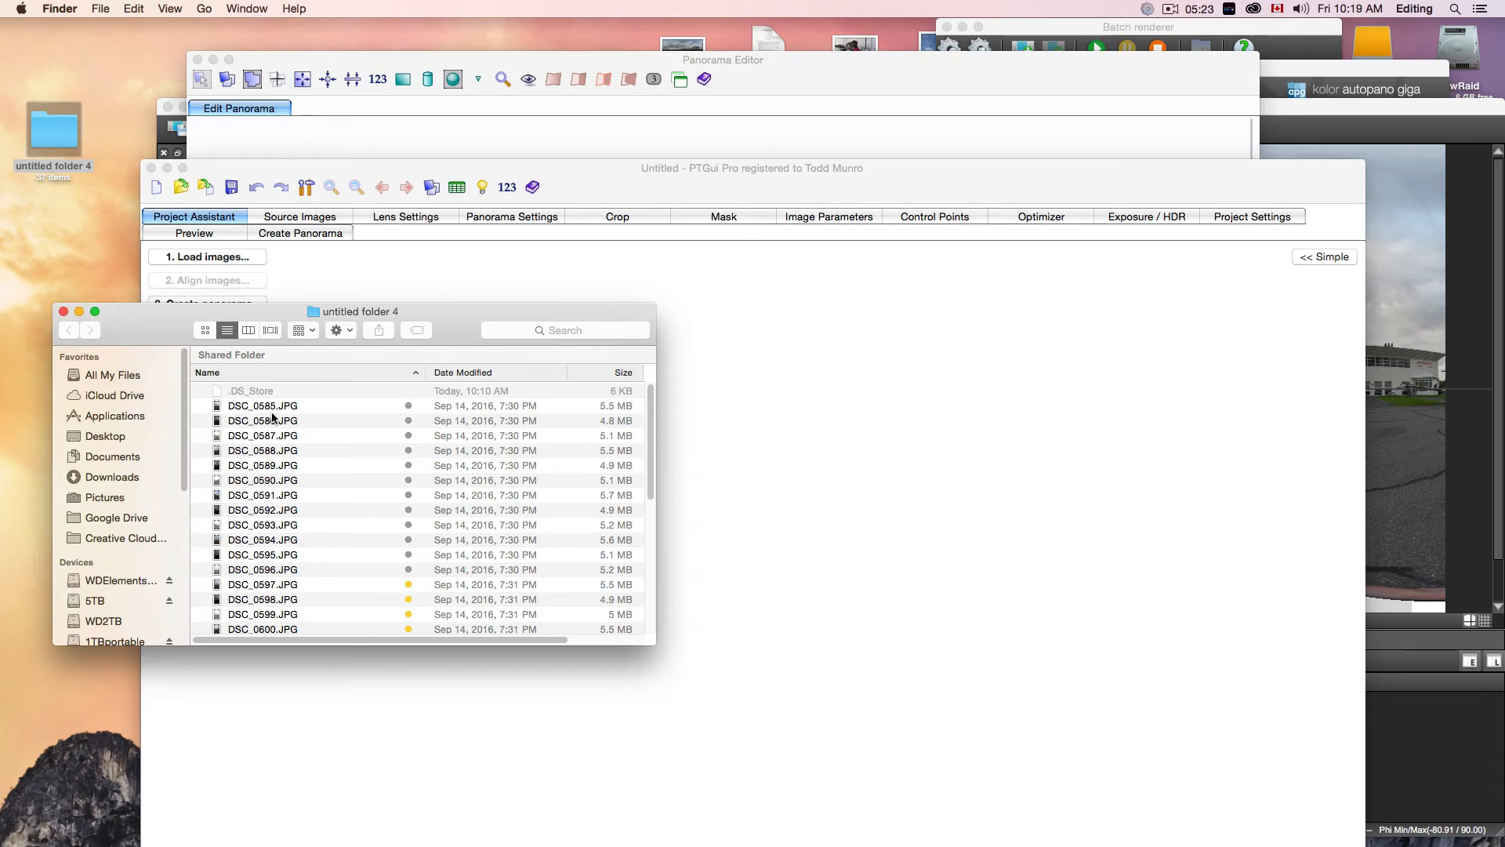
{"action": "scroll", "coordinate": [298, 549], "scroll_direction": "down", "scroll_amount": 6}
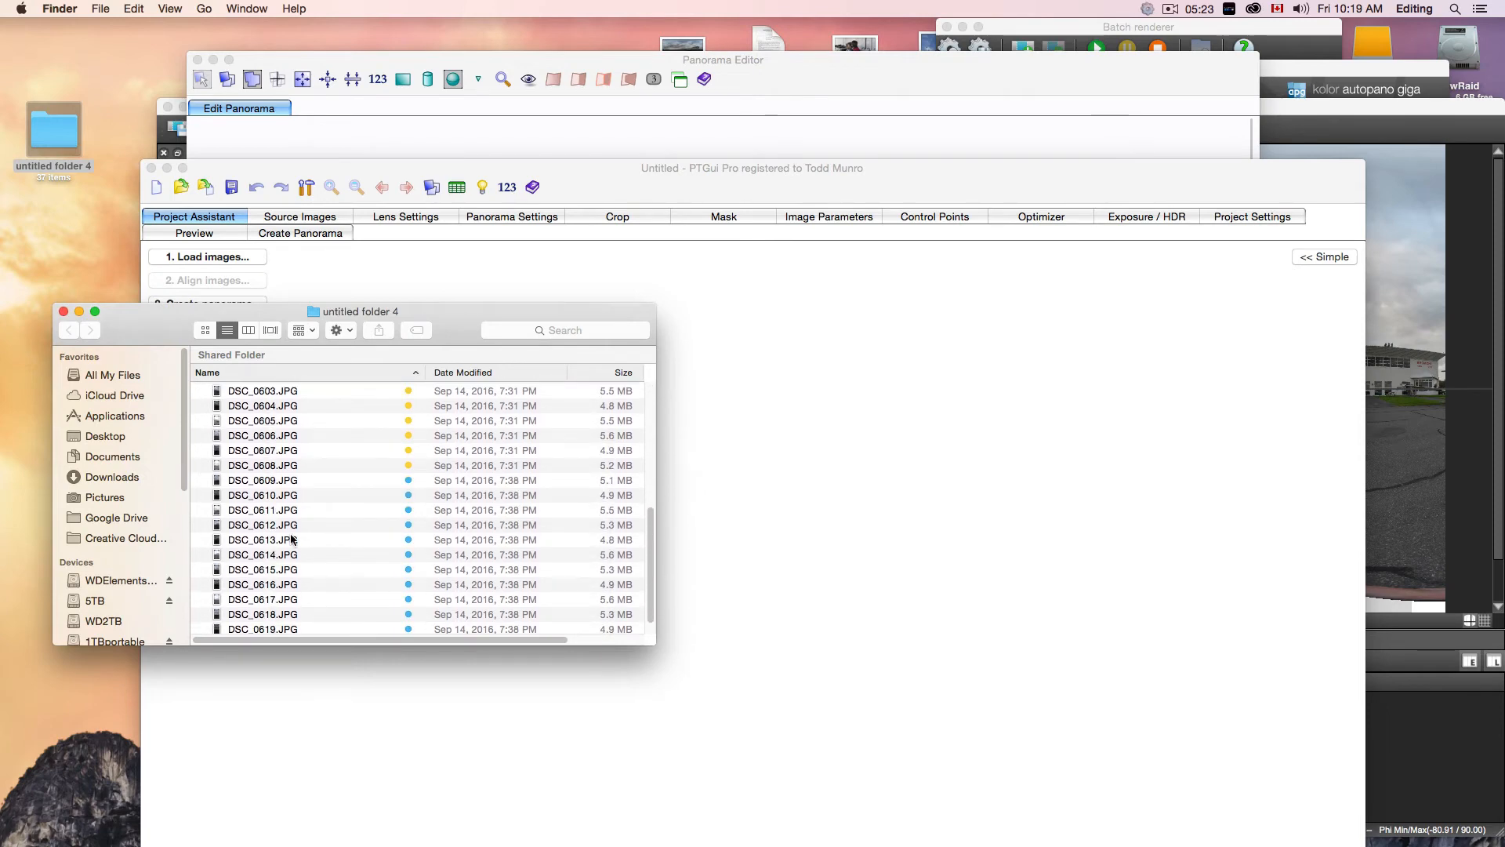
{"action": "left_click", "coordinate": [279, 482]}
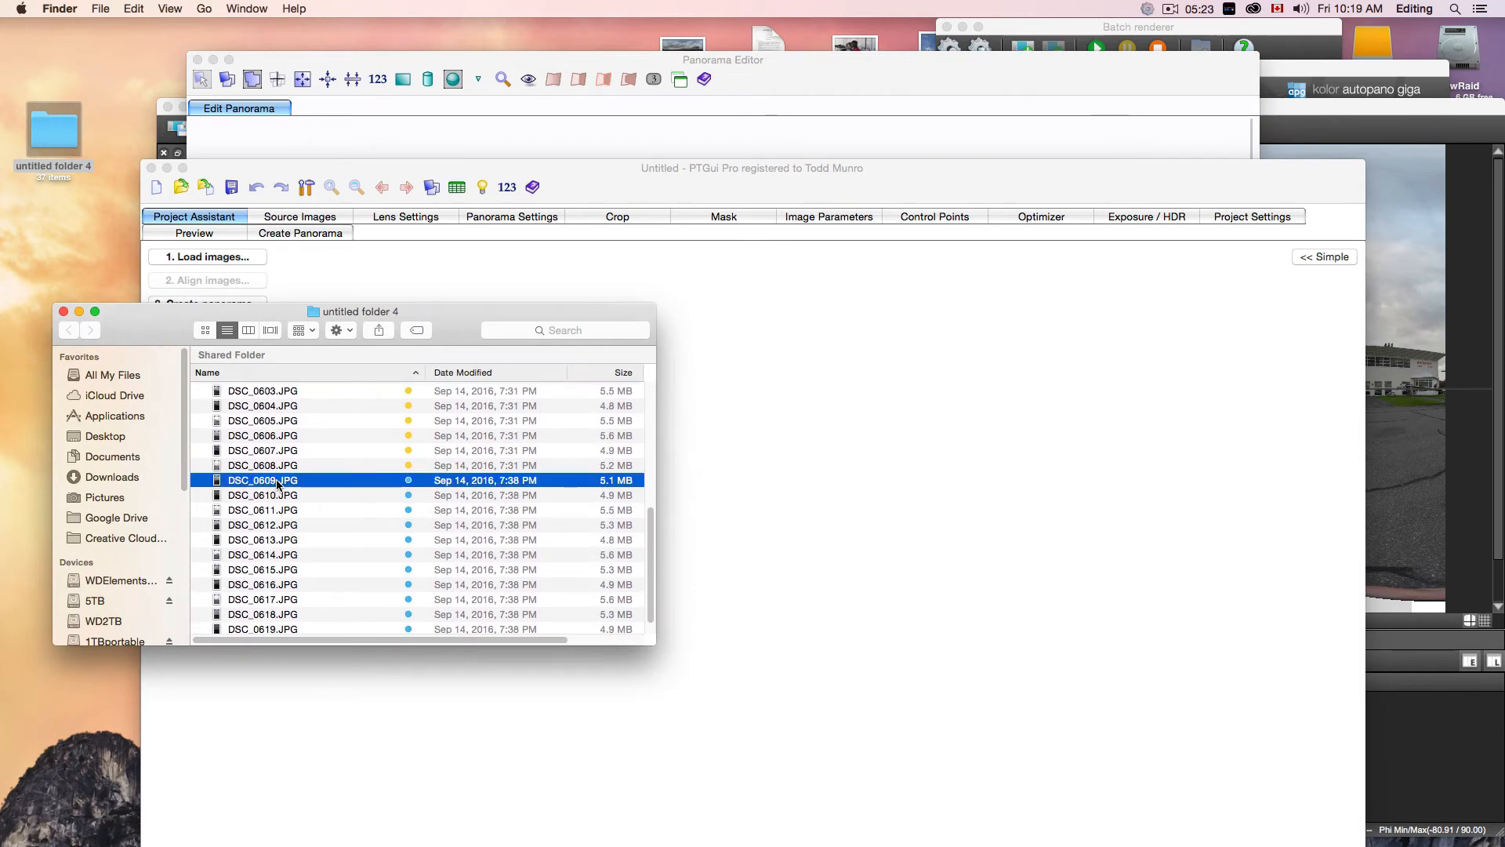
{"action": "scroll", "coordinate": [298, 585], "scroll_direction": "right", "scroll_amount": 3}
{"action": "left_click", "coordinate": [275, 626], "text": "shift"}
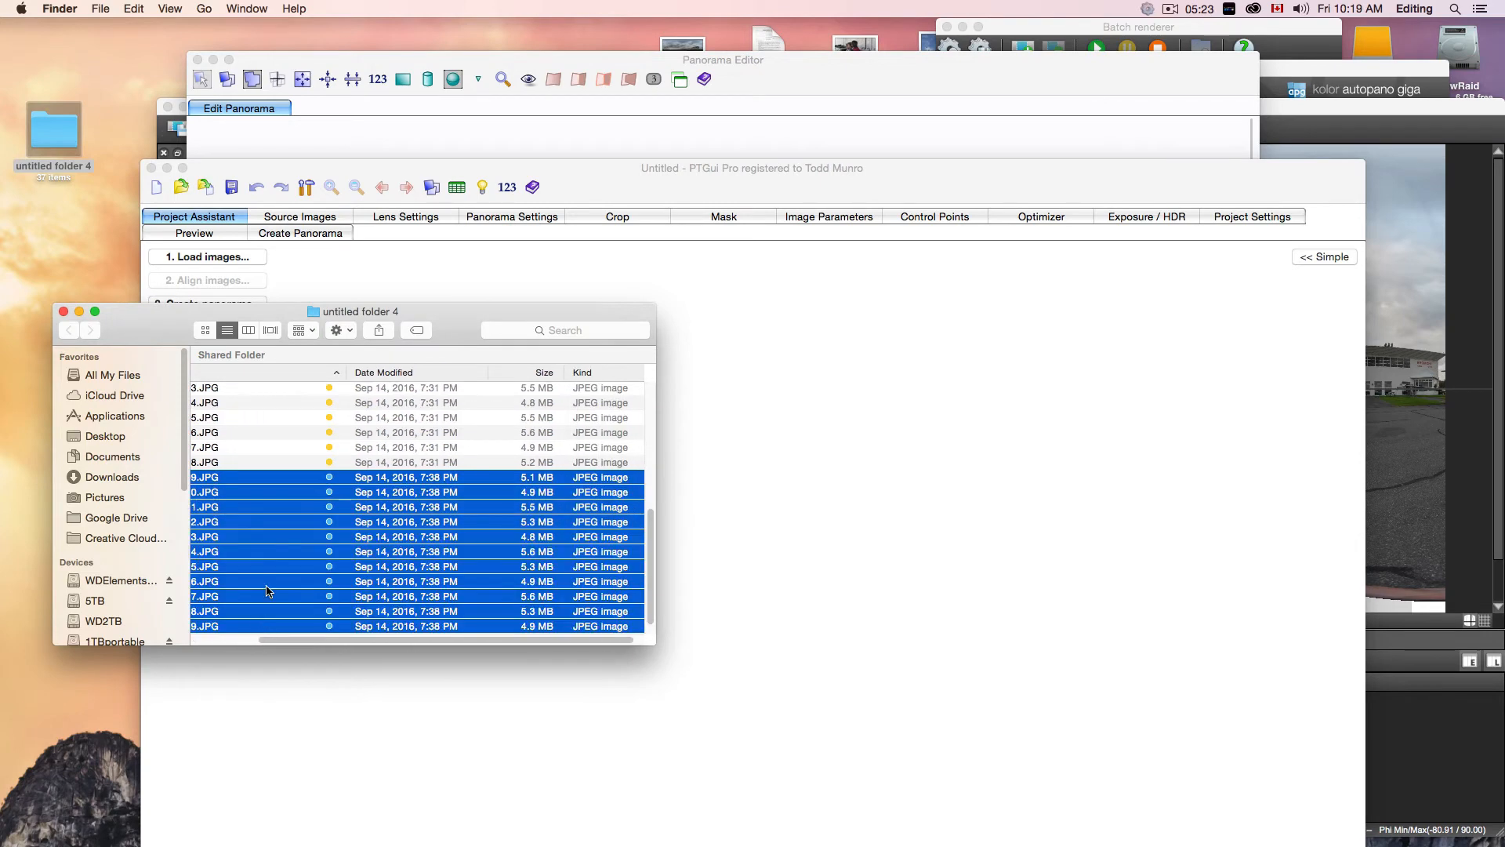
{"action": "left_click_drag", "start_coordinate": [264, 517], "coordinate": [863, 442]}
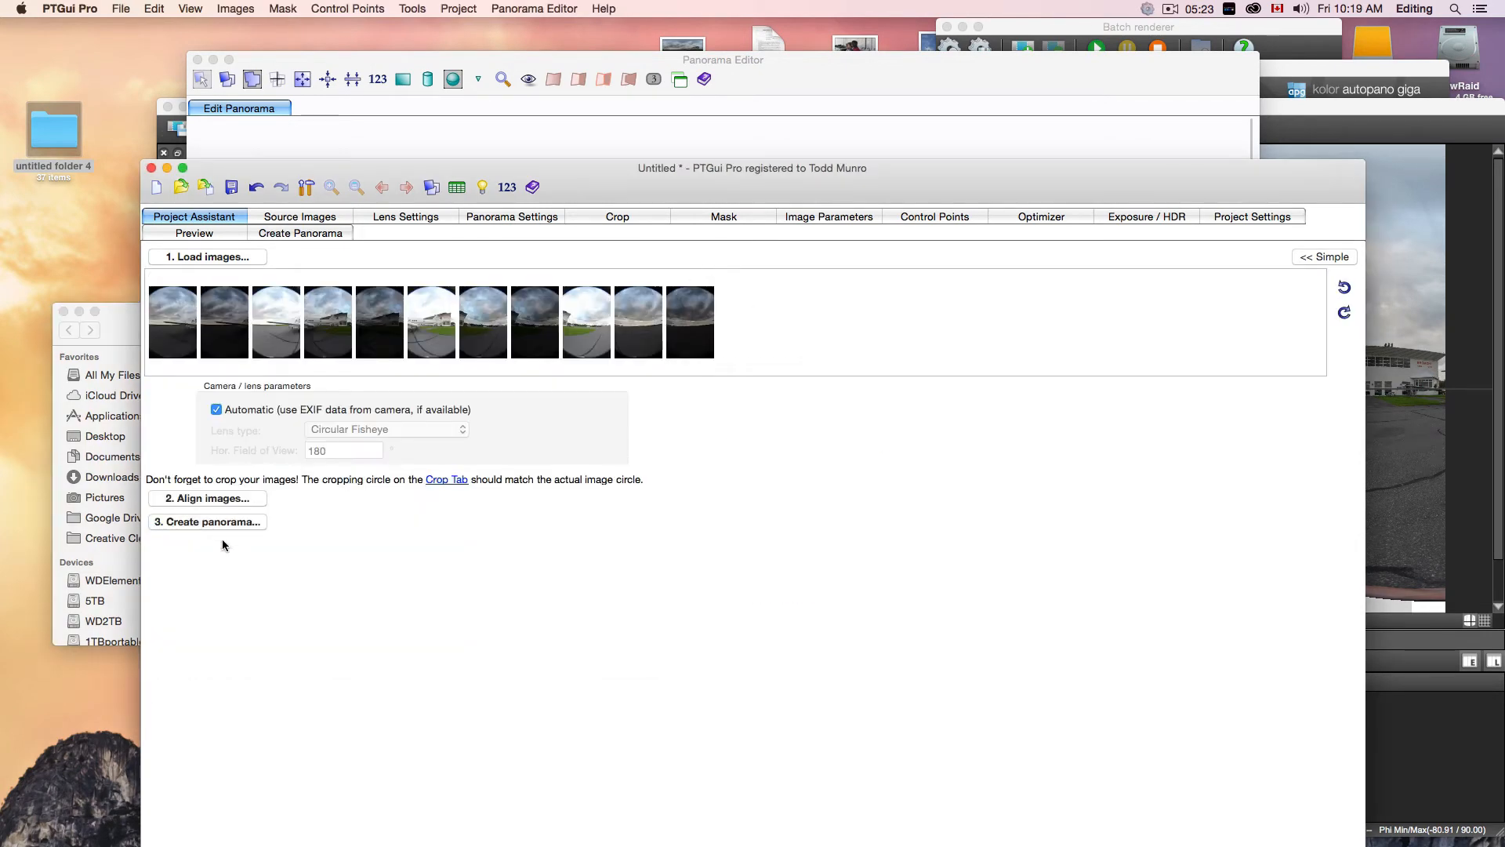
Align the loaded images and compare the Panorama Editor preview with Autopano Giga's Group 14 panorama.
{"action": "left_click", "coordinate": [204, 498]}
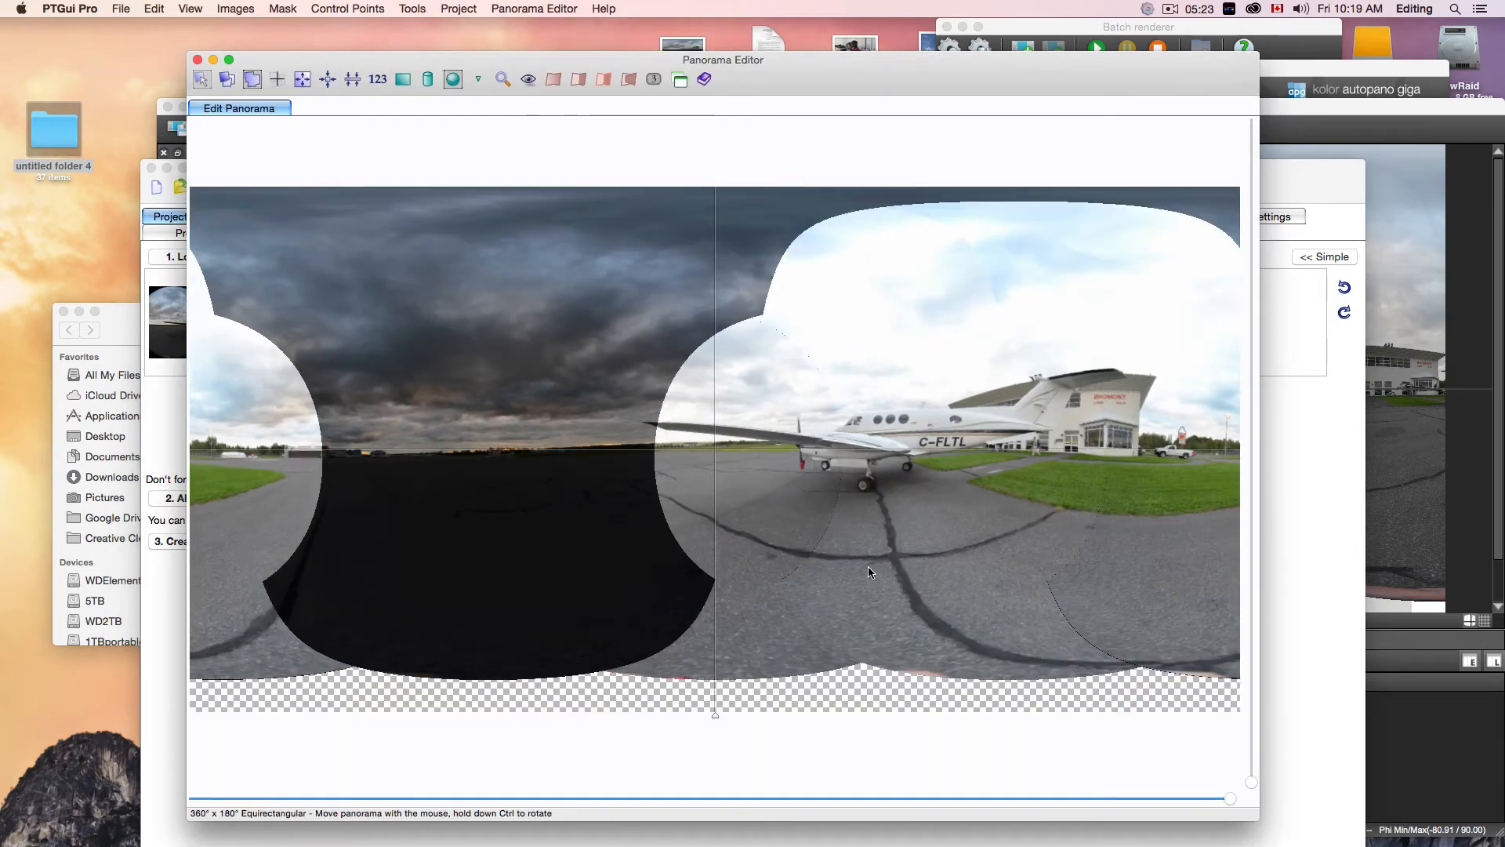
{"action": "left_click", "coordinate": [175, 410]}
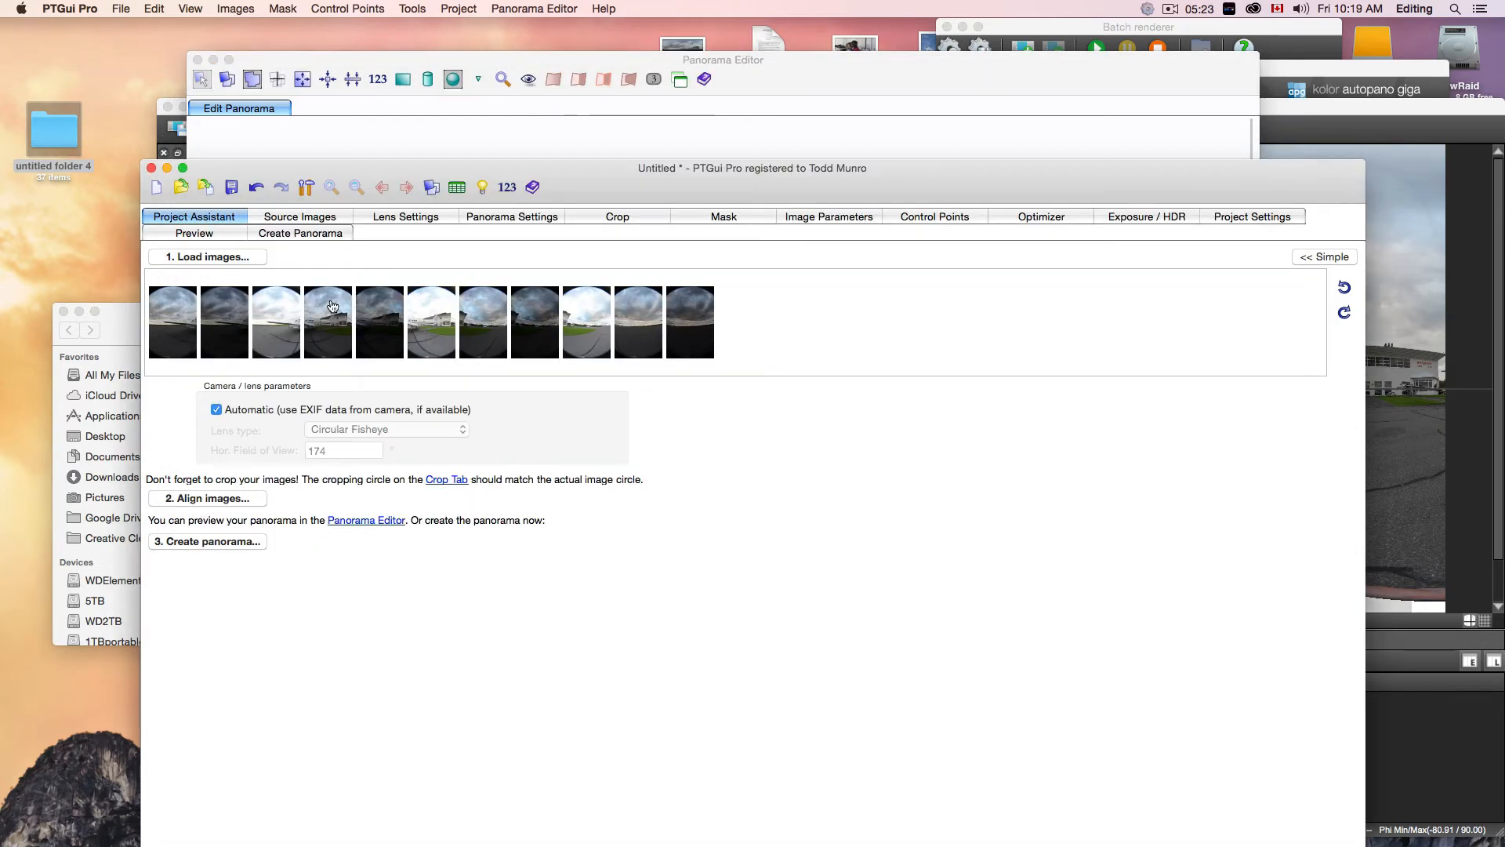
{"action": "left_click", "coordinate": [991, 88]}
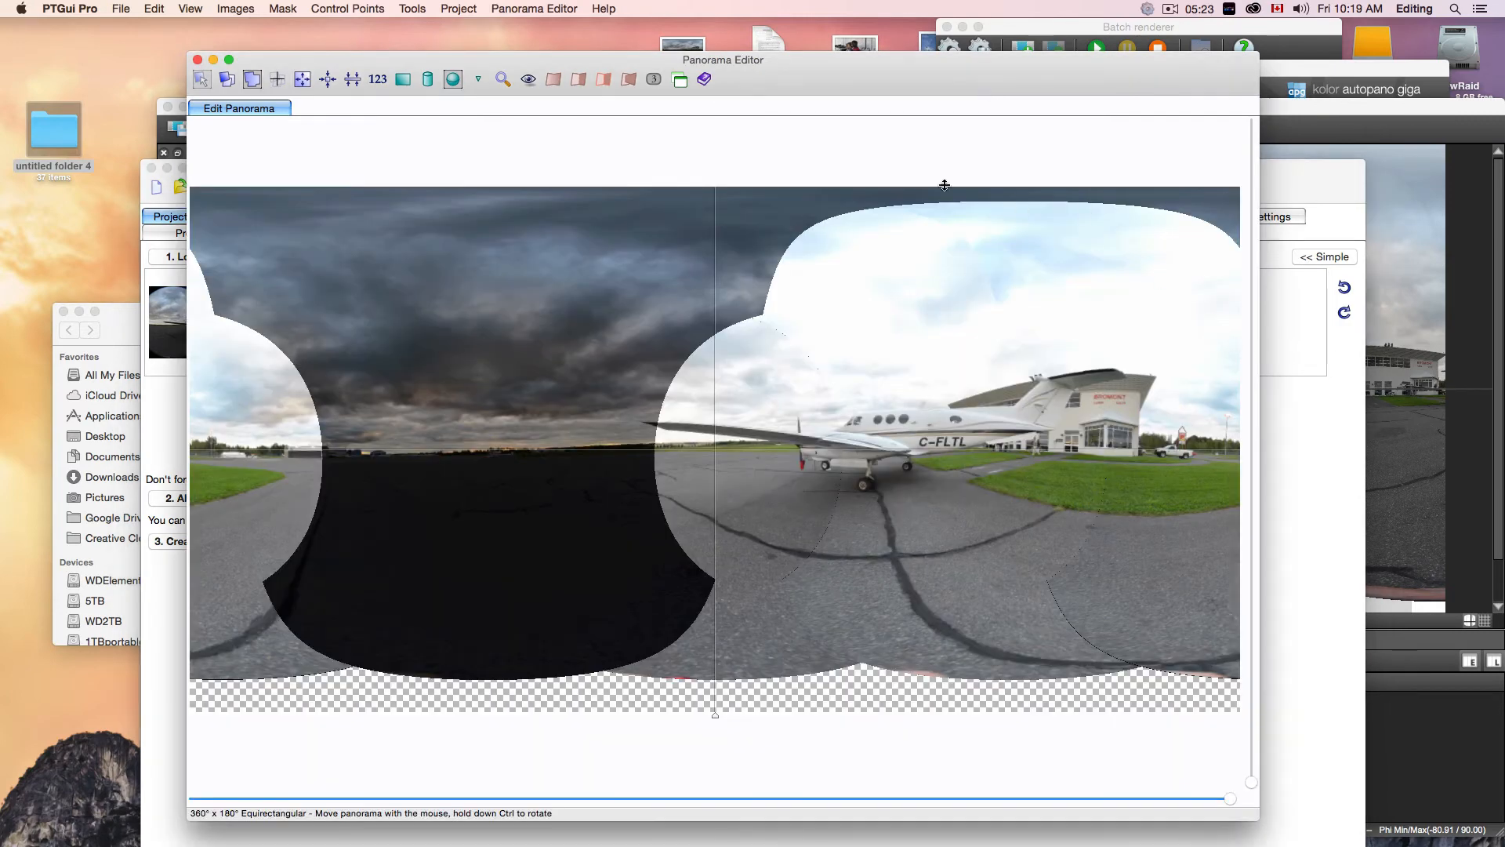
{"action": "left_click", "coordinate": [1414, 322]}
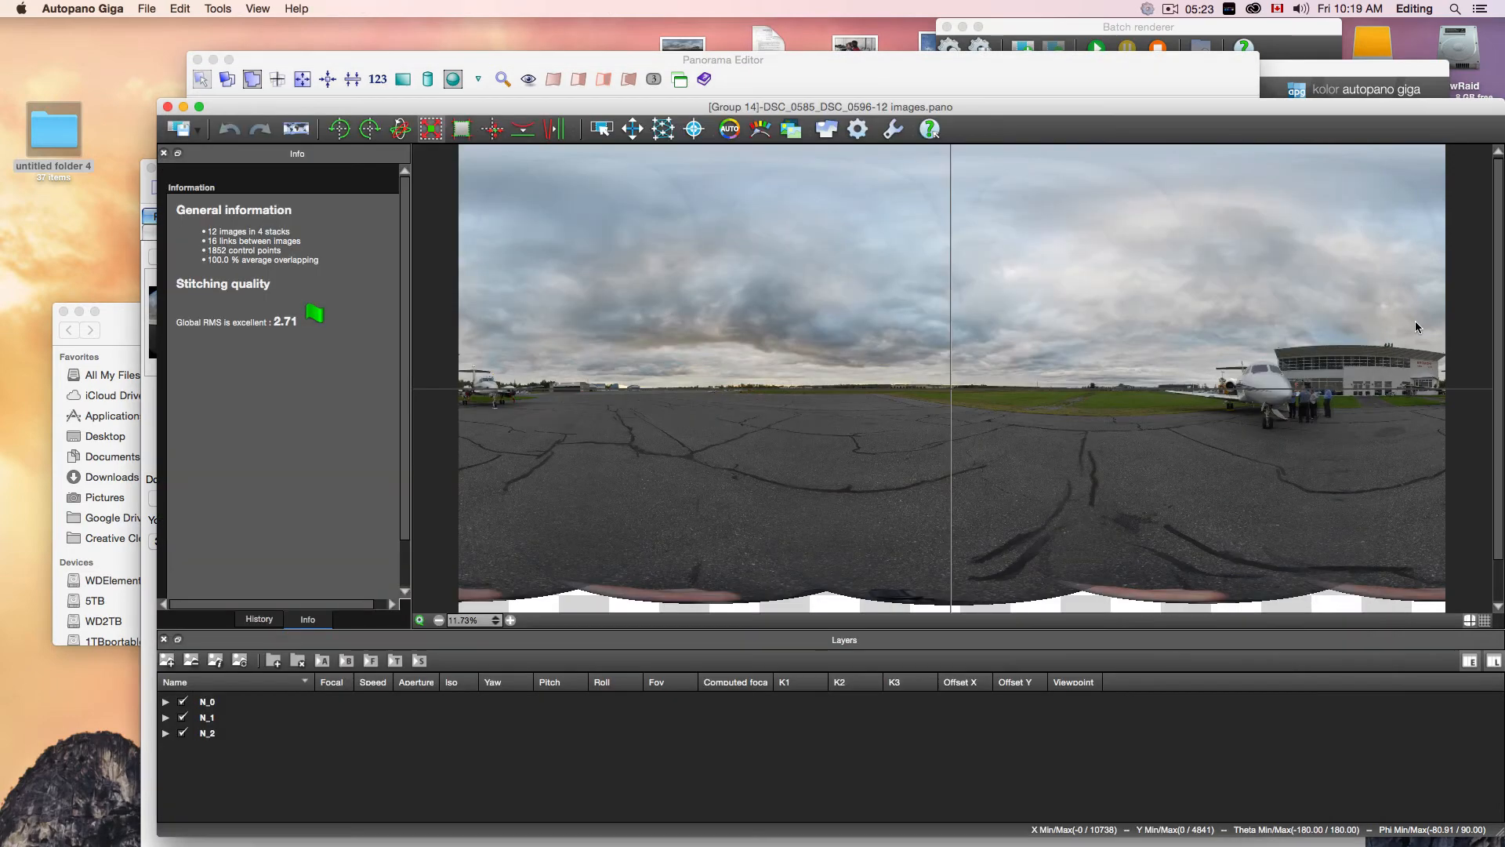
Return to the PTGui Pro project and open the fusion settings for merging the bracketed blend planes.
{"action": "left_click", "coordinate": [400, 840]}
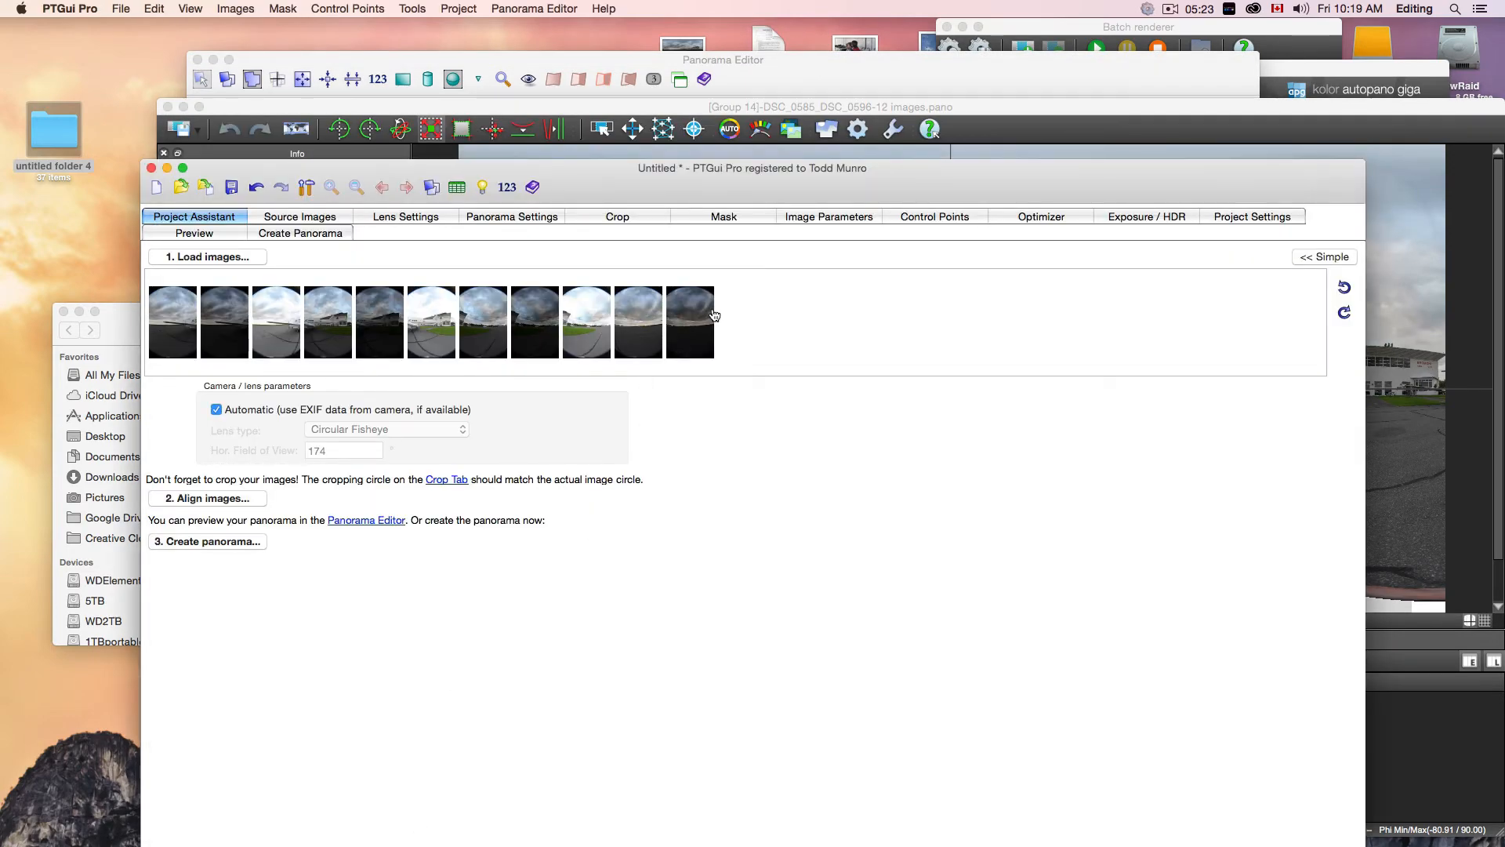
{"action": "left_click", "coordinate": [1145, 218]}
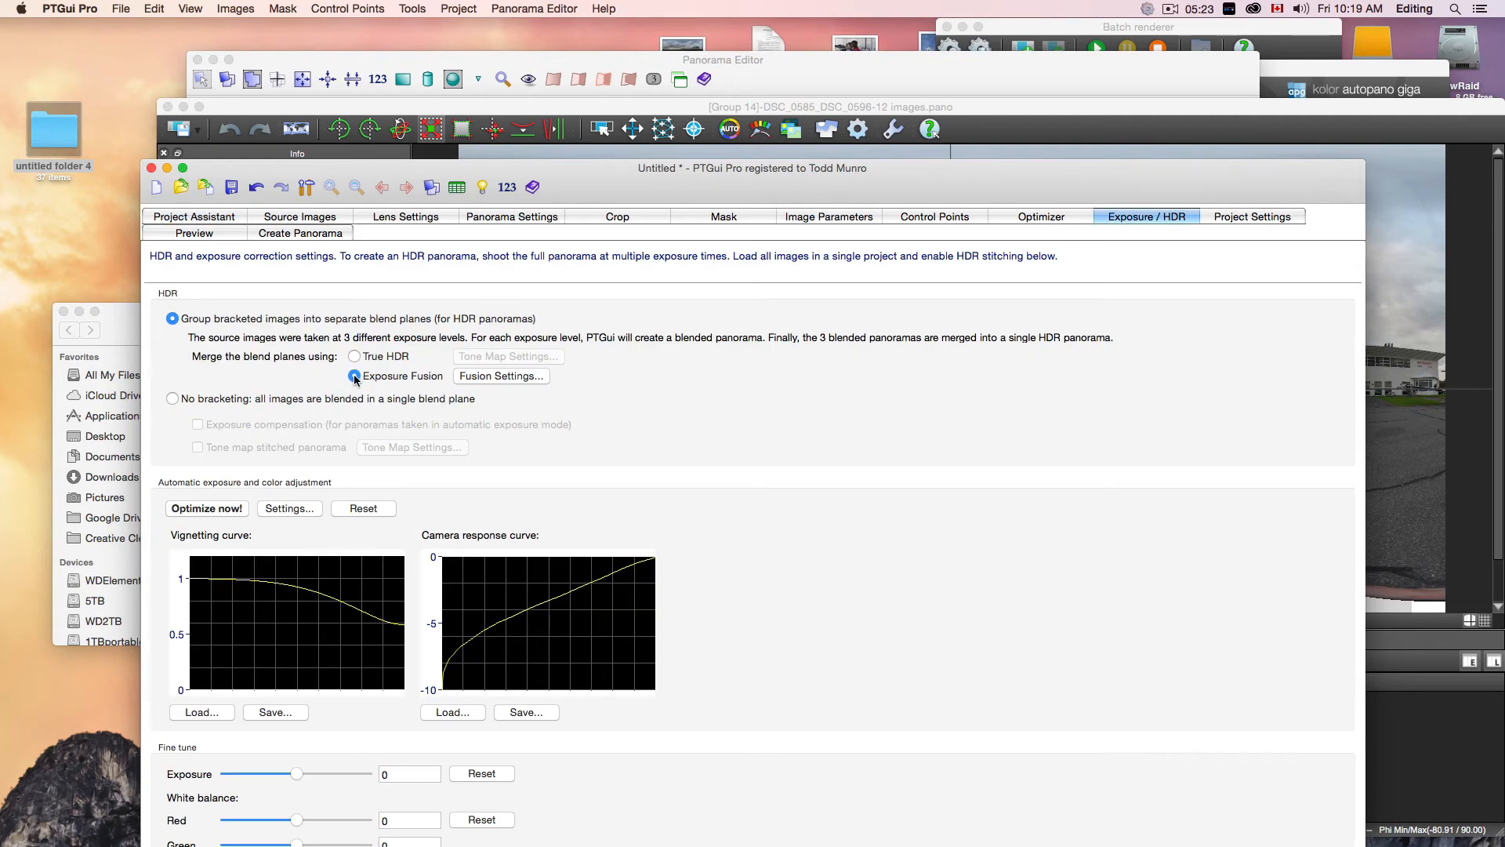
{"action": "left_click", "coordinate": [502, 377]}
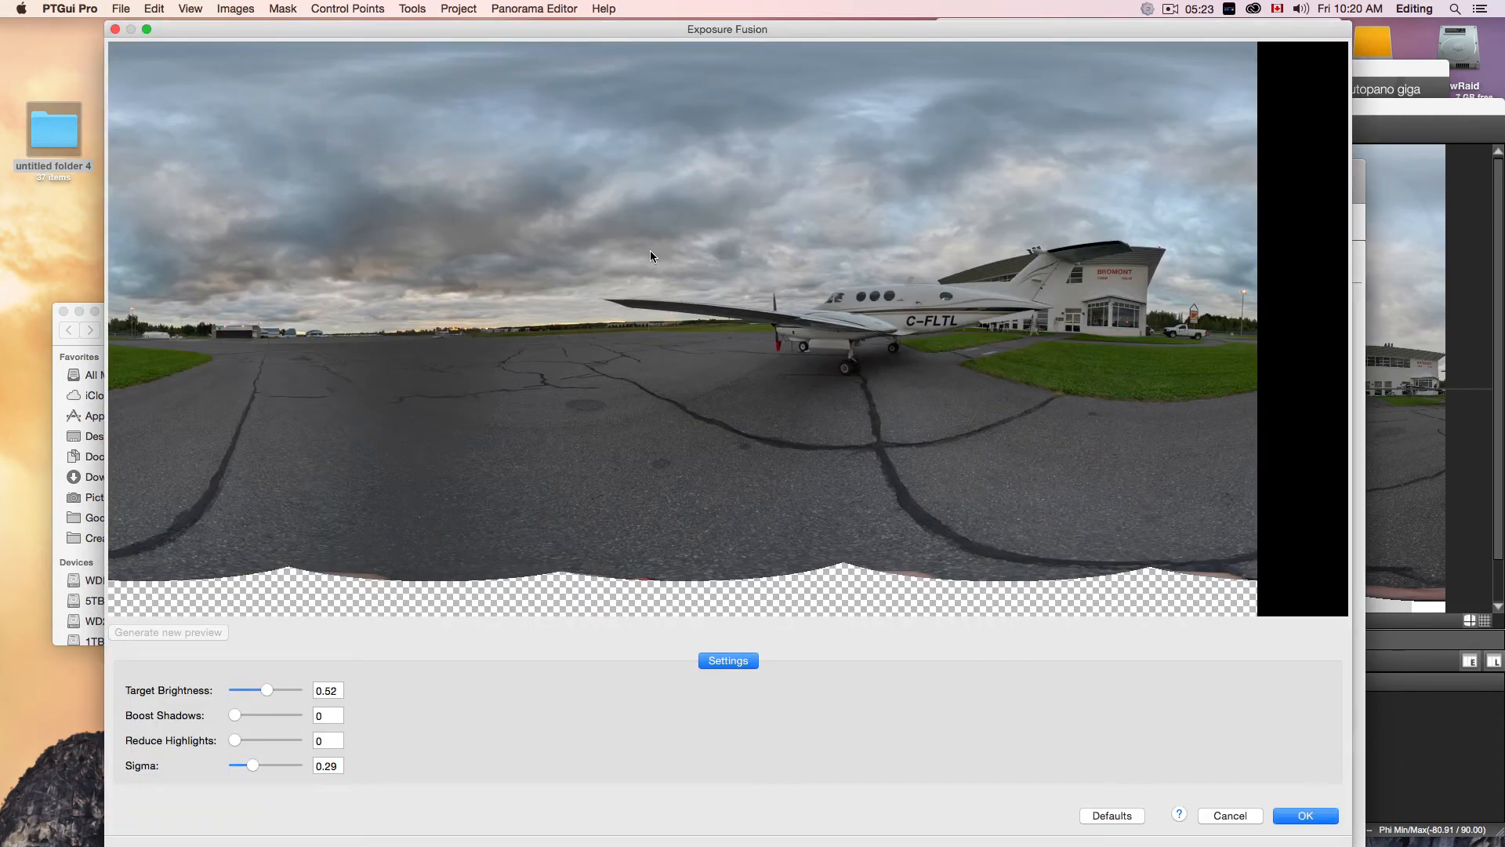
Switch to Autopano Giga's Group 14 panorama, enable exposure weights in its fusion settings, and slightly raise the exposure target and lower dark enhancement.
{"action": "left_click", "coordinate": [1400, 110]}
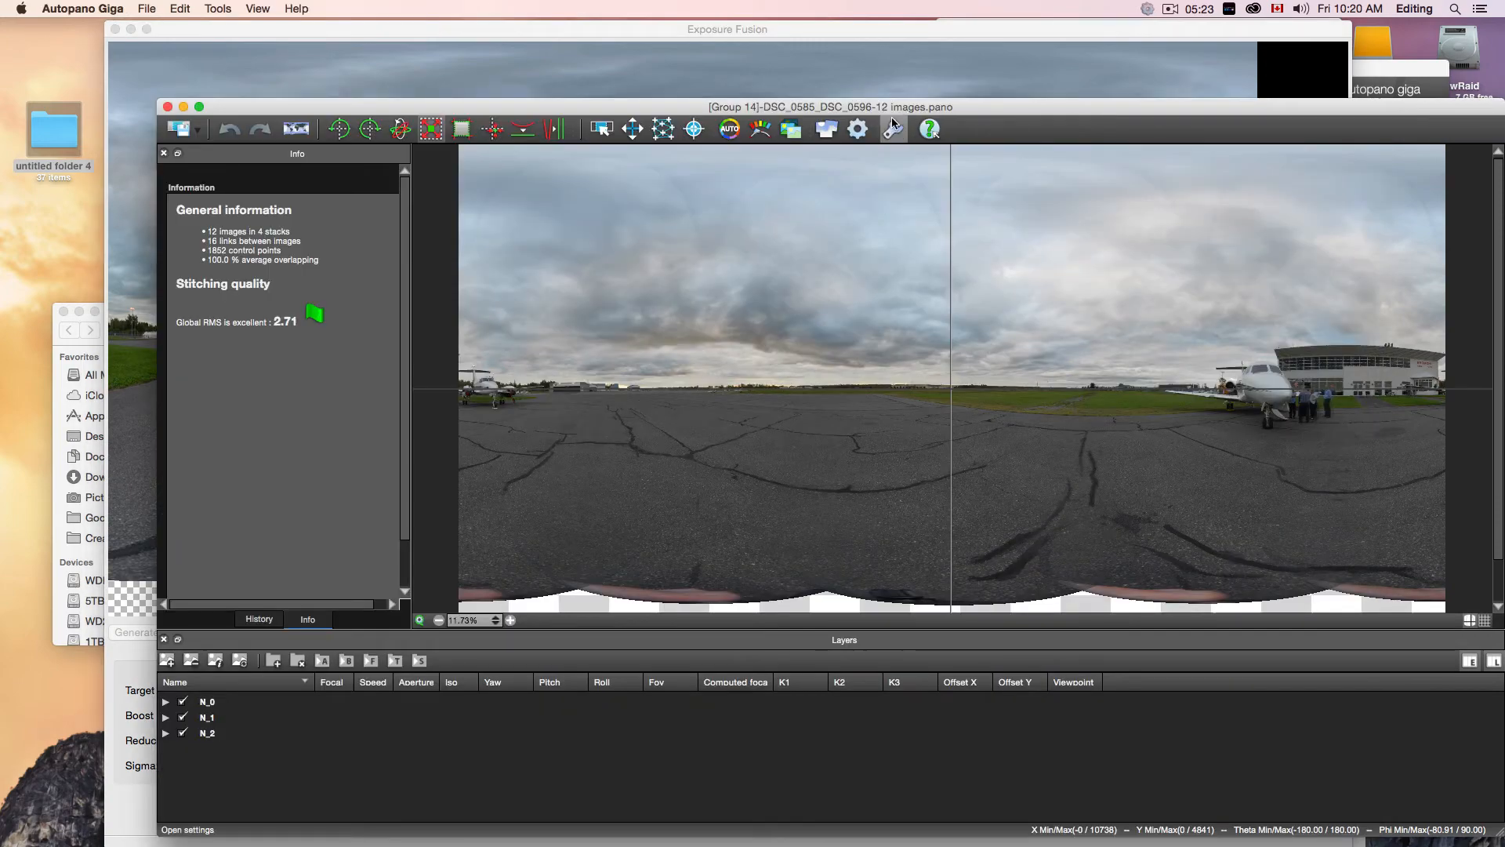
{"action": "left_click", "coordinate": [792, 130]}
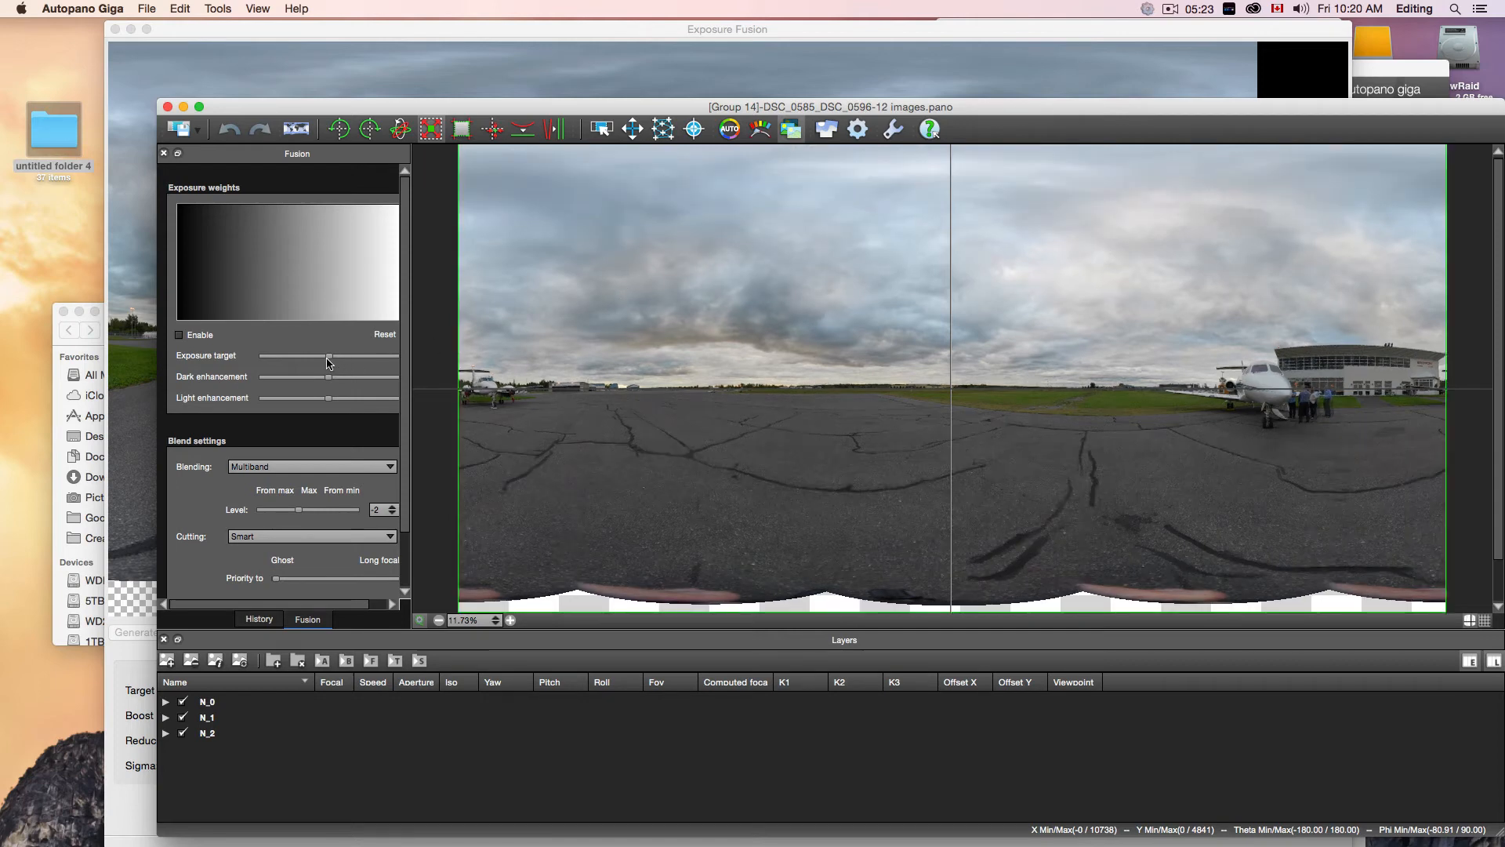
{"action": "left_click_drag", "start_coordinate": [327, 362], "coordinate": [331, 361]}
{"action": "left_click_drag", "start_coordinate": [336, 381], "coordinate": [326, 384]}
{"action": "left_click", "coordinate": [180, 336]}
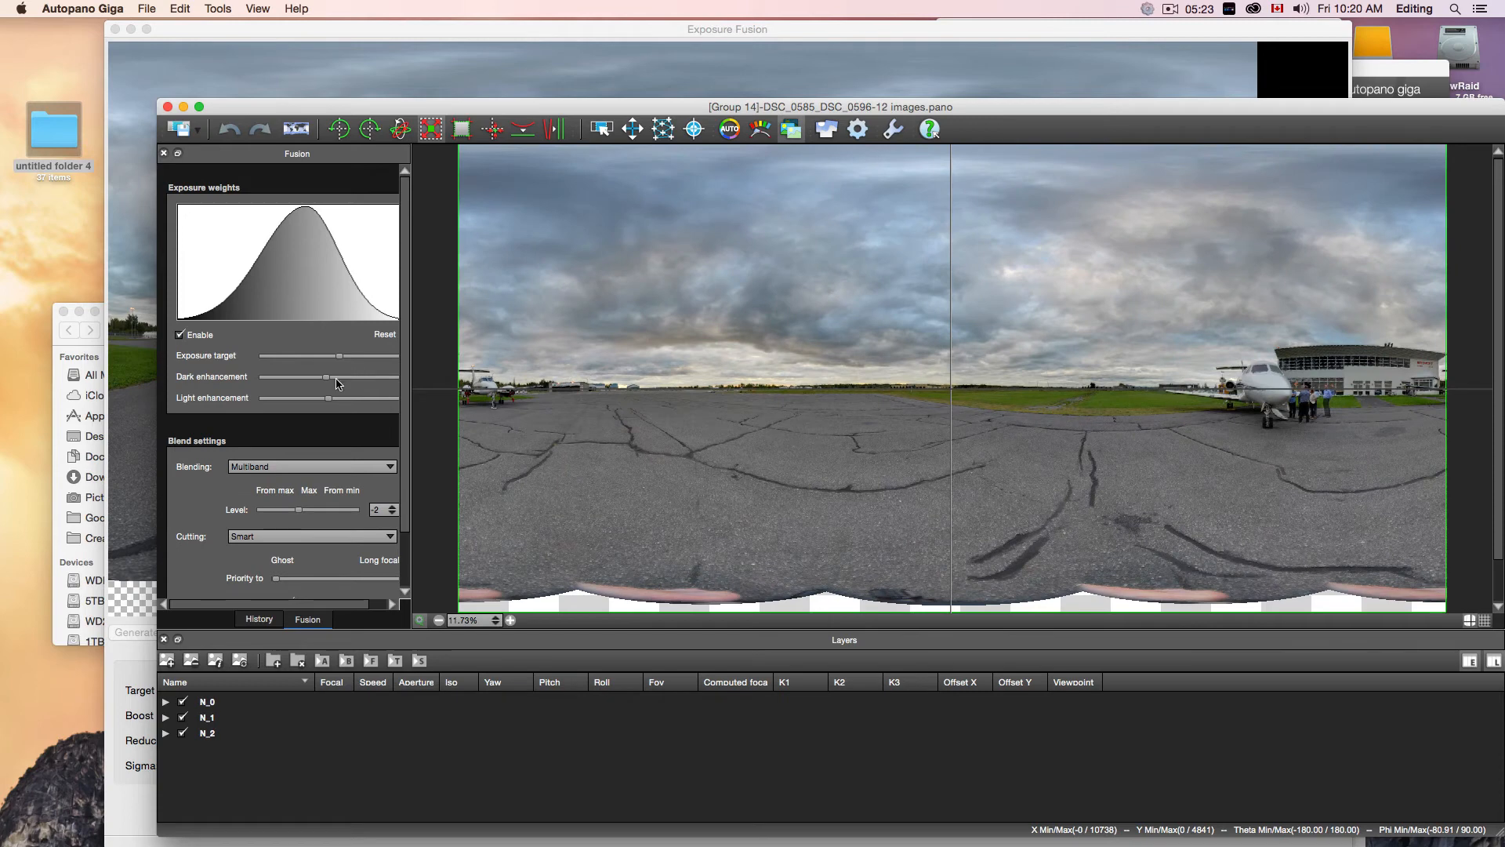
{"action": "left_click_drag", "start_coordinate": [340, 359], "coordinate": [337, 359]}
{"action": "left_click_drag", "start_coordinate": [337, 360], "coordinate": [343, 359]}
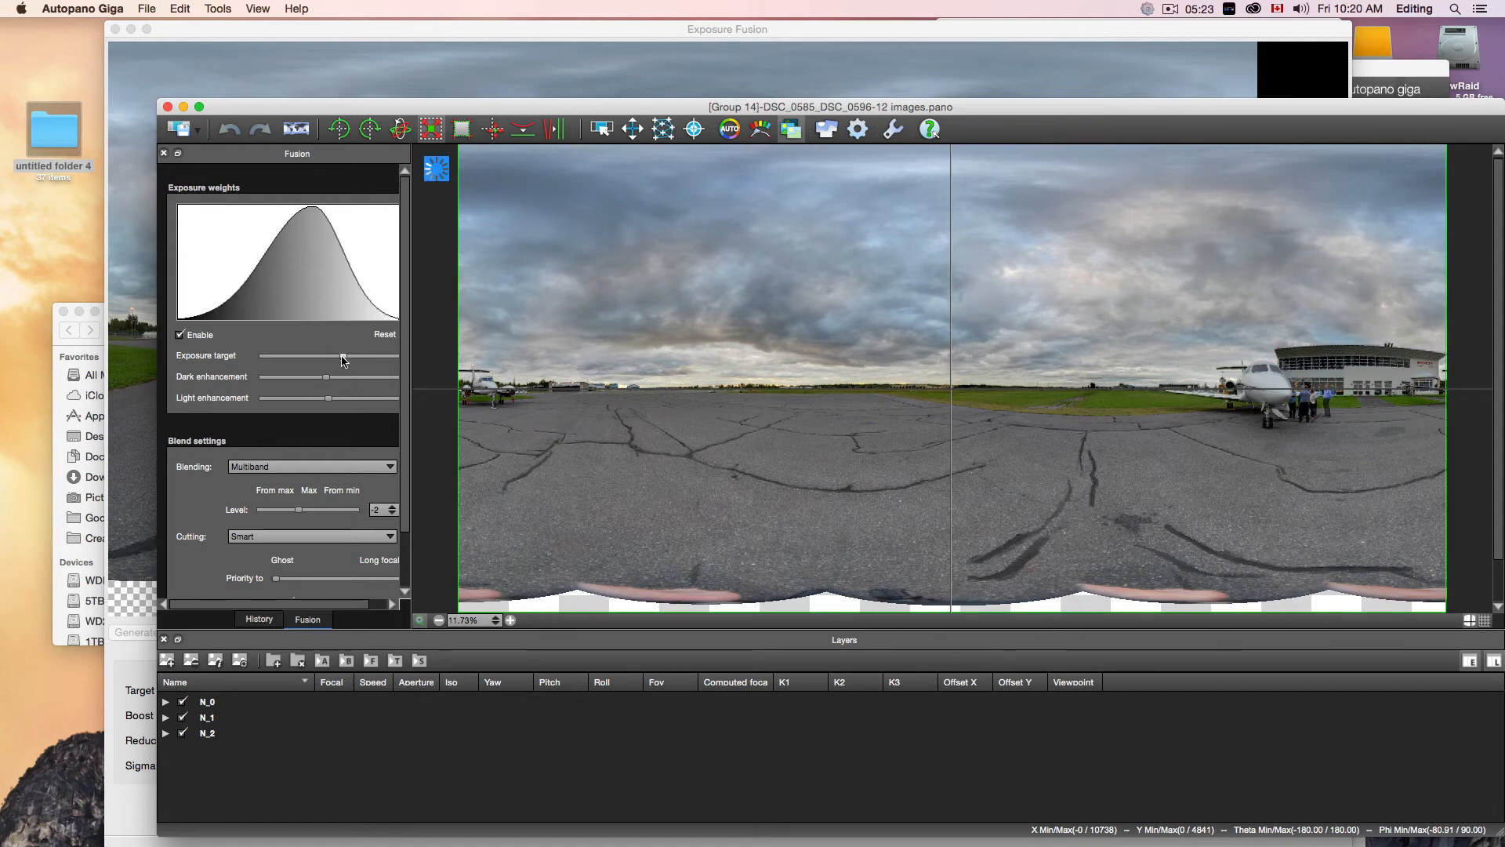
In PTGui Pro's Exposure Fusion settings, set Target Brightness to 0.71, Boost Shadows to 0.3, Reduce Highlights to 0.1 and Sigma to 0.24.
{"action": "left_click", "coordinate": [140, 407]}
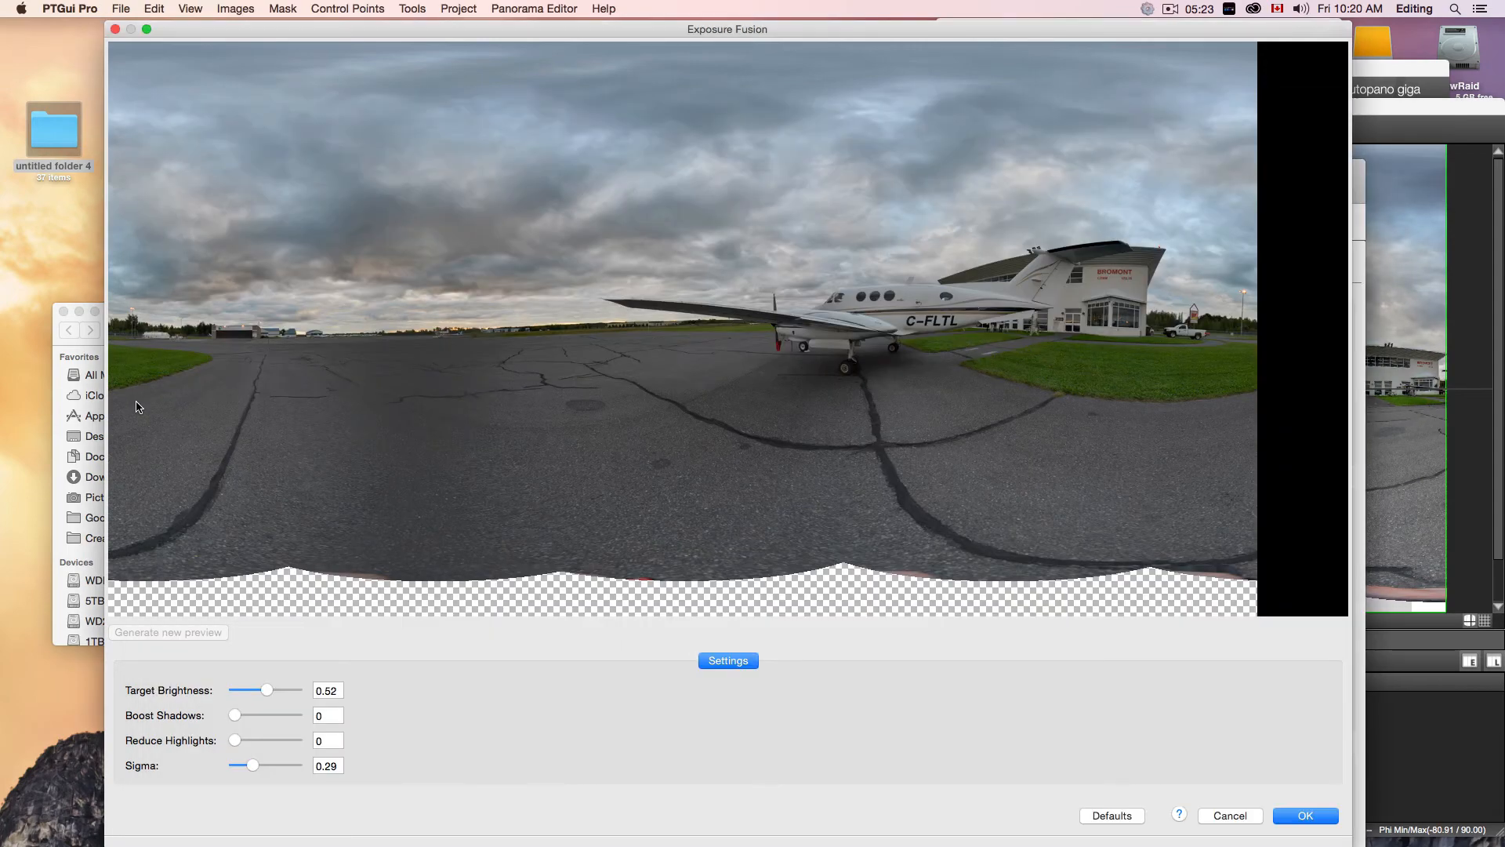
{"action": "left_click_drag", "start_coordinate": [269, 693], "coordinate": [251, 766]}
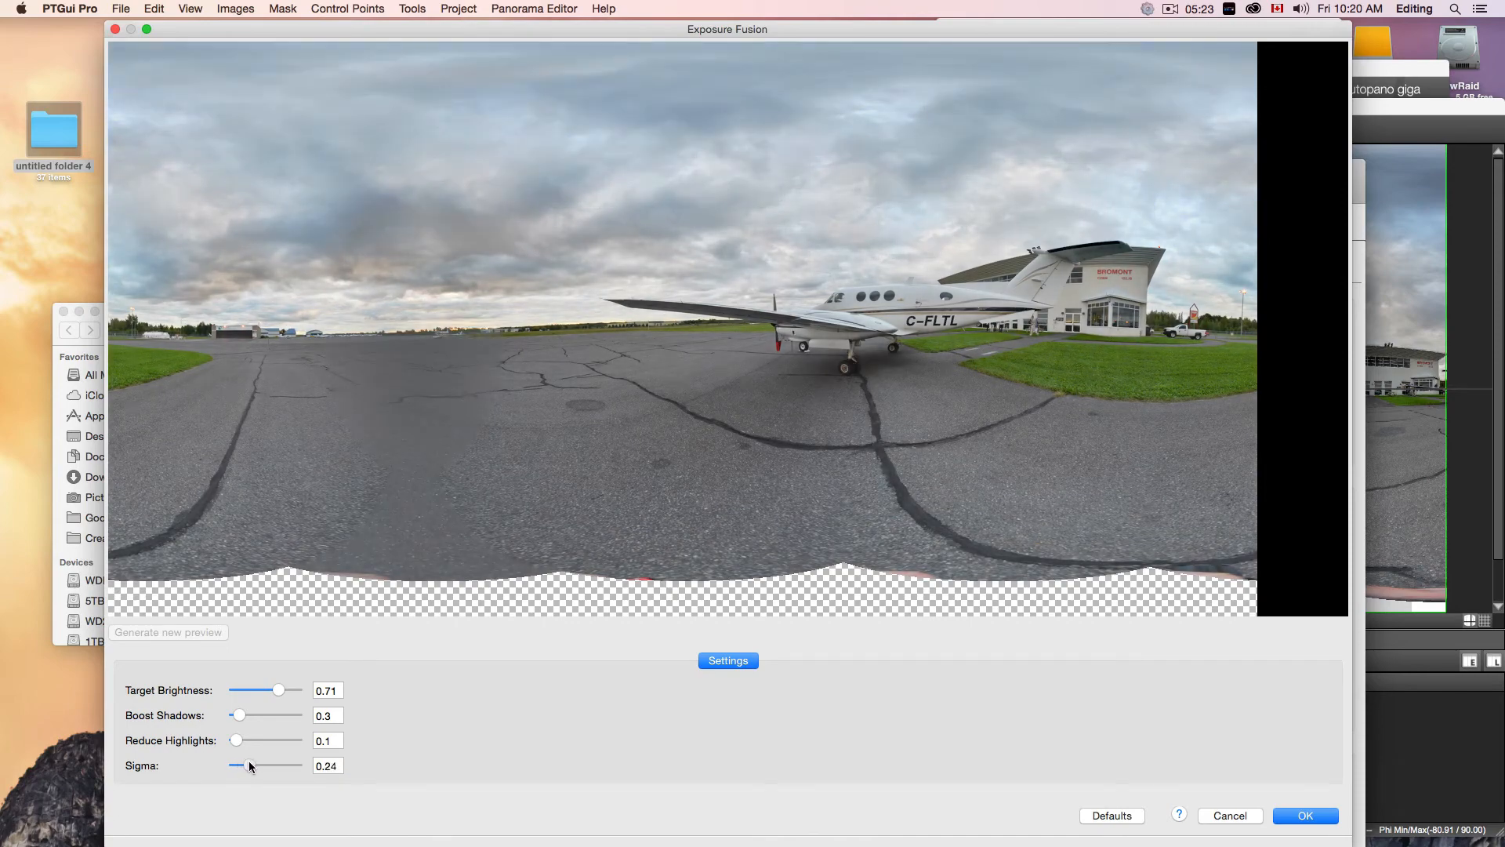
Try multiband blending levels -1 and 0 on Autopano Giga's Group 14 panorama, then restore level -2.
{"action": "left_click", "coordinate": [1379, 111]}
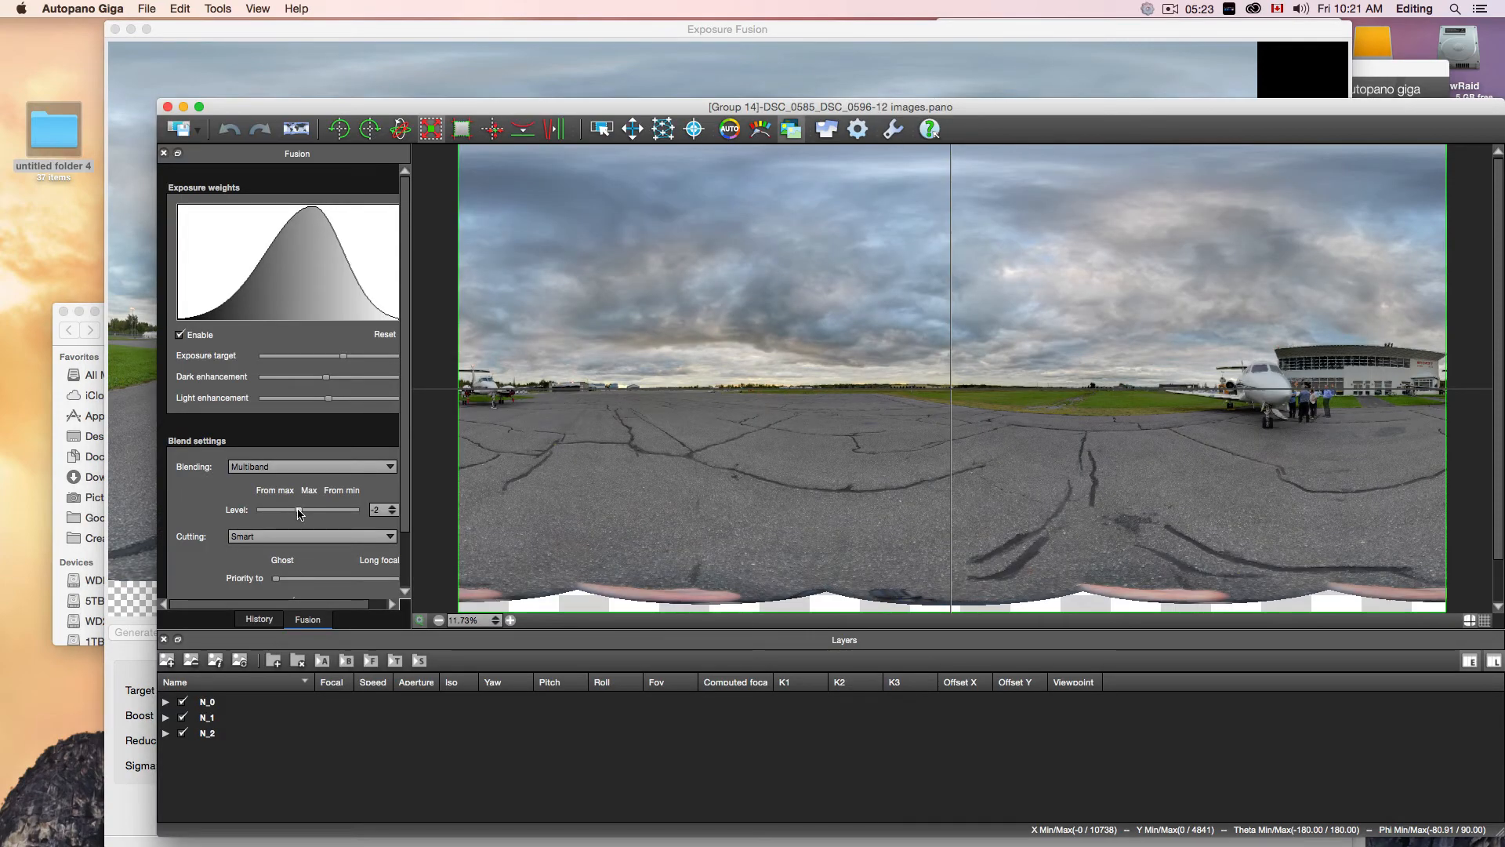
{"action": "left_click_drag", "start_coordinate": [301, 510], "coordinate": [304, 510]}
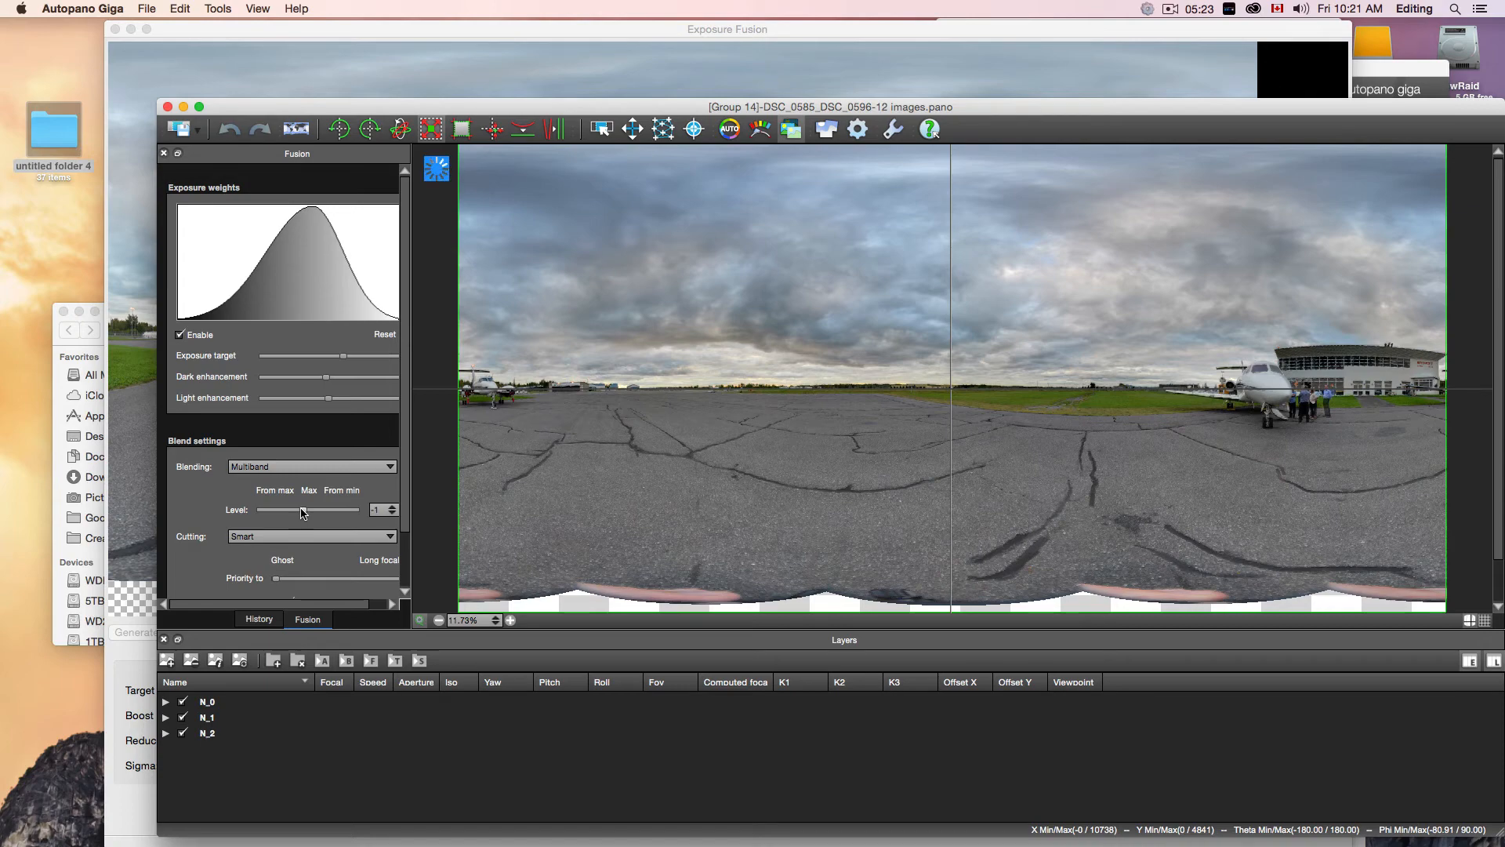
{"action": "left_click_drag", "start_coordinate": [303, 510], "coordinate": [310, 511]}
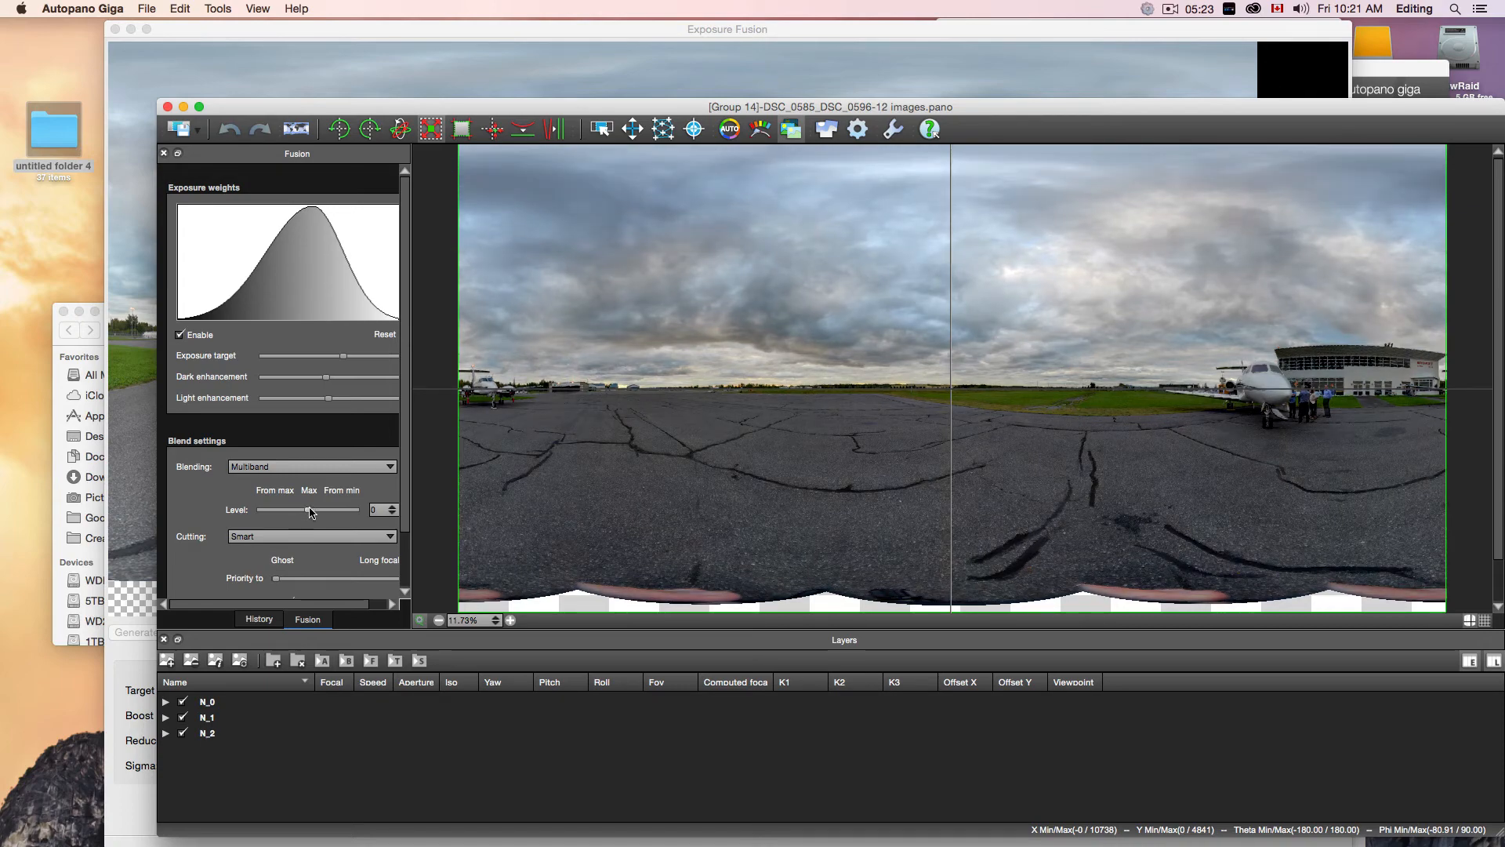
{"action": "left_click_drag", "start_coordinate": [305, 510], "coordinate": [298, 510]}
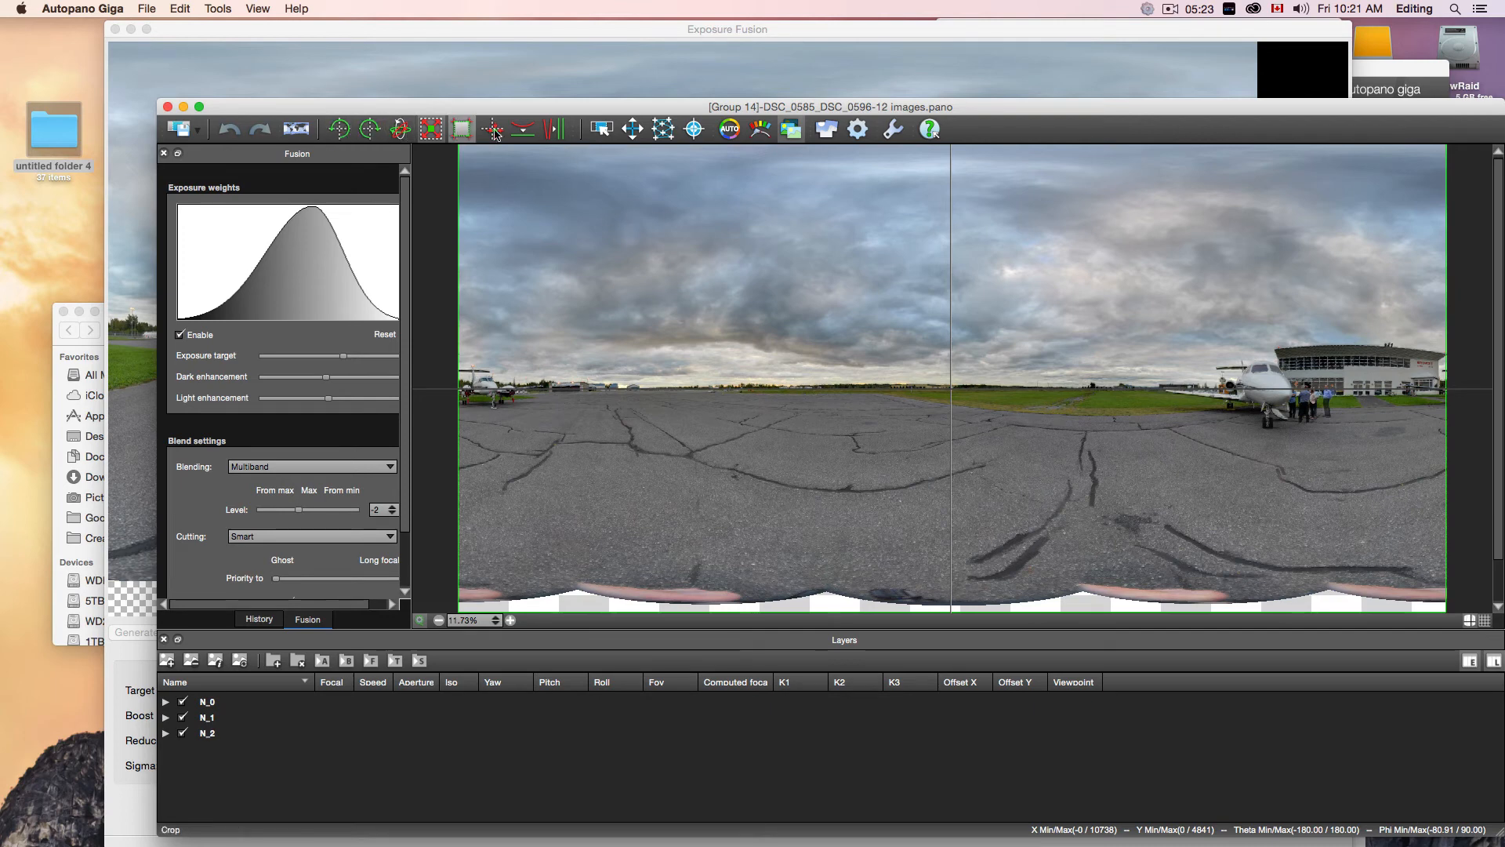
Show the Group 14 control point links and open the link between DSC_0585.JPG and DSC_0594.JPG in the CP editor.
{"action": "left_click", "coordinate": [665, 130]}
{"action": "left_click", "coordinate": [898, 489]}
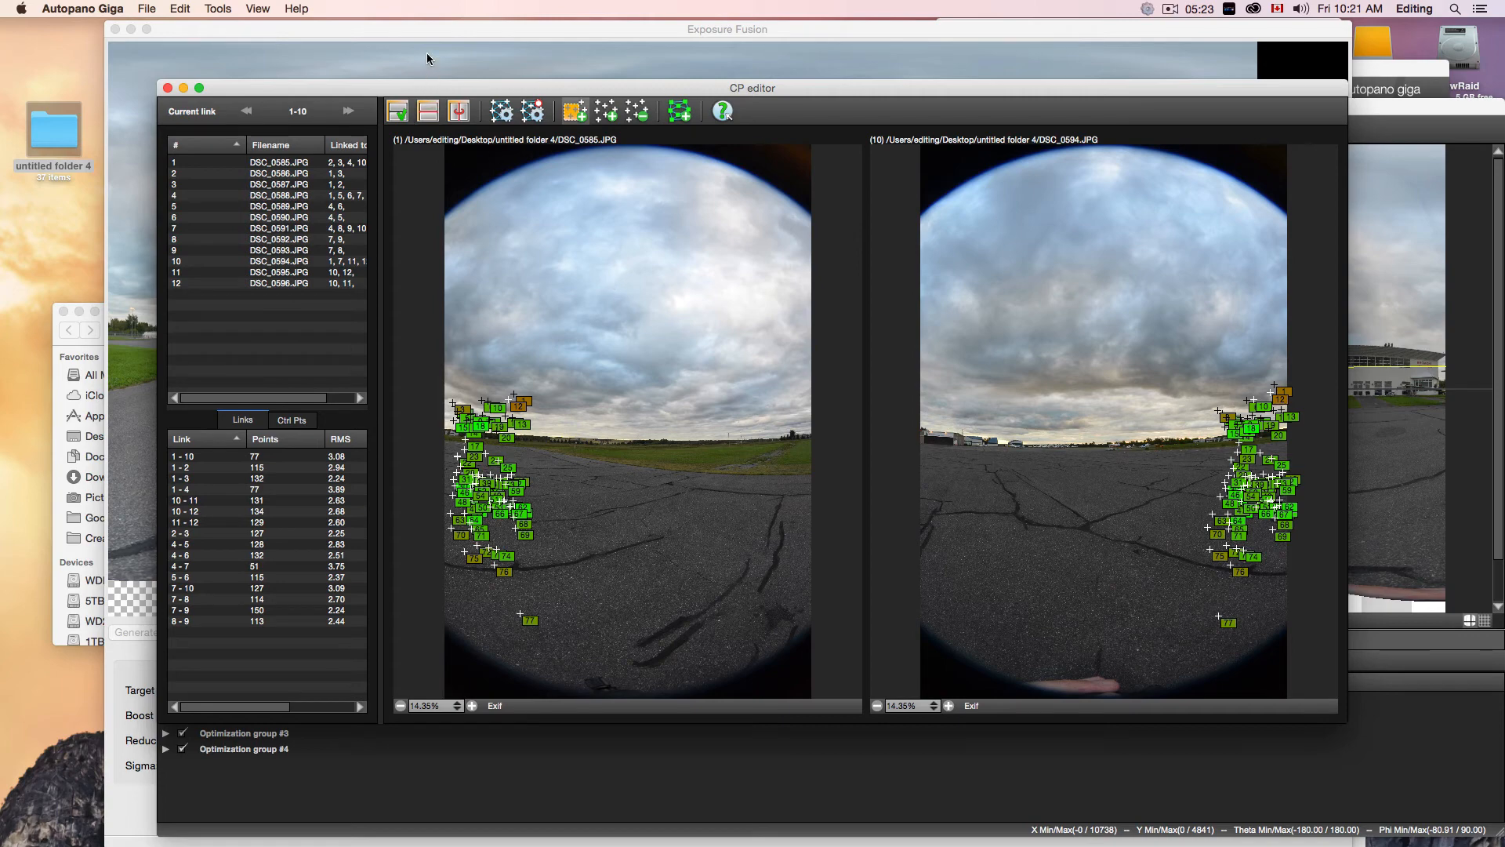
Switch to PTGui Pro, accept the Exposure Fusion settings, and show the control points between source images 0 and 1.
{"action": "key", "text": "super+Tab"}
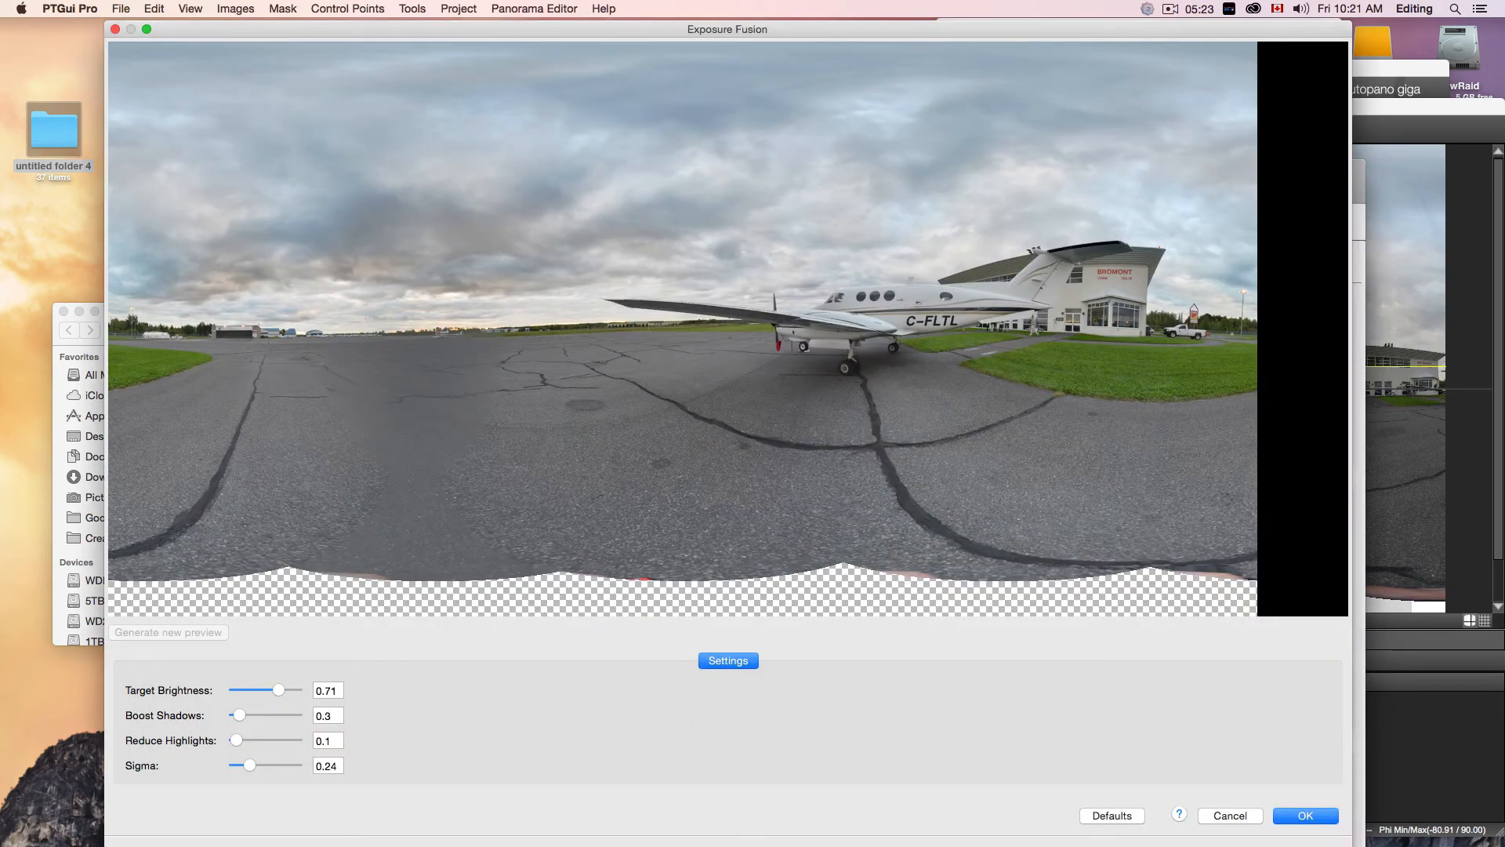
{"action": "left_click", "coordinate": [1320, 818]}
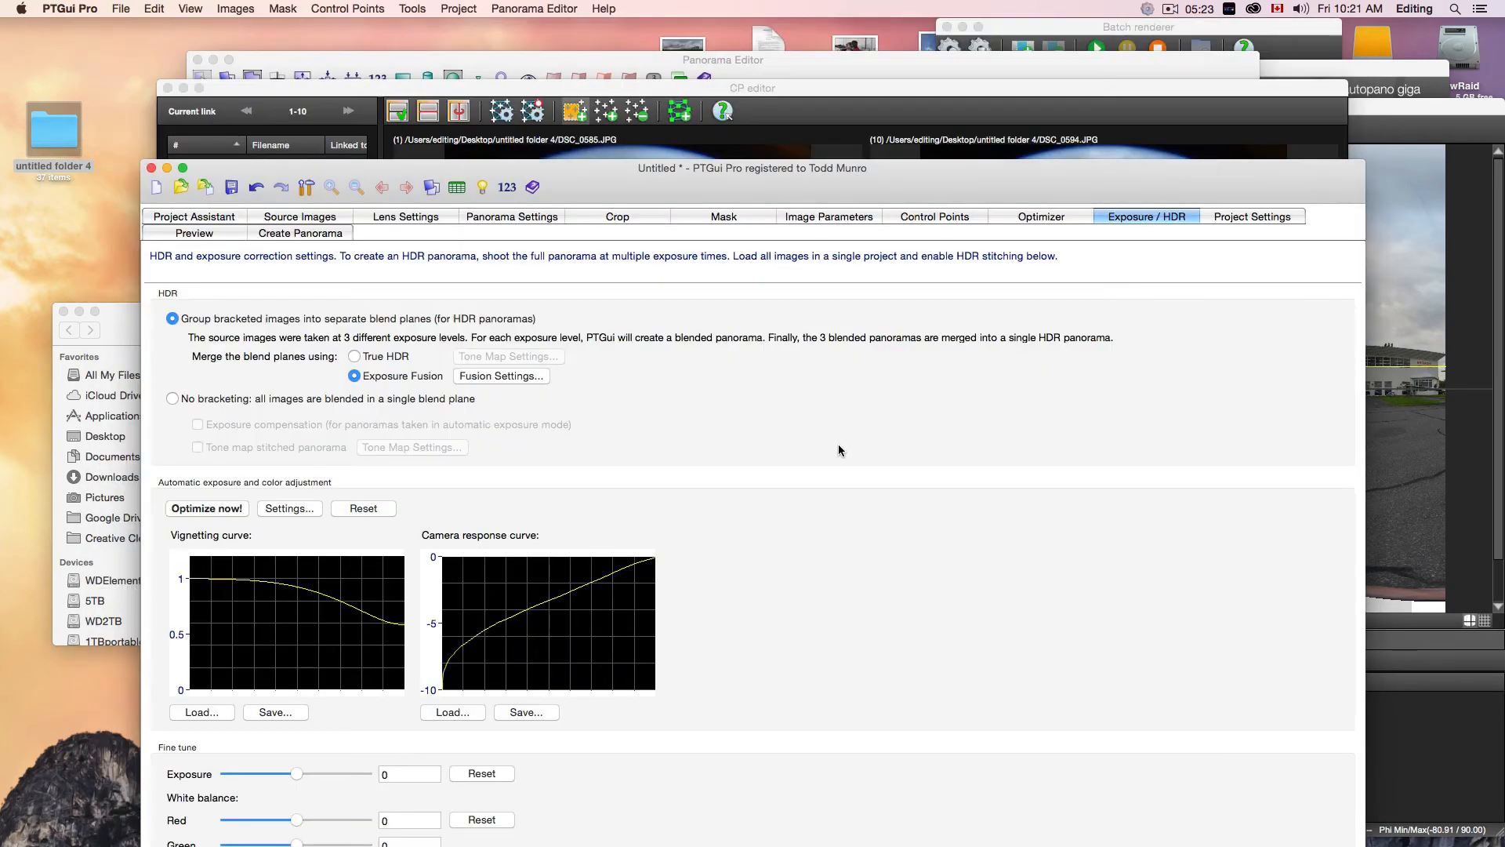
{"action": "left_click", "coordinate": [924, 221]}
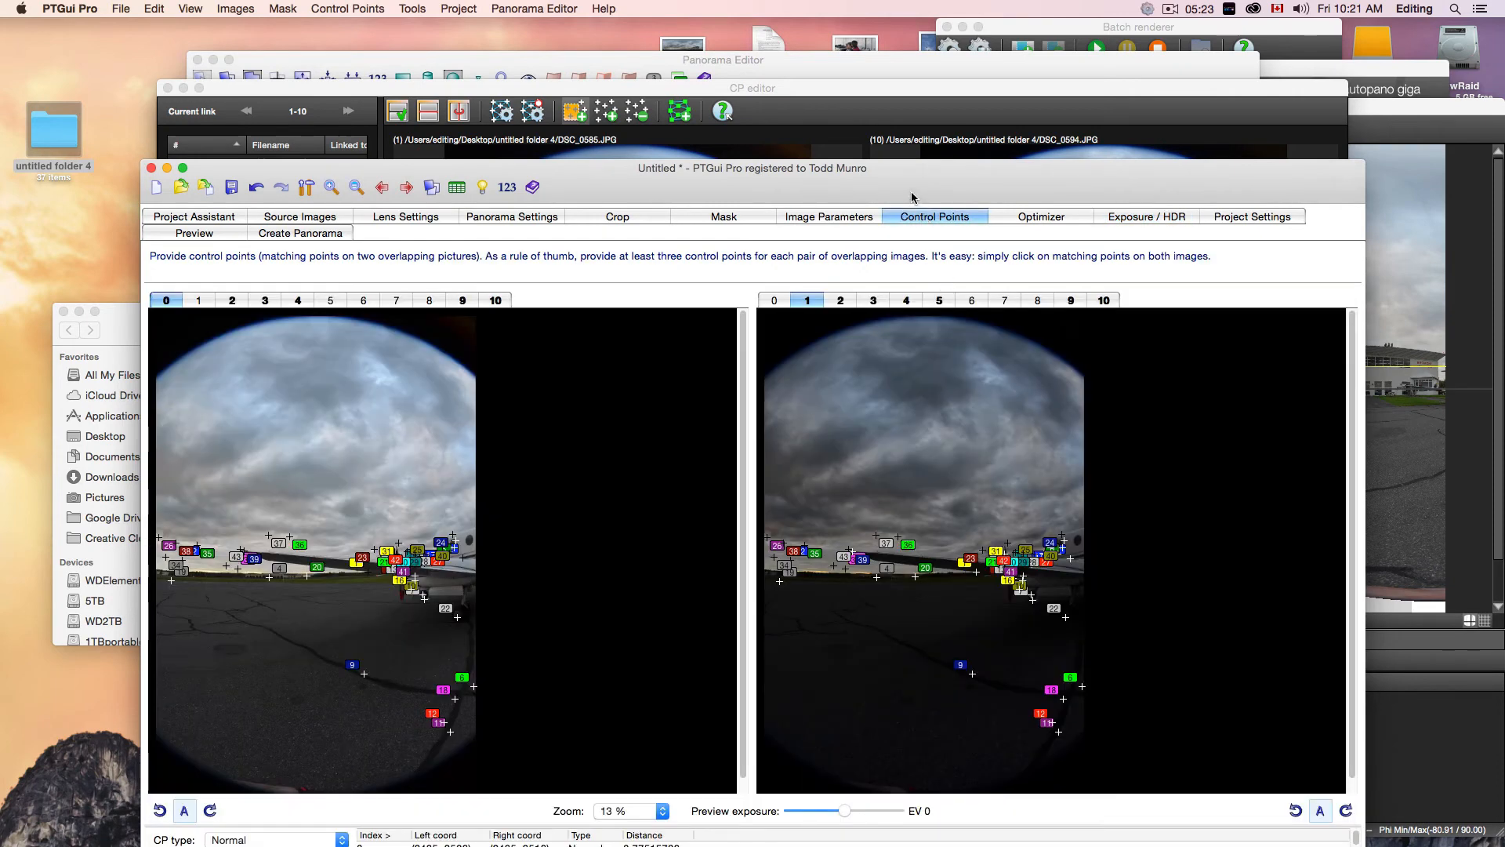
{"action": "left_click_drag", "start_coordinate": [912, 194], "coordinate": [909, 149]}
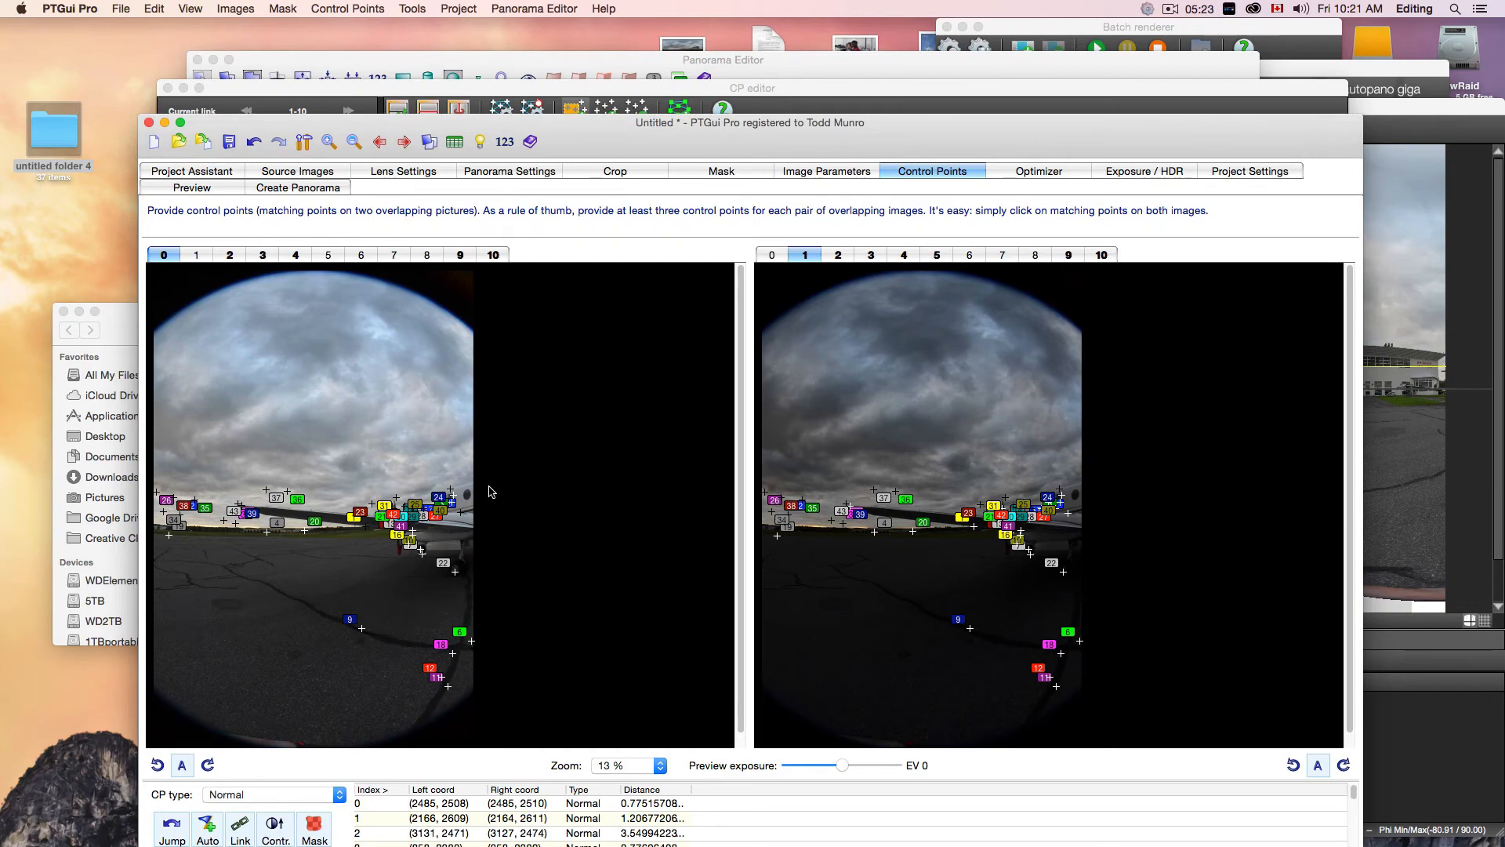
Examine Autopano Giga's CP editor again and return to the Group 14 panorama with its control point links.
{"action": "left_click", "coordinate": [881, 92]}
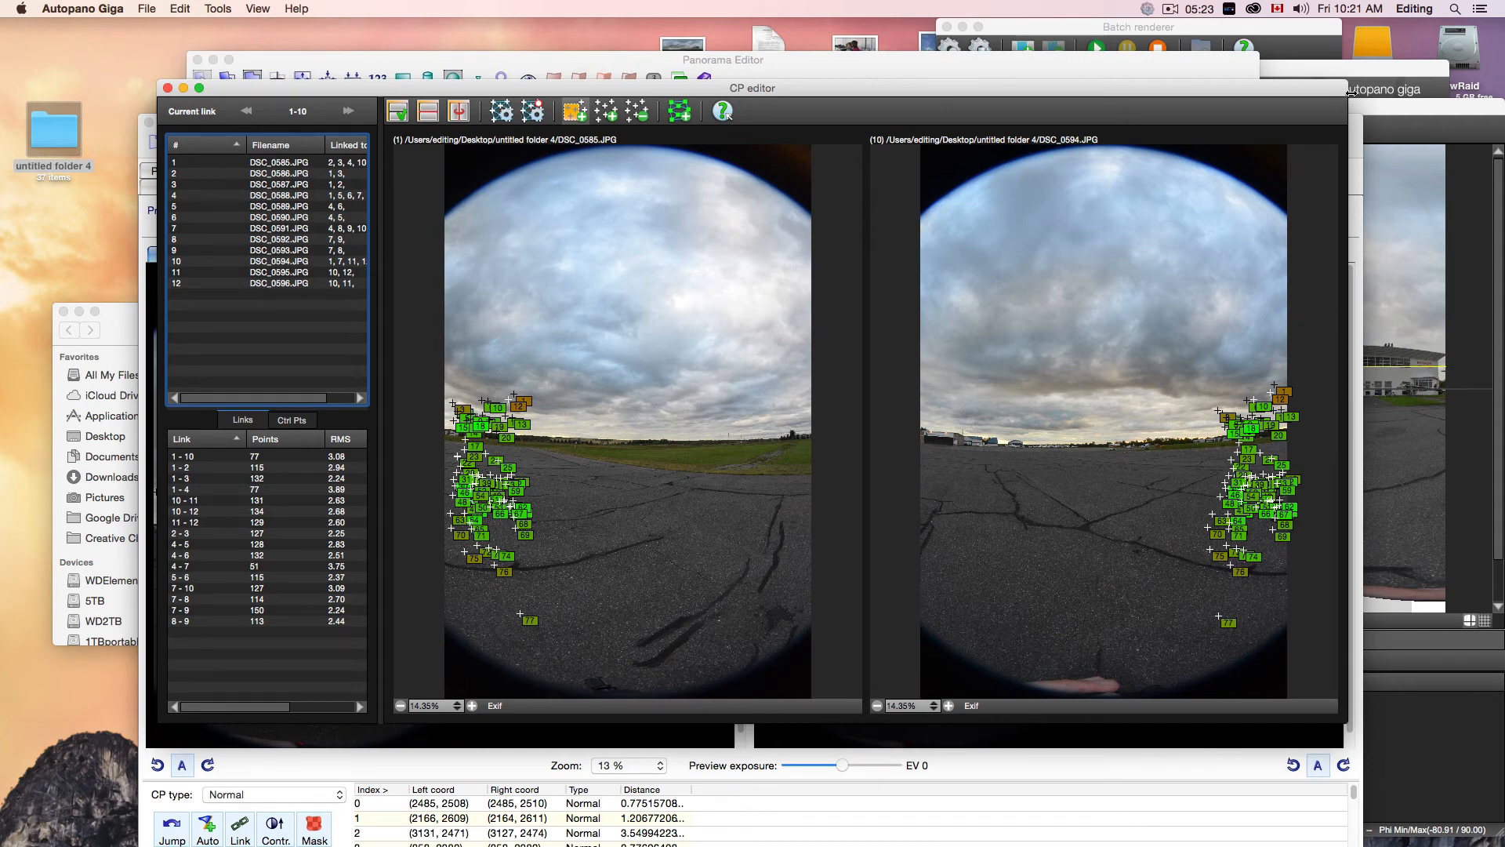
{"action": "left_click_drag", "start_coordinate": [1005, 92], "coordinate": [1085, 173]}
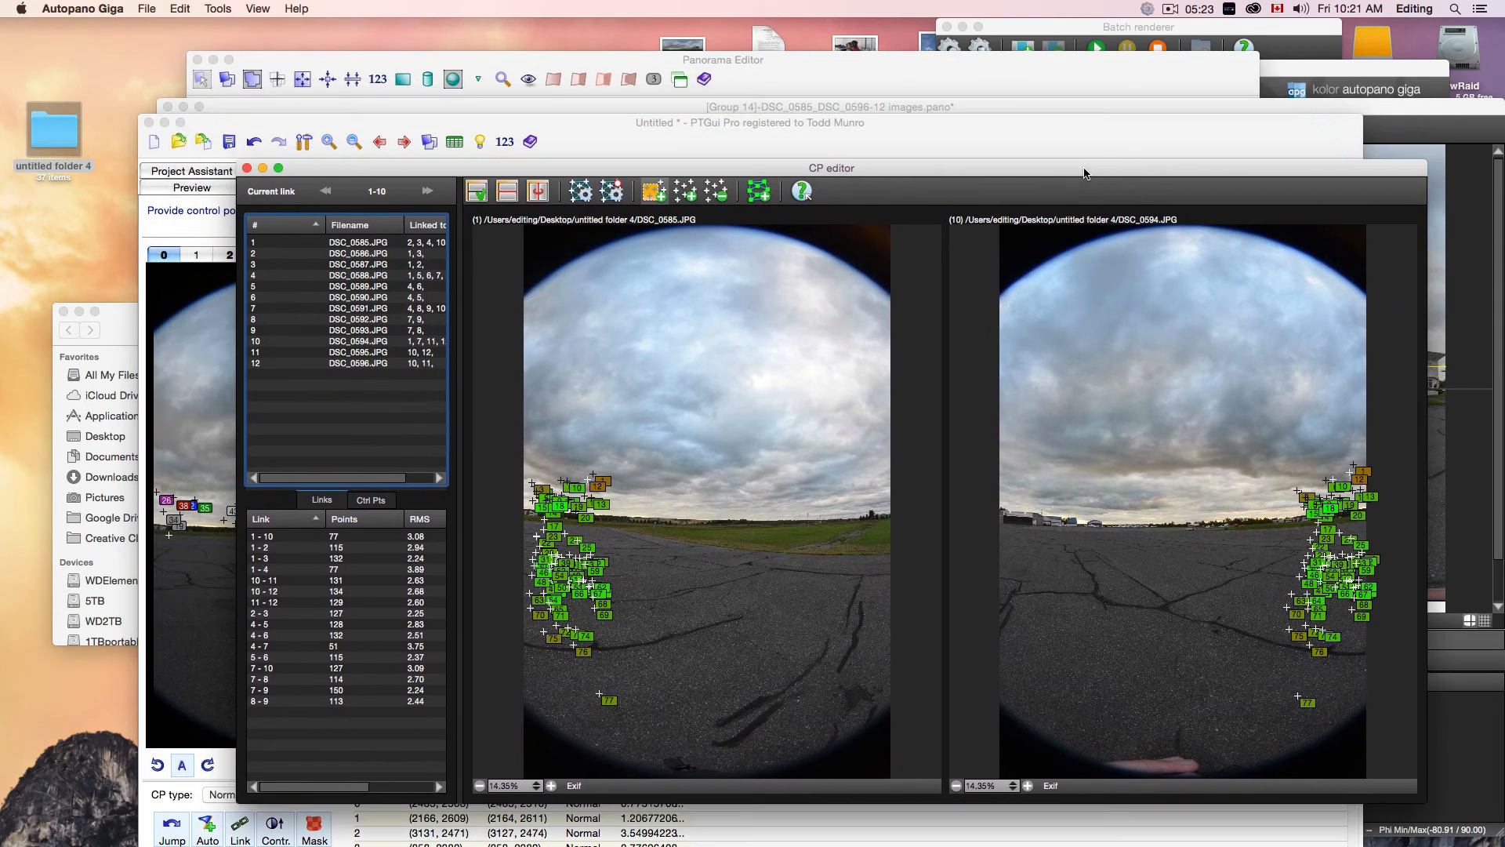
{"action": "left_click", "coordinate": [869, 105]}
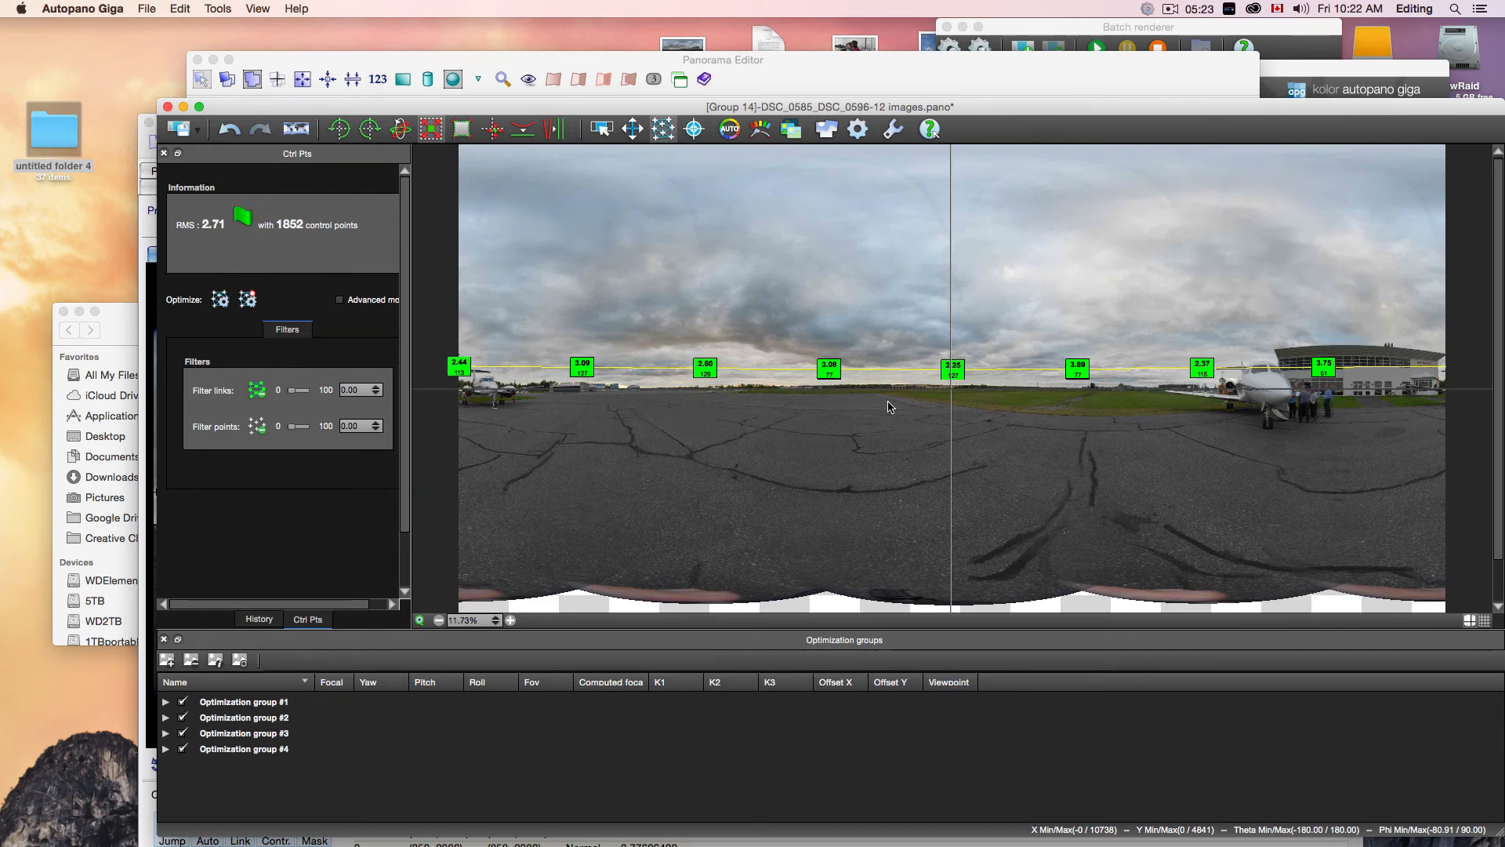
{"action": "left_click", "coordinate": [907, 437]}
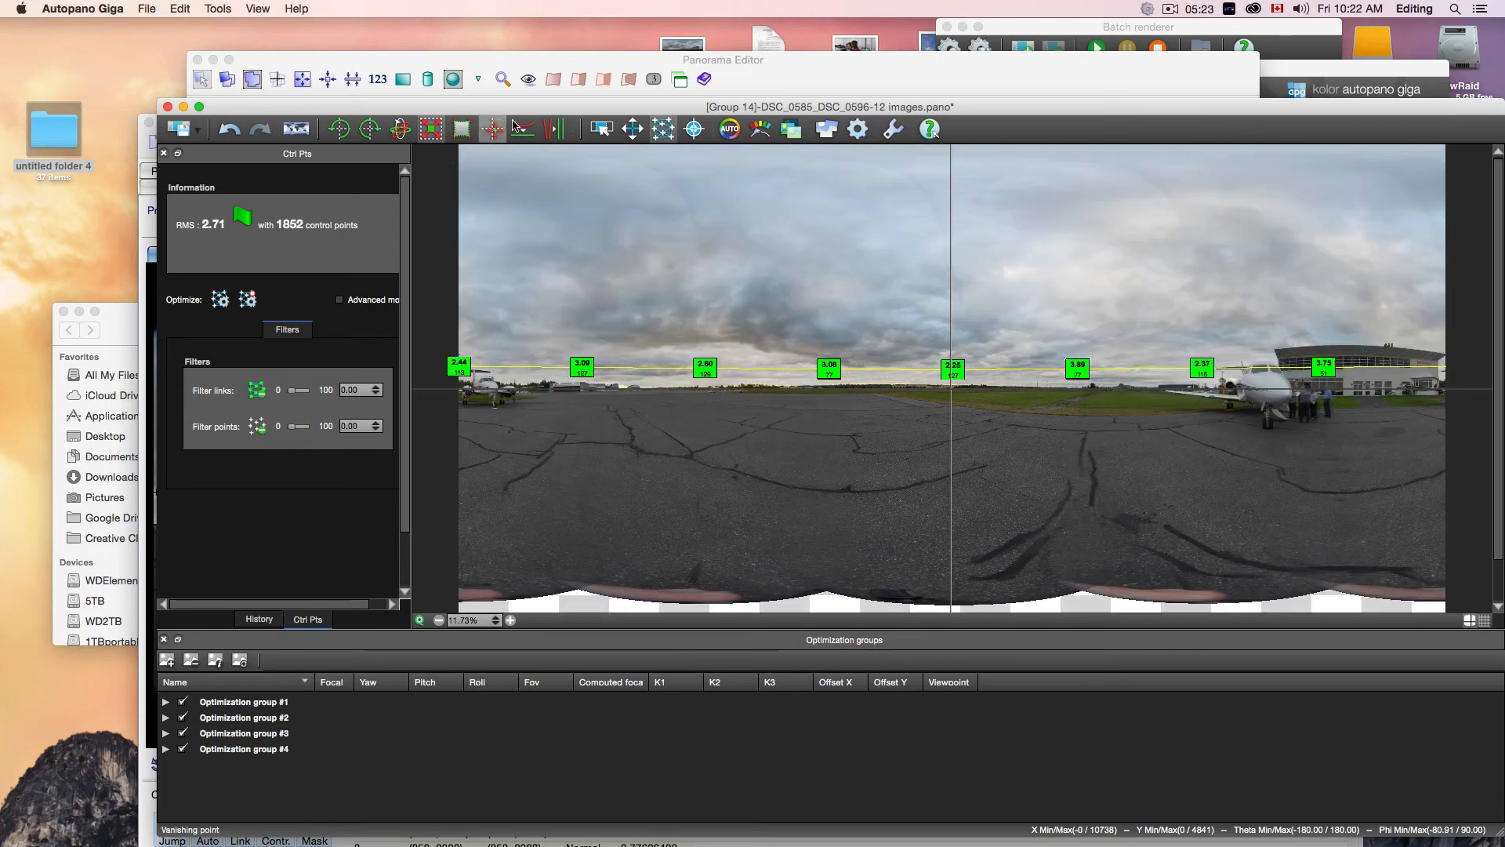
Switch to the PTGui Pro project and show the masking tools for source image 0.
{"action": "left_click", "coordinate": [877, 76]}
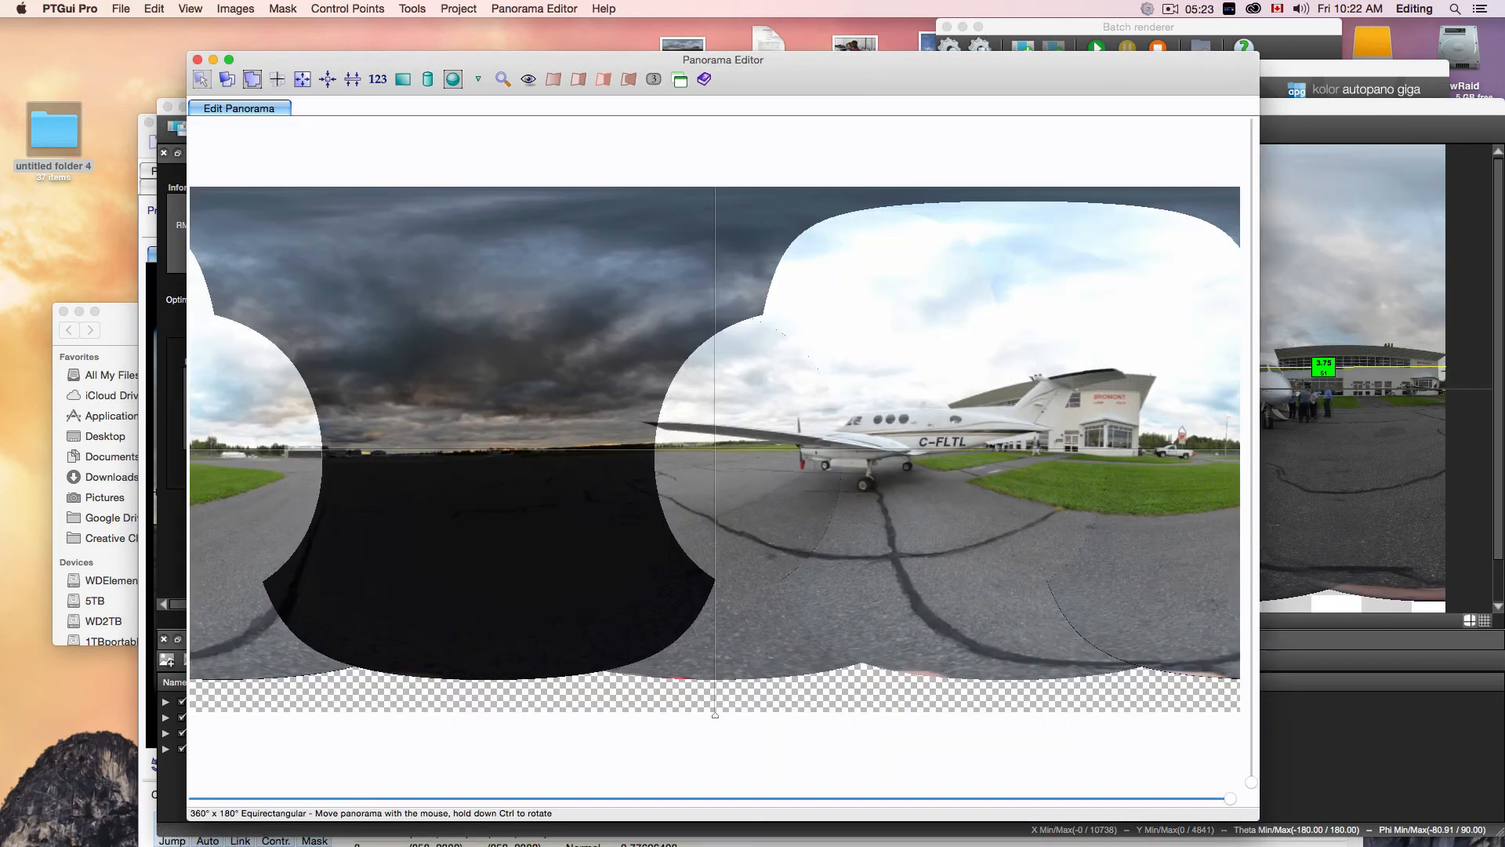
{"action": "key", "text": "super+grave"}
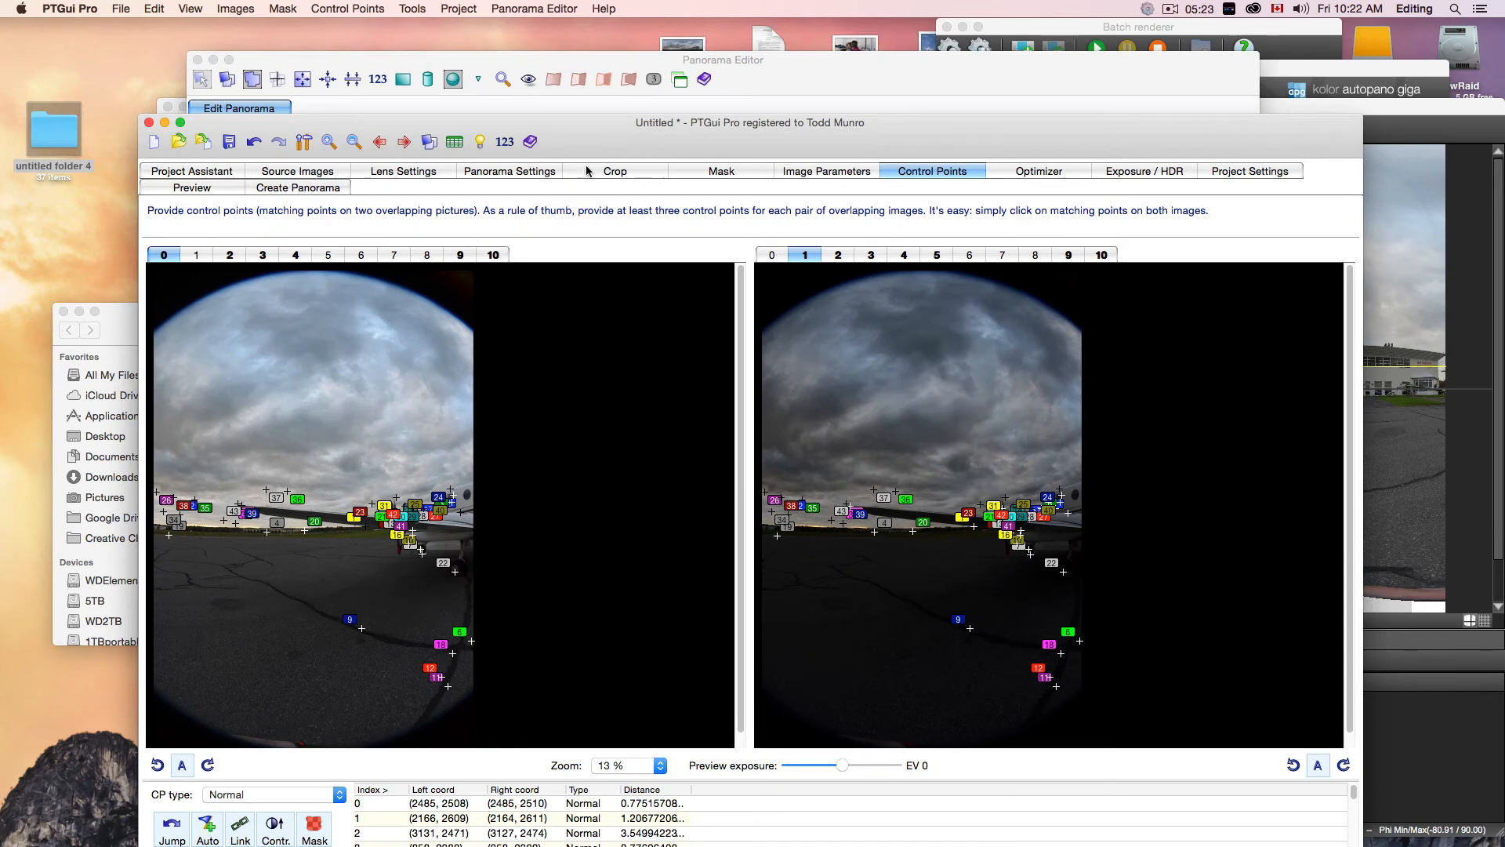
{"action": "left_click", "coordinate": [717, 177]}
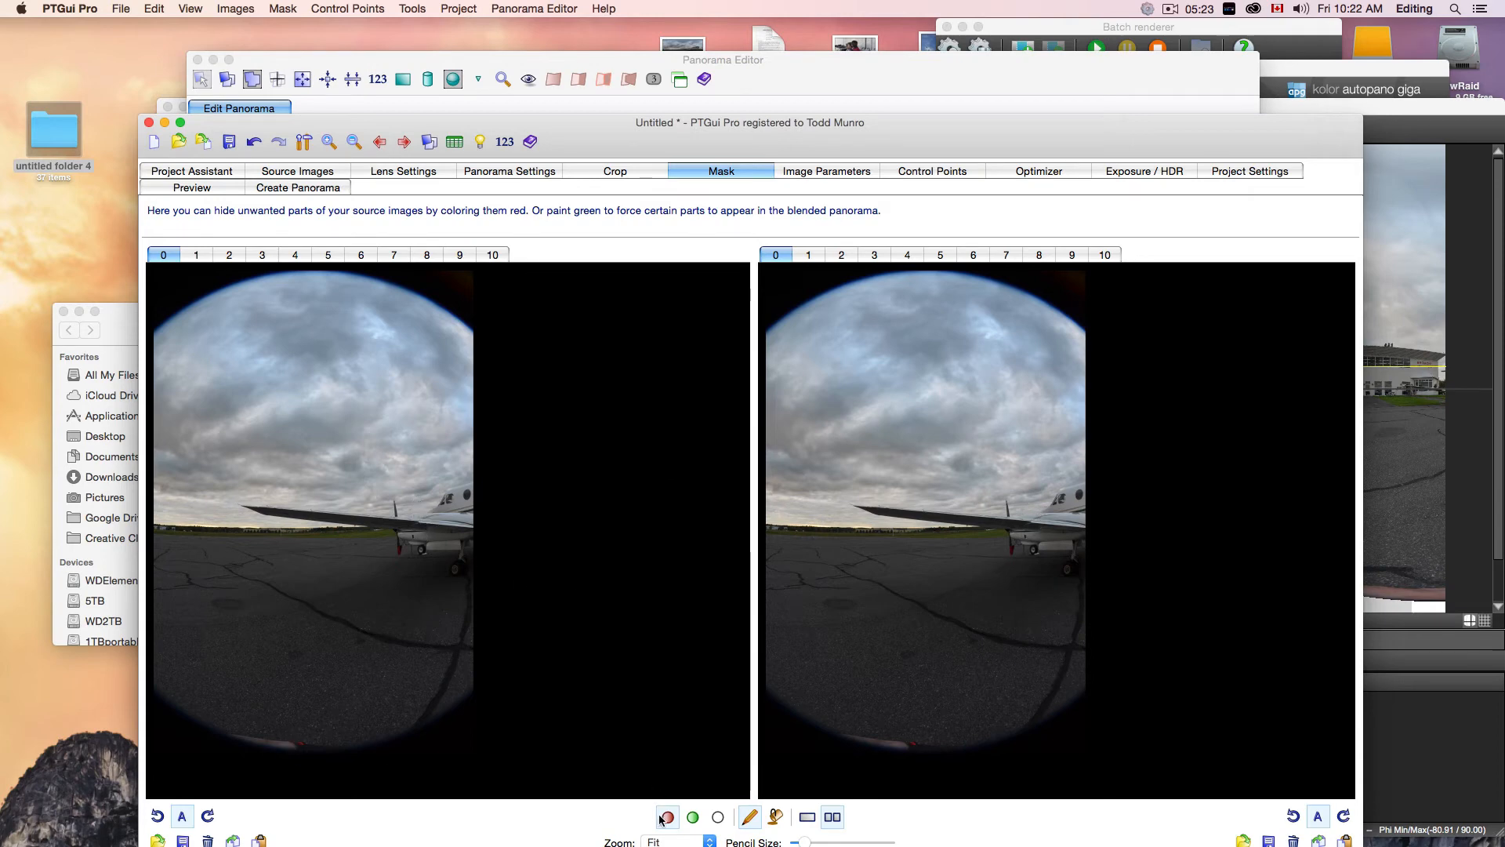
Paint a red mask over the airplane's wing and engine in source image 0 to hide them from the panorama.
{"action": "mouse_move", "coordinate": [1038, 522]}
{"action": "left_mouse_down"}
{"action": "mouse_move", "coordinate": [862, 507]}
{"action": "mouse_move", "coordinate": [1038, 519]}
{"action": "mouse_move", "coordinate": [1078, 488]}
{"action": "mouse_move", "coordinate": [1019, 543]}
{"action": "left_mouse_up"}
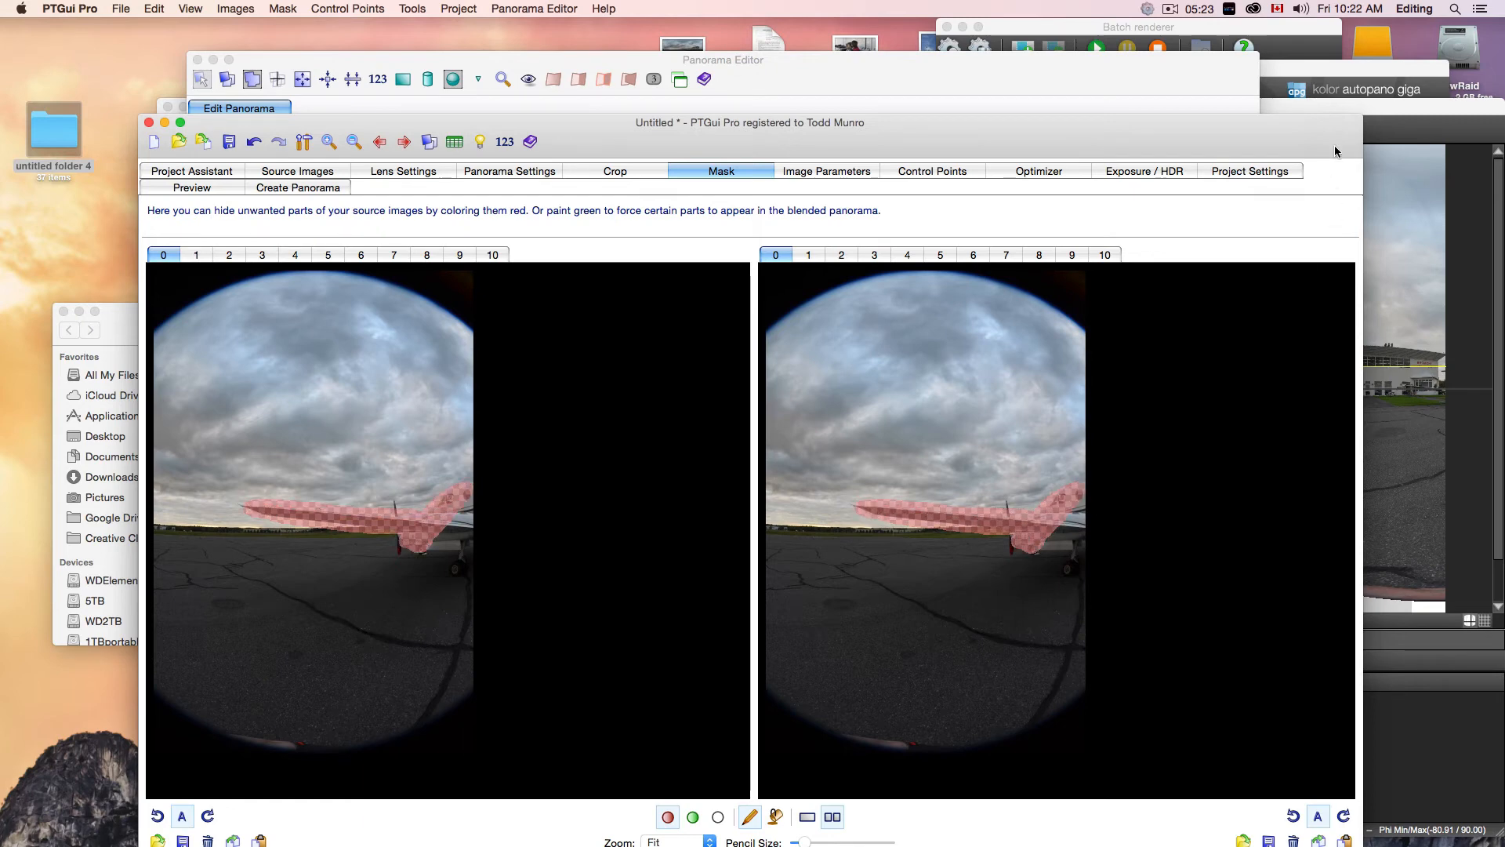
Switch to Autopano Giga's Group 14 panorama and mask it with a keeping marker on the people by the plane and a removing marker on the distant buildings.
{"action": "left_click", "coordinate": [1384, 132]}
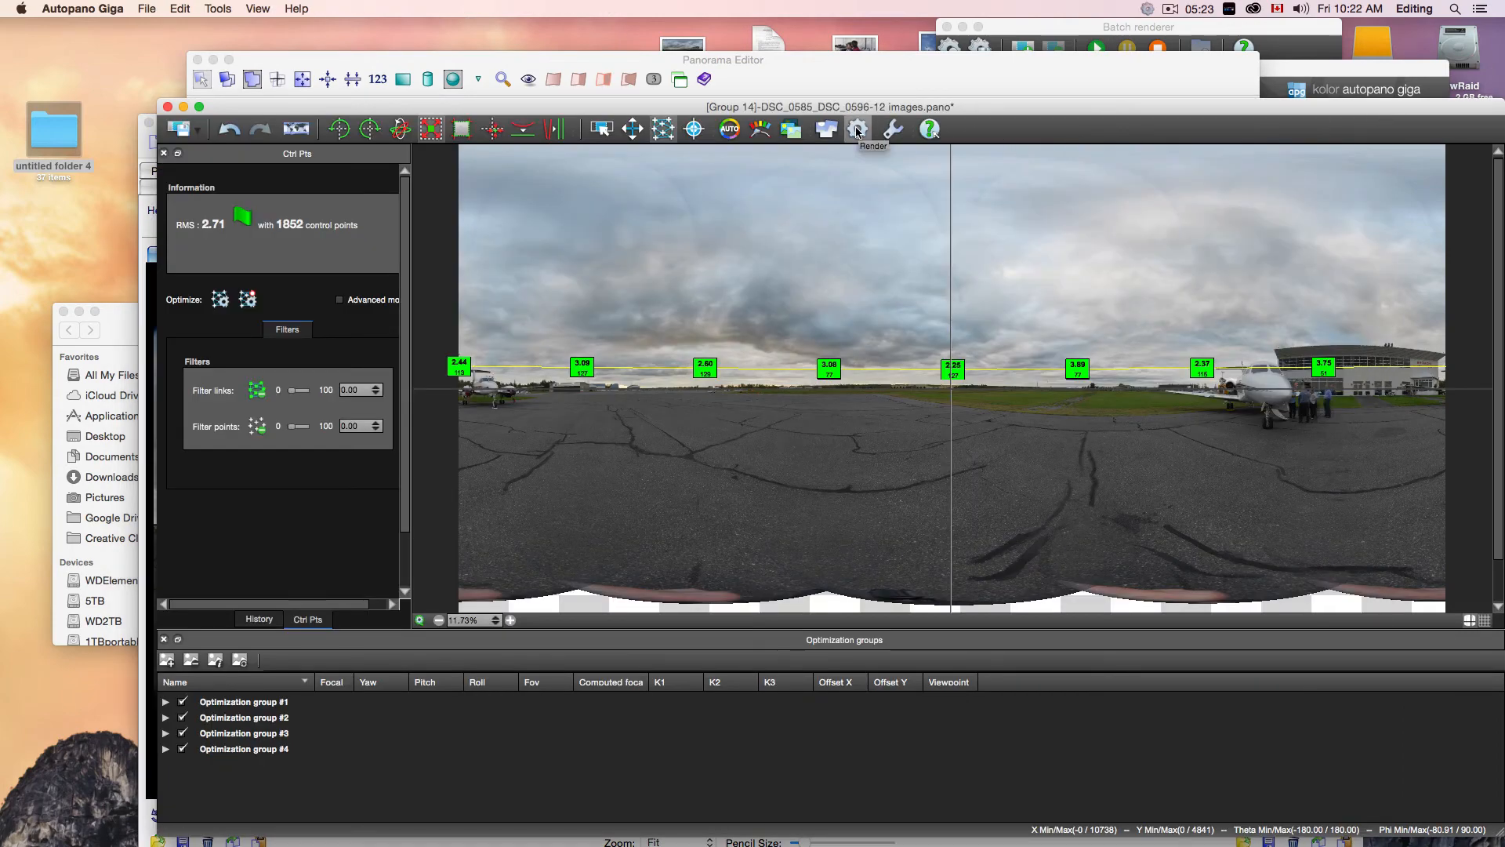
{"action": "left_click", "coordinate": [693, 131]}
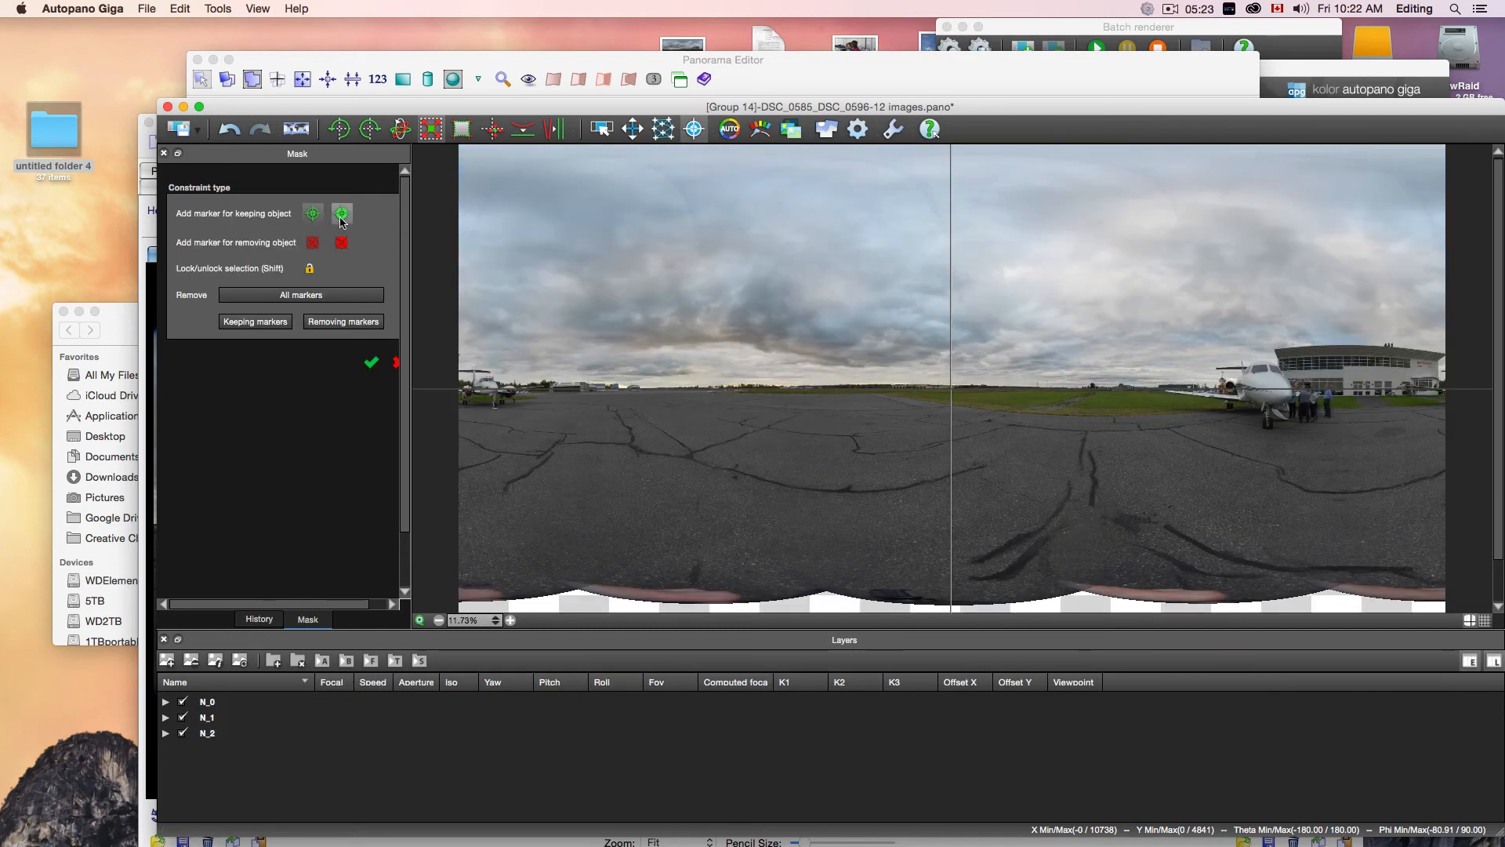
{"action": "left_click", "coordinate": [341, 215]}
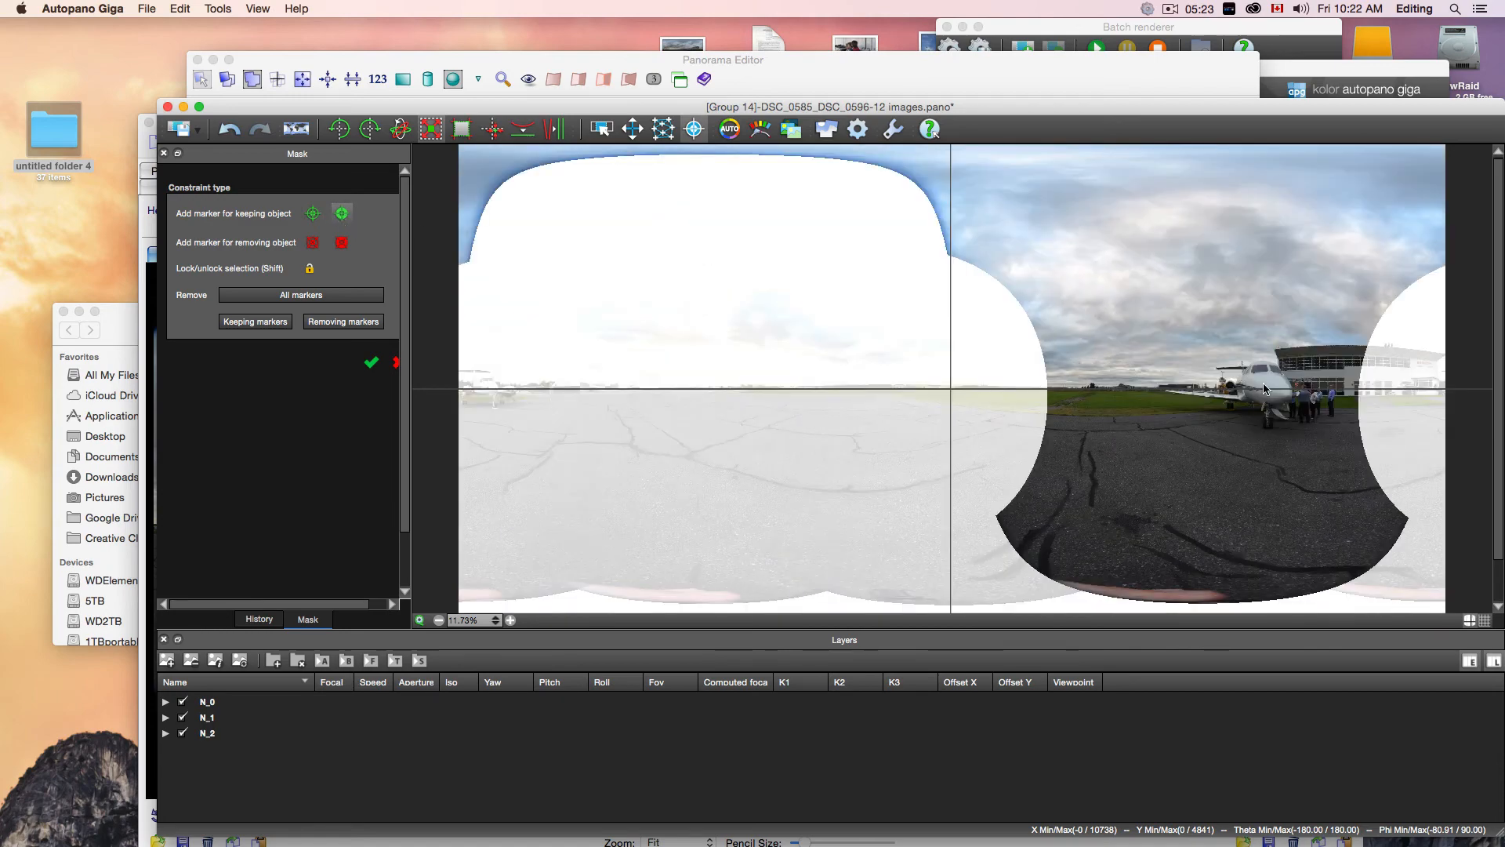
{"action": "left_click", "coordinate": [1319, 401]}
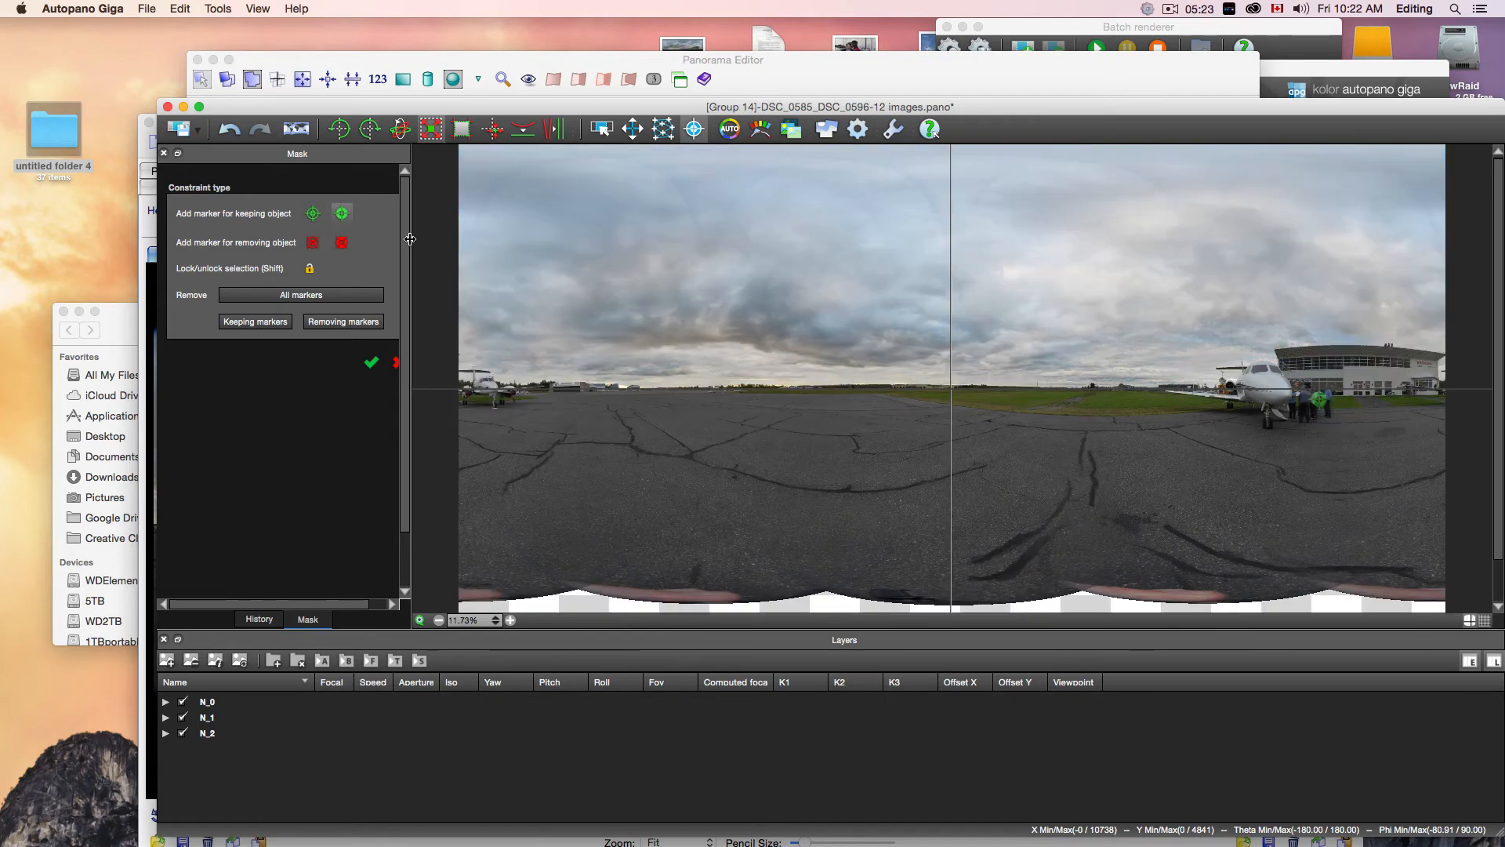
{"action": "left_click", "coordinate": [341, 242]}
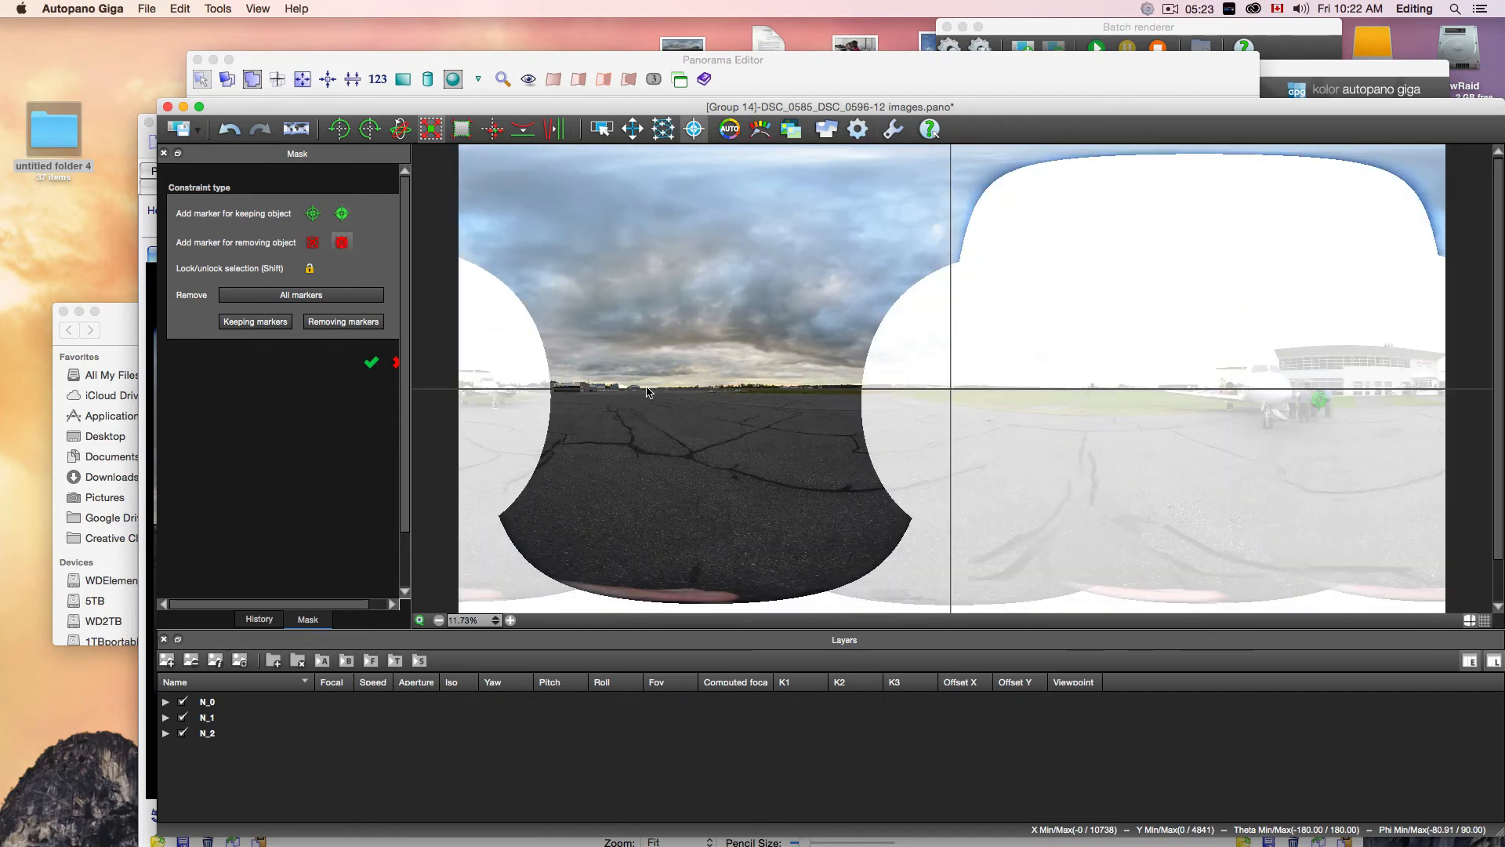
{"action": "left_click", "coordinate": [559, 390]}
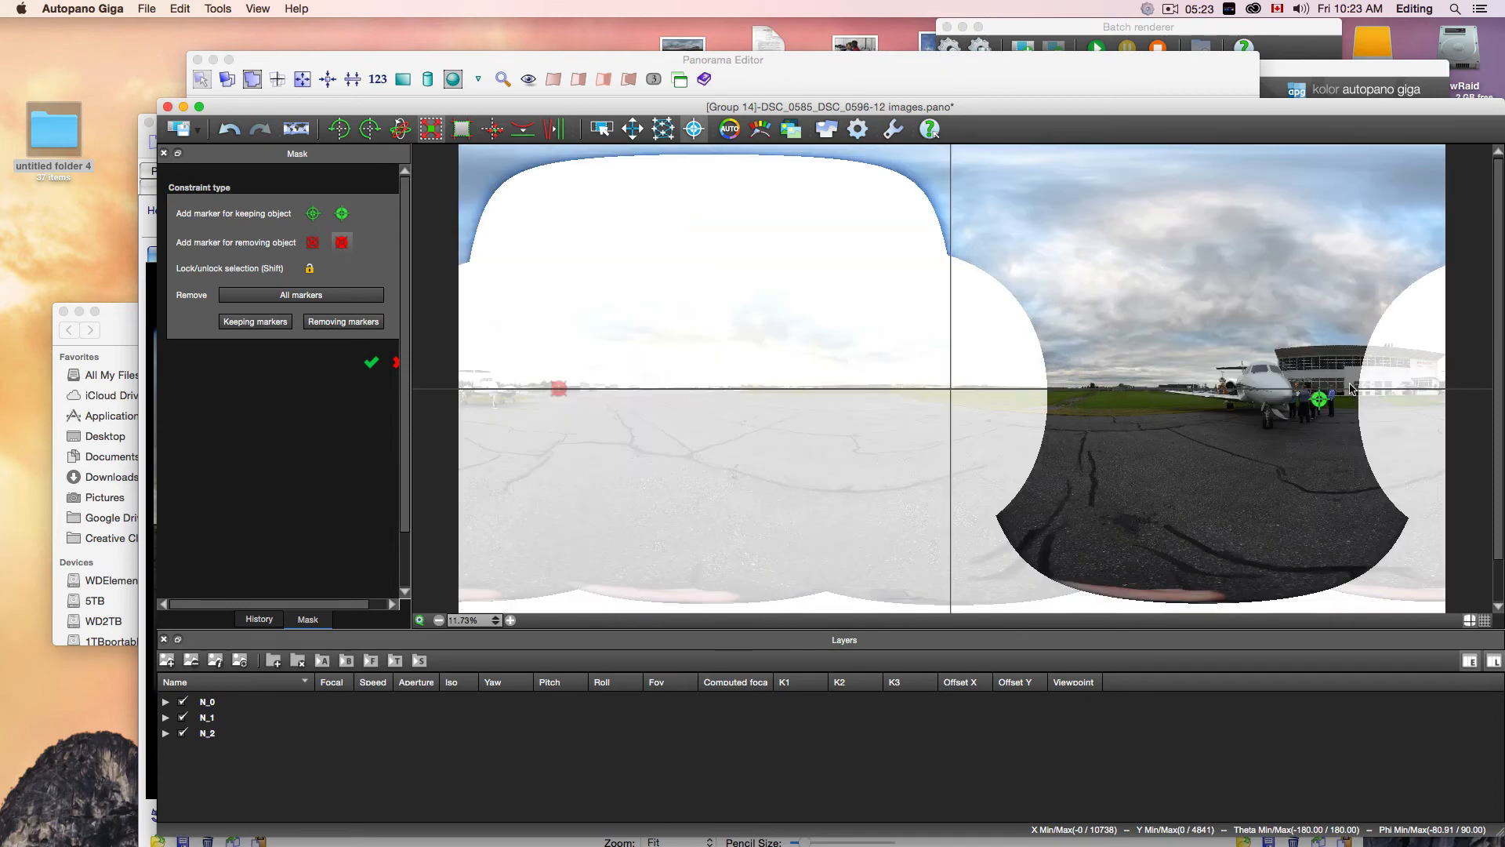
Switch to PTGui Pro, preview the panorama in PTGui Viewer, look around it in an enlarged window, and close the viewer.
{"action": "key", "text": "super+Tab"}
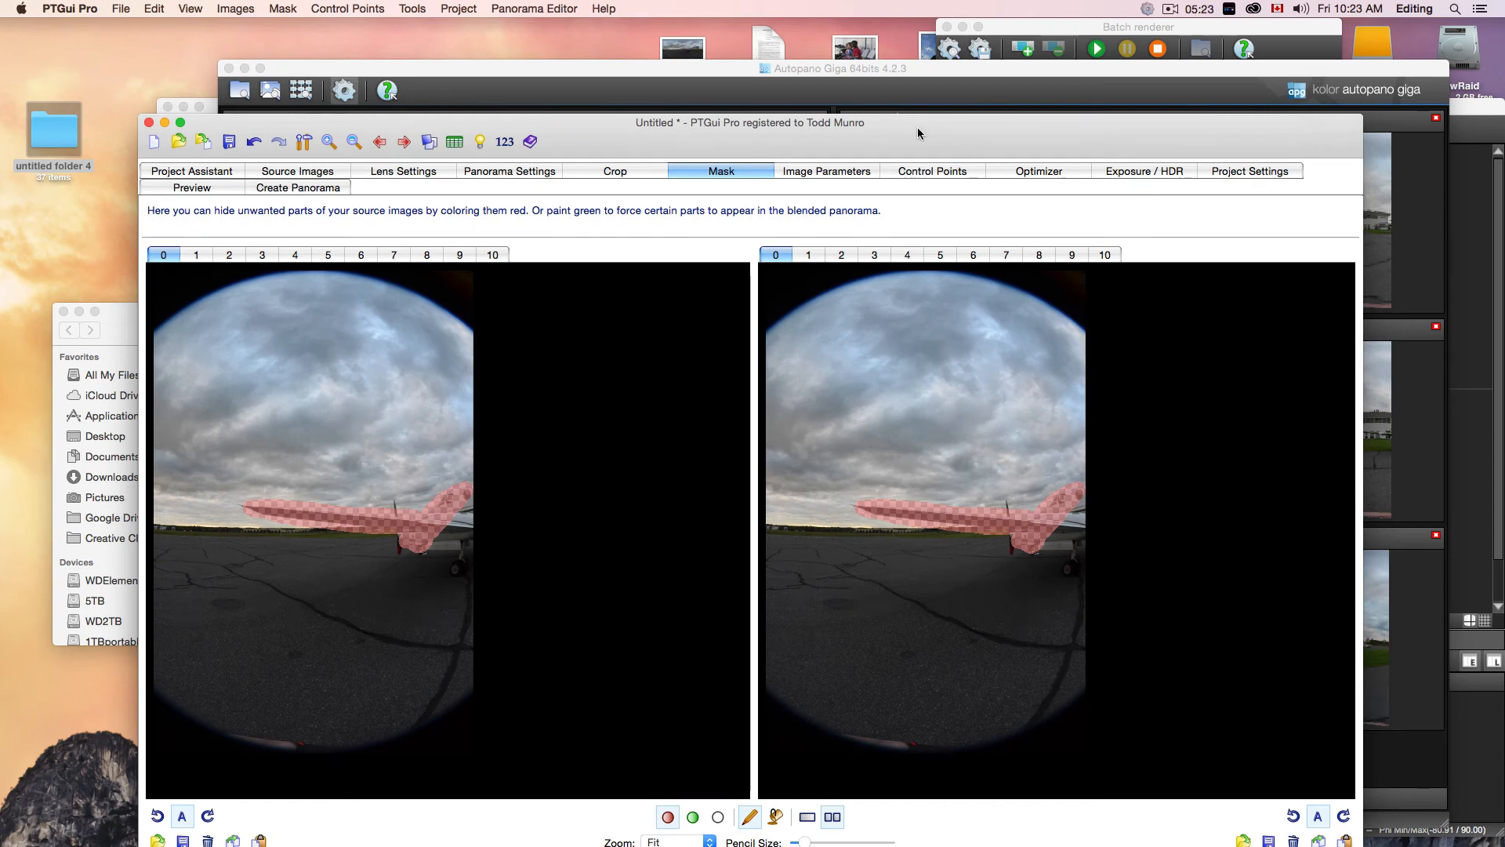
{"action": "left_click", "coordinate": [930, 72]}
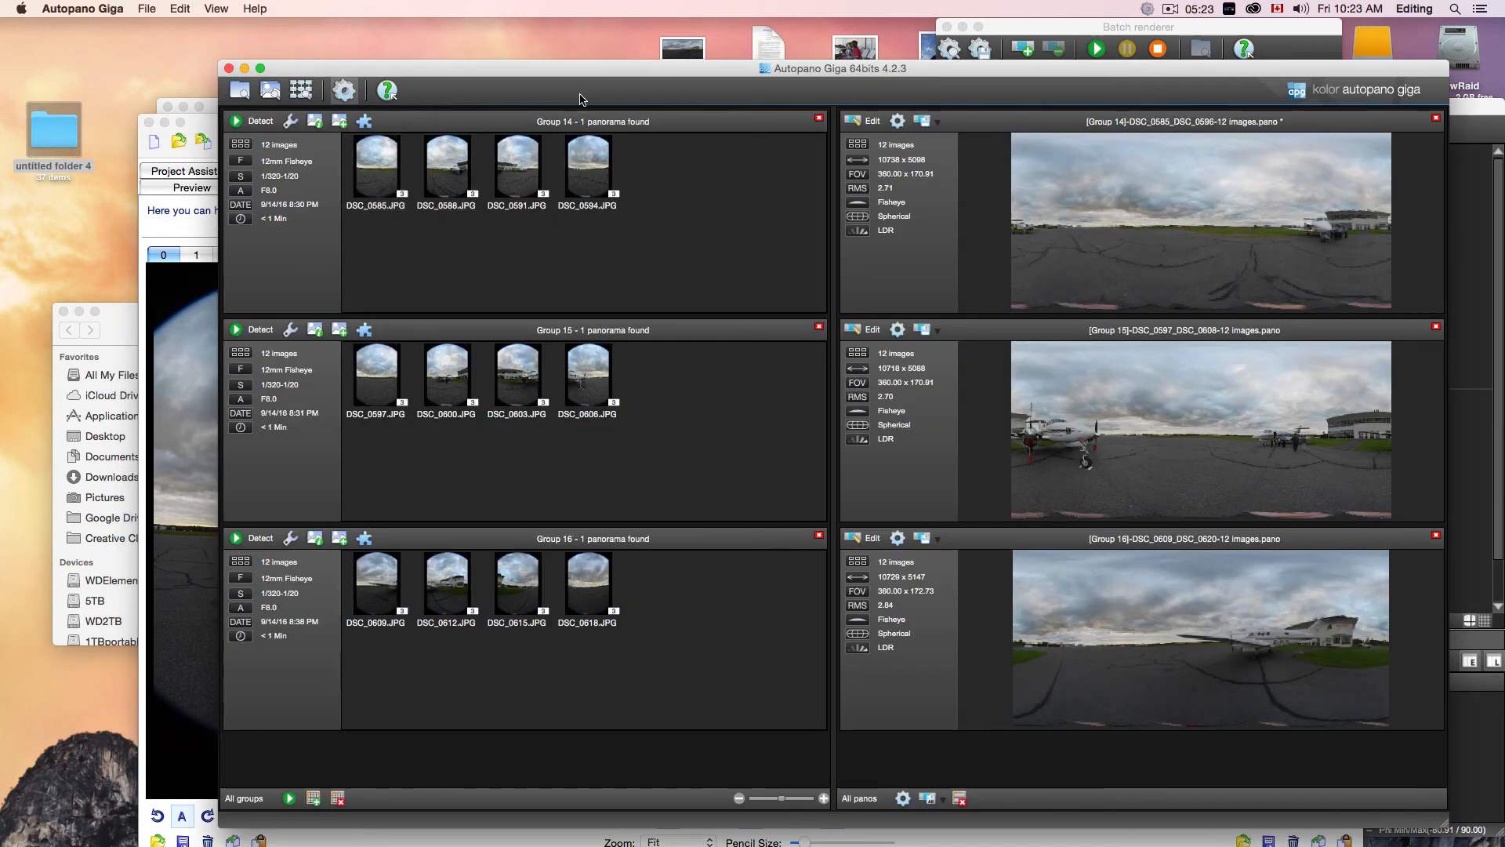
{"action": "left_click", "coordinate": [196, 234]}
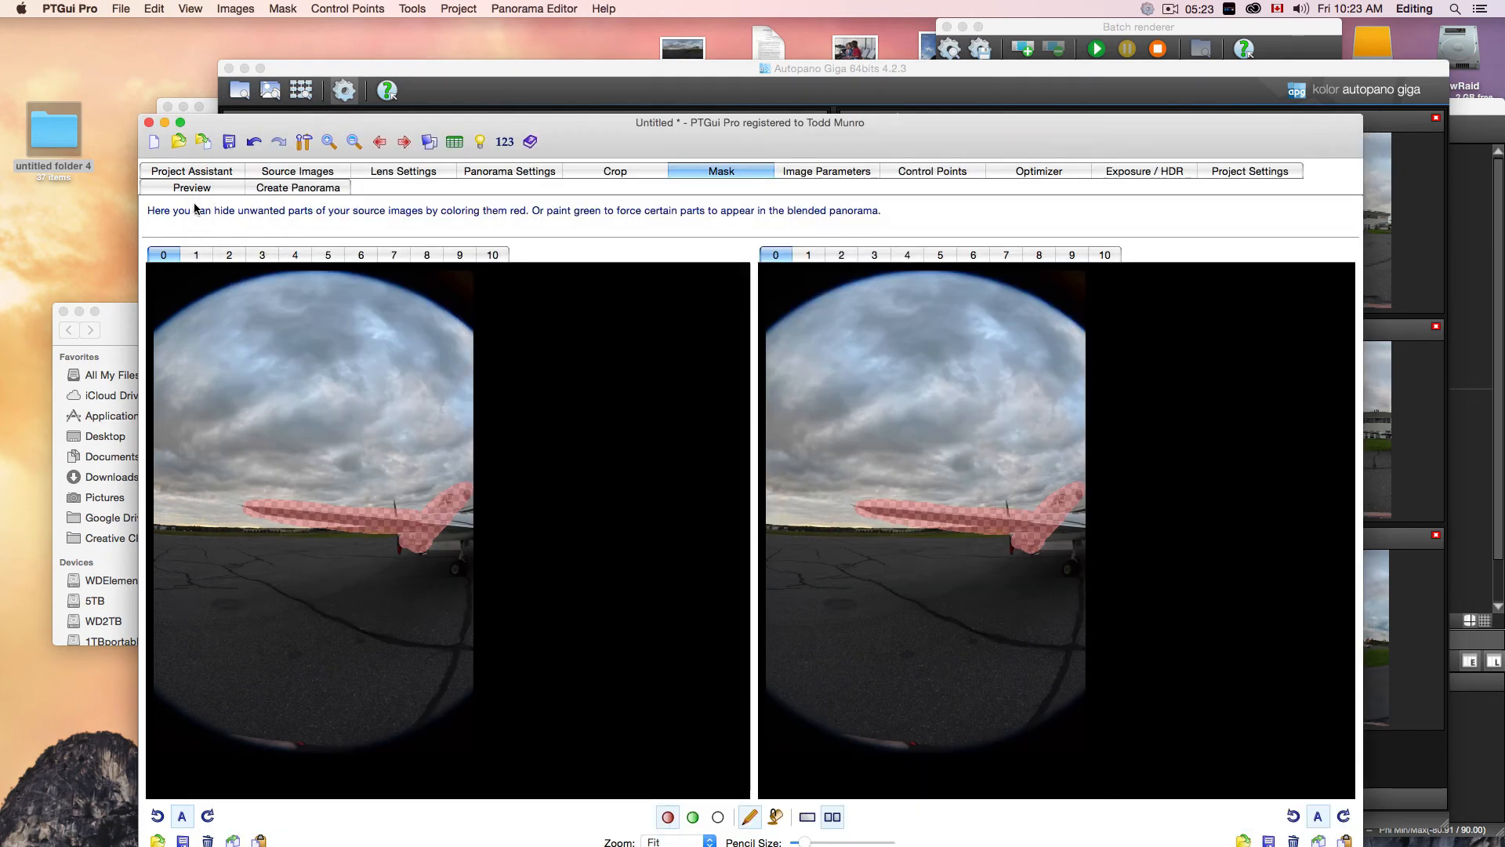
{"action": "left_click", "coordinate": [188, 189]}
{"action": "left_click", "coordinate": [221, 304]}
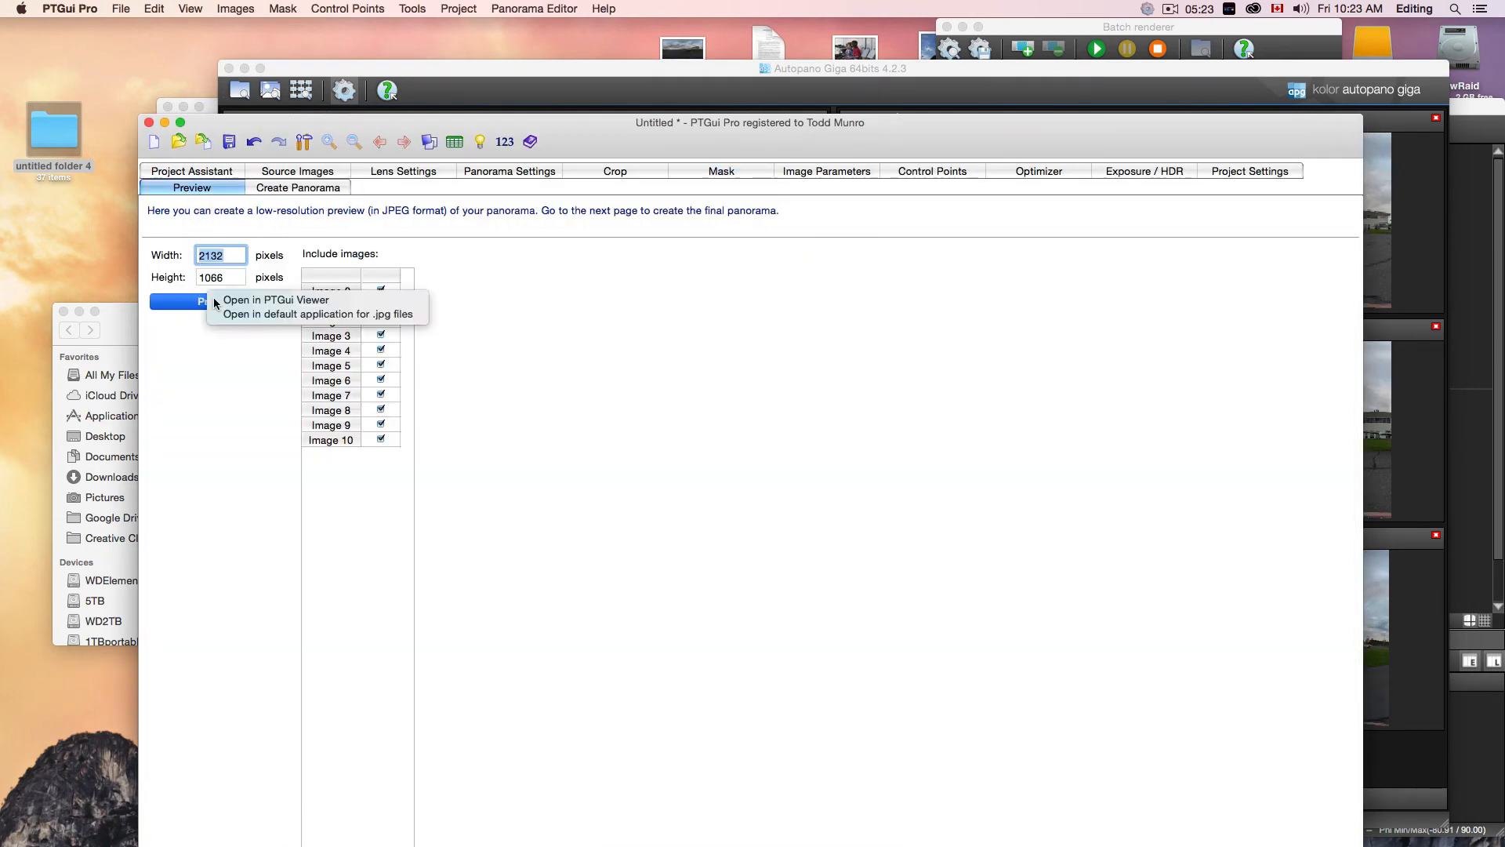
{"action": "left_click", "coordinate": [229, 297]}
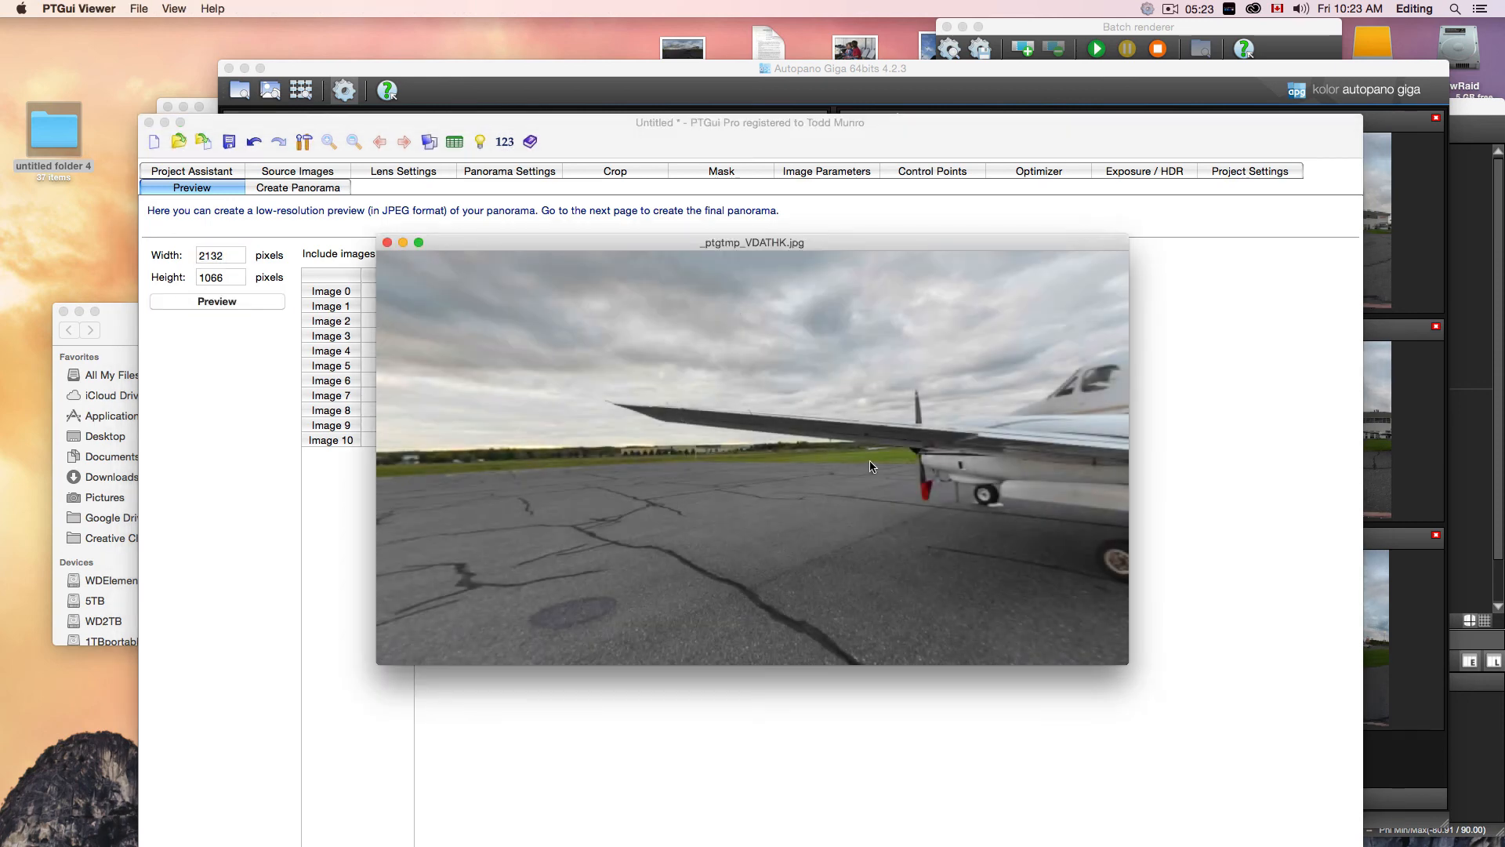
{"action": "left_click_drag", "start_coordinate": [732, 306], "coordinate": [334, 87]}
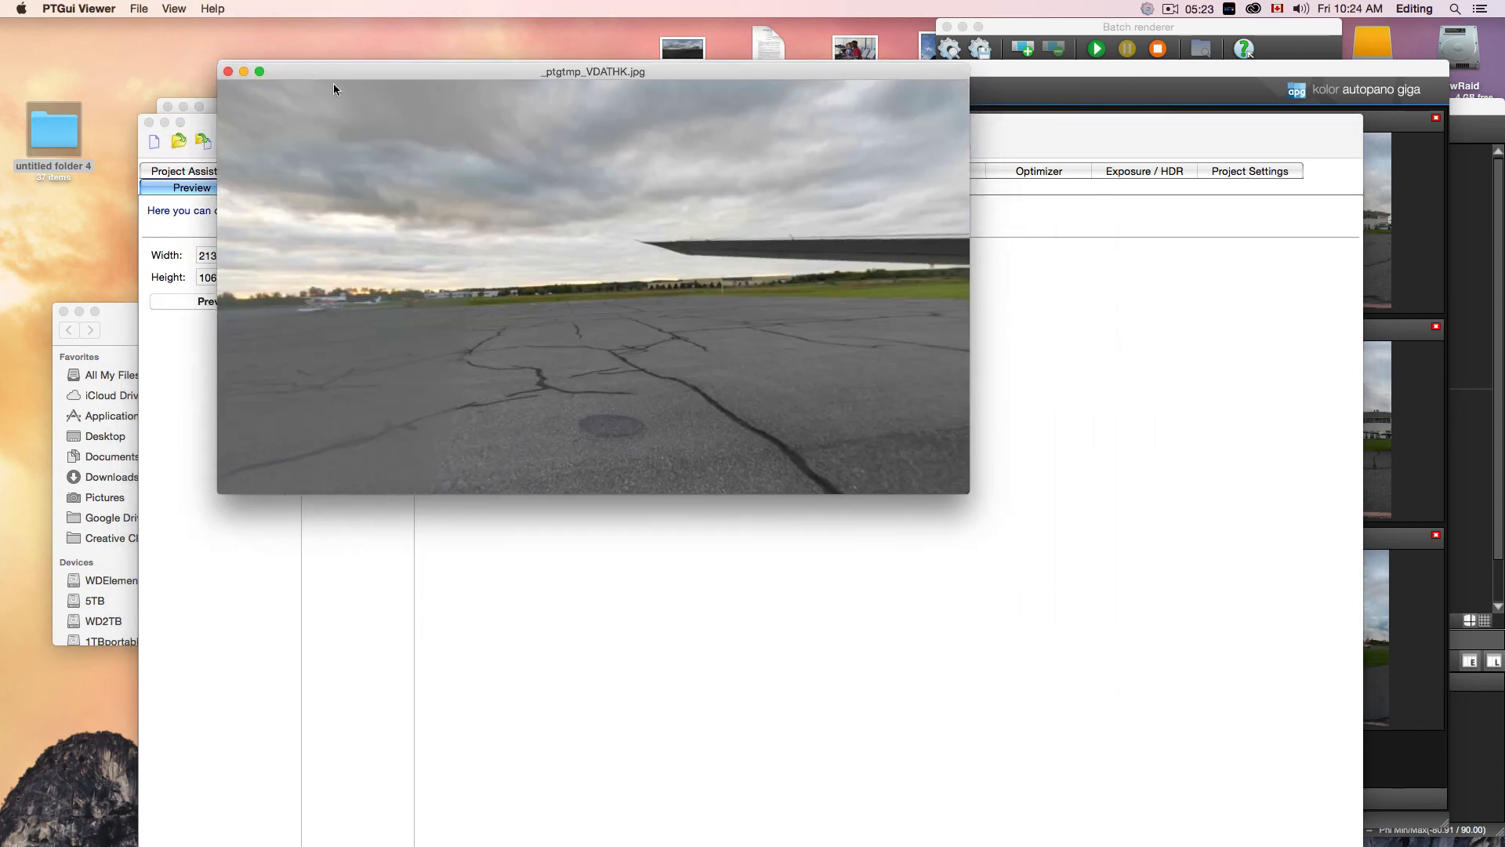
{"action": "left_click_drag", "start_coordinate": [966, 488], "coordinate": [1321, 822]}
{"action": "left_click_drag", "start_coordinate": [985, 429], "coordinate": [737, 333]}
{"action": "left_click", "coordinate": [228, 72]}
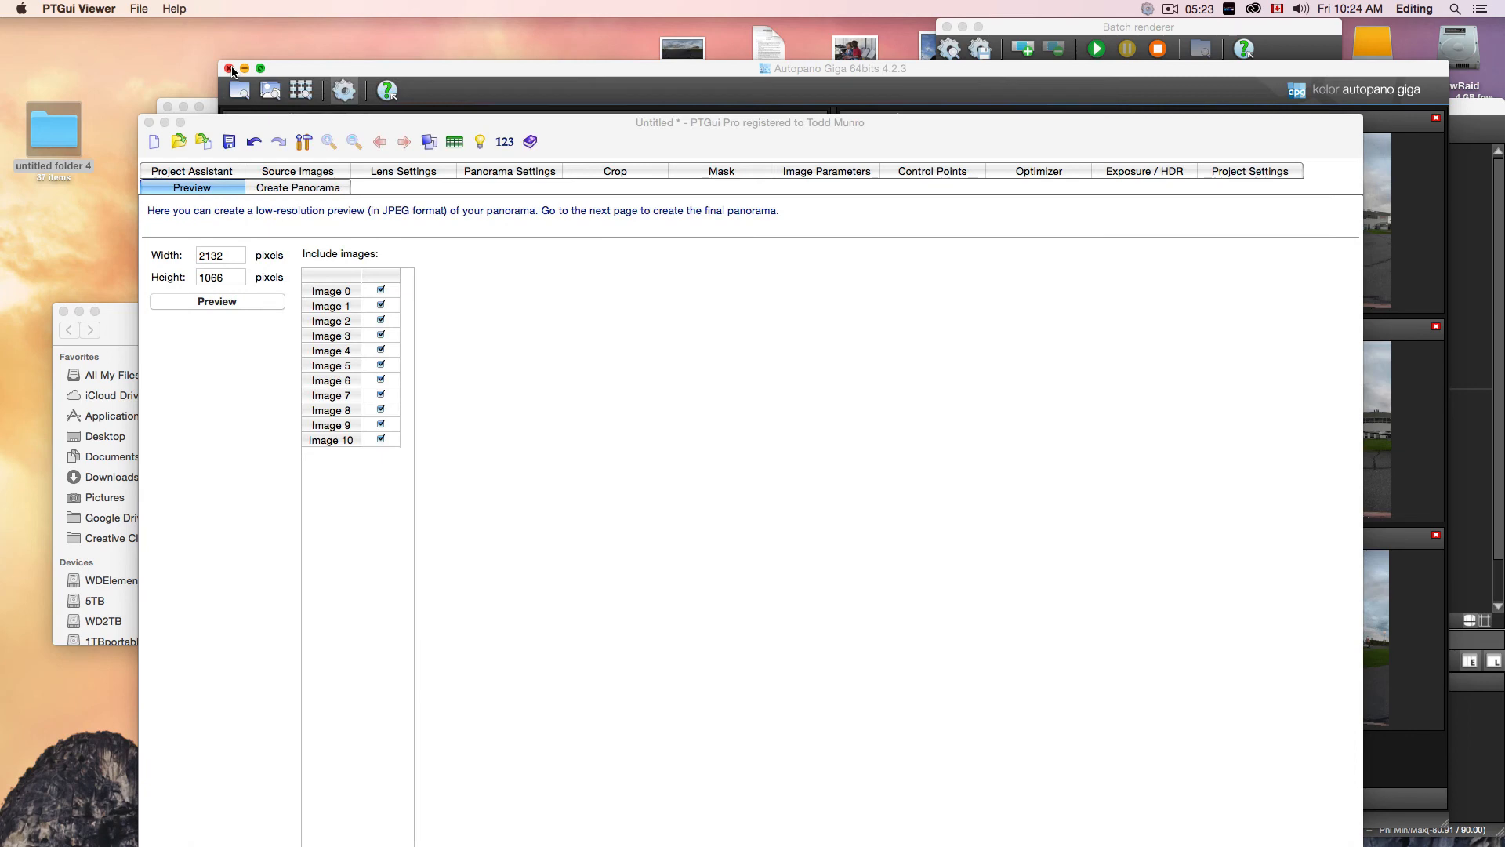
{"action": "left_click", "coordinate": [649, 73]}
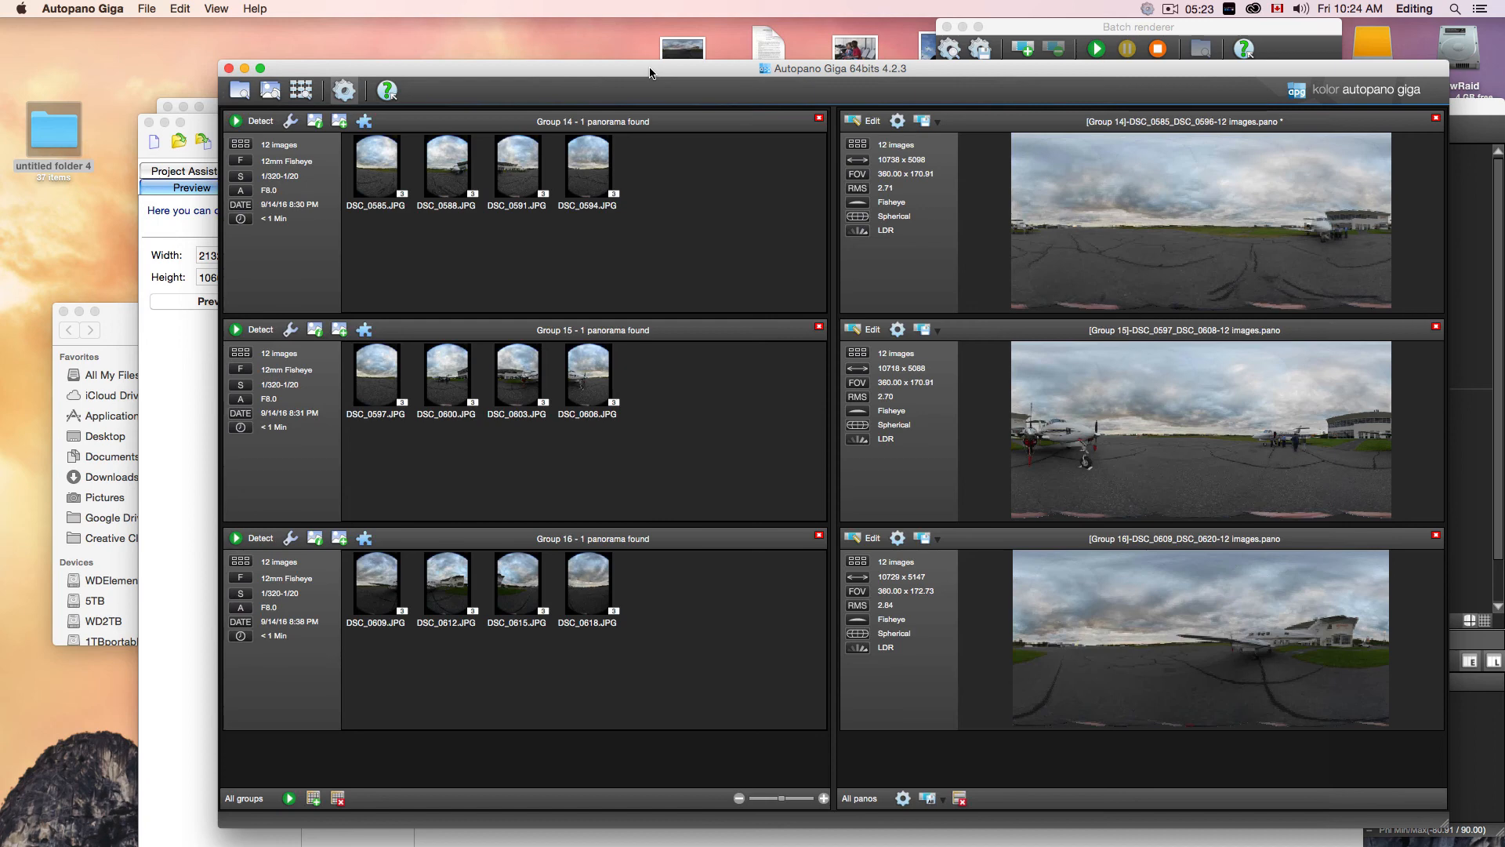
{"action": "left_click_drag", "start_coordinate": [650, 73], "coordinate": [606, 36]}
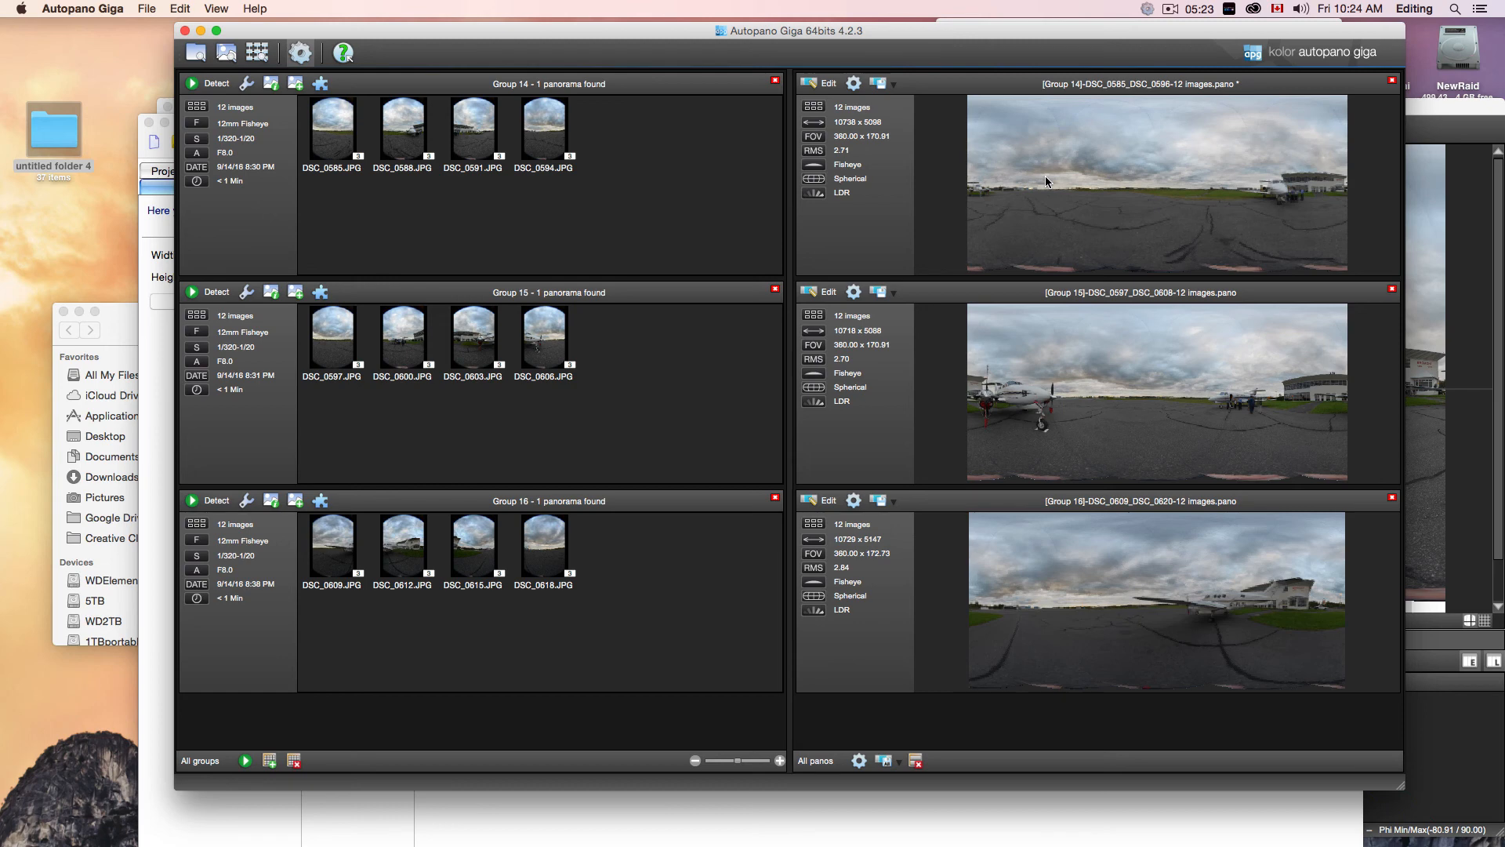
{"action": "left_click_drag", "start_coordinate": [588, 29], "coordinate": [602, 117]}
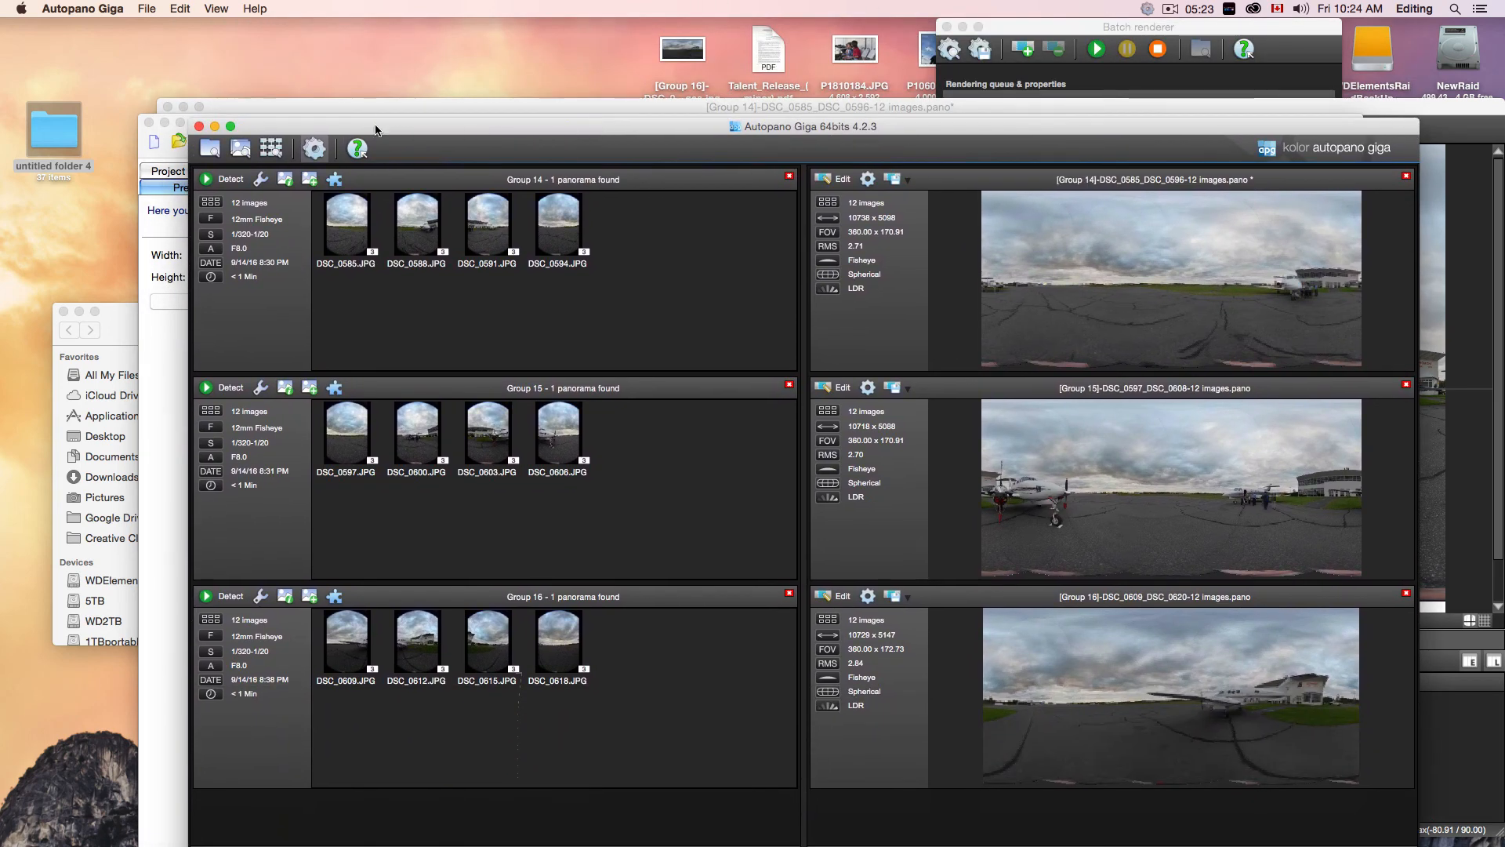
{"action": "left_click_drag", "start_coordinate": [377, 129], "coordinate": [368, 88]}
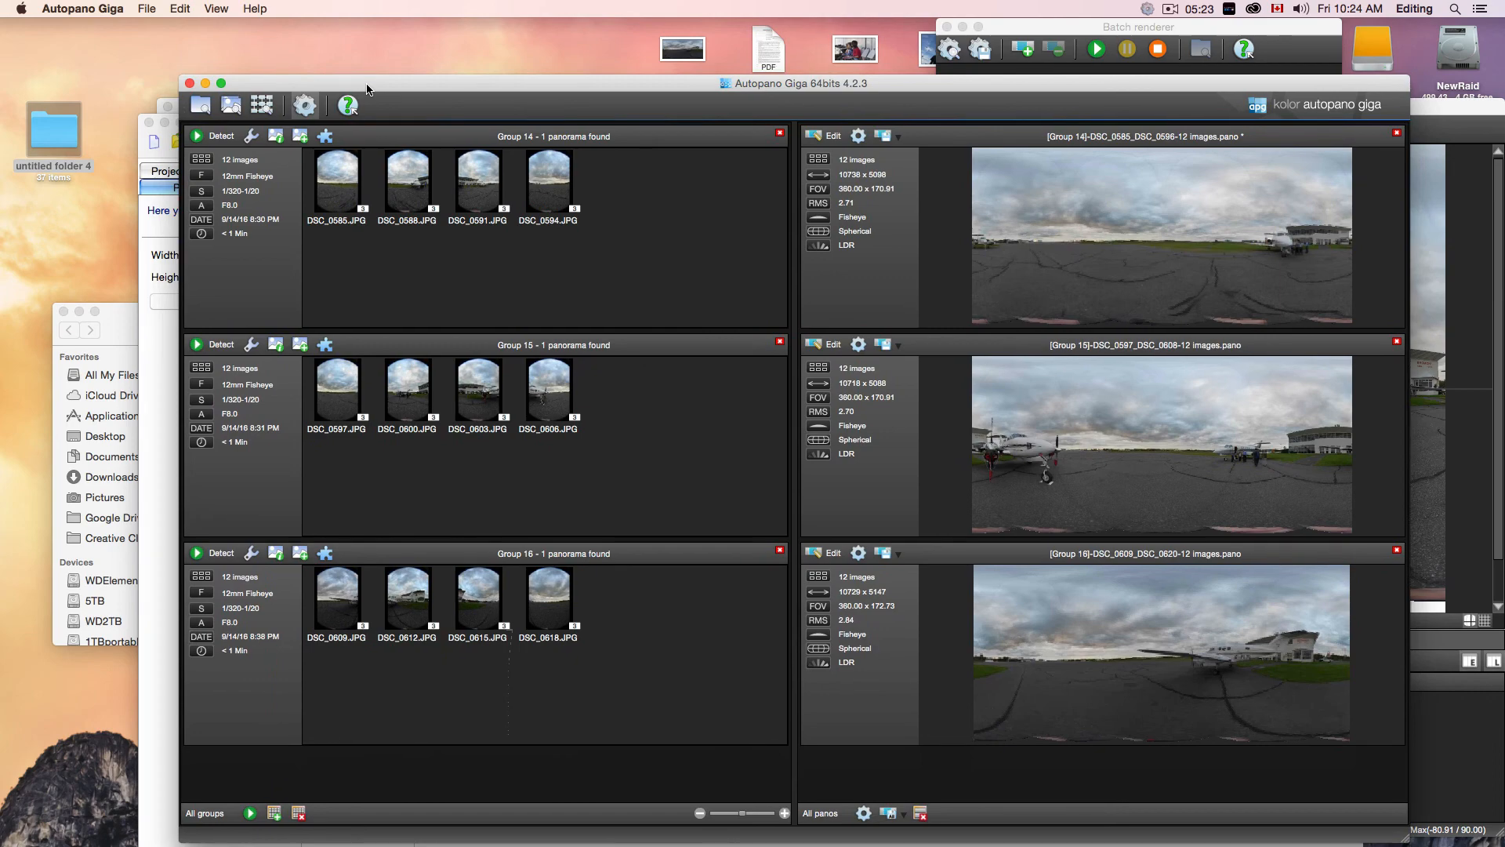
{"action": "left_click_drag", "start_coordinate": [367, 89], "coordinate": [335, 66]}
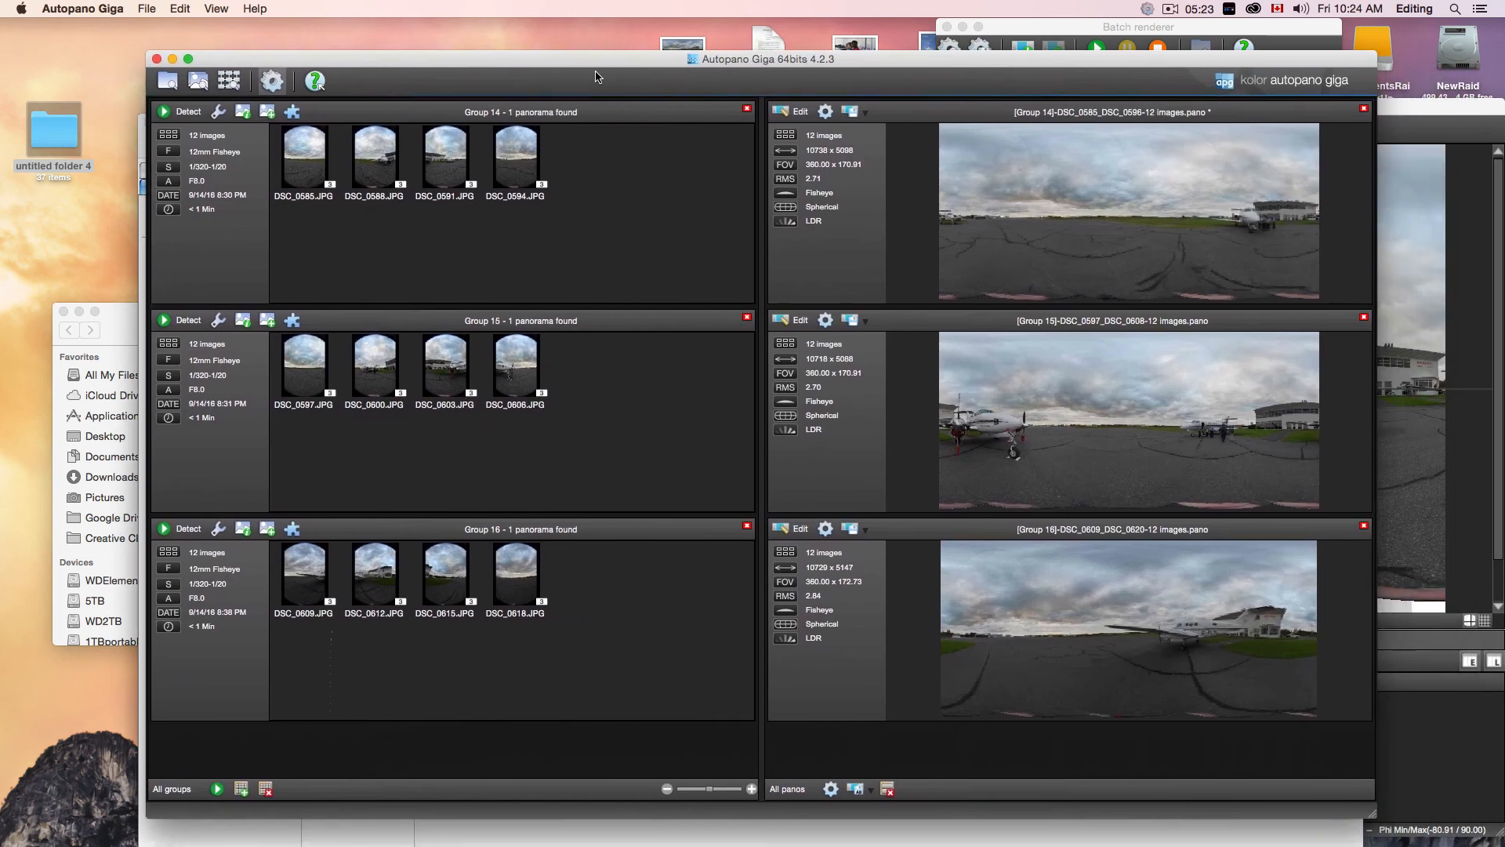
{"action": "left_click_drag", "start_coordinate": [403, 65], "coordinate": [516, 212]}
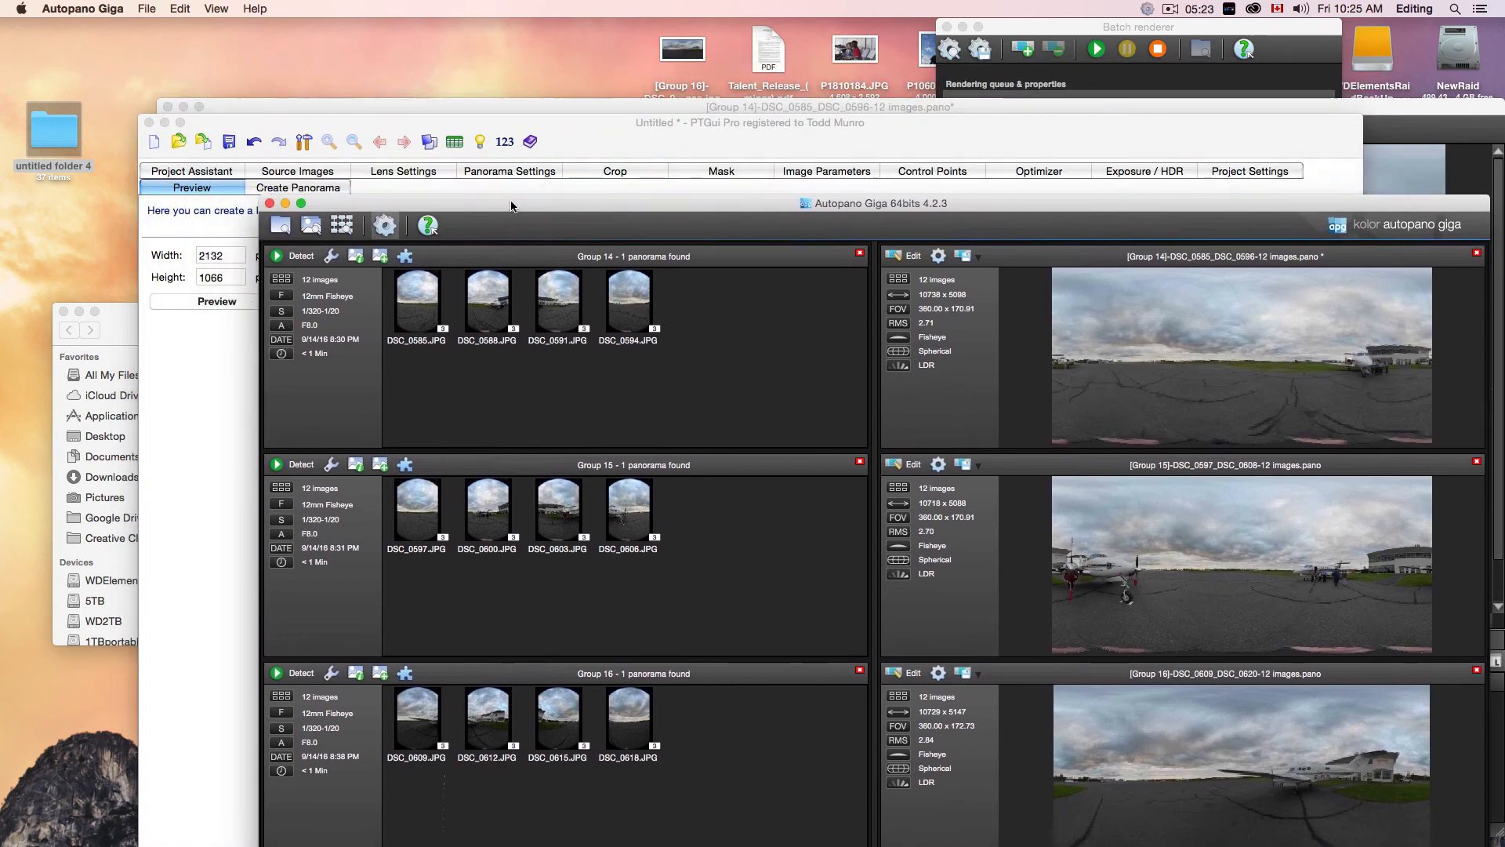
{"action": "left_click_drag", "start_coordinate": [586, 214], "coordinate": [602, 264]}
{"action": "left_click", "coordinate": [594, 140]}
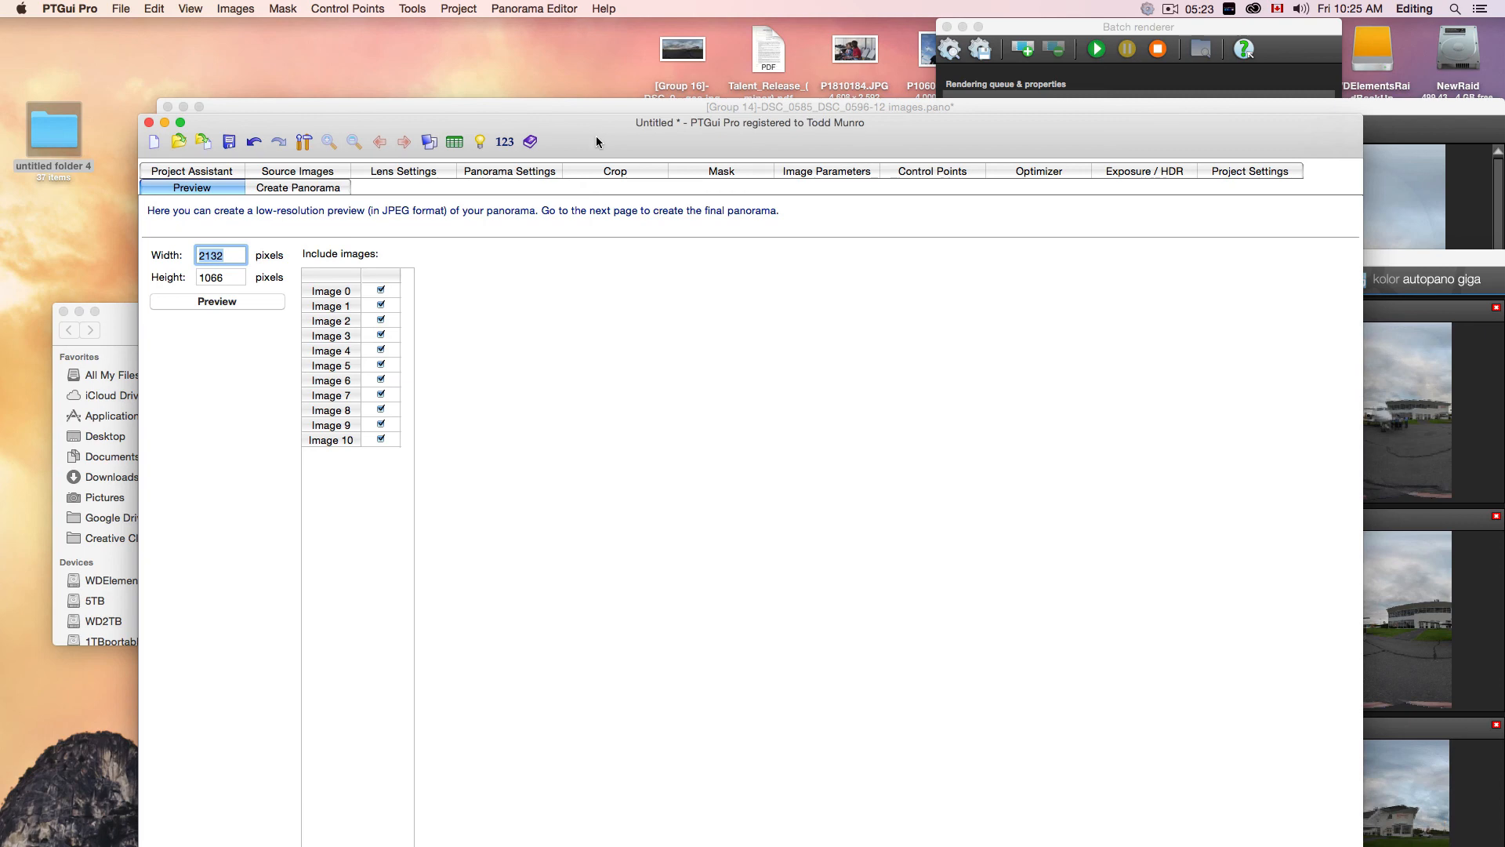
{"action": "left_click_drag", "start_coordinate": [596, 135], "coordinate": [577, 94]}
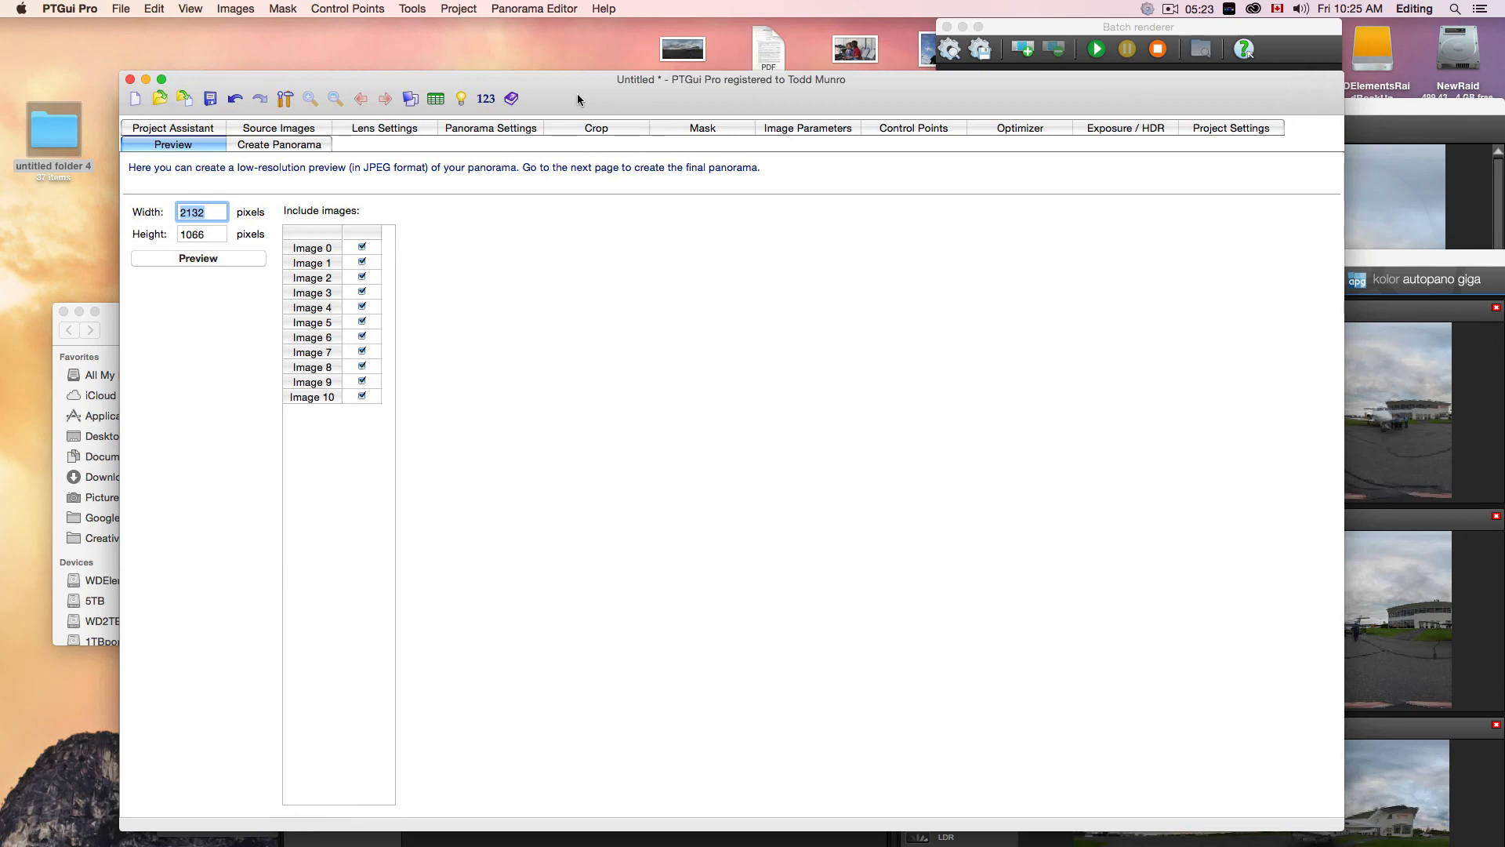
{"action": "left_click", "coordinate": [1367, 252]}
{"action": "left_click_drag", "start_coordinate": [1367, 260], "coordinate": [1247, 90]}
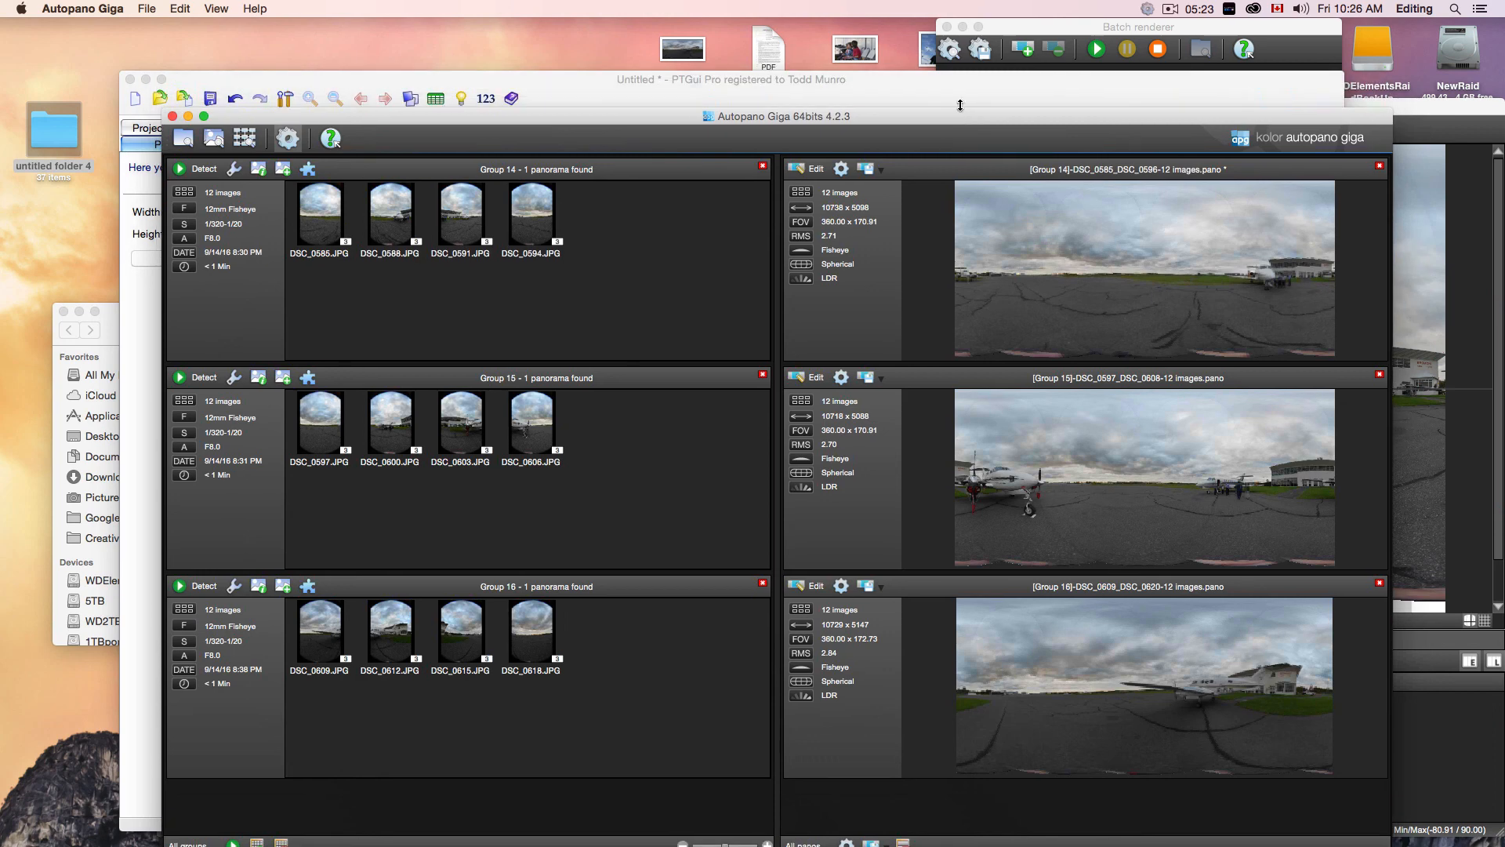
{"action": "key", "text": "super+Tab"}
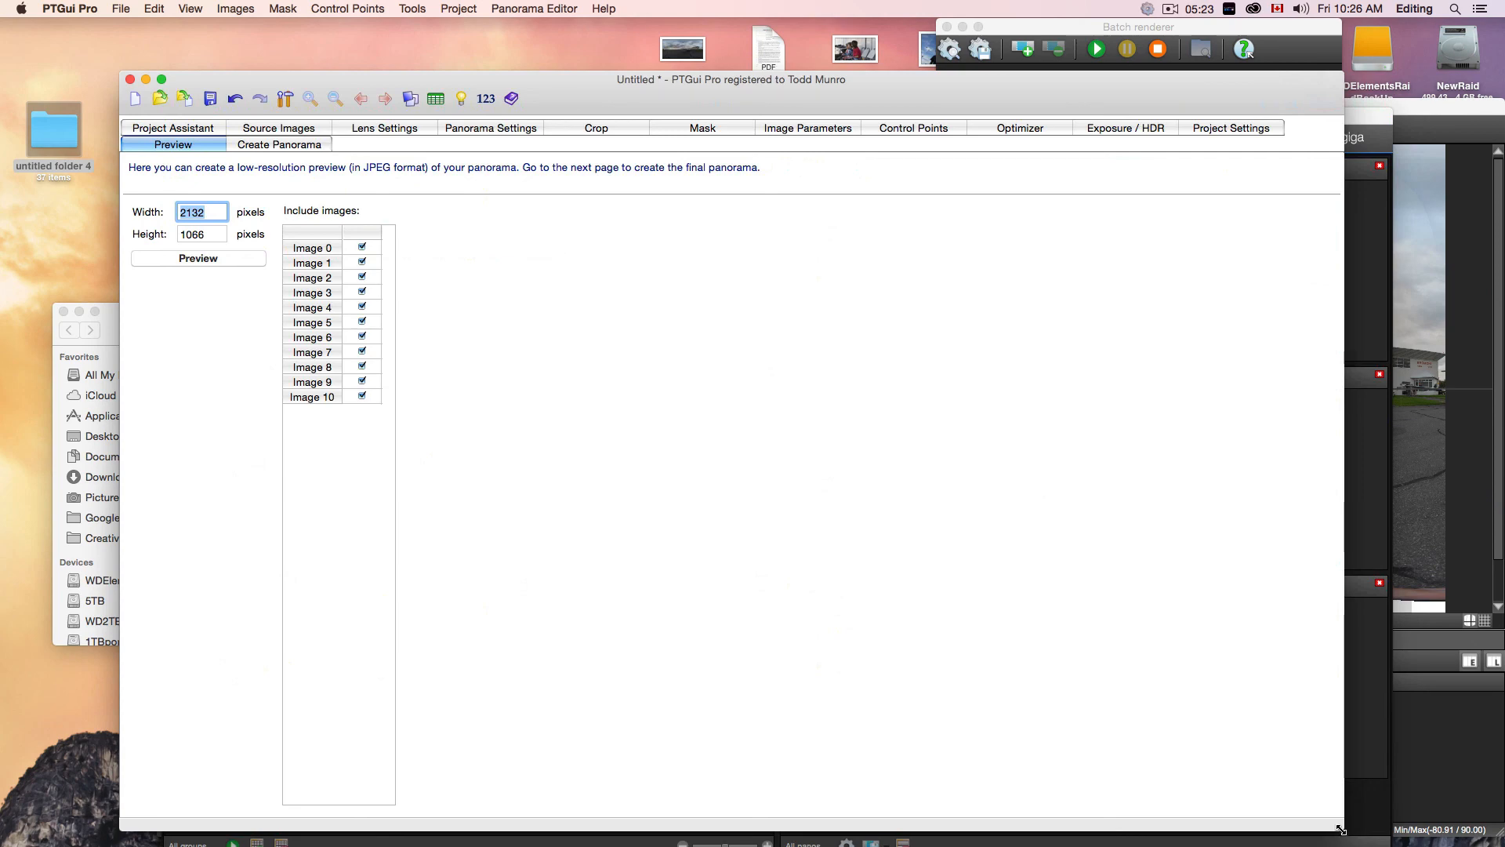
{"action": "left_click_drag", "start_coordinate": [1340, 827], "coordinate": [1266, 757]}
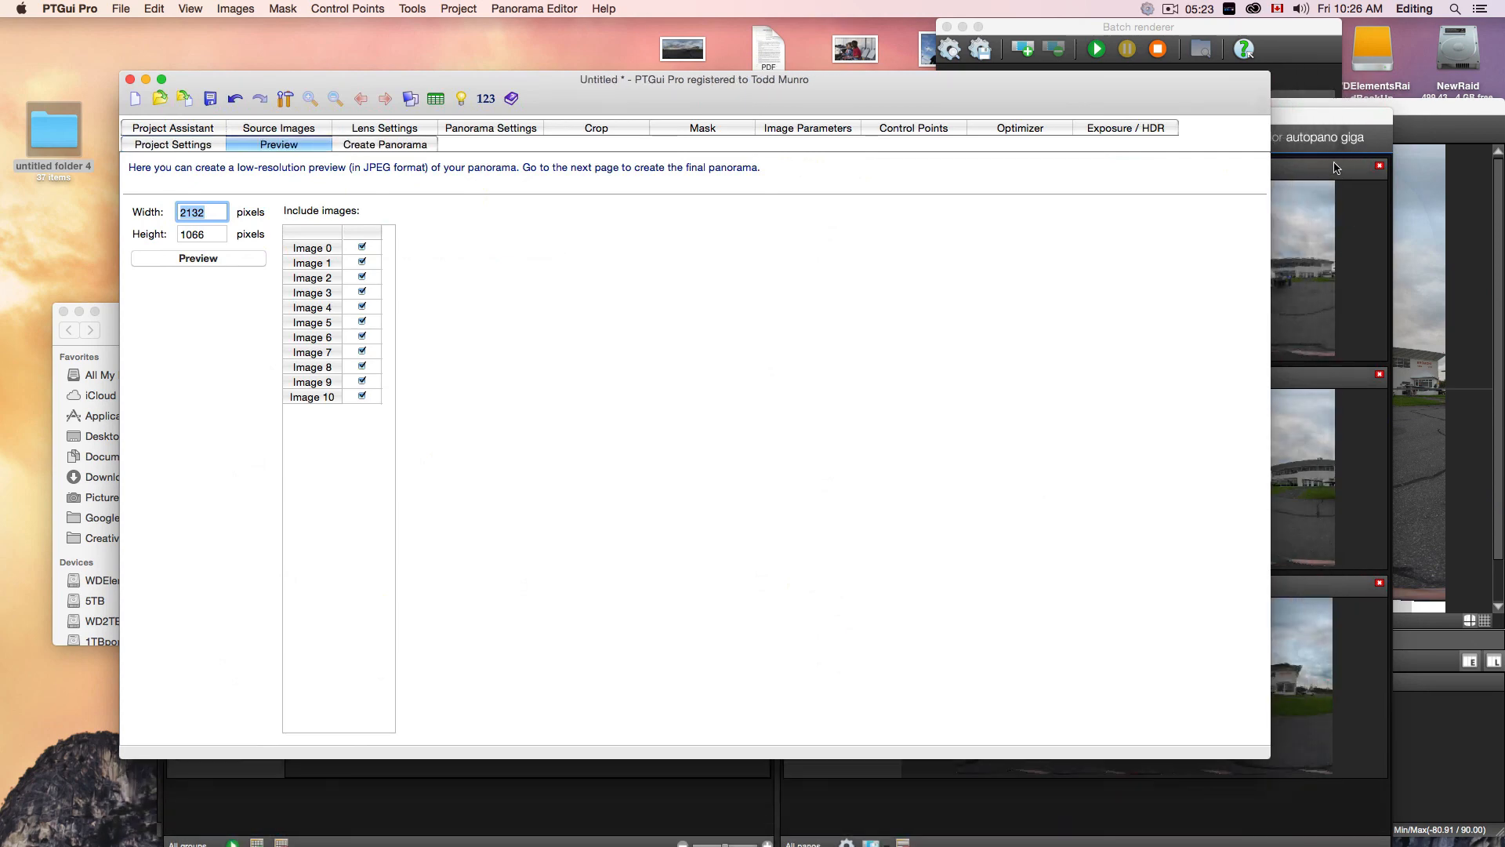
{"action": "left_click", "coordinate": [1305, 124]}
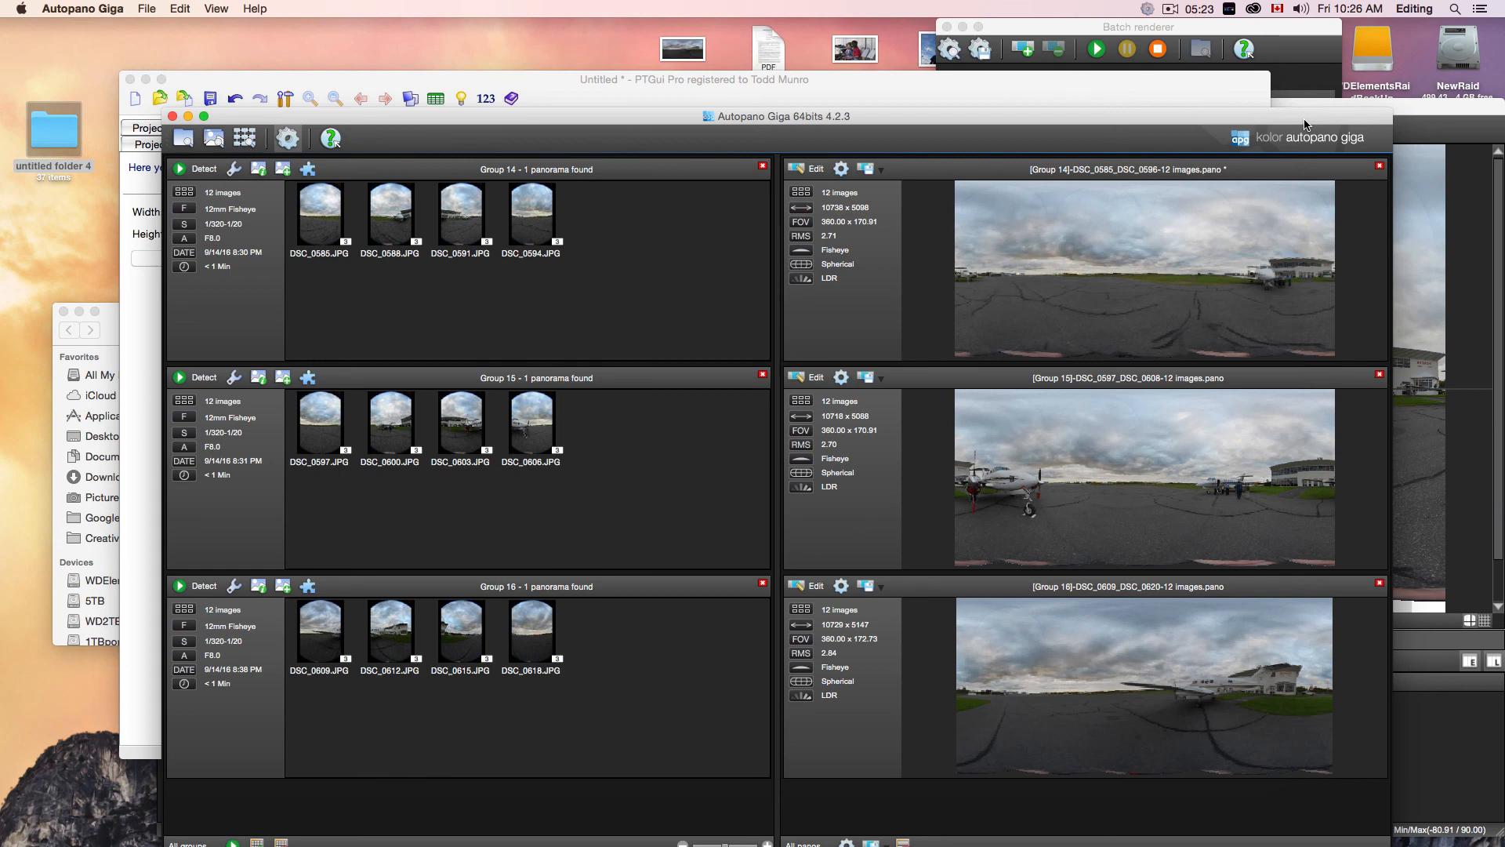
{"action": "left_click_drag", "start_coordinate": [252, 121], "coordinate": [285, 138]}
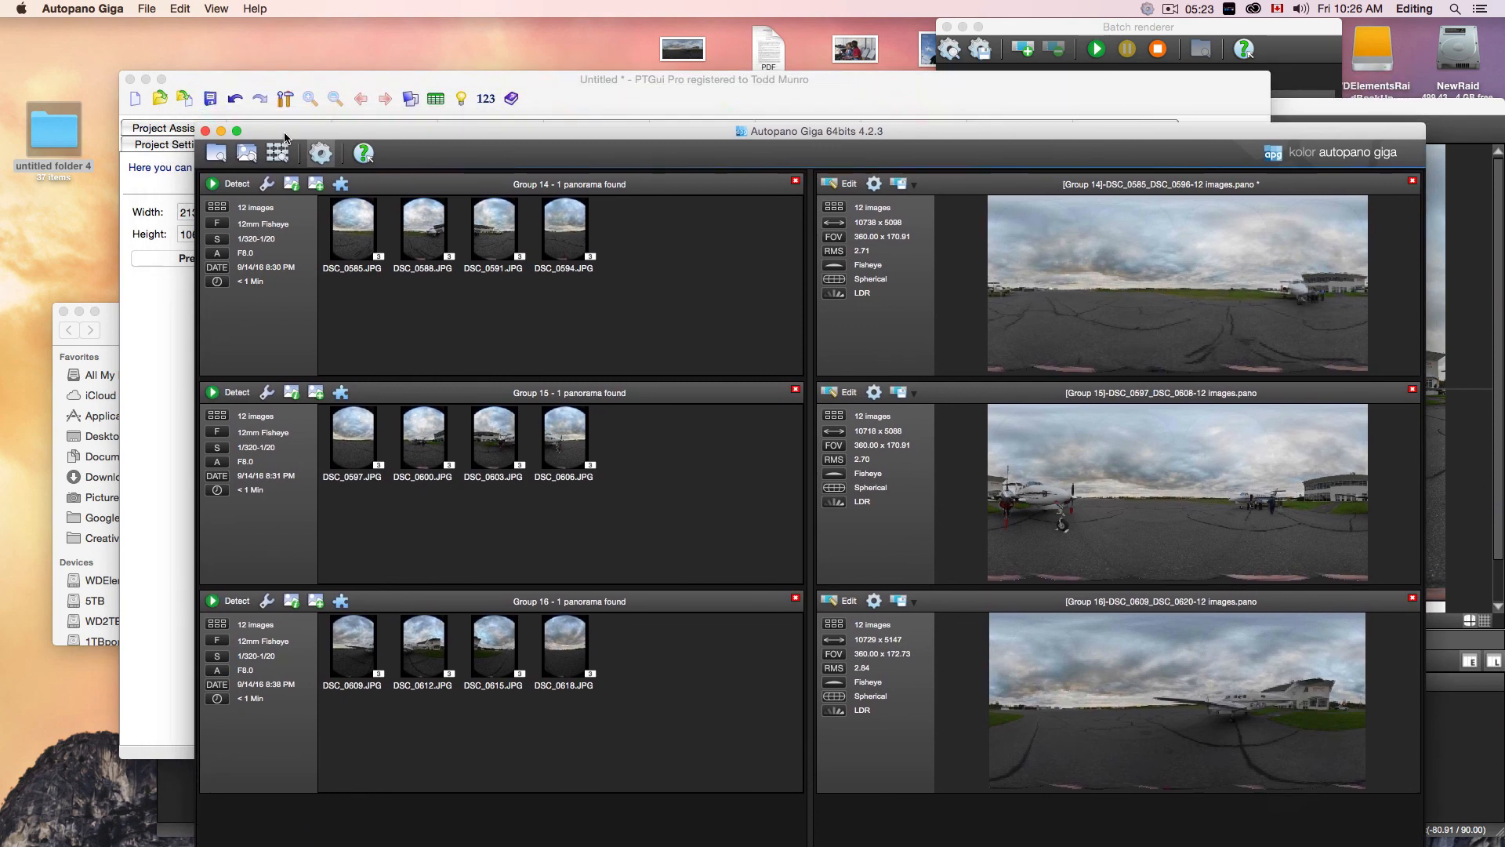